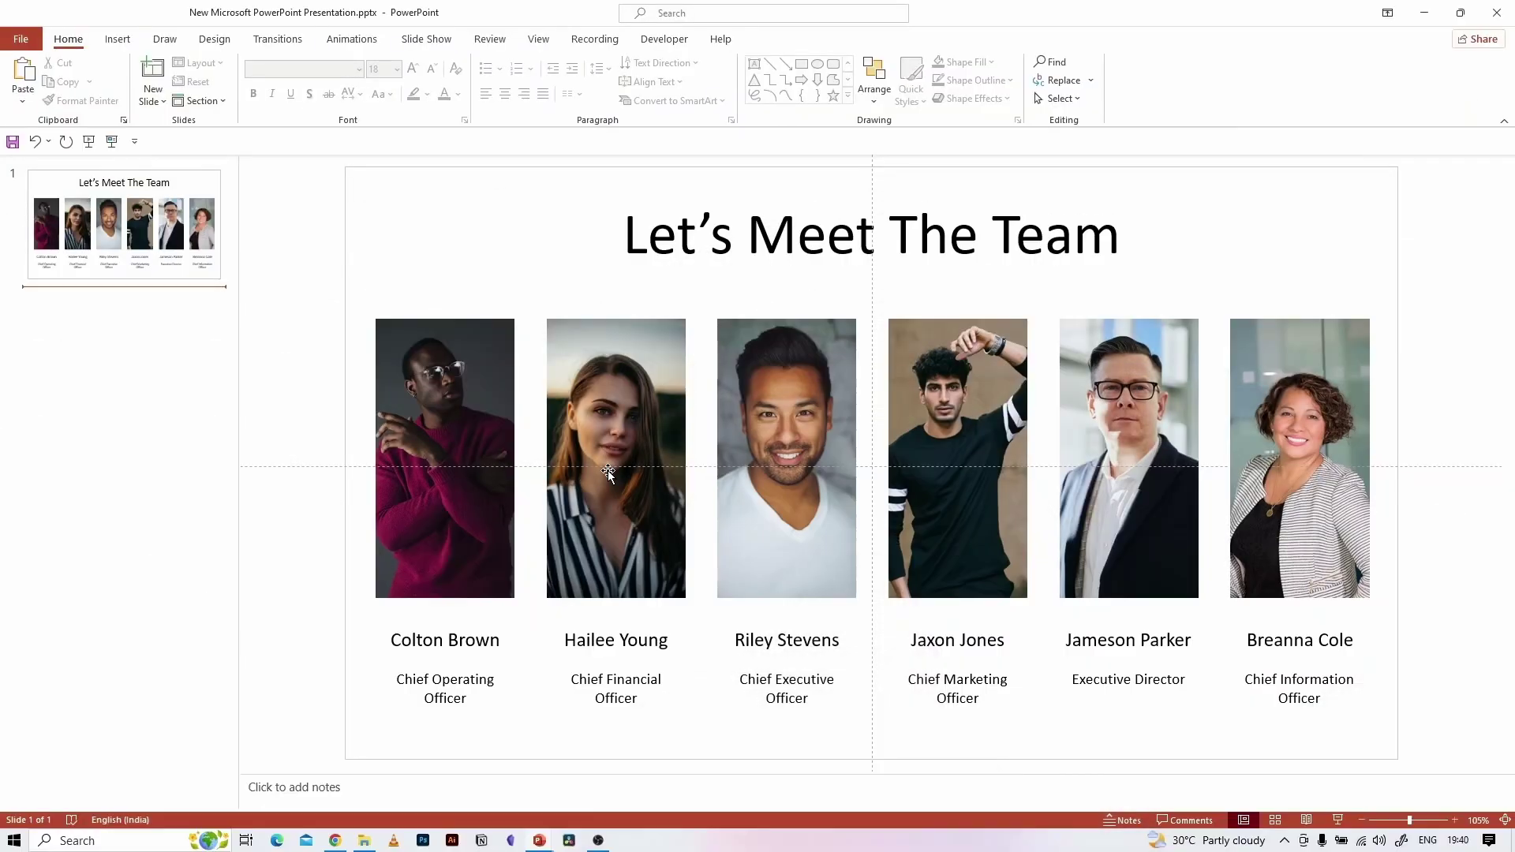
- Examine the six team photos and the heading on the source slide
click(145, 336)
click(449, 473)
click(616, 467)
click(787, 465)
click(957, 458)
click(1123, 438)
click(1294, 449)
click(979, 237)
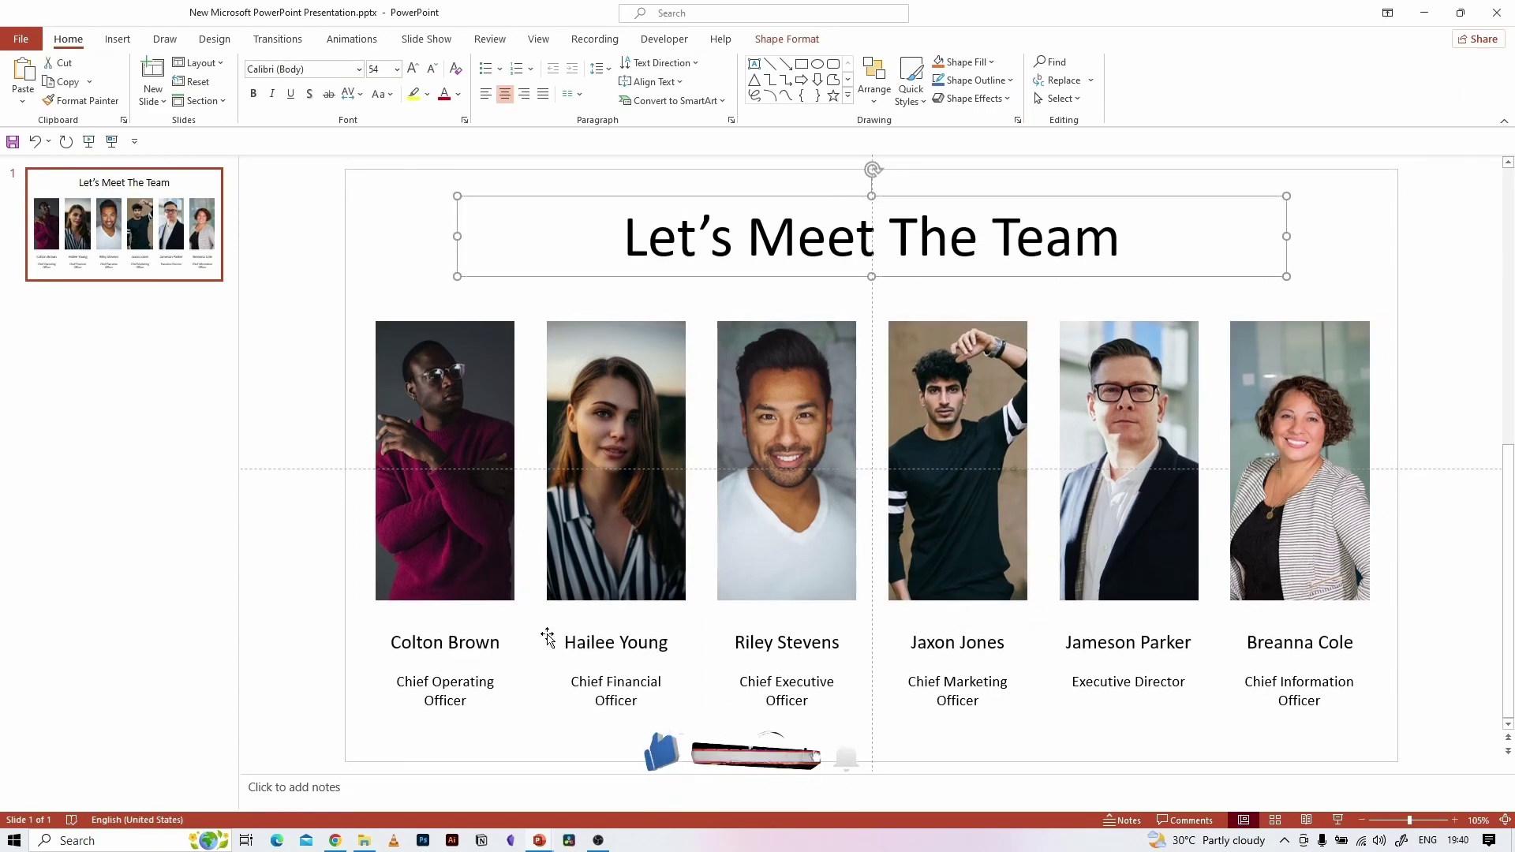
- Examine the name and job title text boxes beneath the six team photos
click(460, 640)
triple_click(400, 640)
click(593, 640)
triple_click(571, 640)
click(619, 722)
click(623, 710)
click(794, 680)
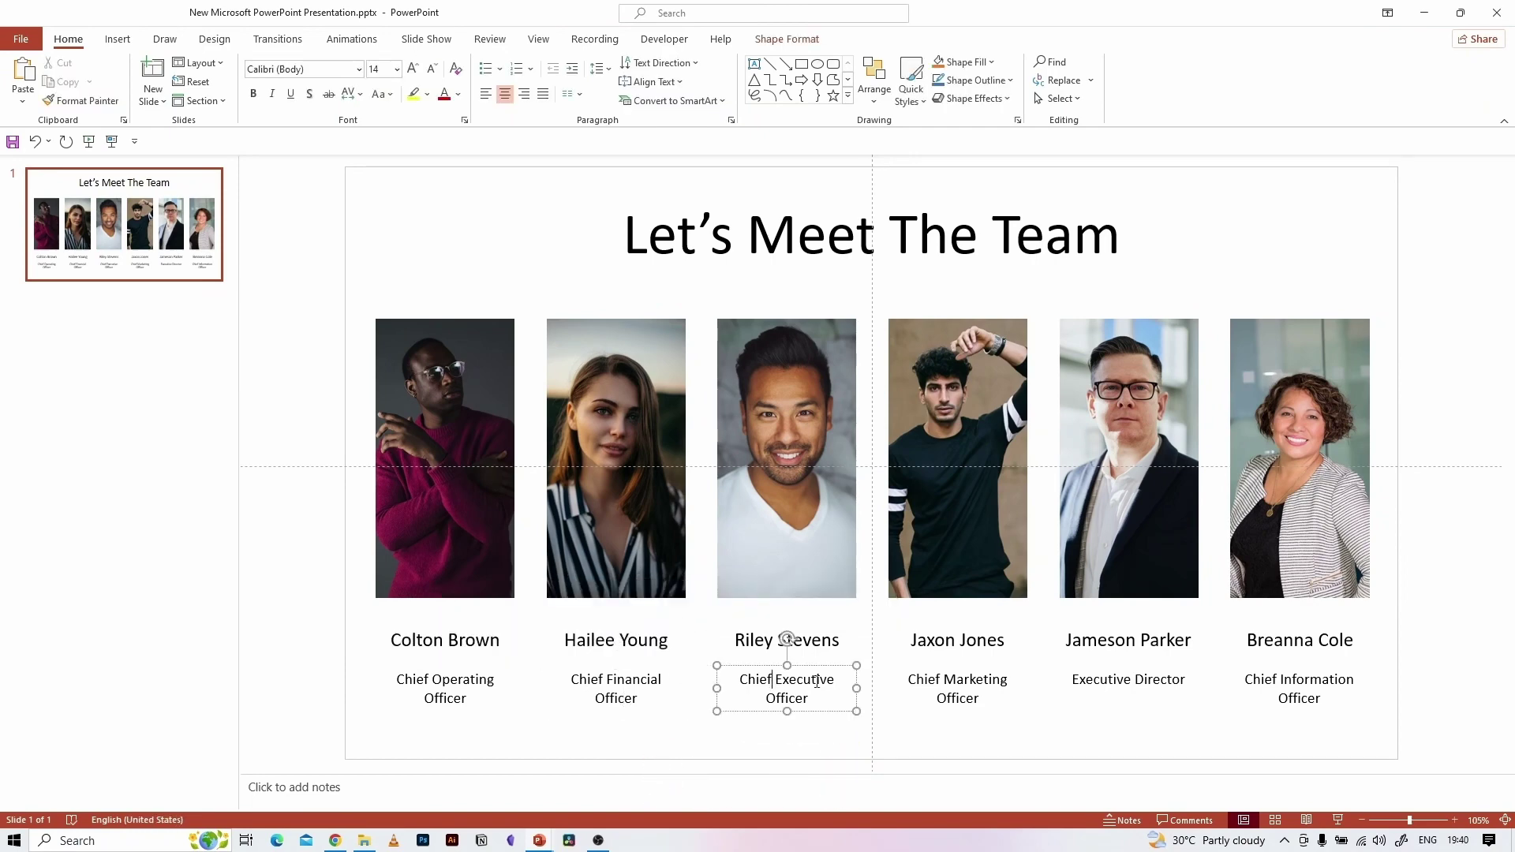
click(937, 698)
click(1098, 680)
click(1301, 679)
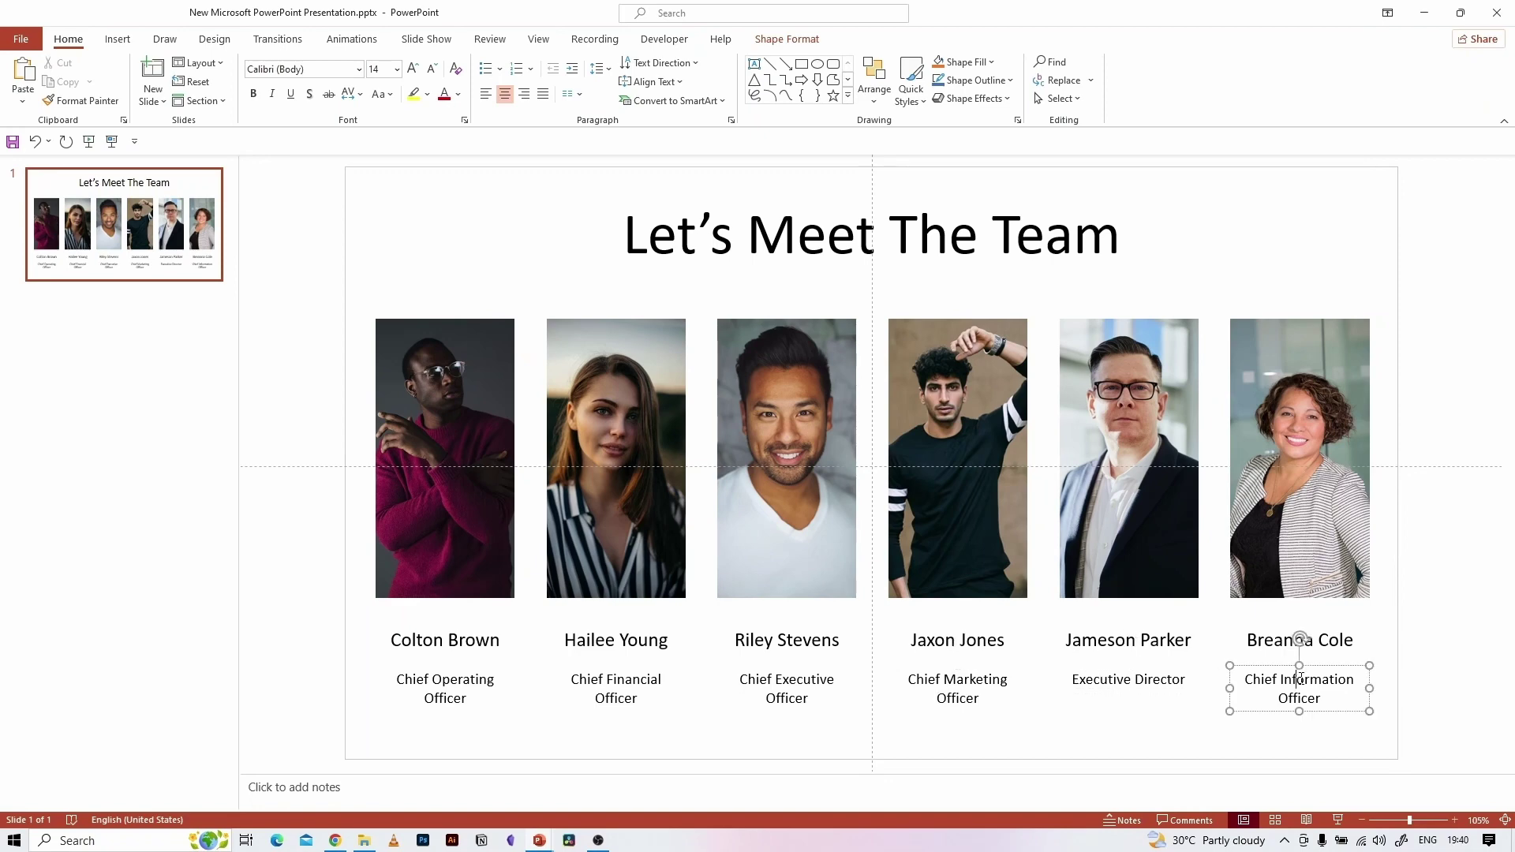
click(1140, 767)
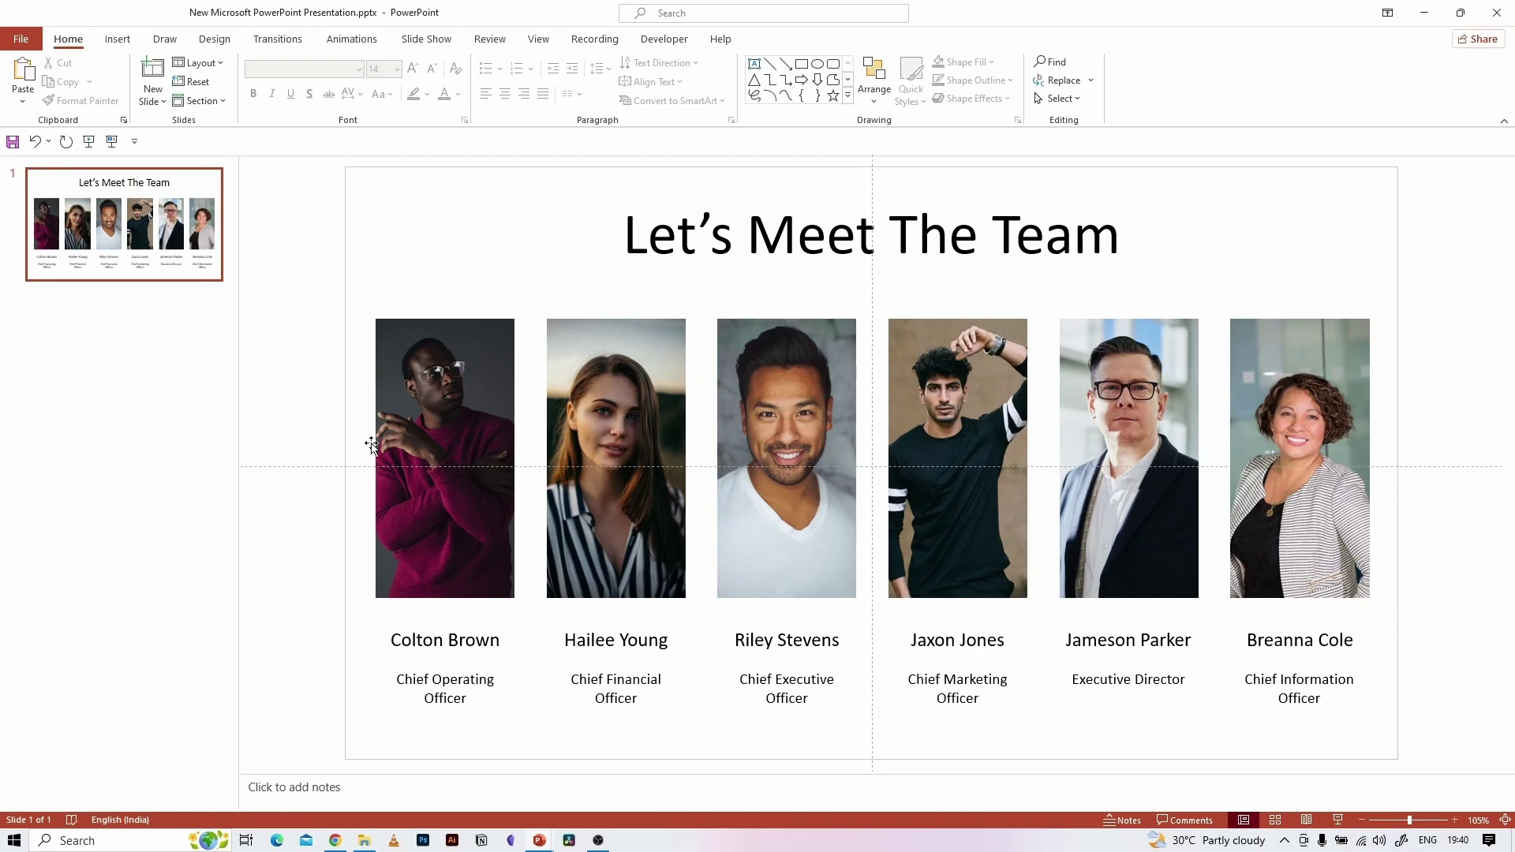
- Copy the "Let's Meet The Team" heading onto the blank slide of Awesome Team Intro Template and move it towards the slide's middle
key(ctrl+Tab)
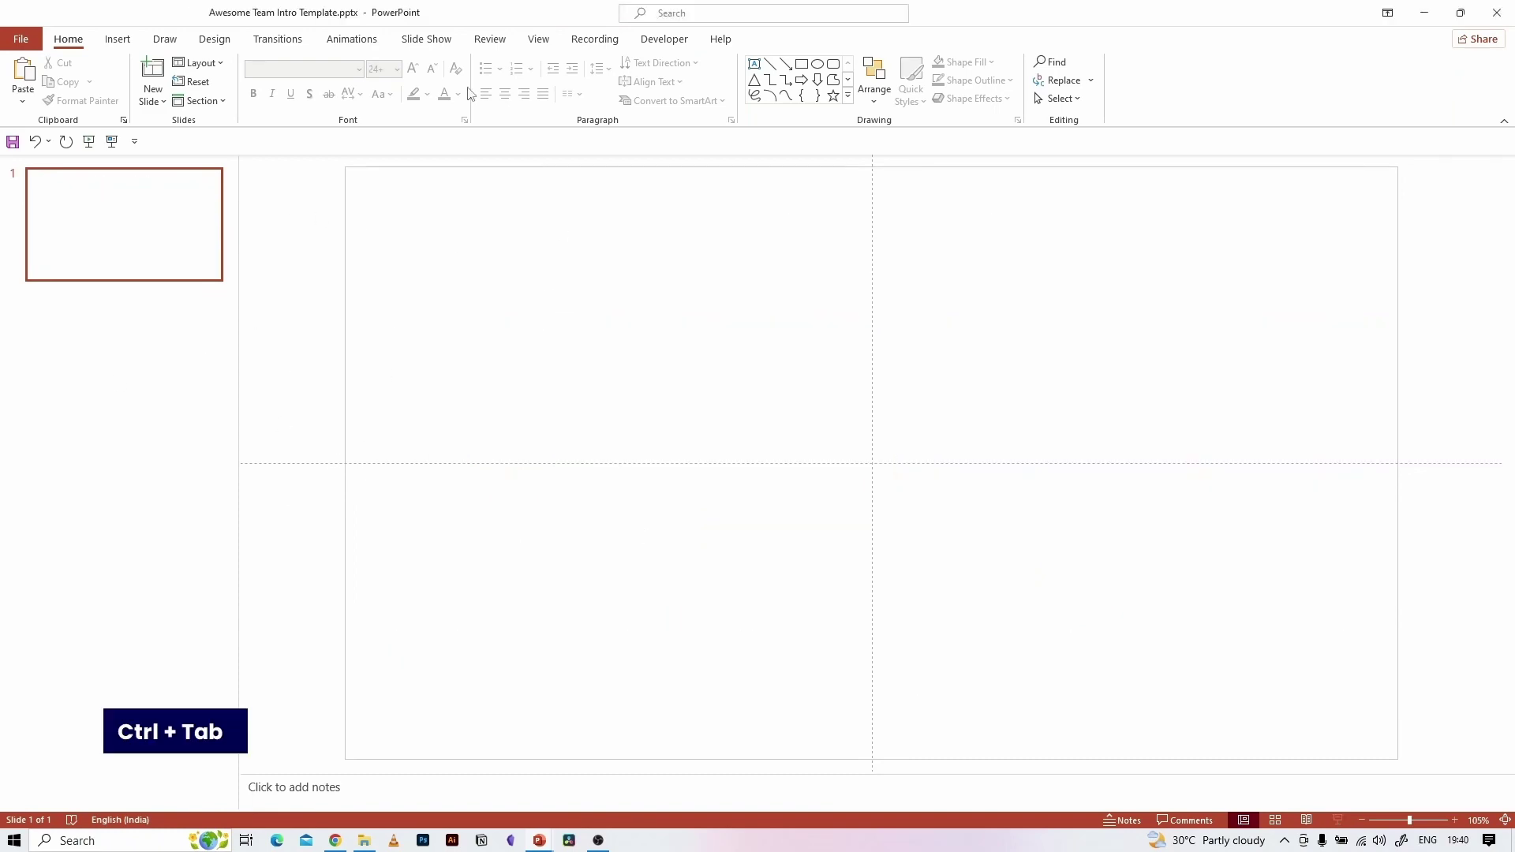
key(ctrl+Tab)
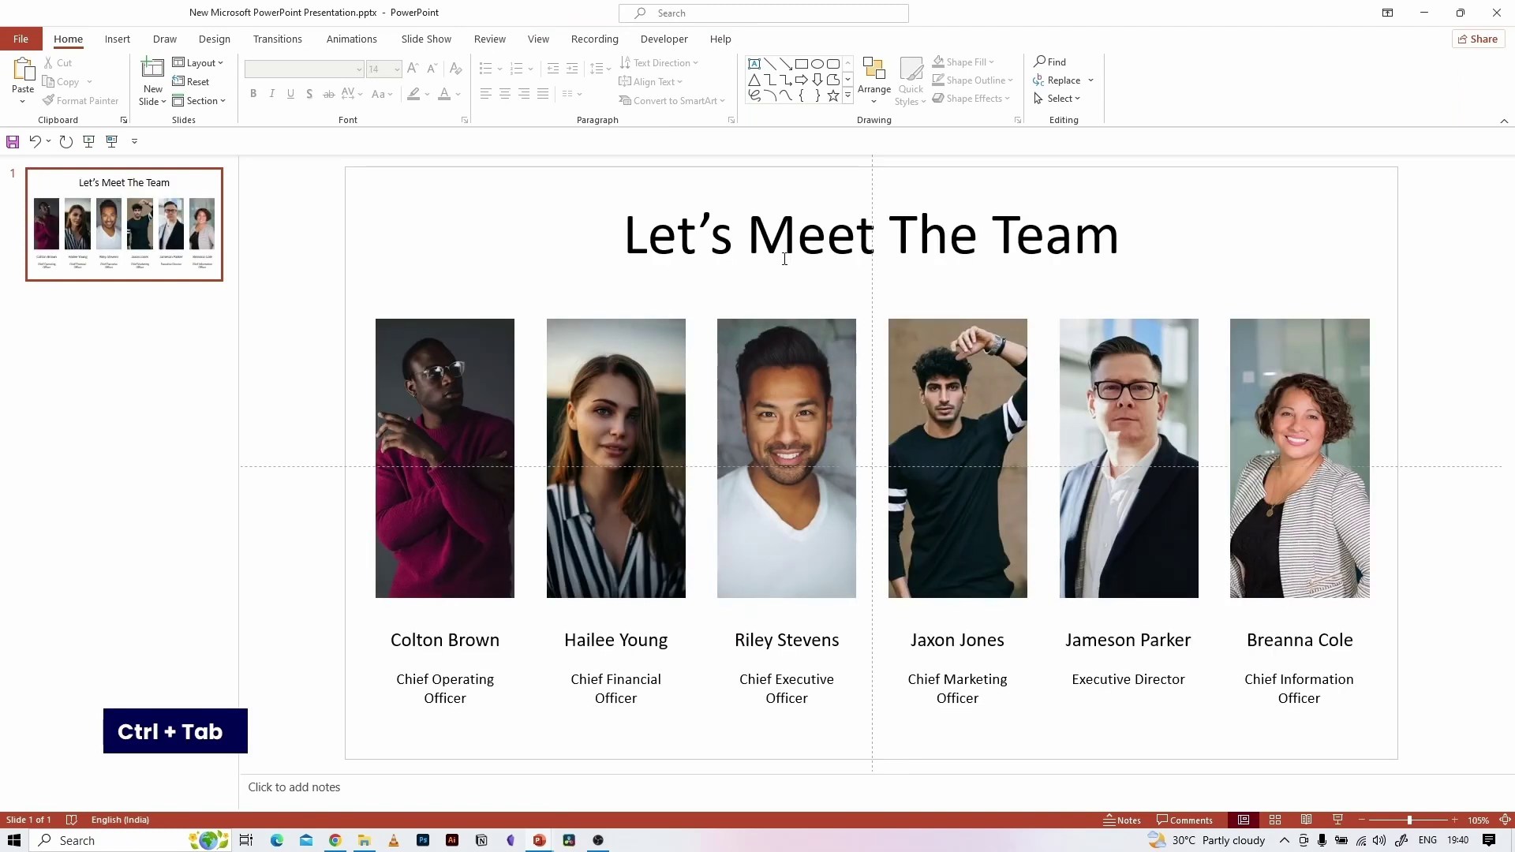
click(799, 227)
click(776, 196)
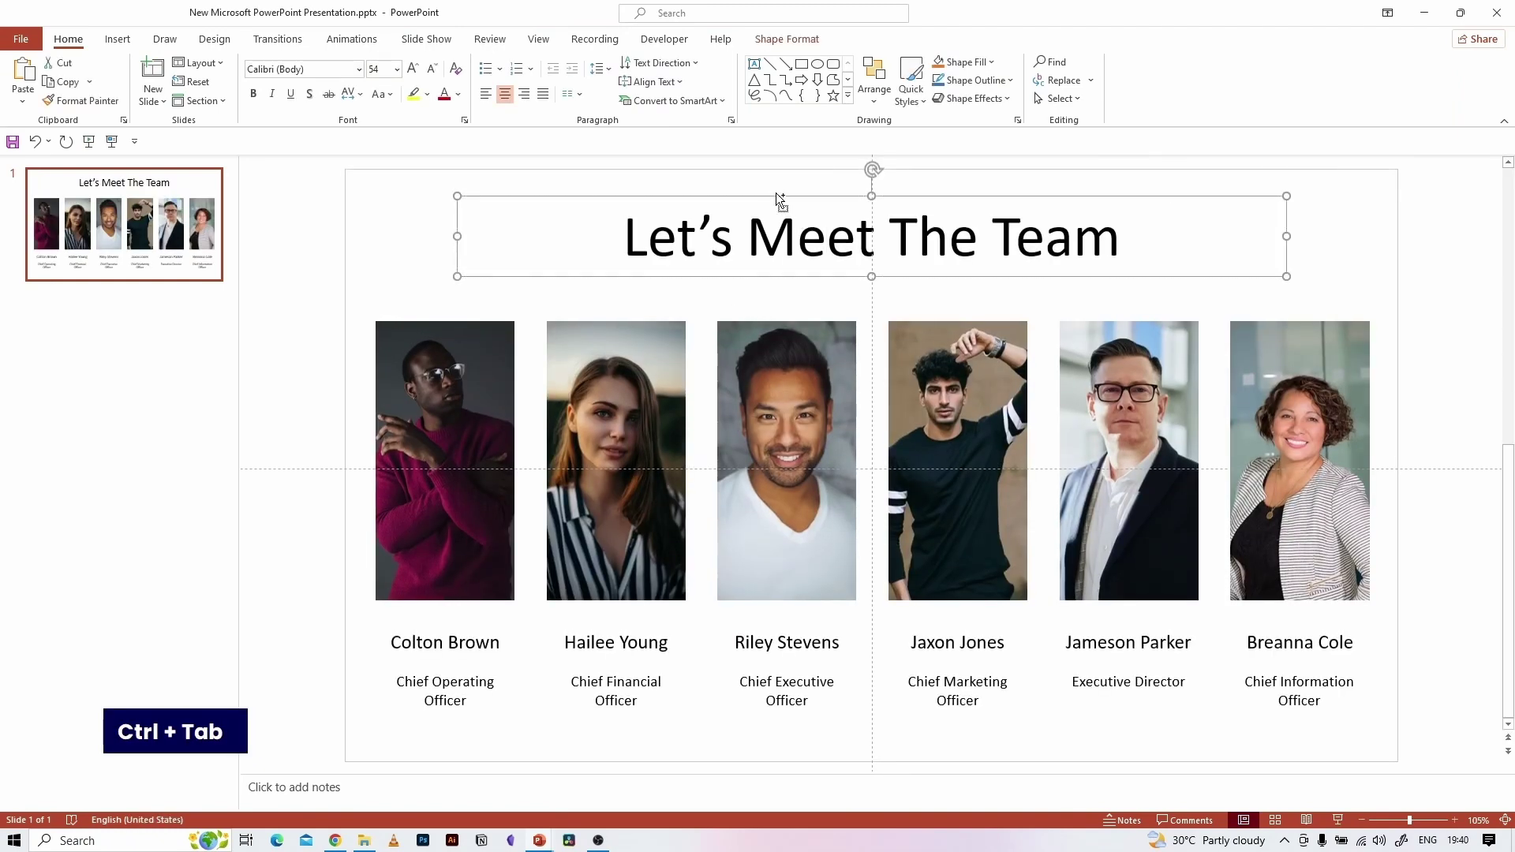
key(ctrl+c)
key(ctrl+Tab)
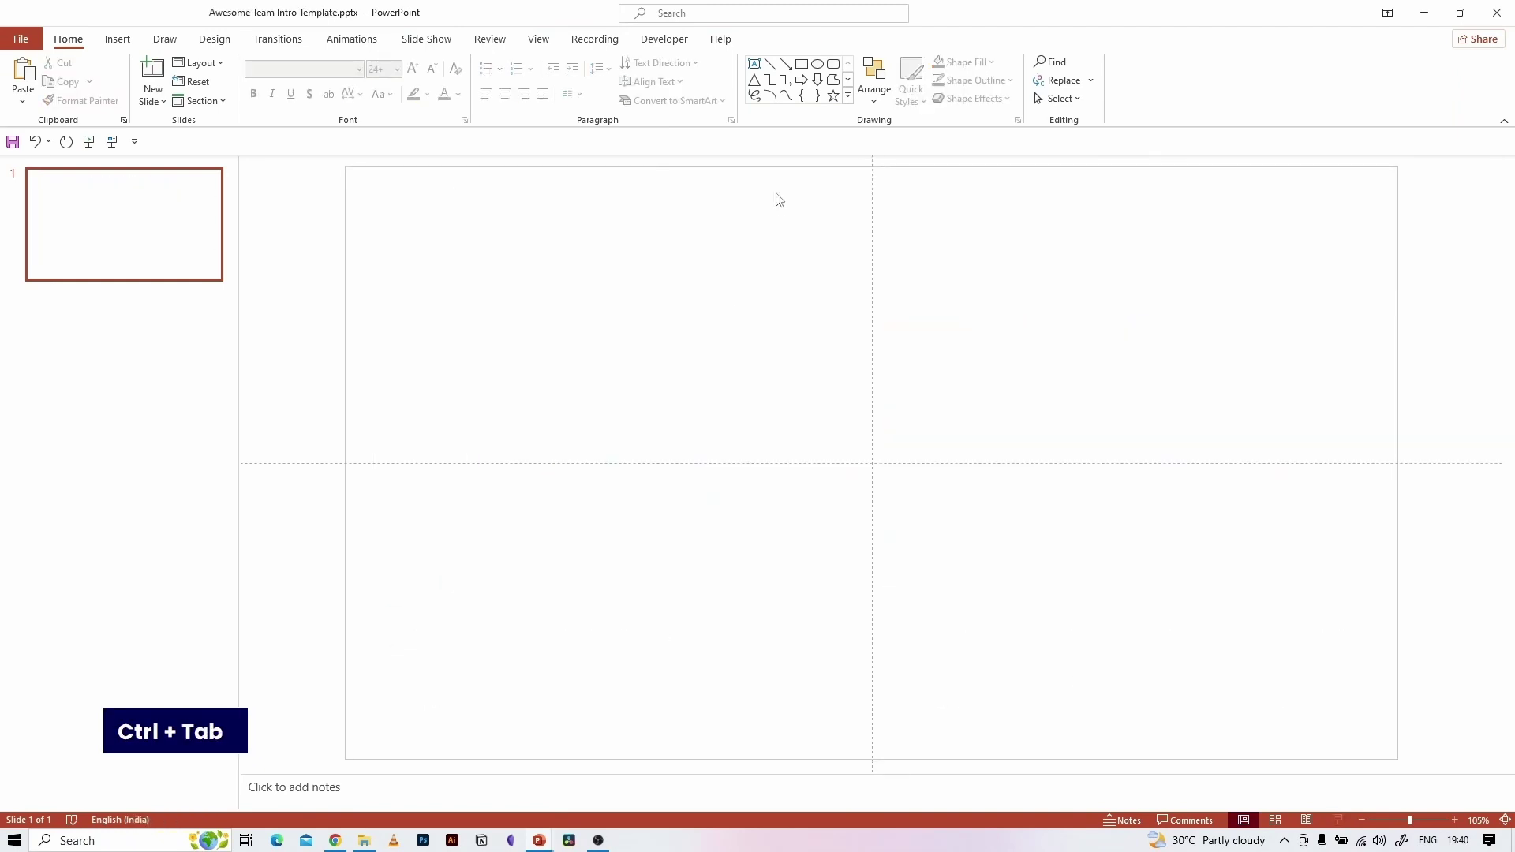
key(ctrl+v)
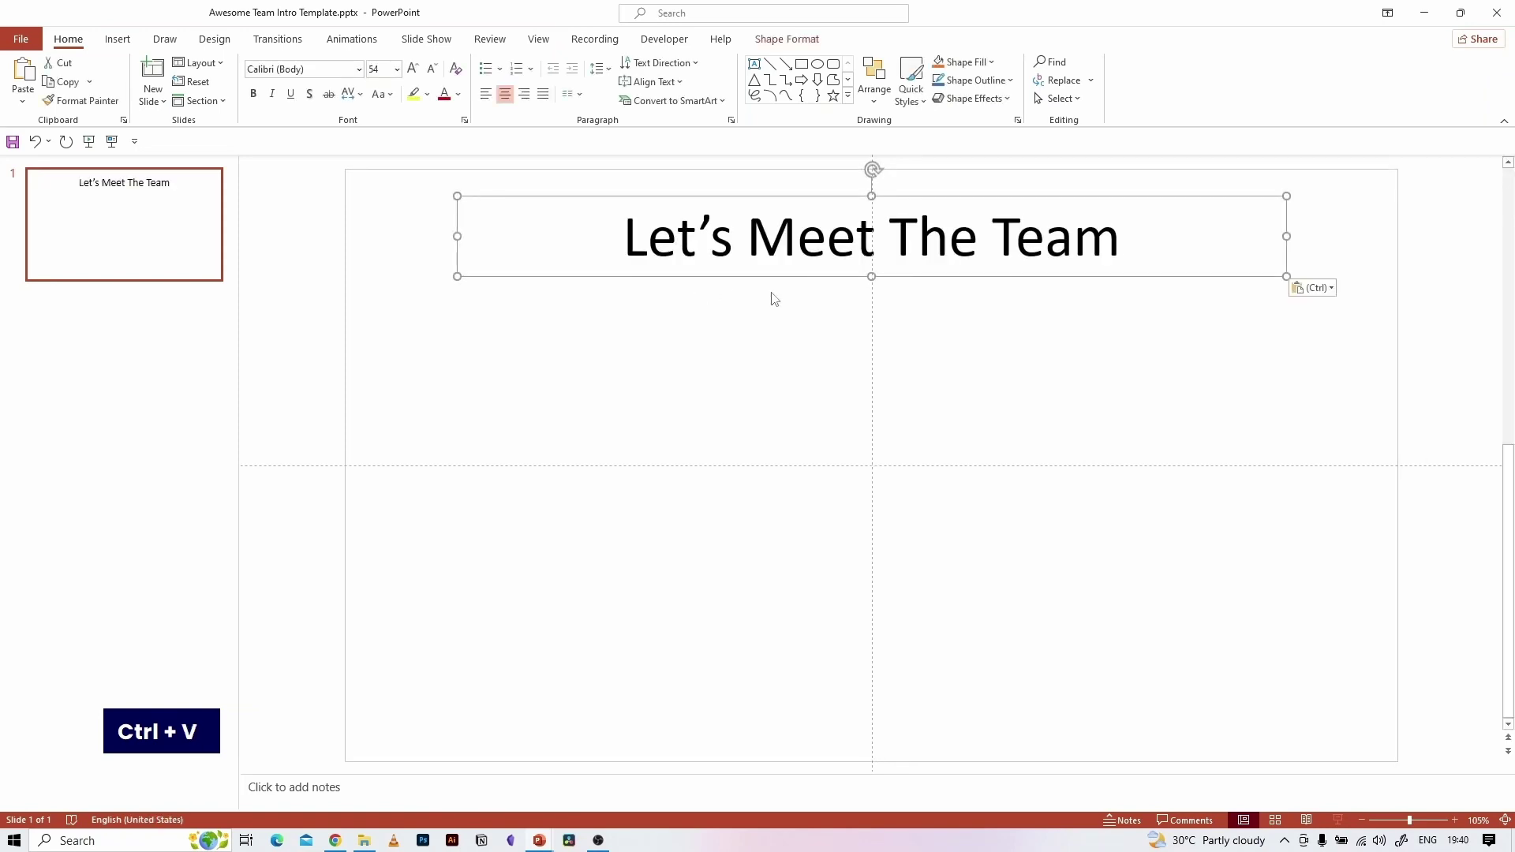
drag(794, 199, 802, 389)
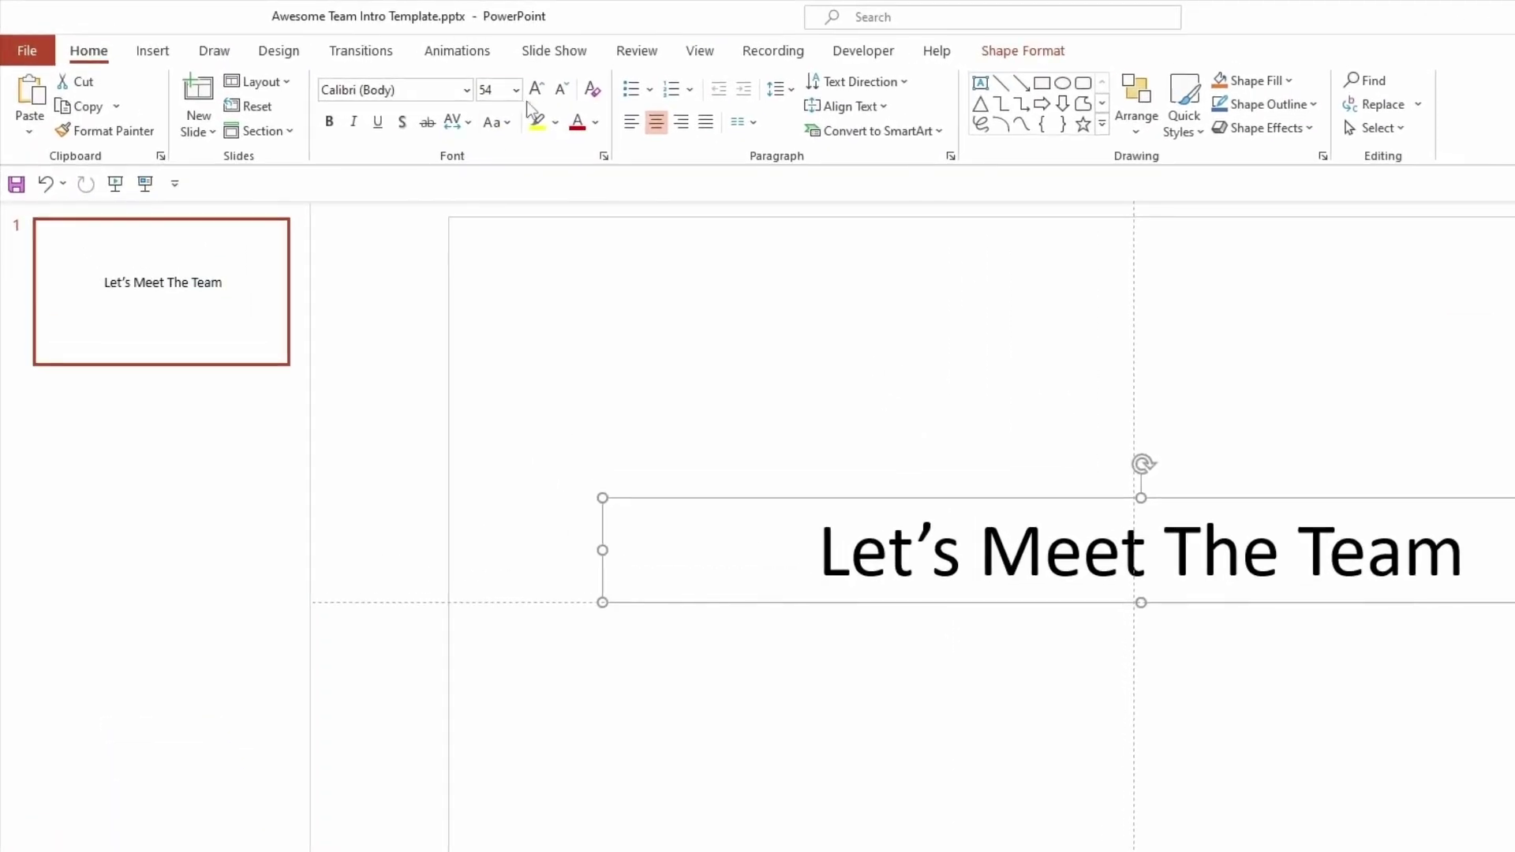
- Set the heading's font size to 96 and its font to Poppins Black
click(517, 89)
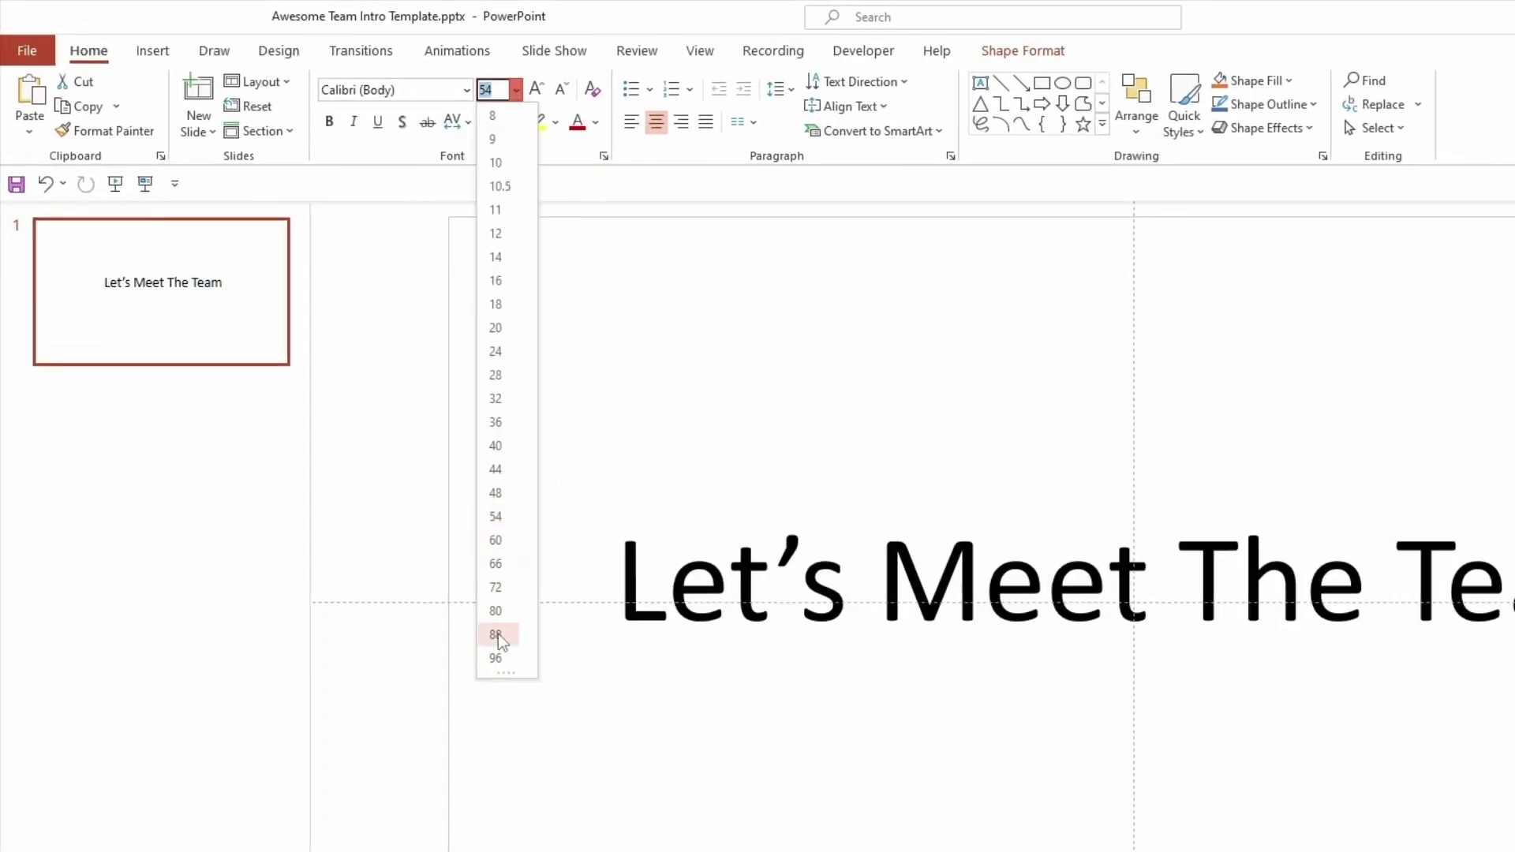
click(499, 660)
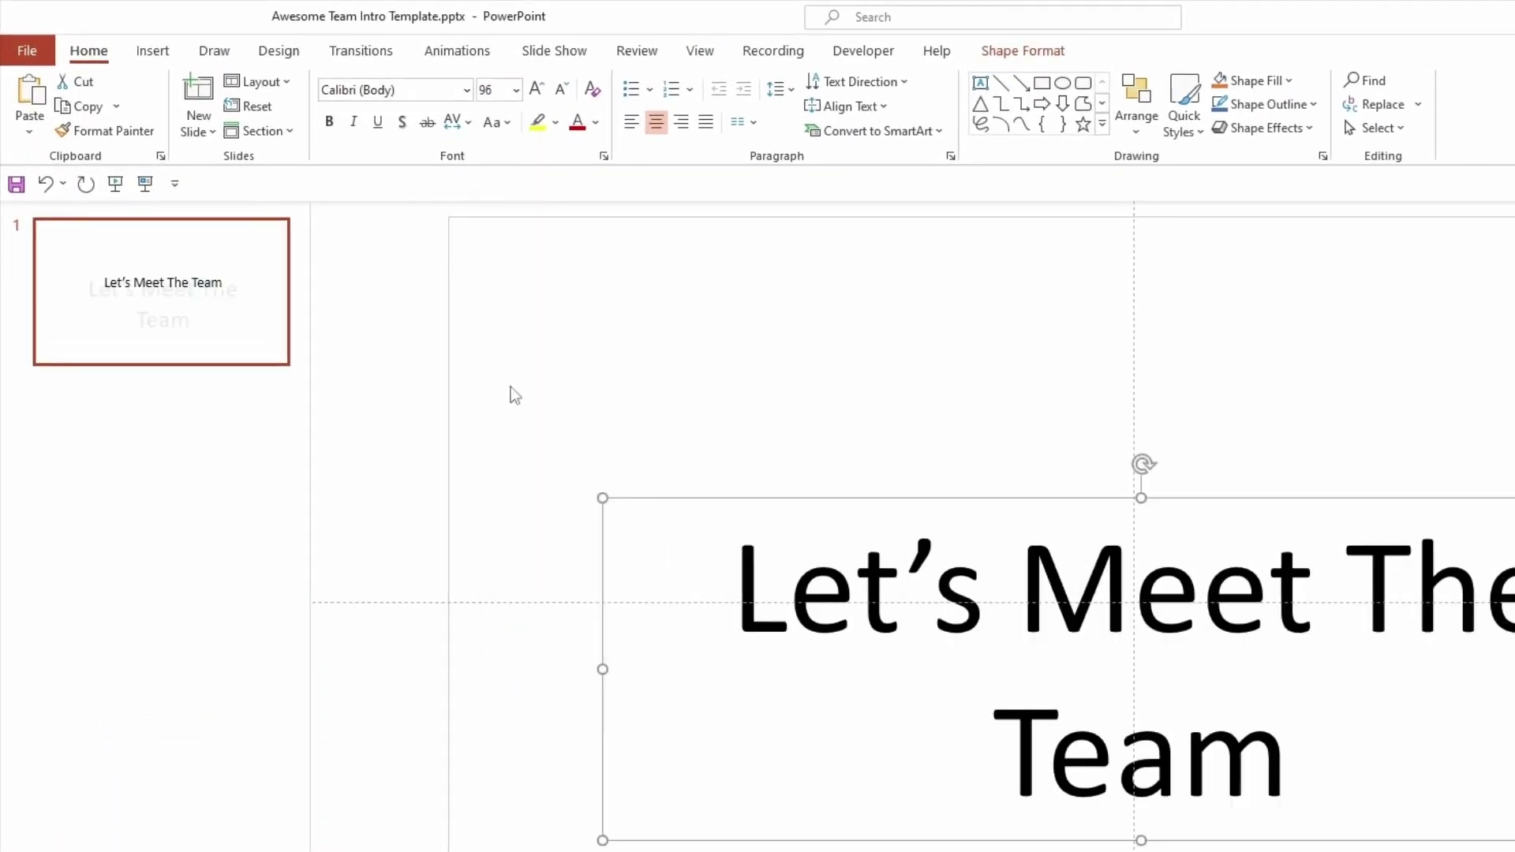
click(422, 89)
text(P)
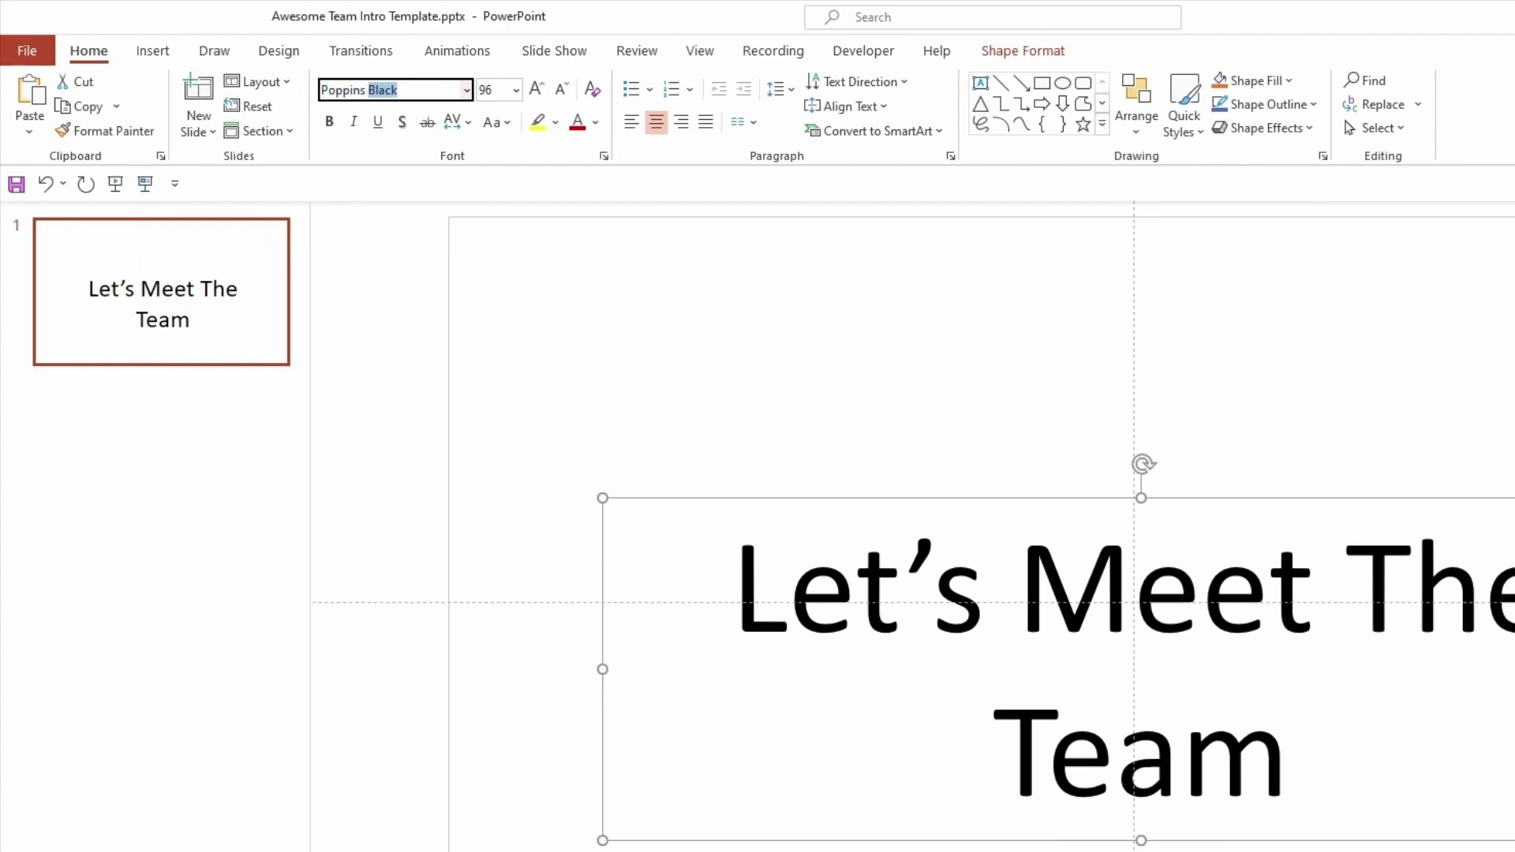
text(oppins)
key(Return)
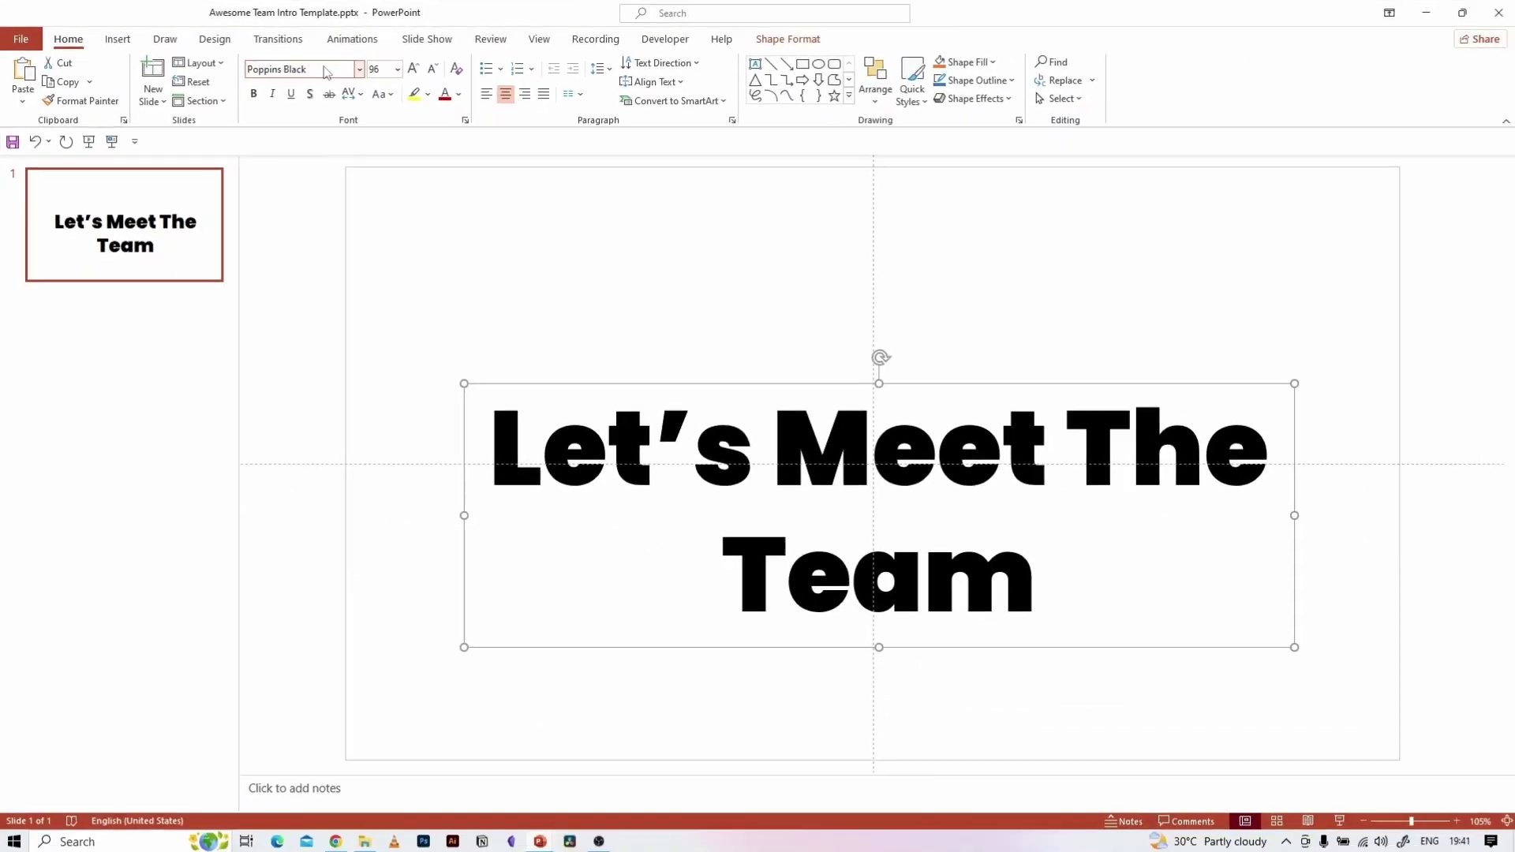
- Align the heading text box to the horizontal centre and vertical middle of the slide
drag(792, 391, 775, 321)
click(787, 39)
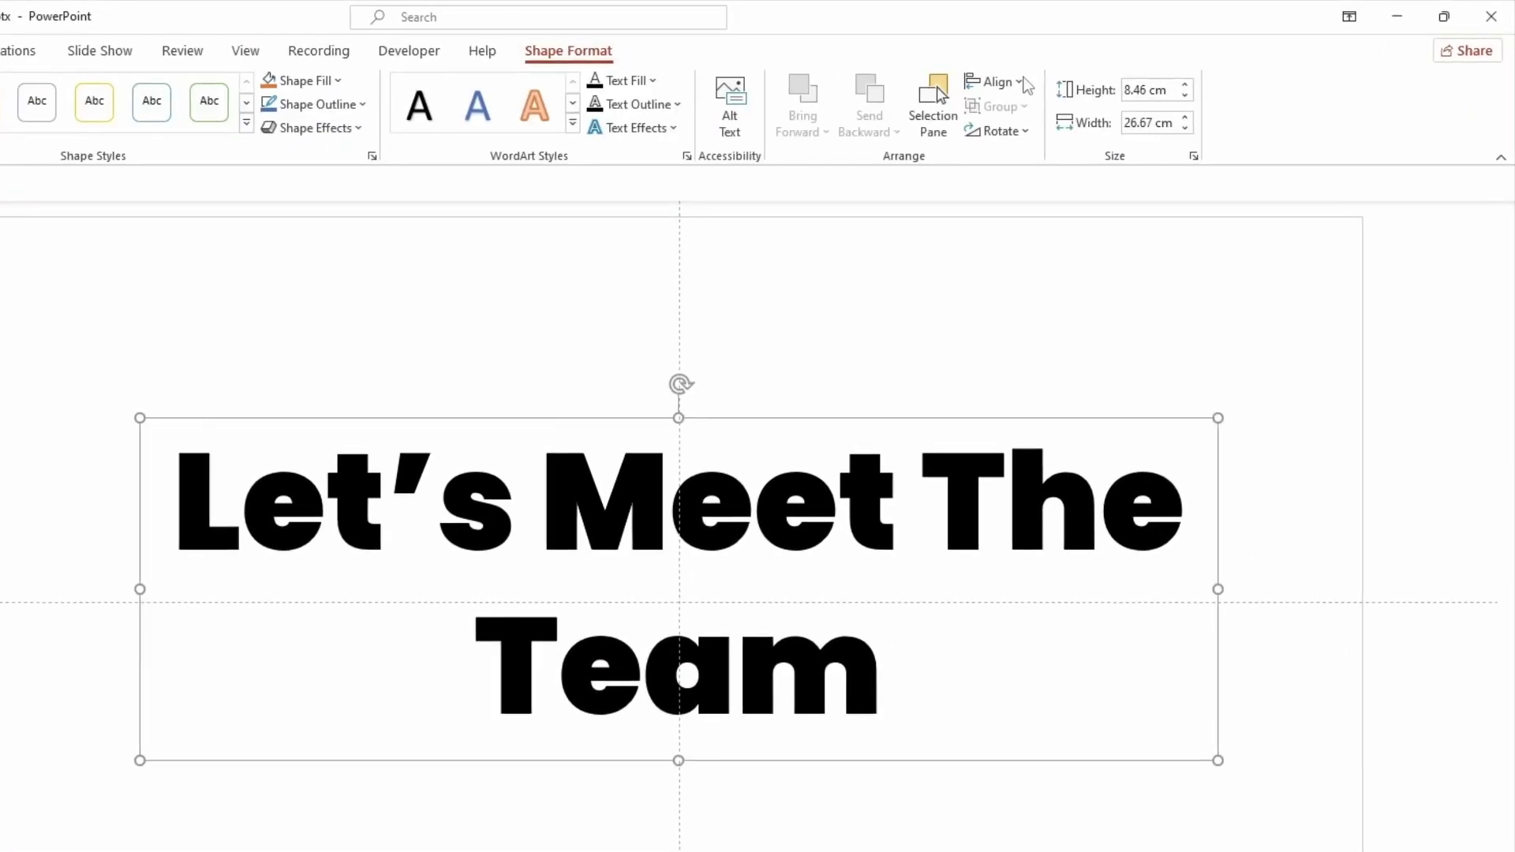
click(998, 82)
click(1015, 227)
click(1015, 88)
click(1015, 135)
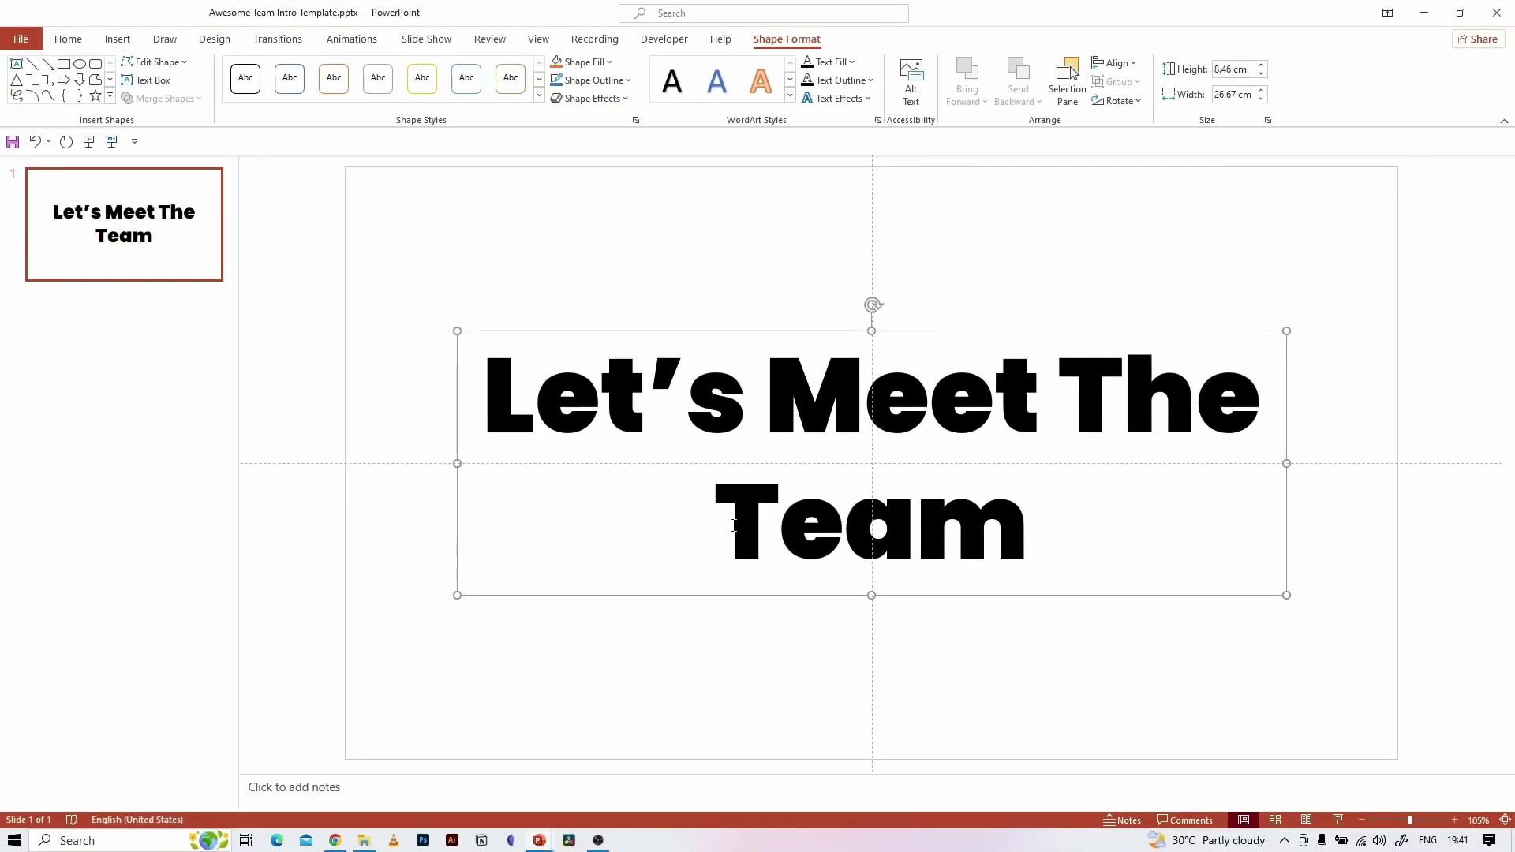
click(769, 683)
click(742, 331)
- Add a new slide with the Blank layout after the heading slide
click(203, 284)
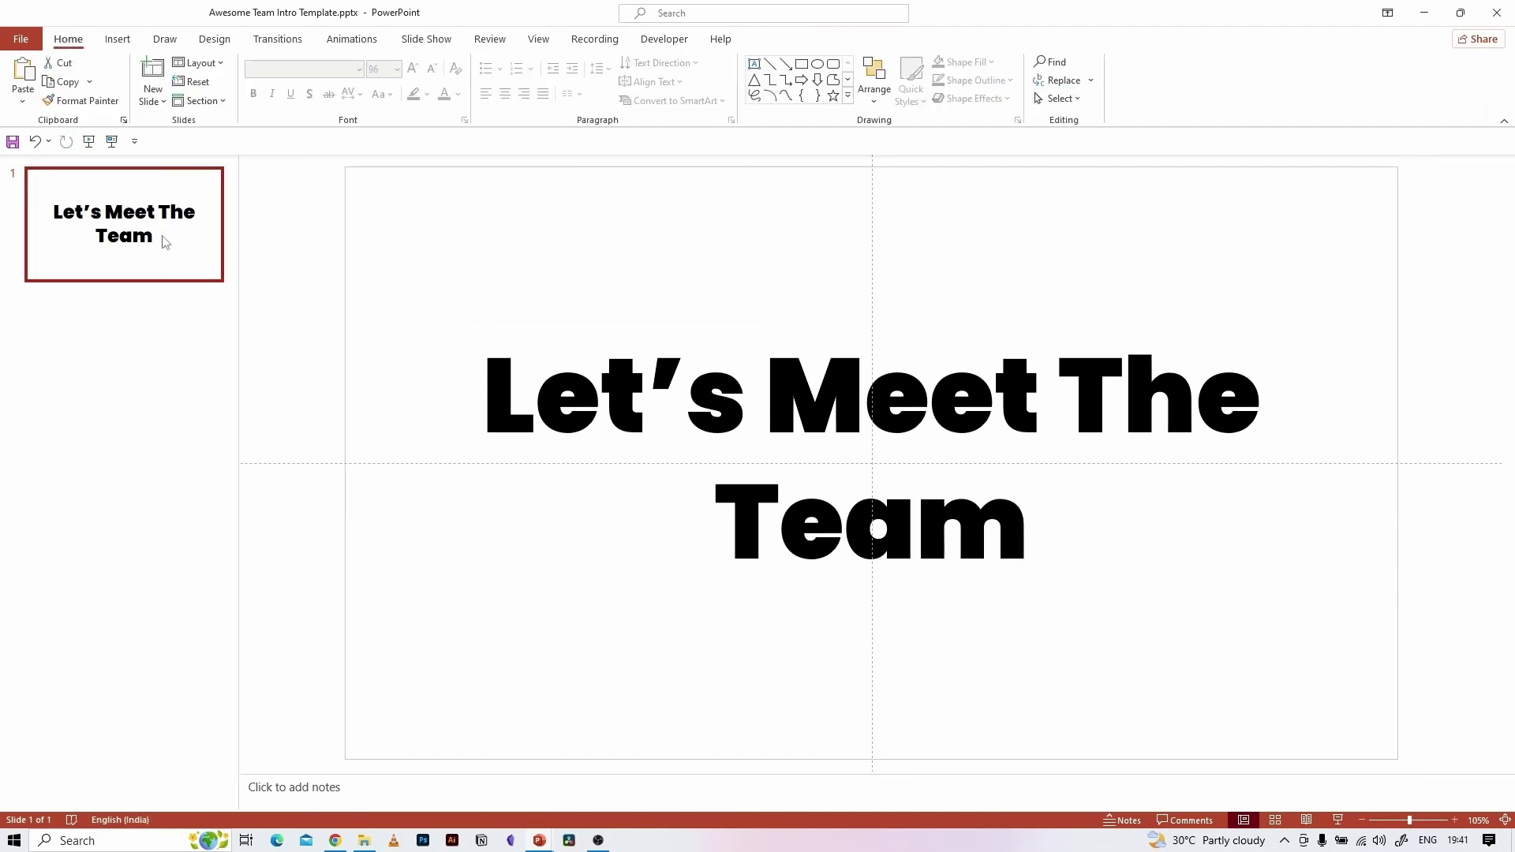
click(159, 108)
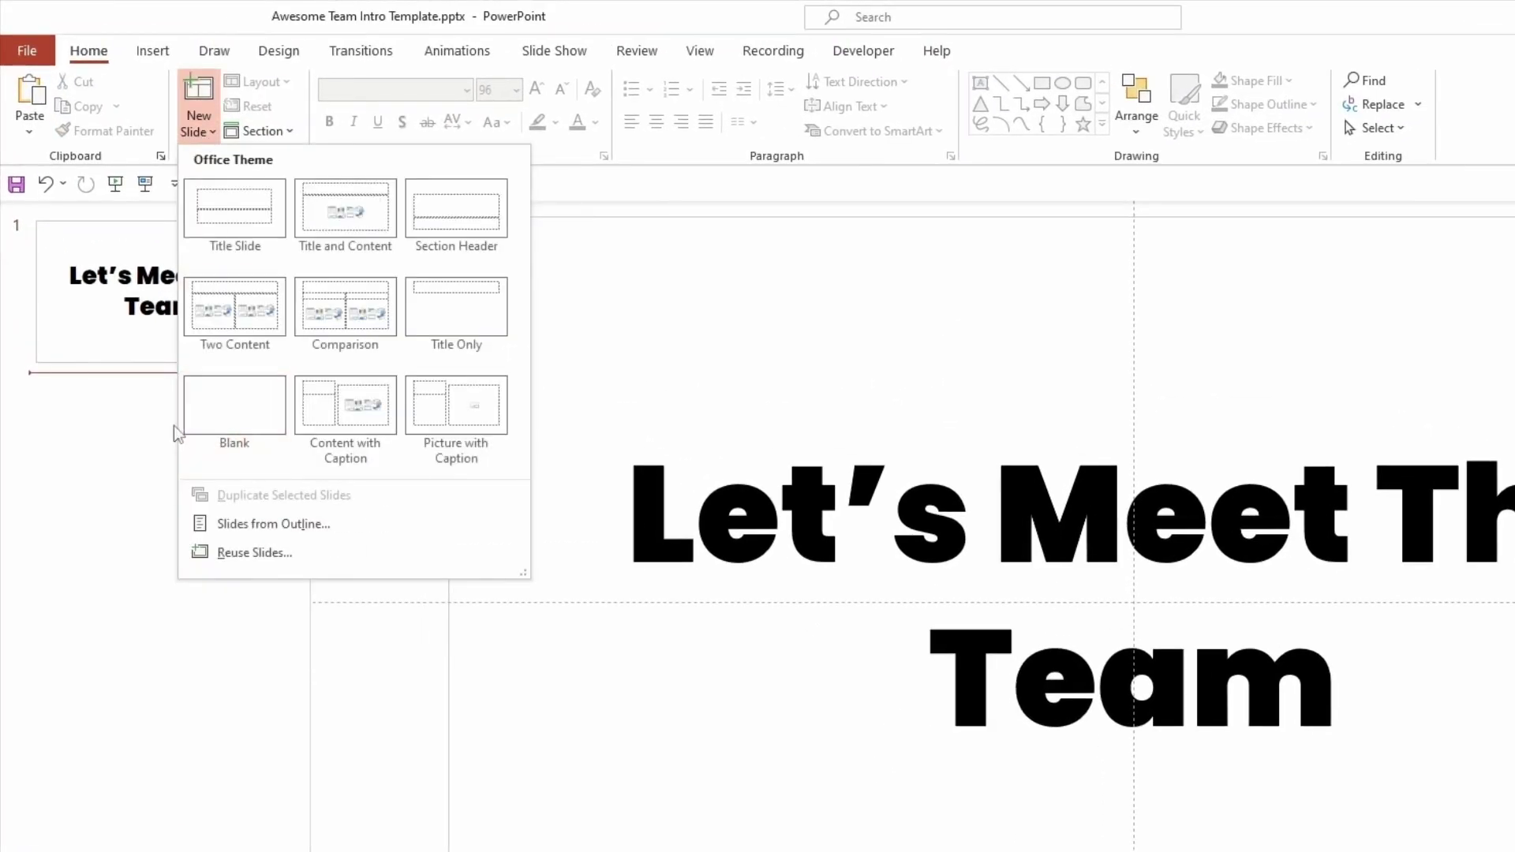
click(225, 426)
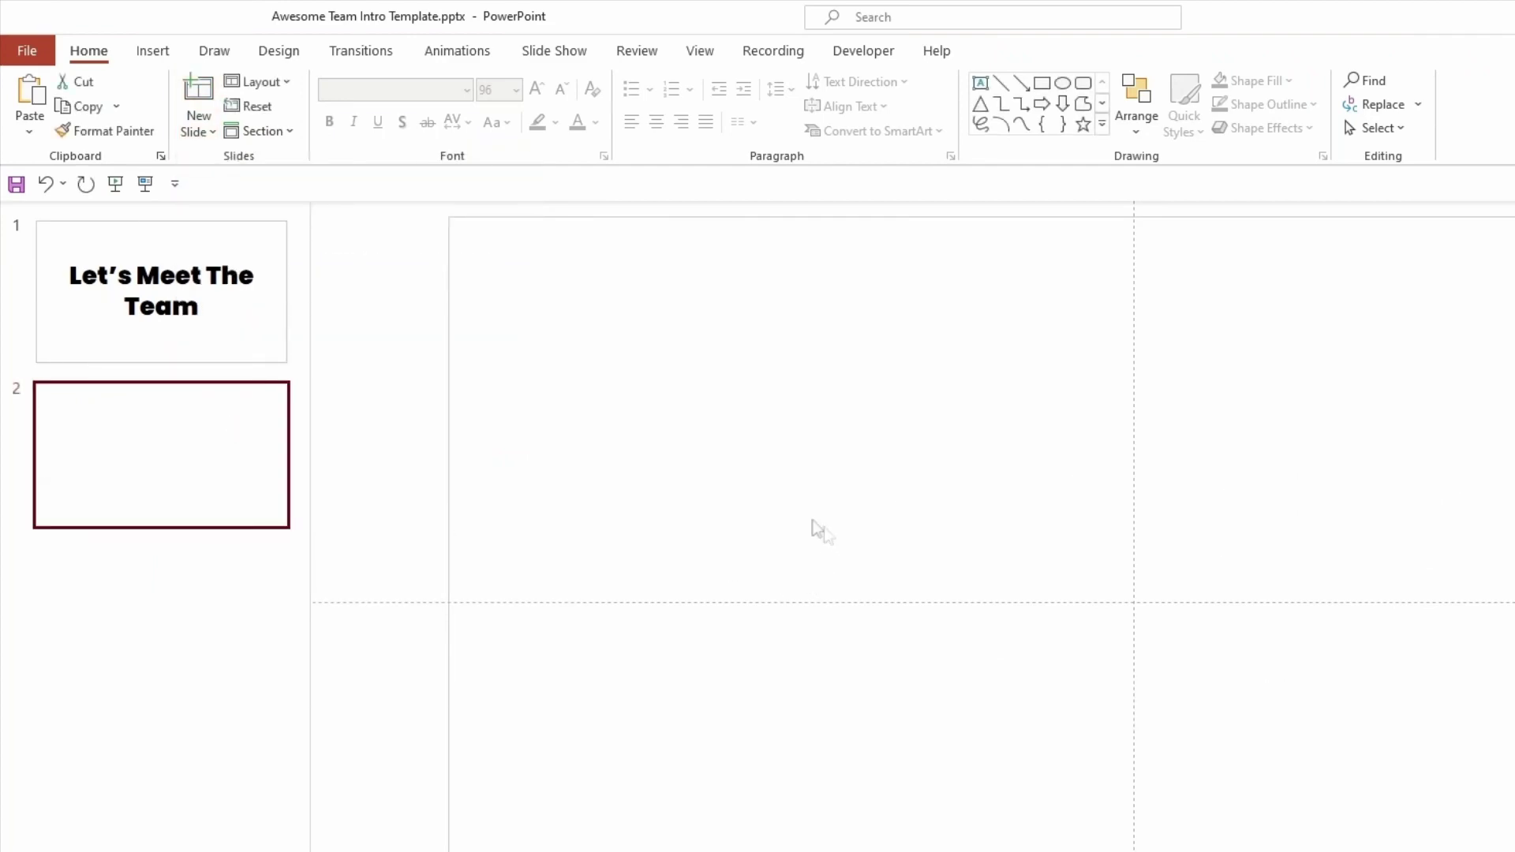
- Copy the Executive Director's name text box from the source presentation onto the template's blank second slide
key(ctrl+Tab)
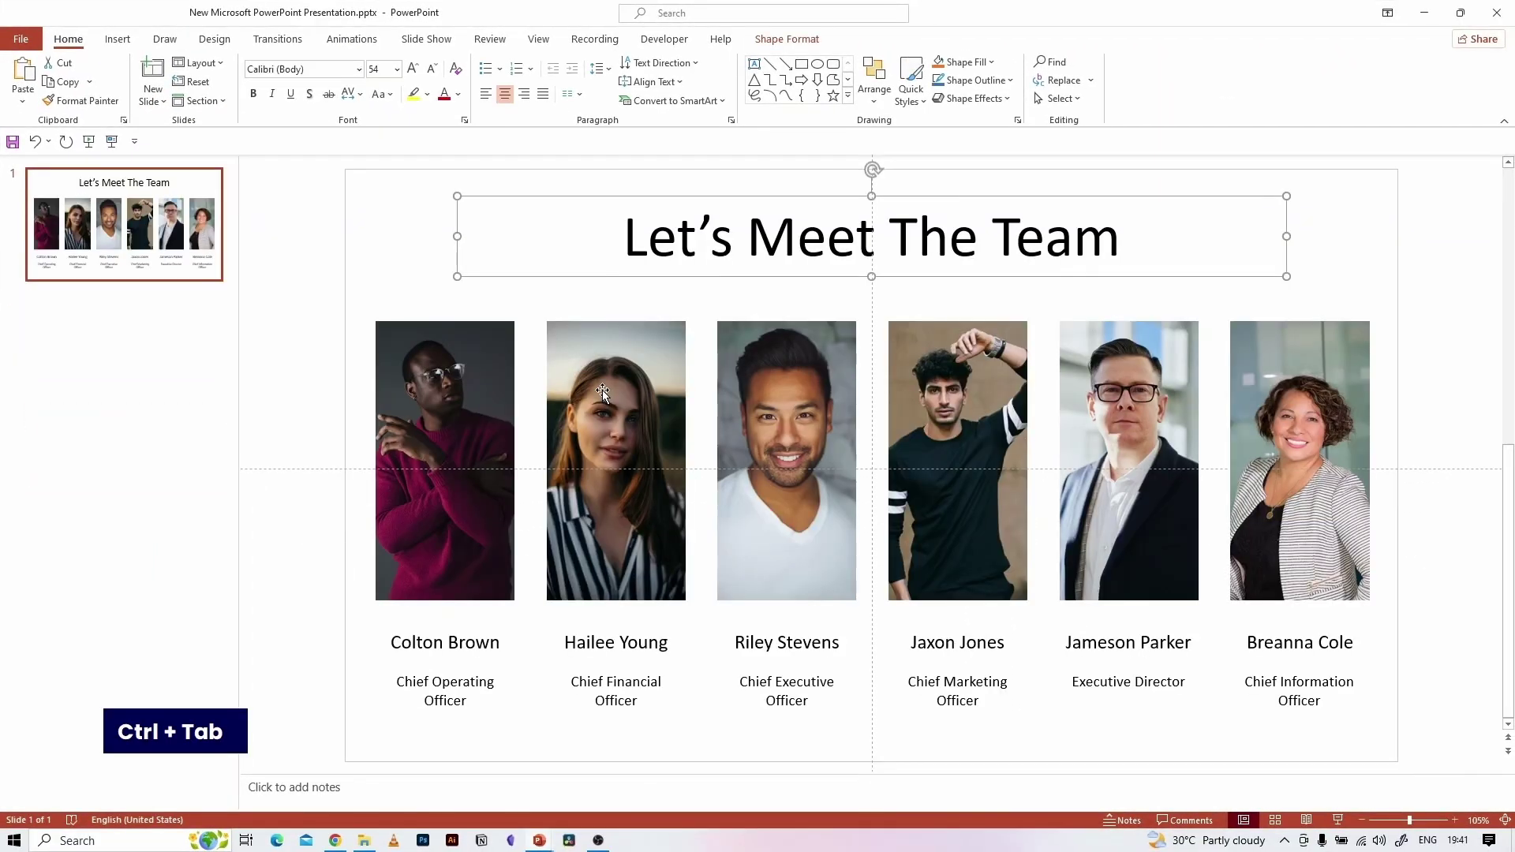
click(461, 641)
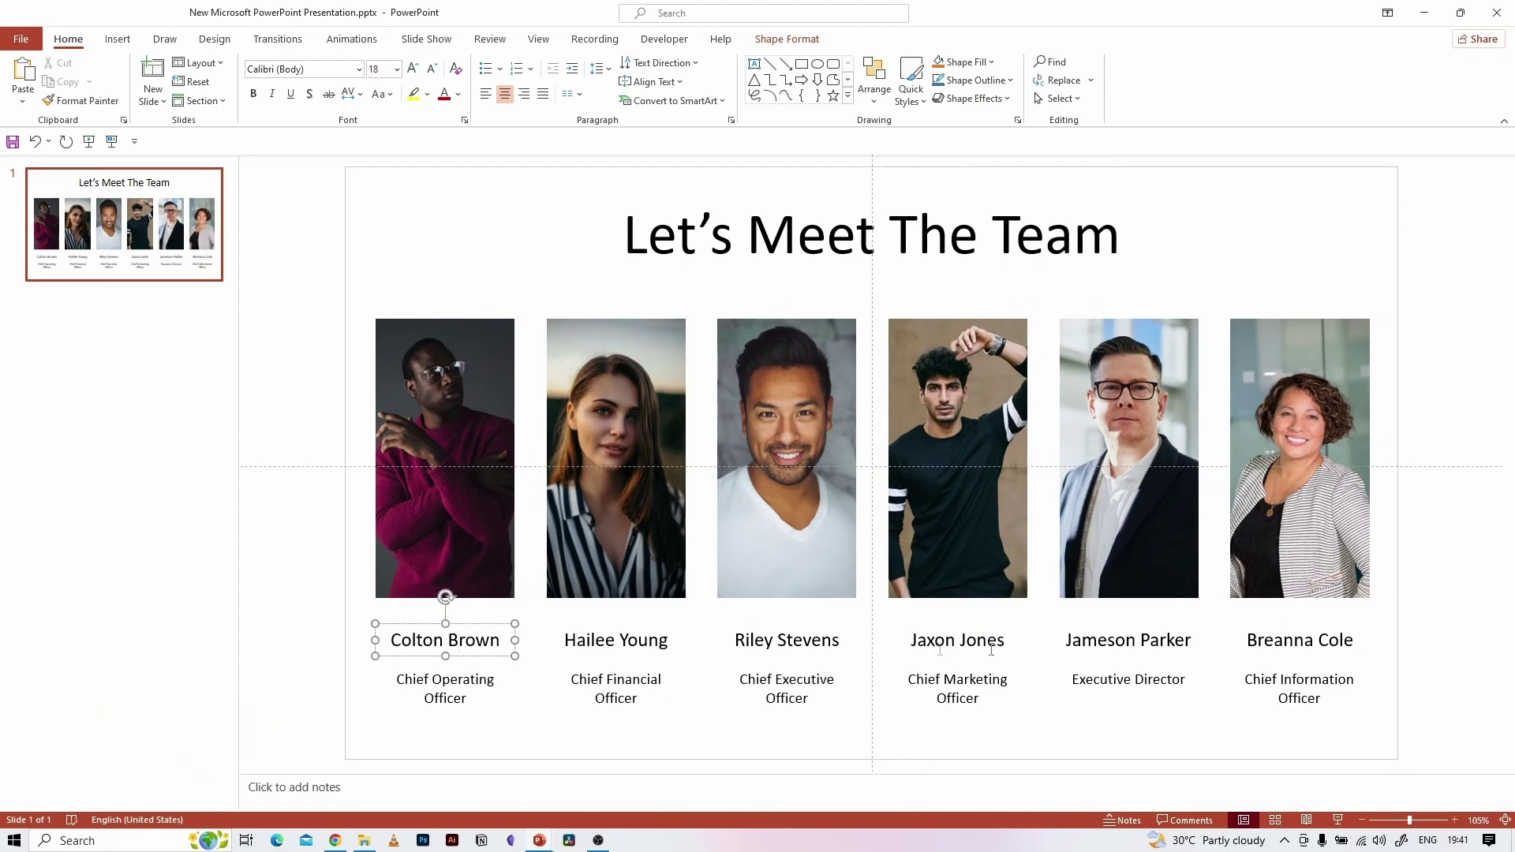
click(1137, 682)
click(1095, 644)
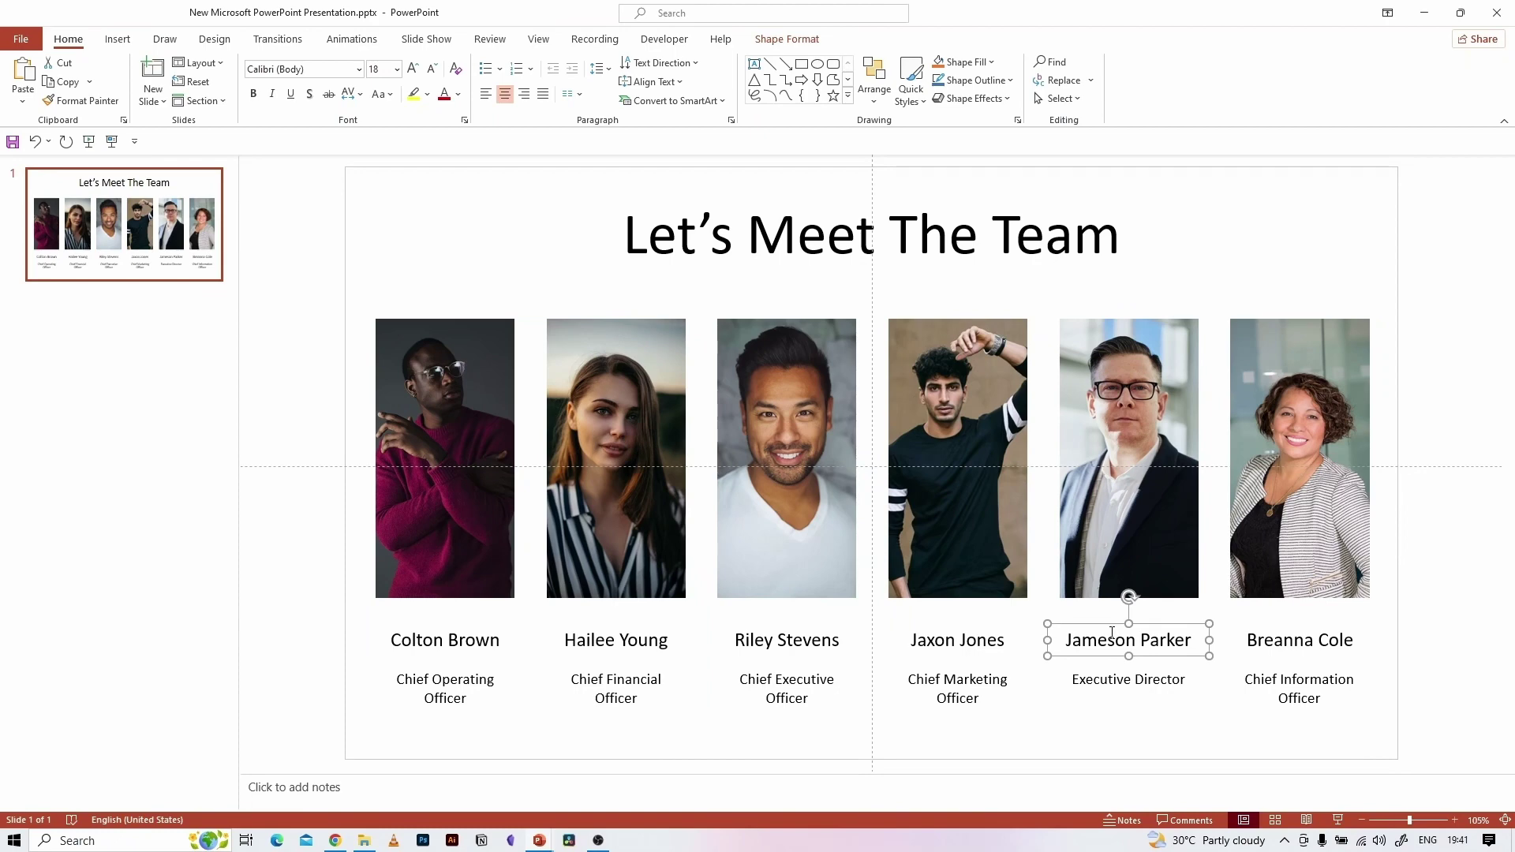
key(ctrl+c)
key(alt+Tab)
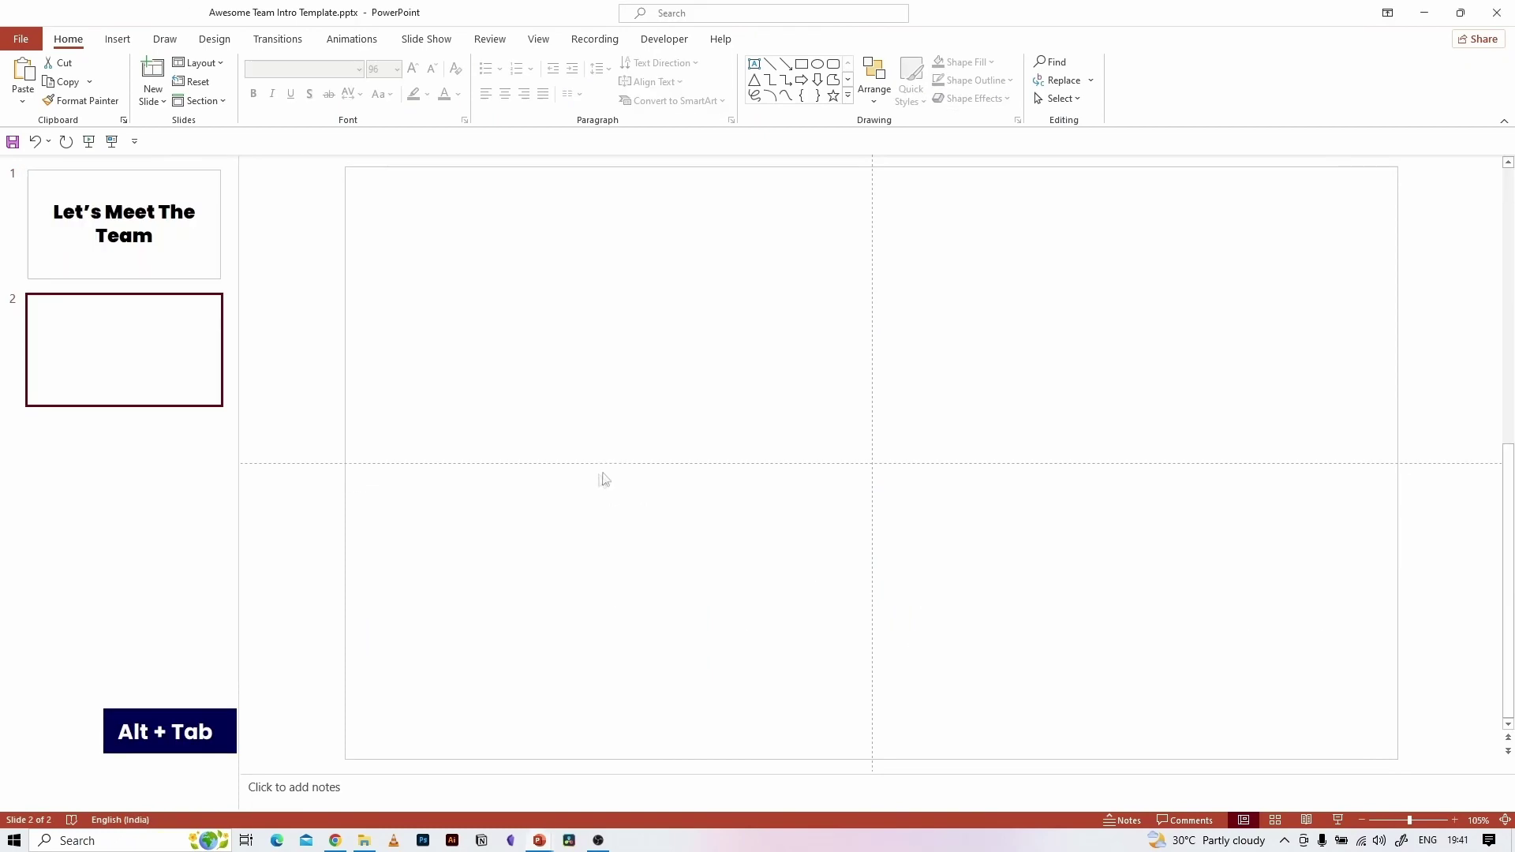
key(ctrl+v)
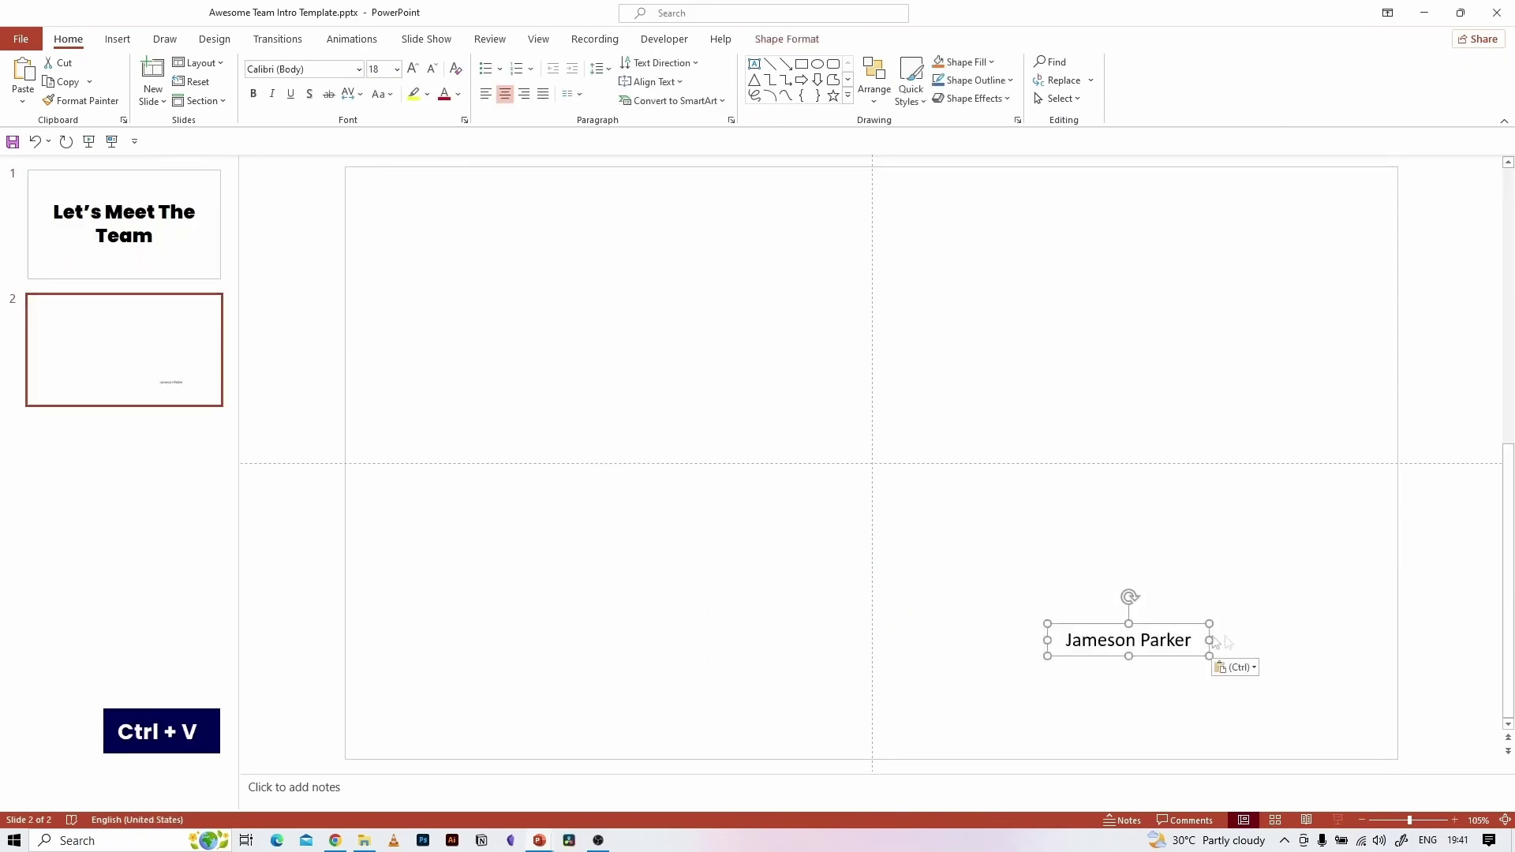
- Move the pasted name to the upper middle of the slide and format it in Broadcast Matter, size 88
drag(1175, 627, 913, 295)
click(334, 70)
text(Broadcast Matter)
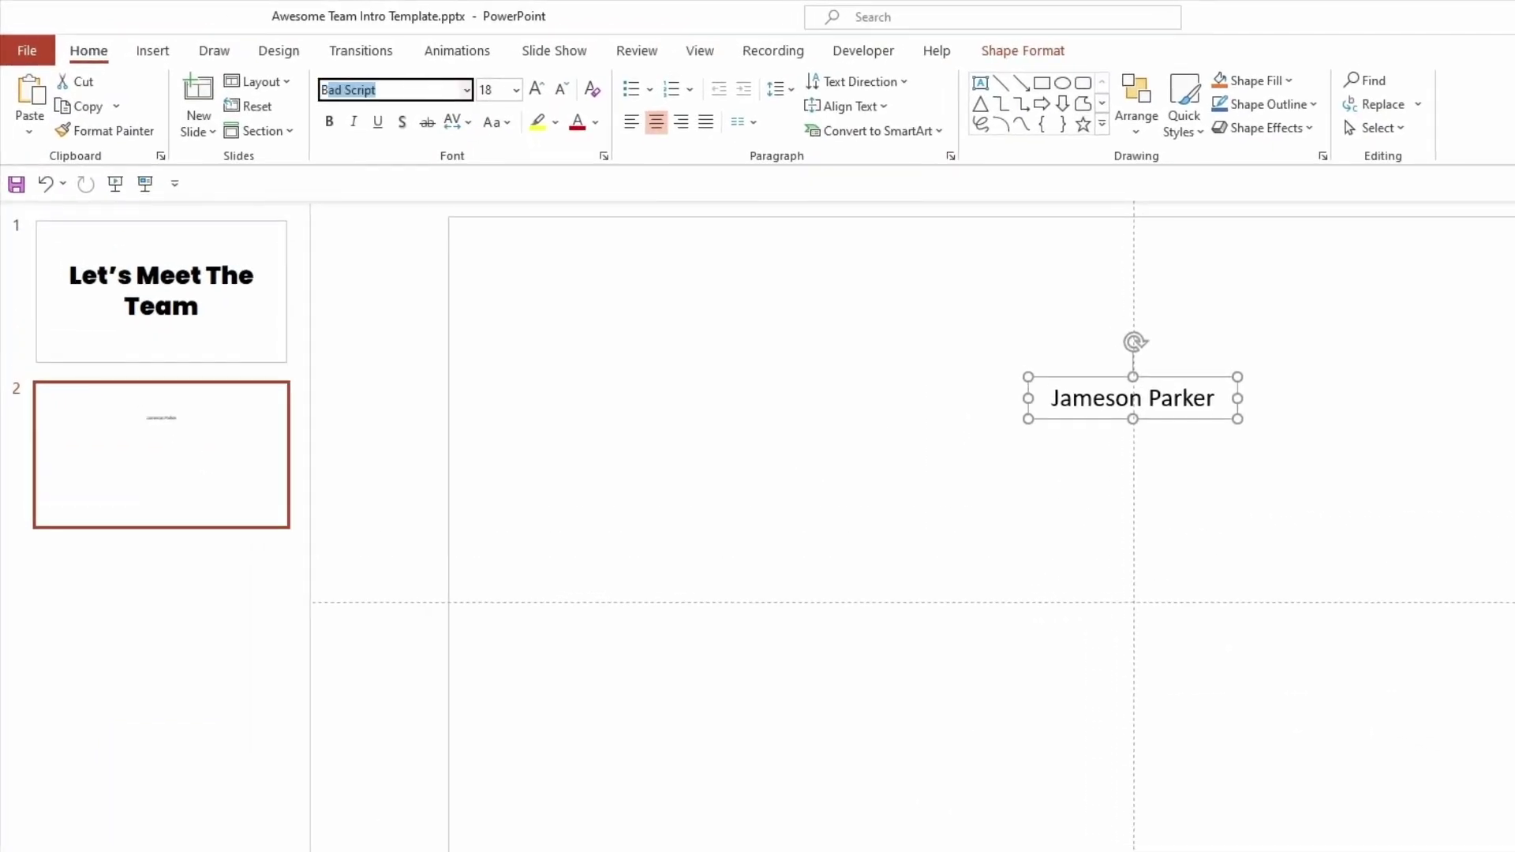
key(Return)
click(516, 89)
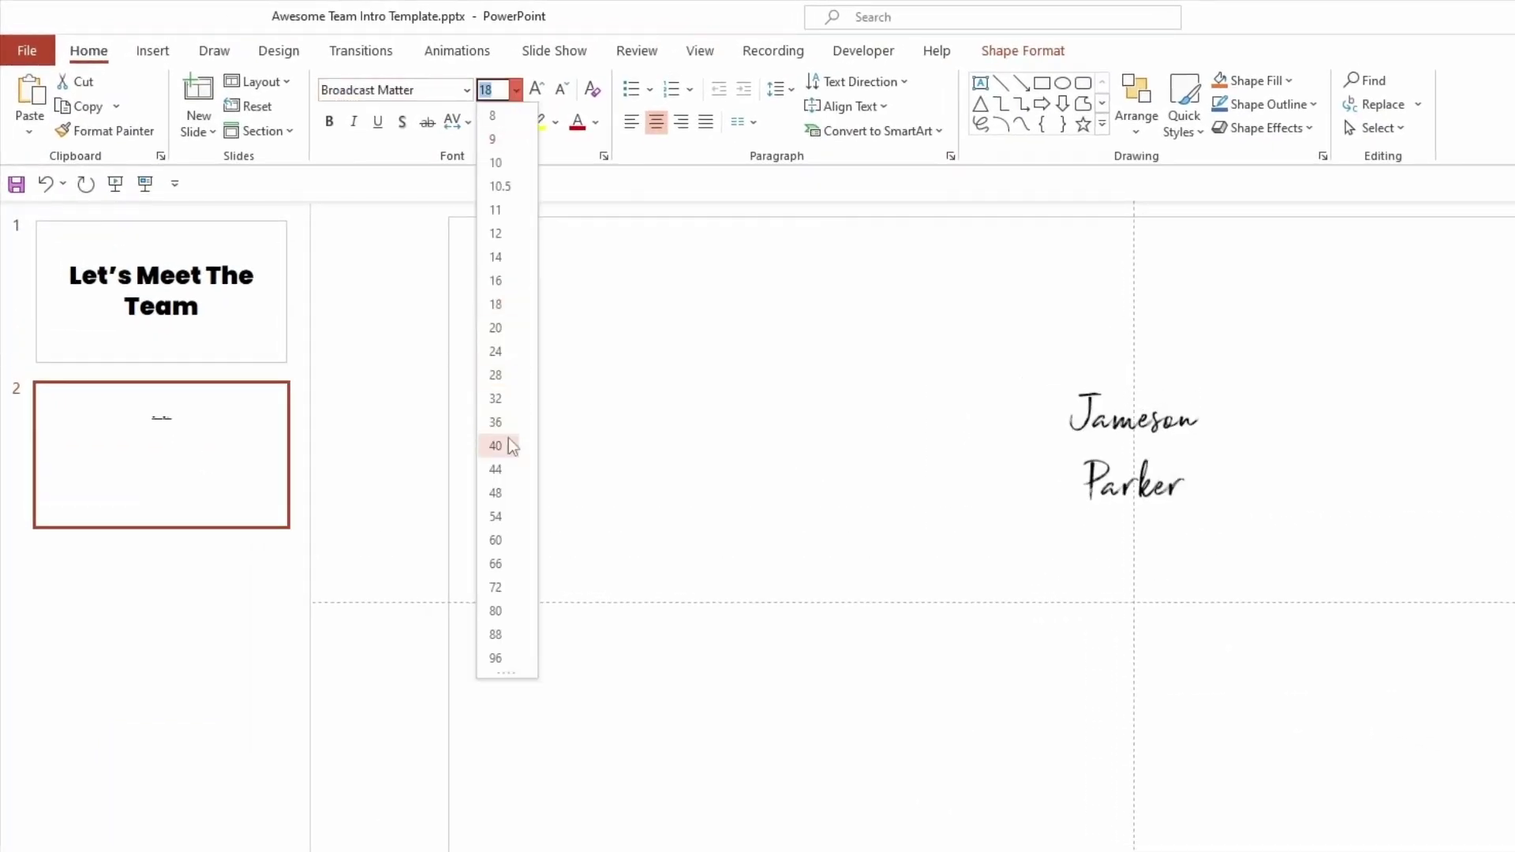
click(495, 635)
- Resize the name's text box to fit the full name on one line, centred, and move it nearer the slide's upper edge
drag(947, 525, 1269, 506)
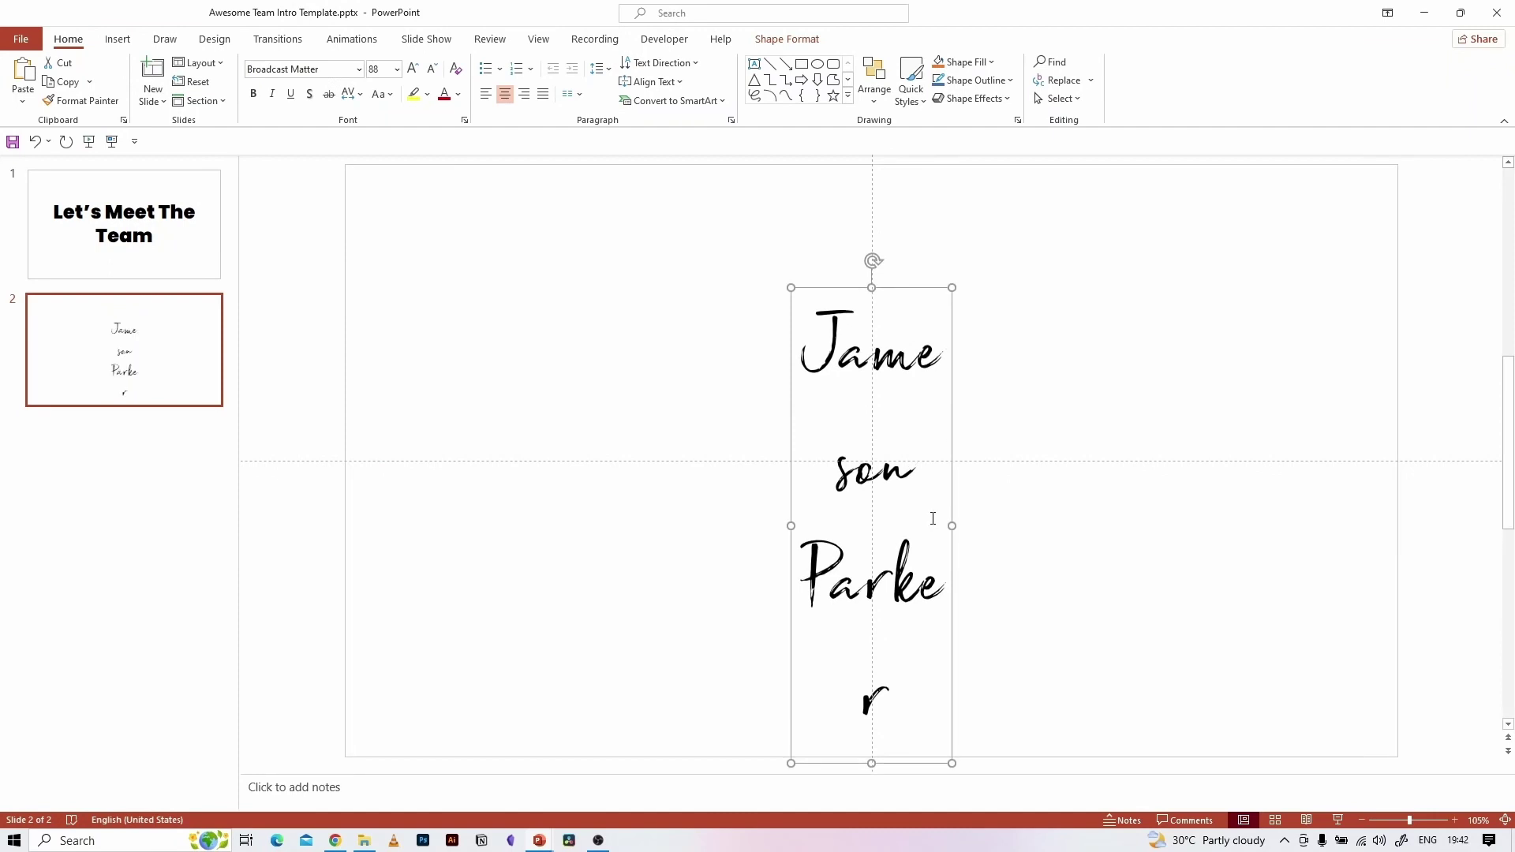
drag(1273, 352, 1098, 353)
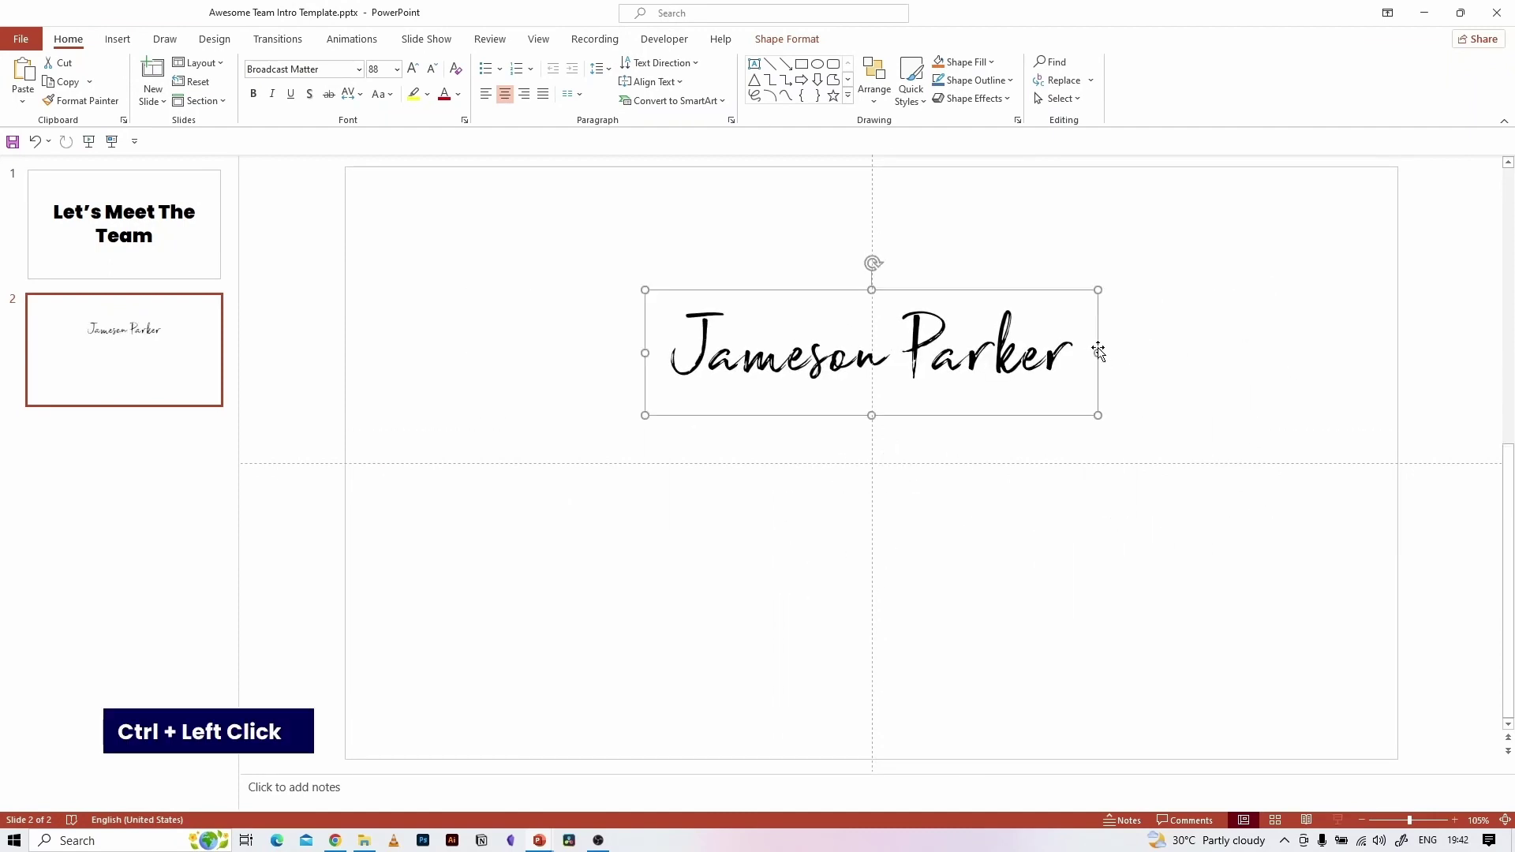
drag(932, 293, 932, 230)
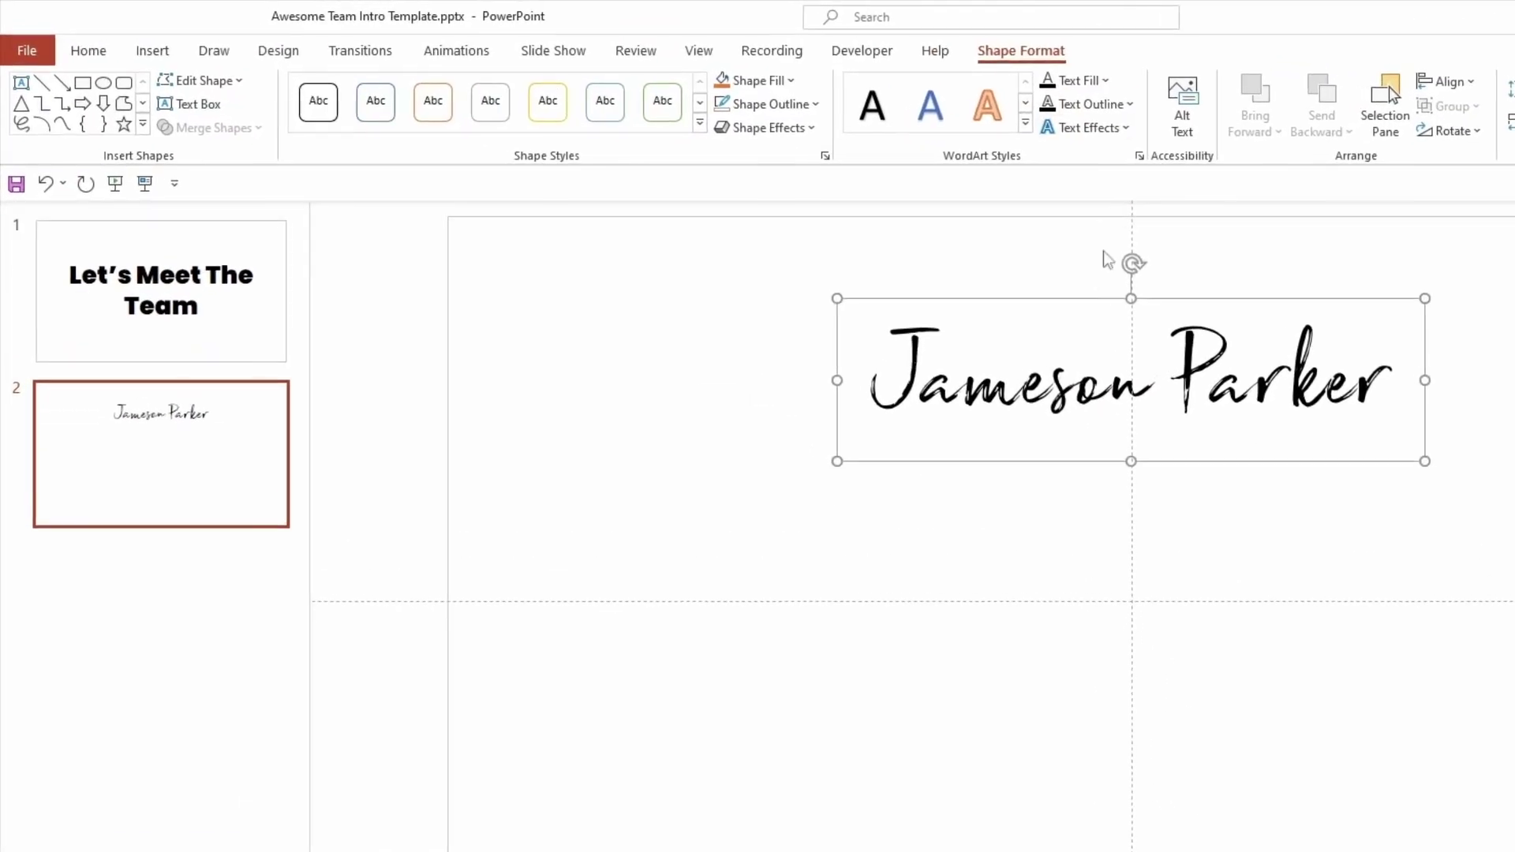
- Apply a text shadow to the name and colour it dark blue
click(106, 55)
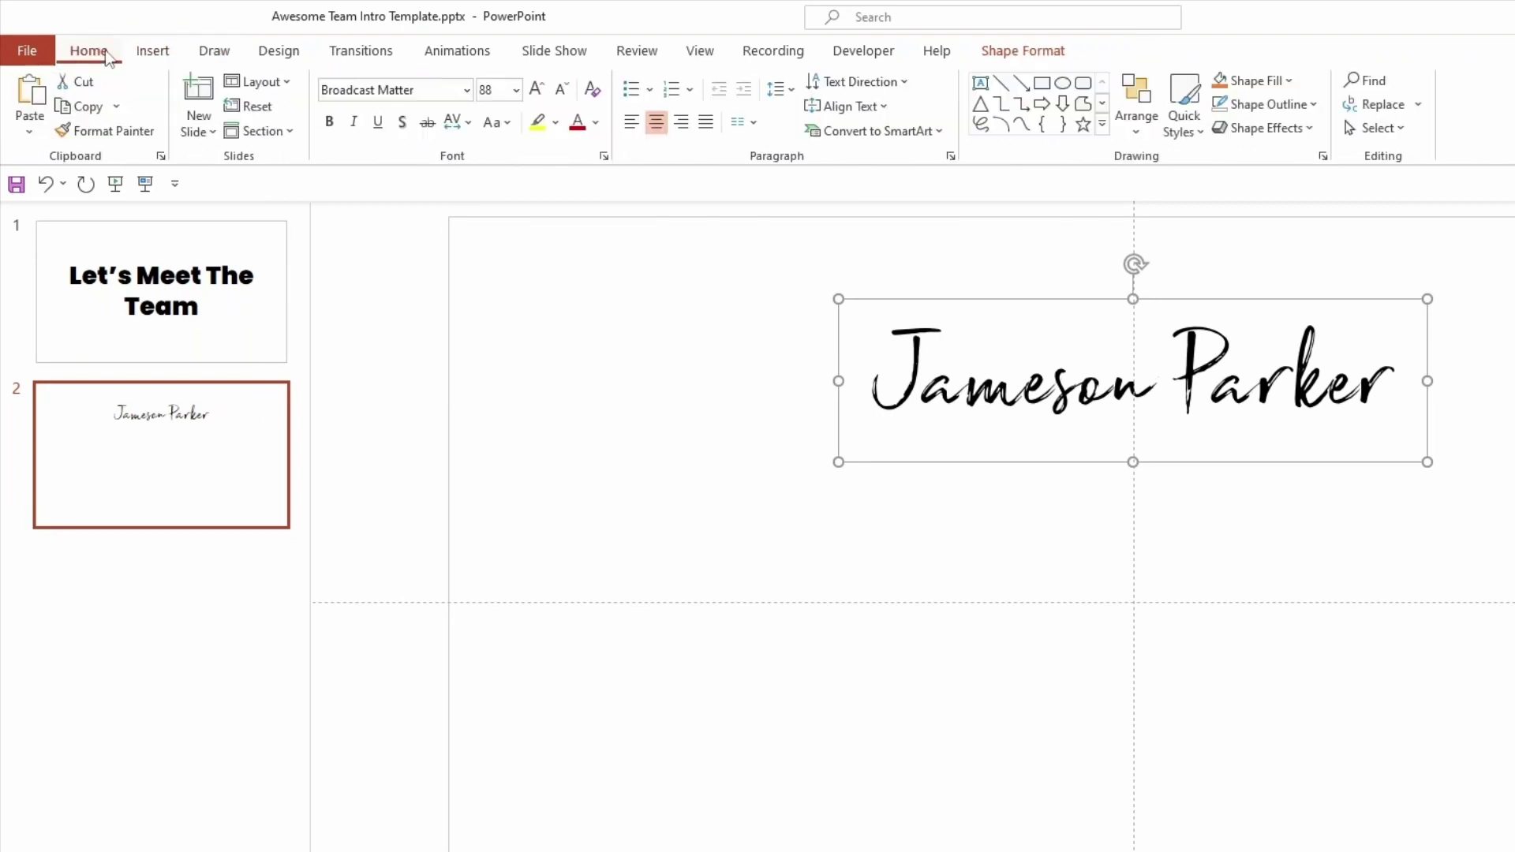
click(403, 122)
click(596, 122)
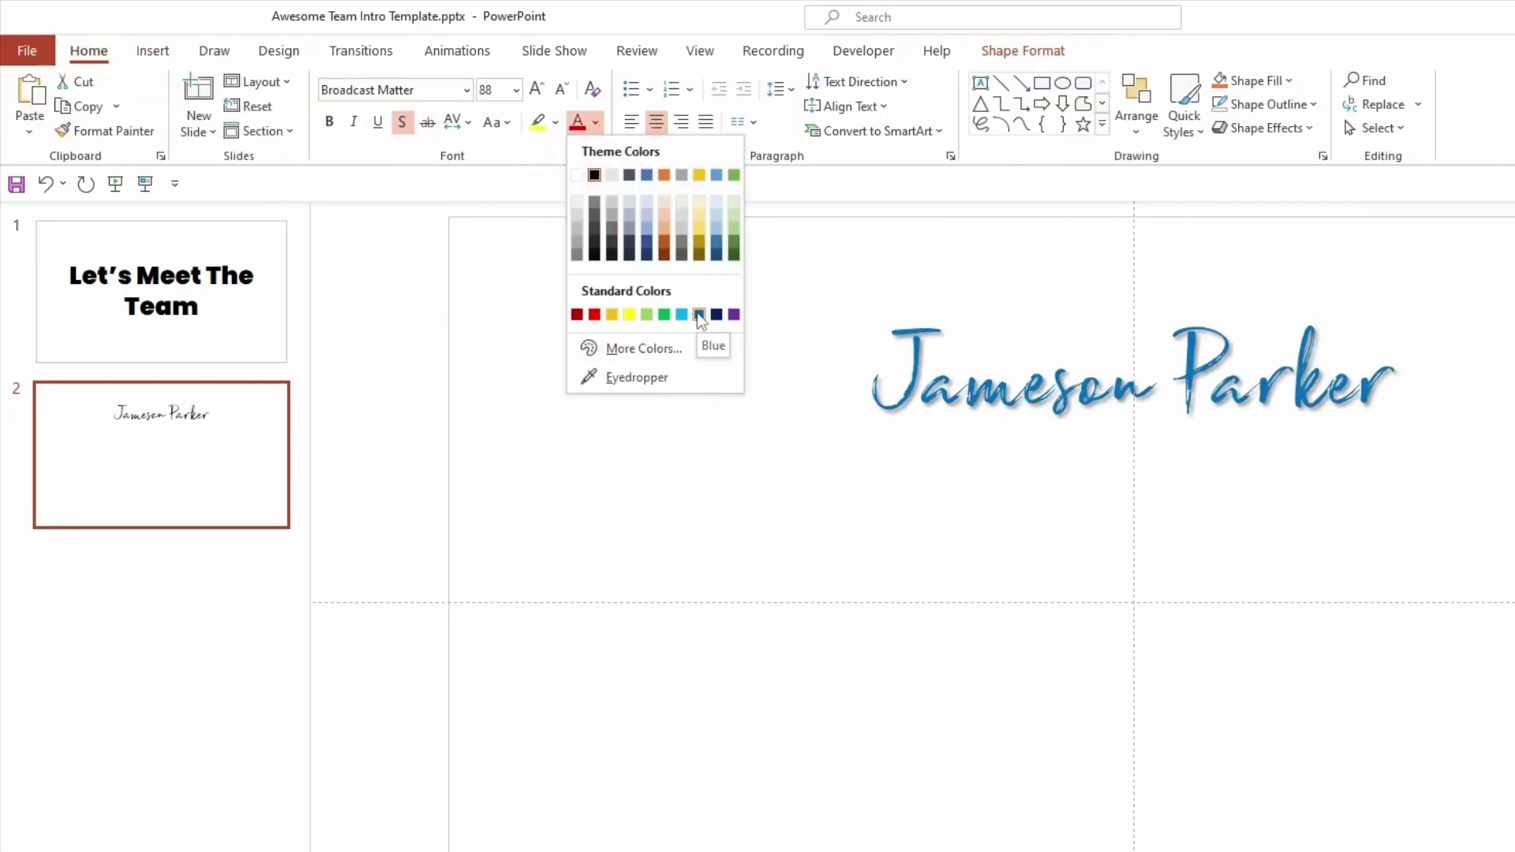
click(717, 314)
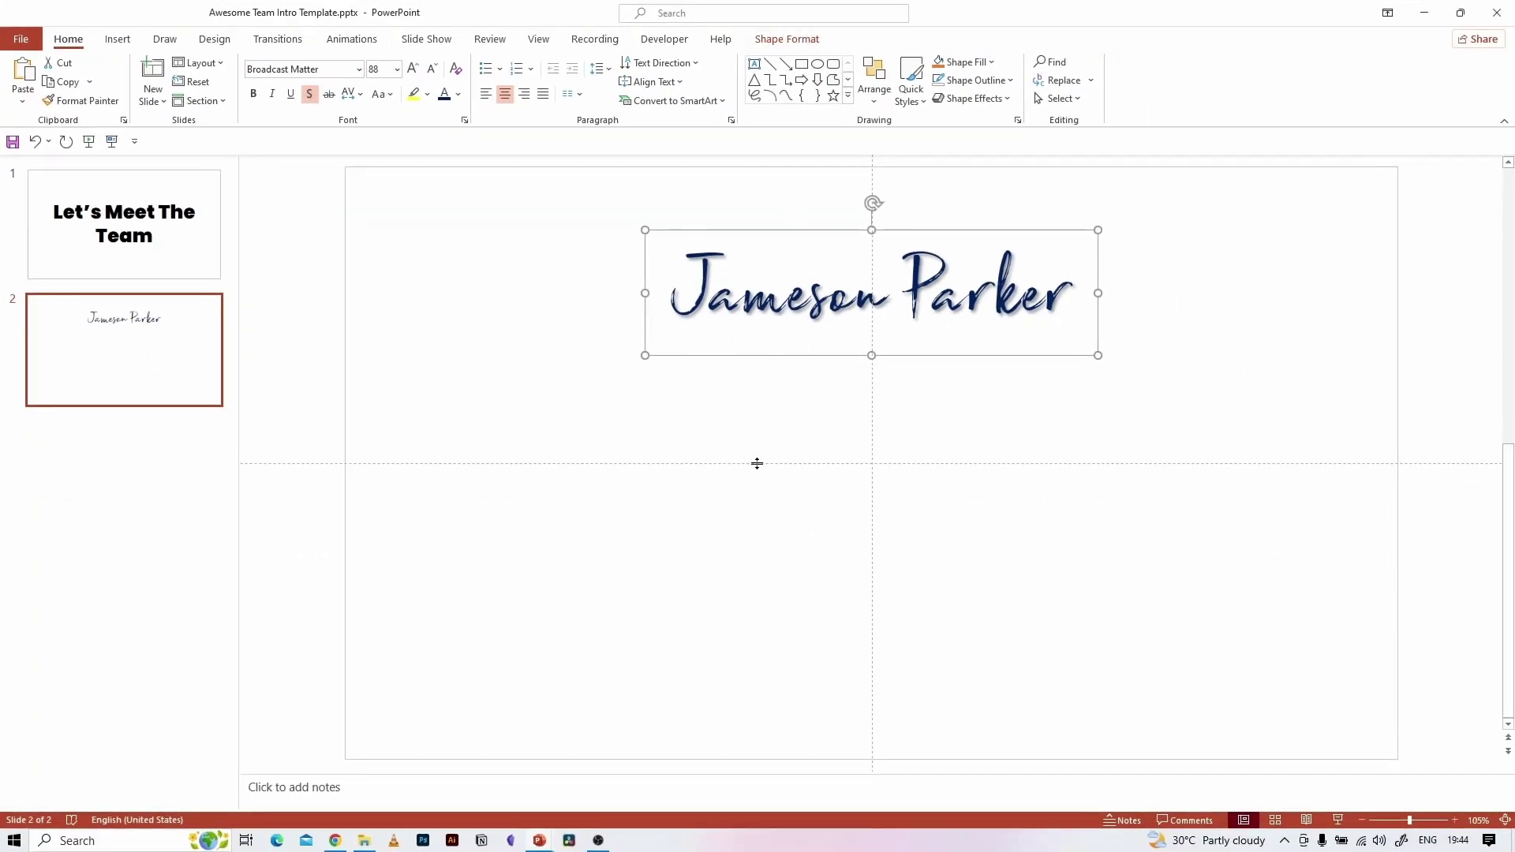
- Copy the Chief Executive Officer's name from the source presentation onto the second slide and place it centred below the first name
key(ctrl+Tab)
click(811, 629)
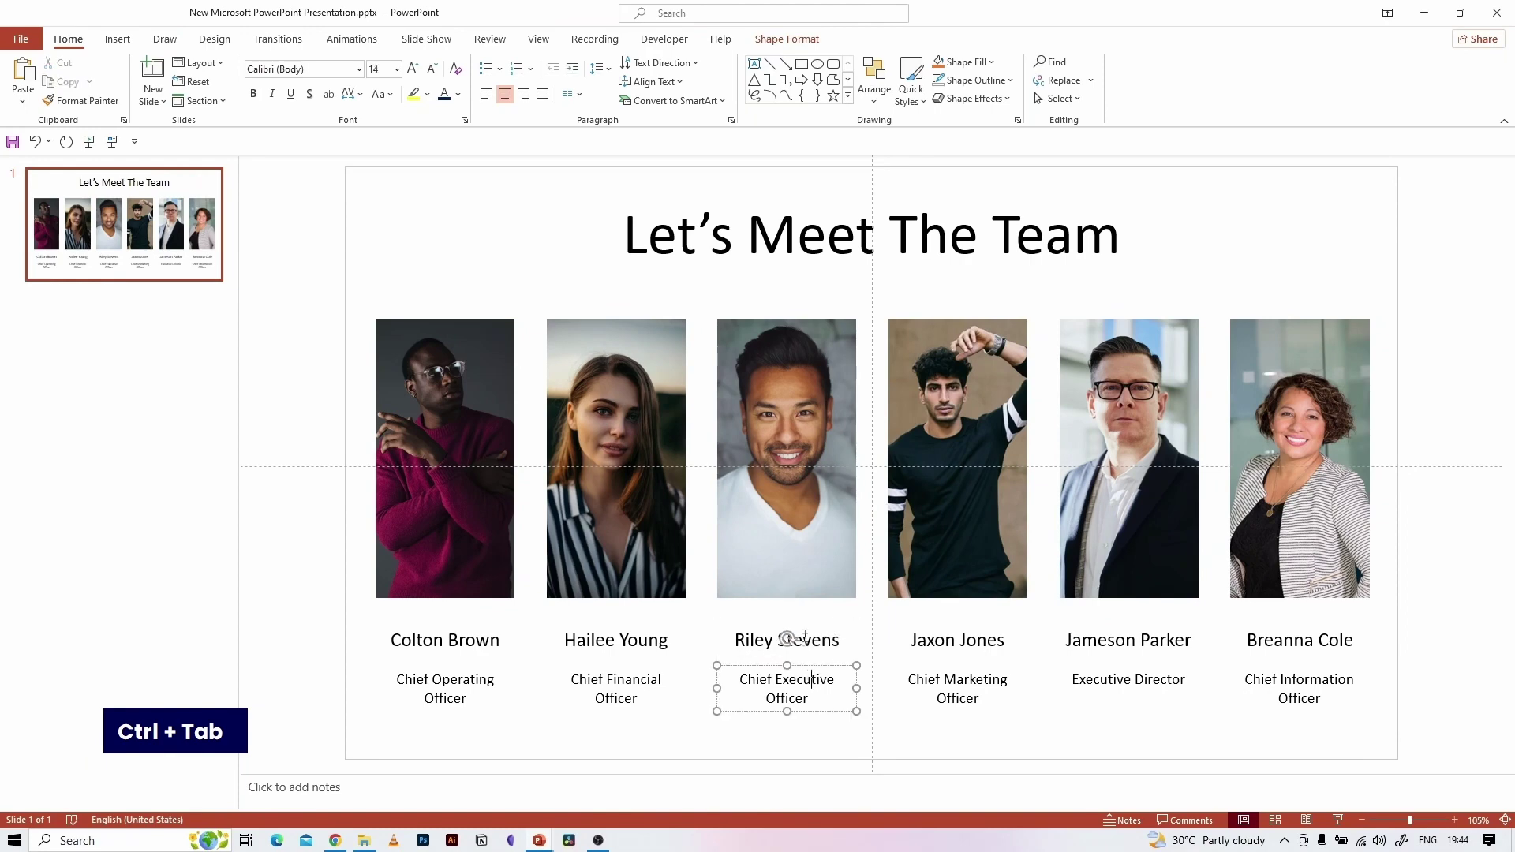
key(ctrl+c)
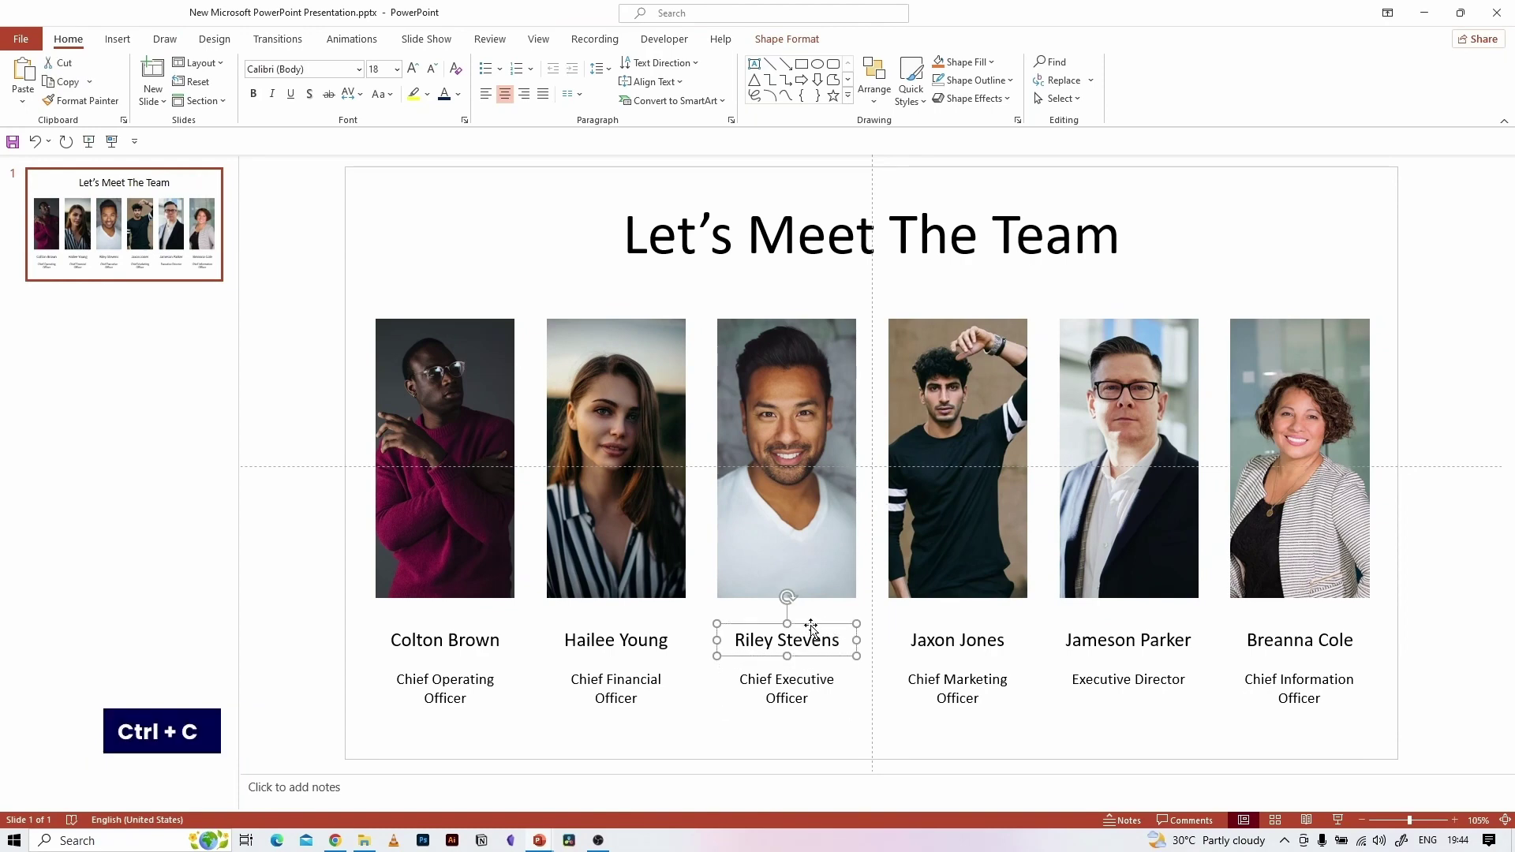
key(ctrl+Tab)
click(819, 494)
key(ctrl+v)
drag(817, 628, 901, 367)
- Copy the first name's formatting to the second name with Format Painter and widen its text box to fit one line
click(792, 242)
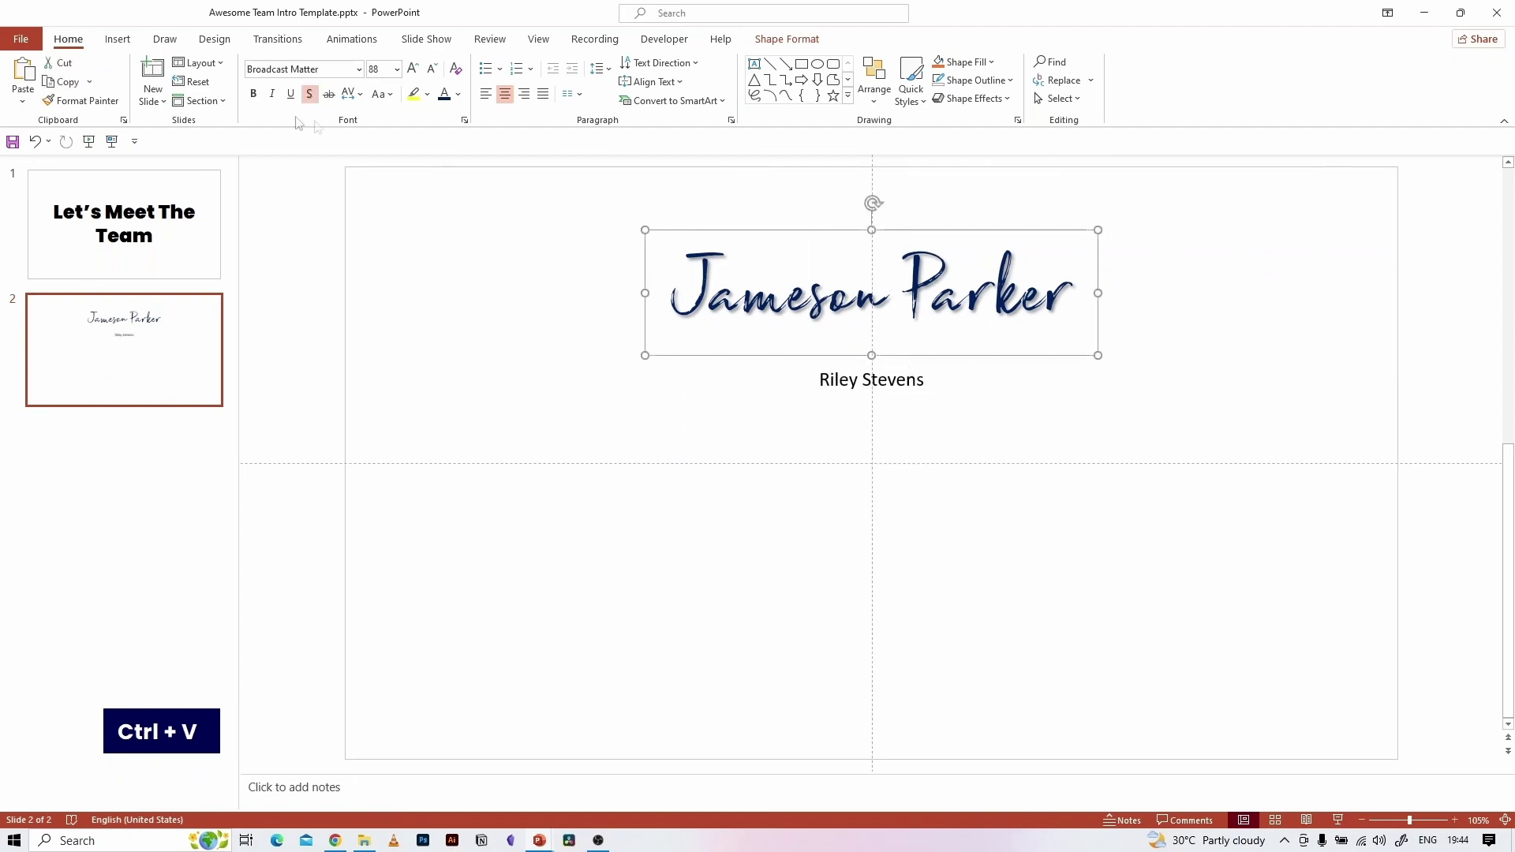
click(82, 101)
click(864, 382)
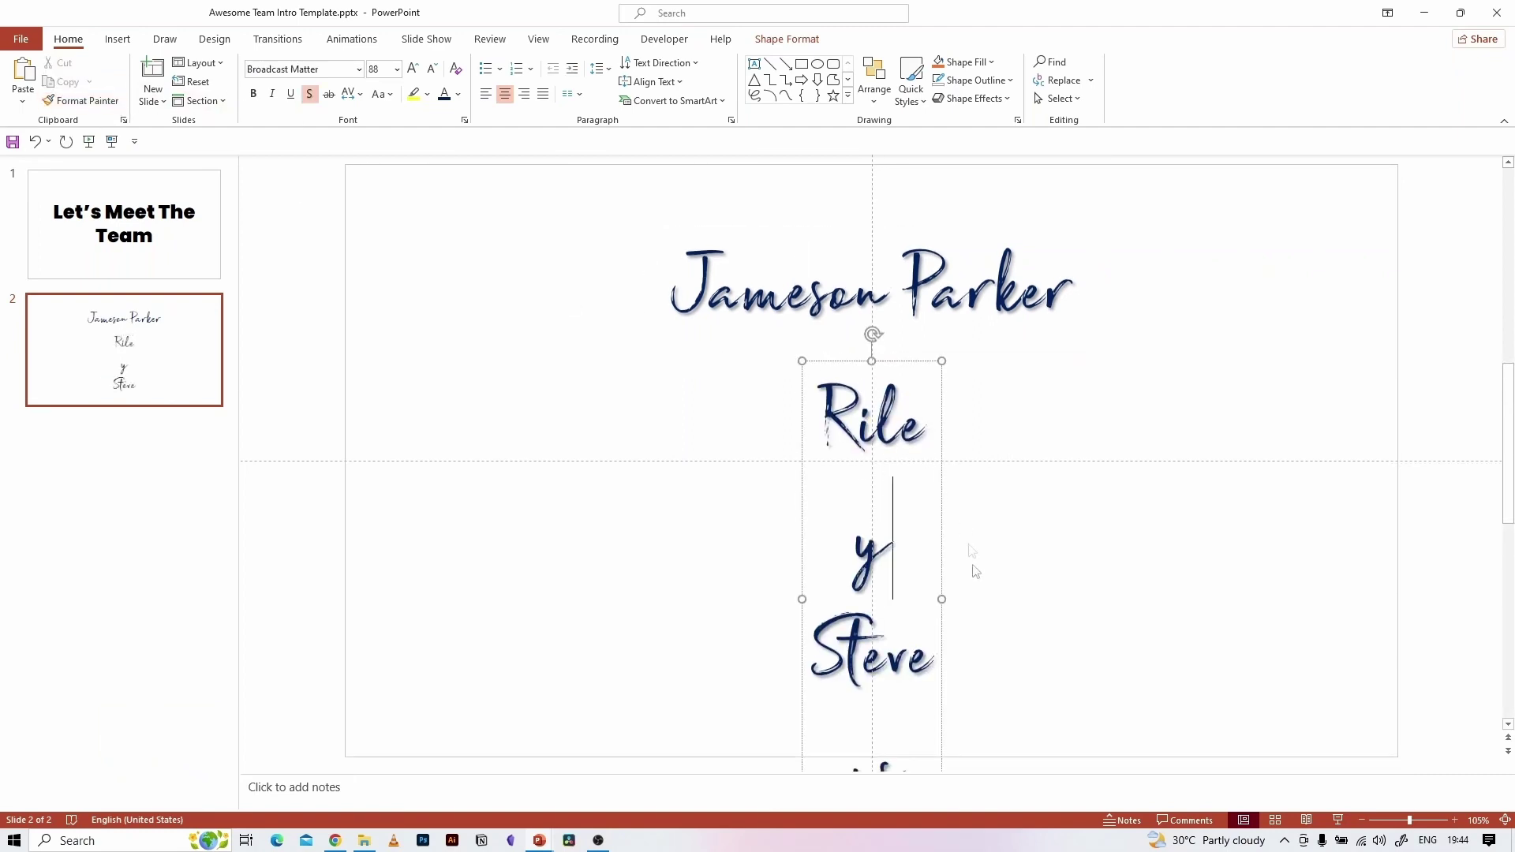
drag(945, 599, 1215, 584)
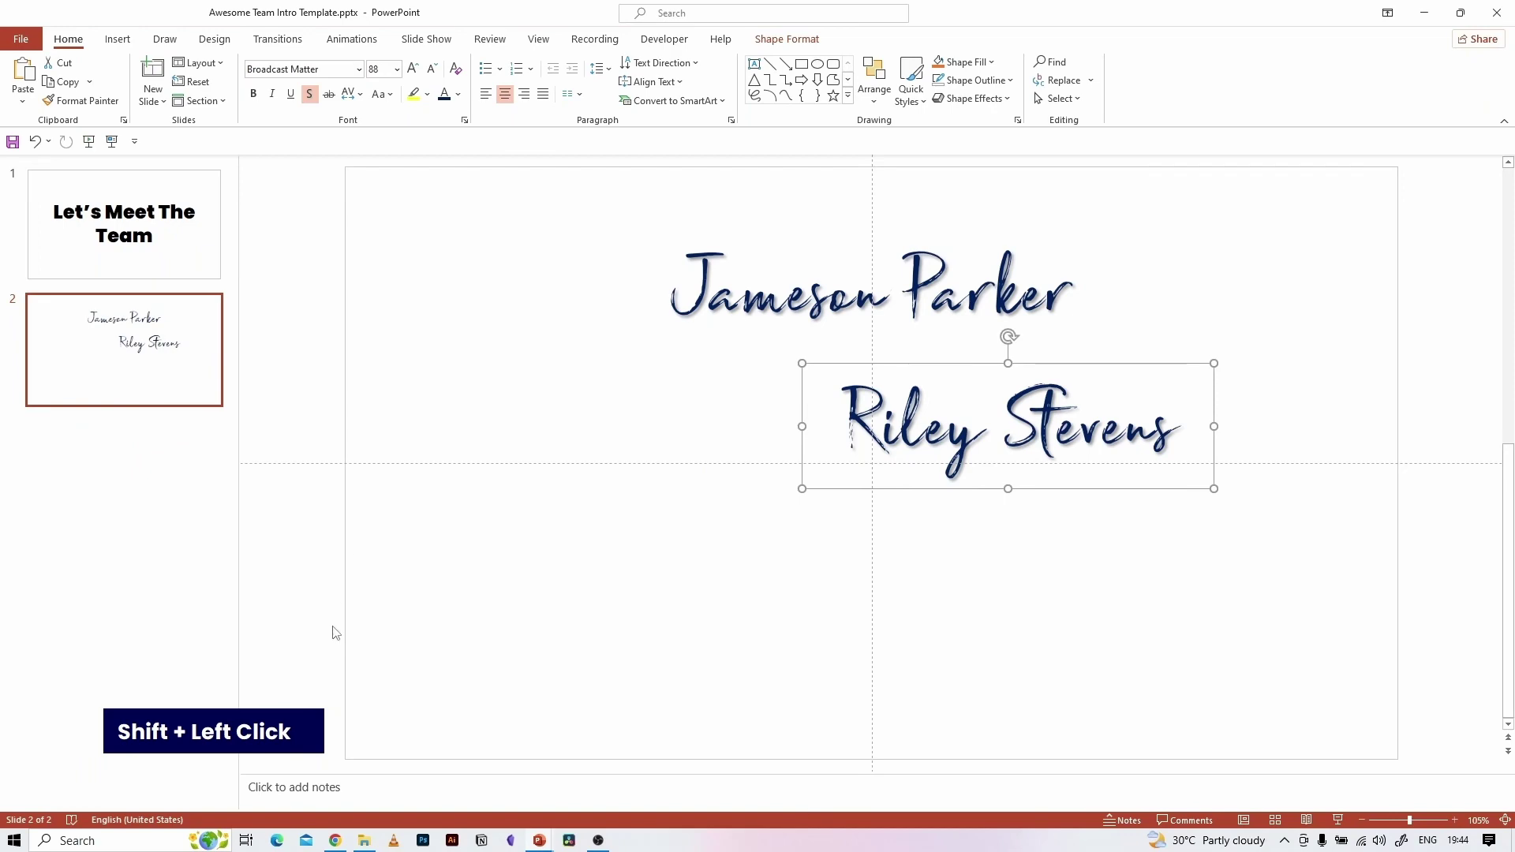
- Copy the Chief Information Officer's name from the source presentation onto the second slide and place it below the second name
key(ctrl+Tab)
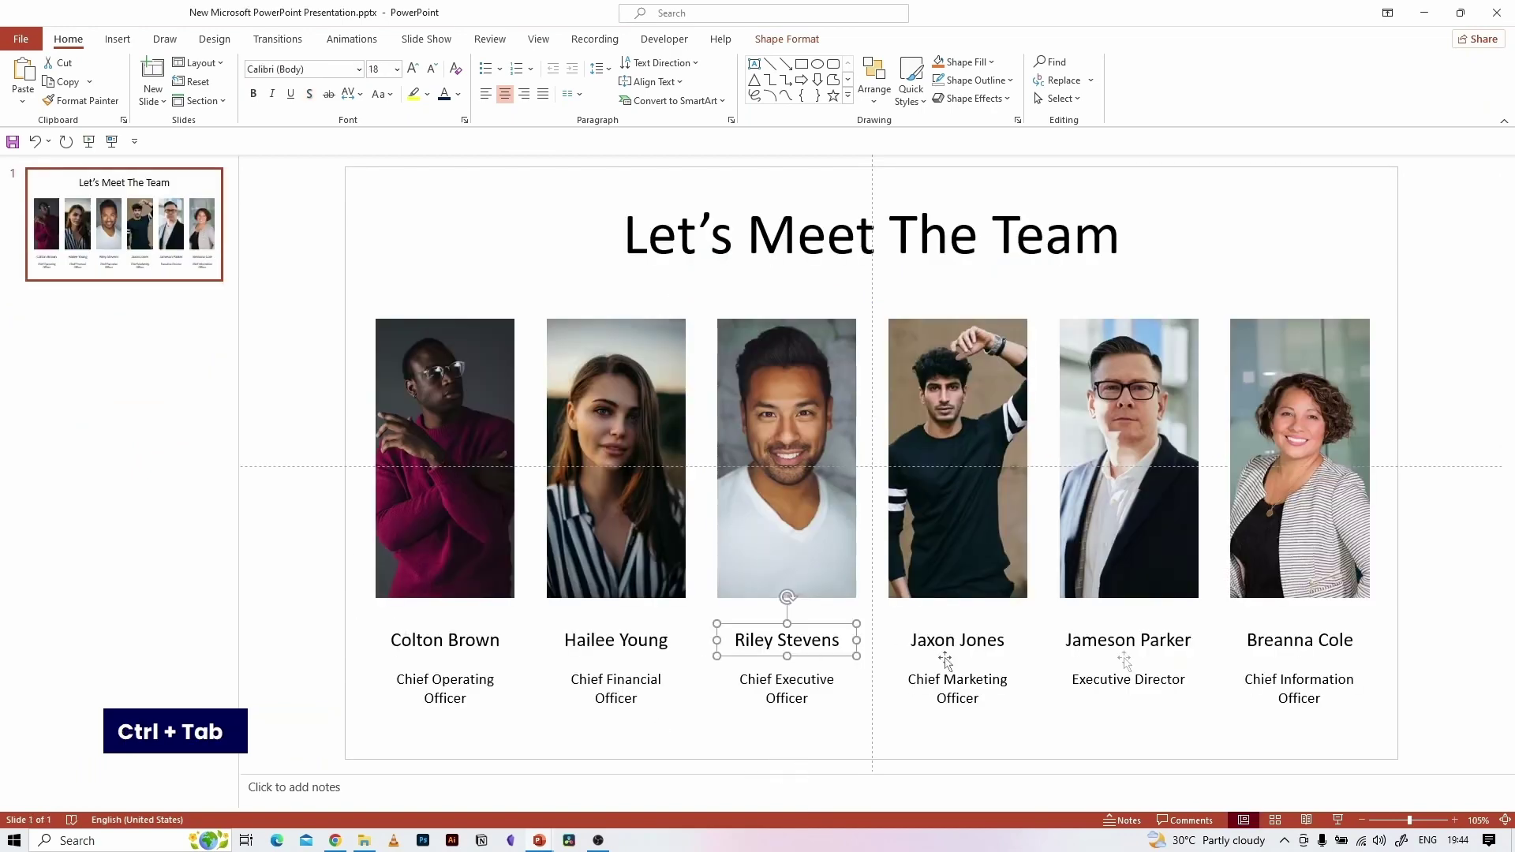
click(1313, 639)
key(ctrl+c)
key(ctrl+Tab)
key(ctrl+v)
drag(1251, 628, 839, 504)
click(804, 365)
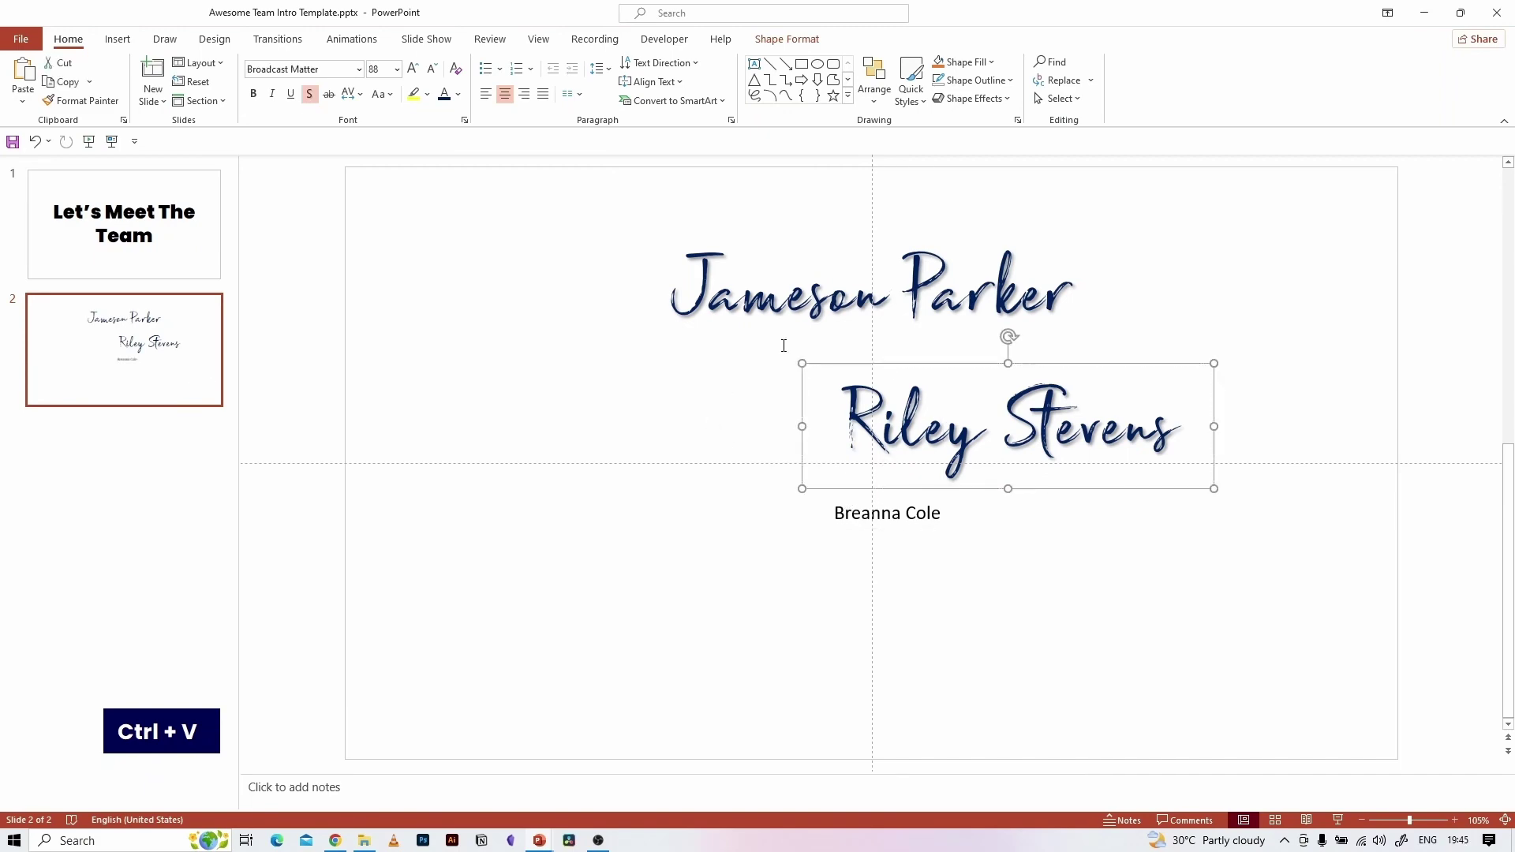
click(892, 510)
- Copy the Chief Operating Officer's name from the source presentation and place it below the third name, centred on the slide
key(ctrl+Tab)
click(612, 633)
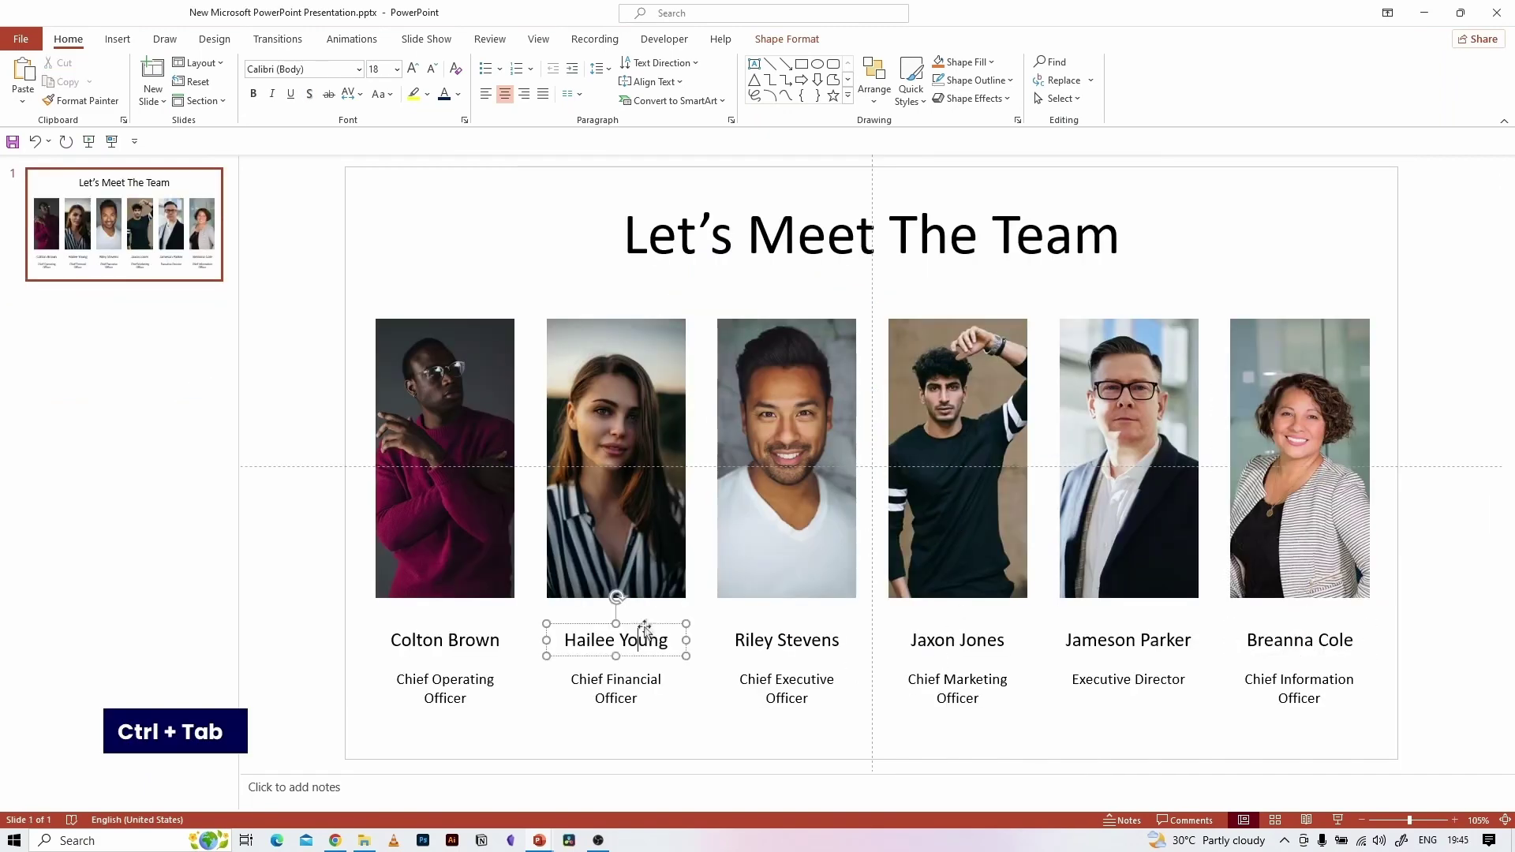
click(453, 627)
key(ctrl+c)
key(ctrl+Tab)
key(ctrl+v)
drag(485, 623, 908, 557)
- Copy the Chief Financial Officer's name from the source presentation and place it below the fourth name, centred on the slide
key(ctrl+Tab)
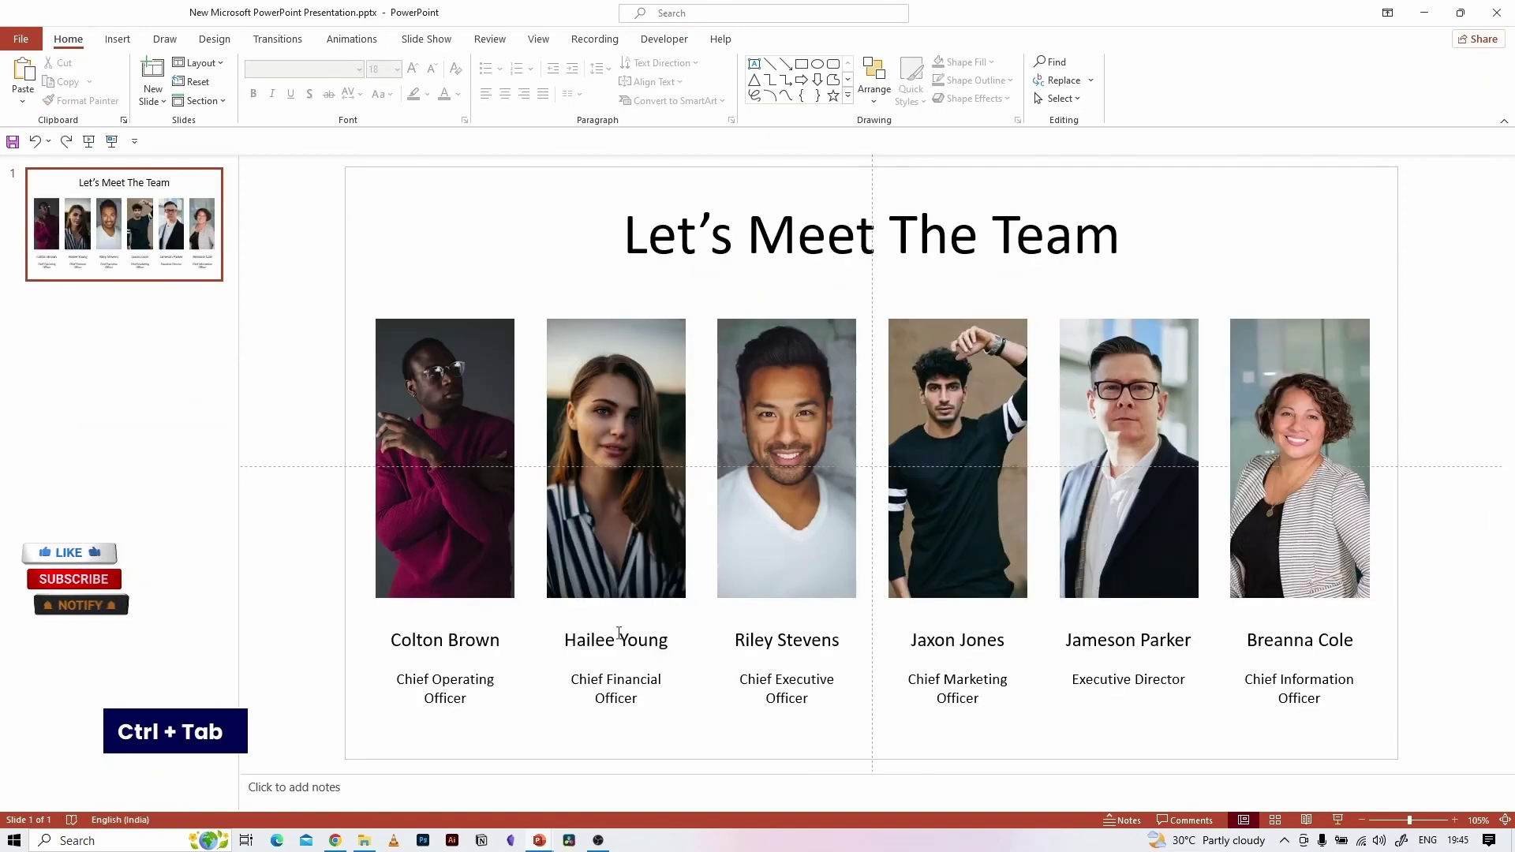
click(643, 628)
key(ctrl+c)
key(ctrl+Tab)
key(ctrl+v)
drag(646, 623, 906, 614)
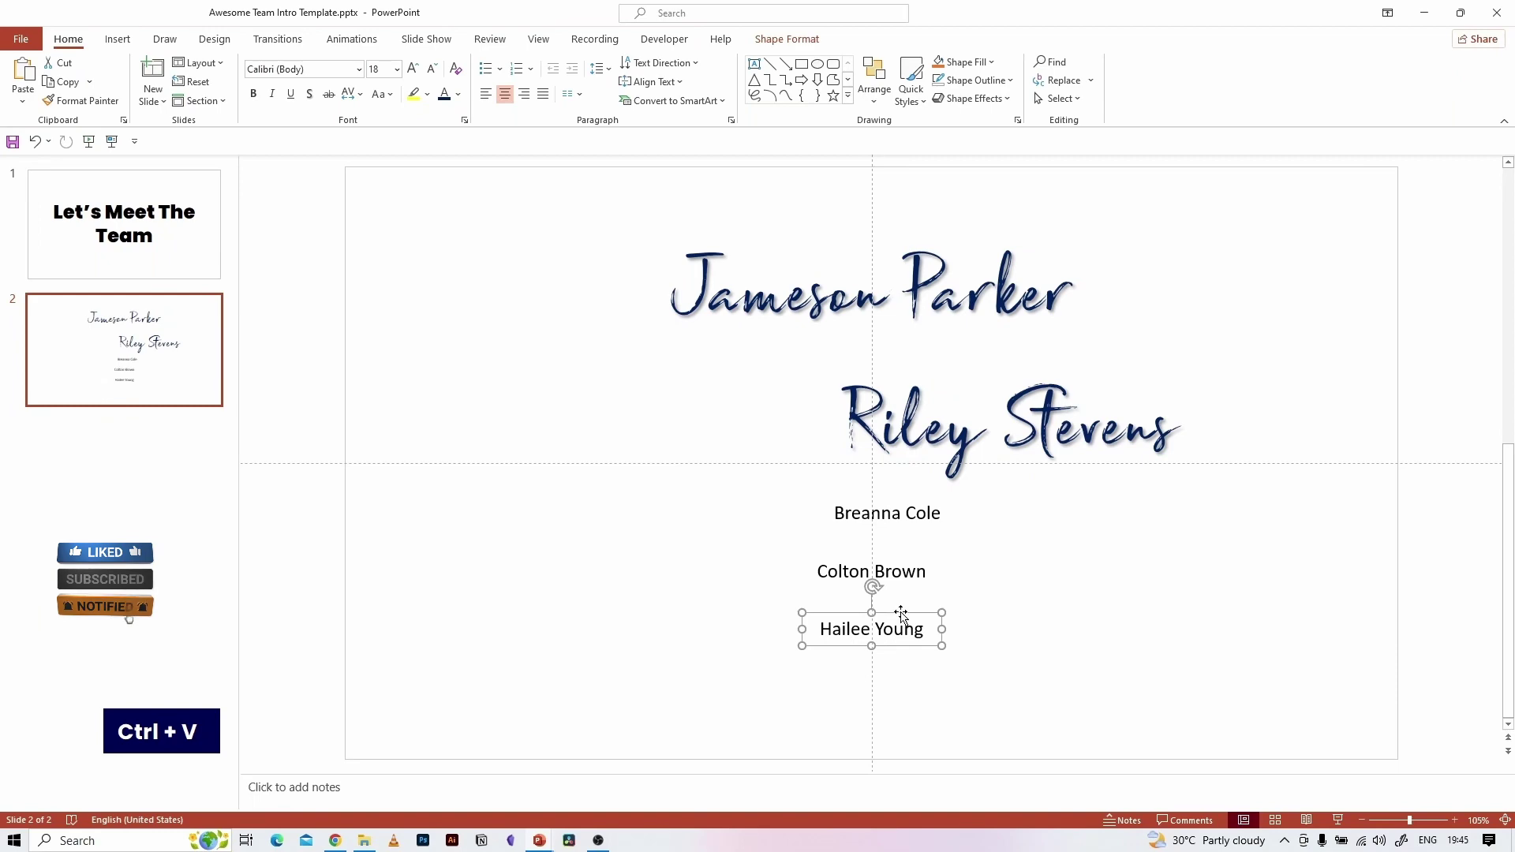
- Copy the Chief Marketing Officer's name from the source presentation and place it below the fifth name, centred on the slide
key(ctrl+Tab)
click(971, 626)
key(ctrl+c)
key(ctrl+Tab)
key(ctrl+v)
drag(995, 626, 908, 670)
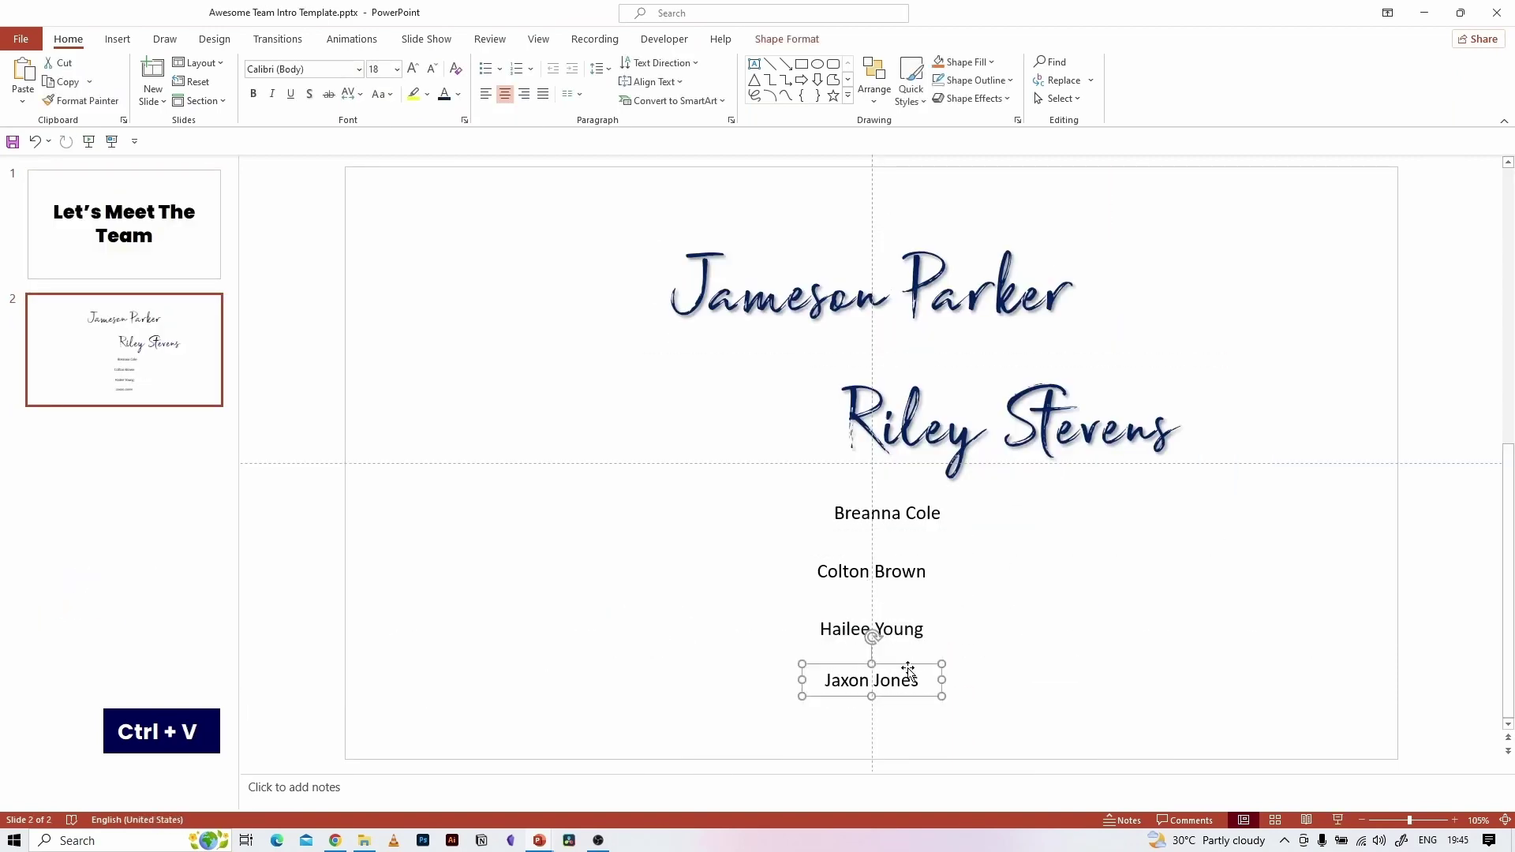
- Centre the second name directly beneath the first, and widen the text boxes of the four unformatted names below
drag(968, 378, 830, 344)
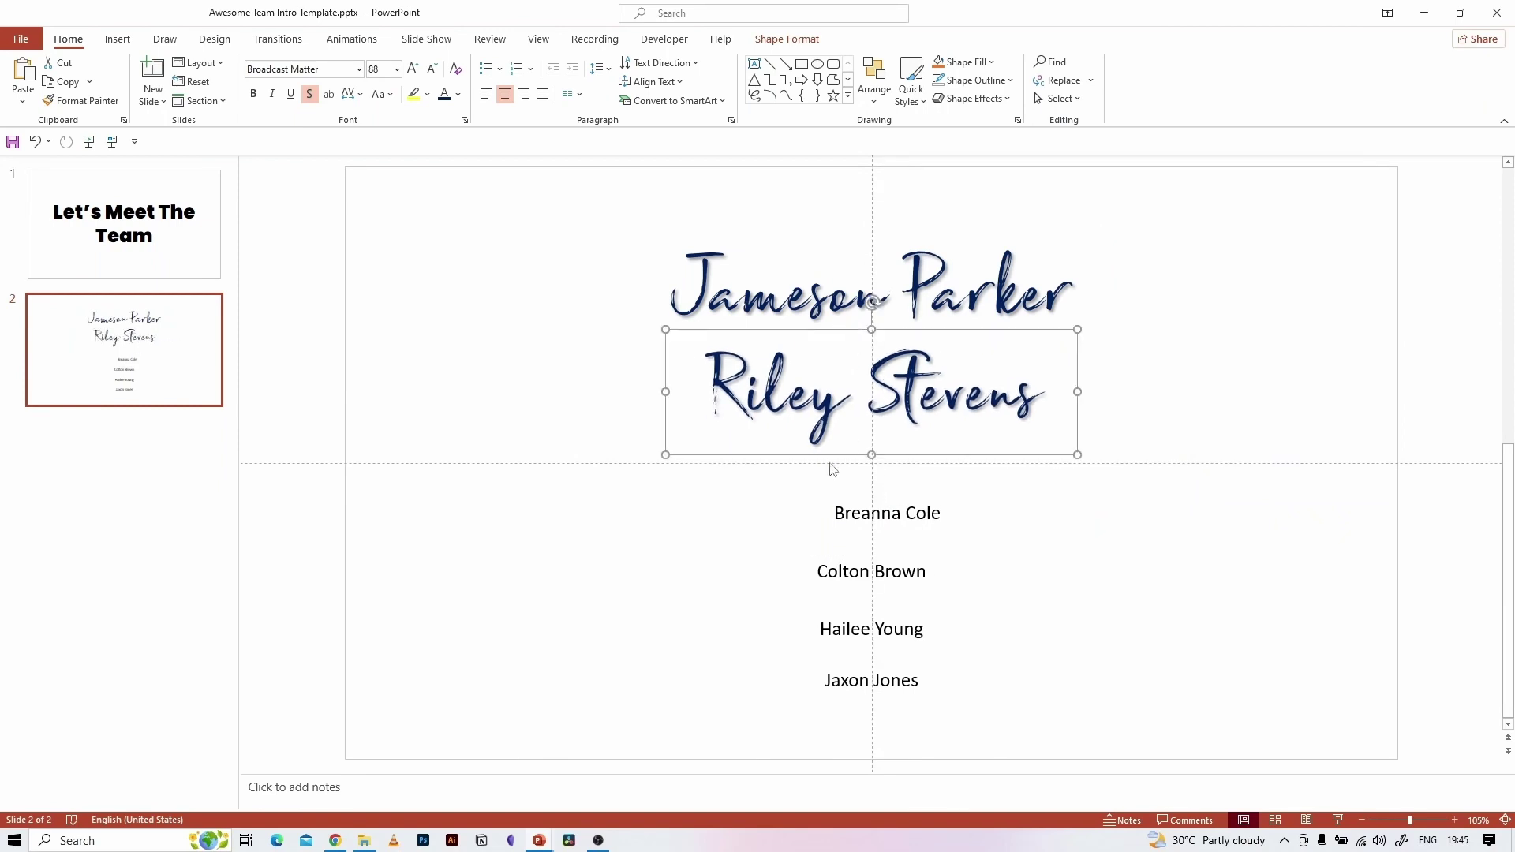
click(928, 517)
drag(958, 513, 1058, 514)
drag(1141, 550, 785, 710)
drag(942, 571, 1100, 572)
click(986, 513)
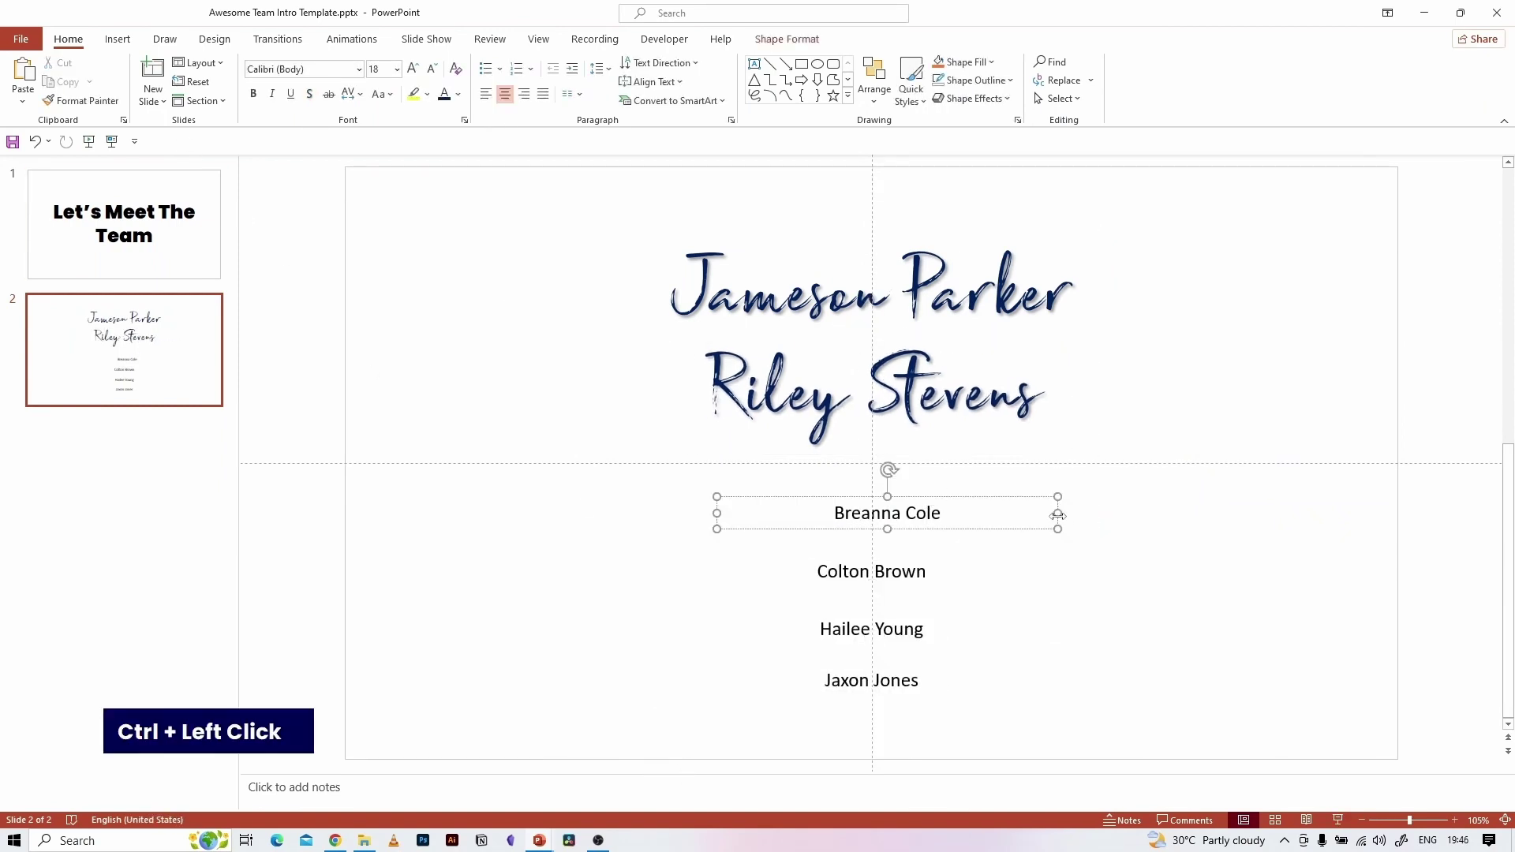
ctrl+click(920, 571)
- Copy the second name's formatting to the four plain names with Format Painter
click(690, 399)
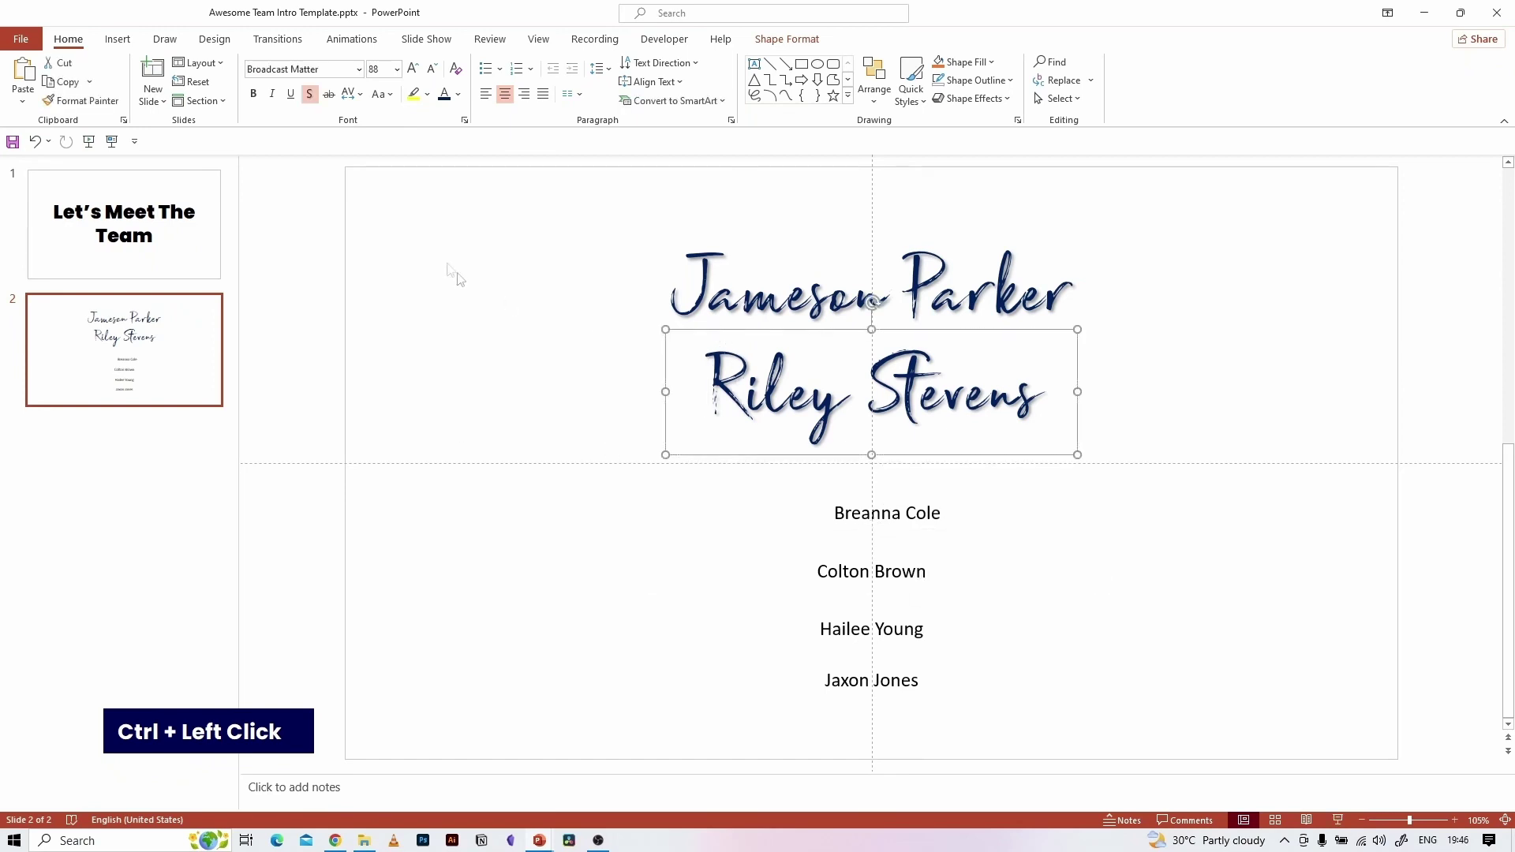
click(82, 101)
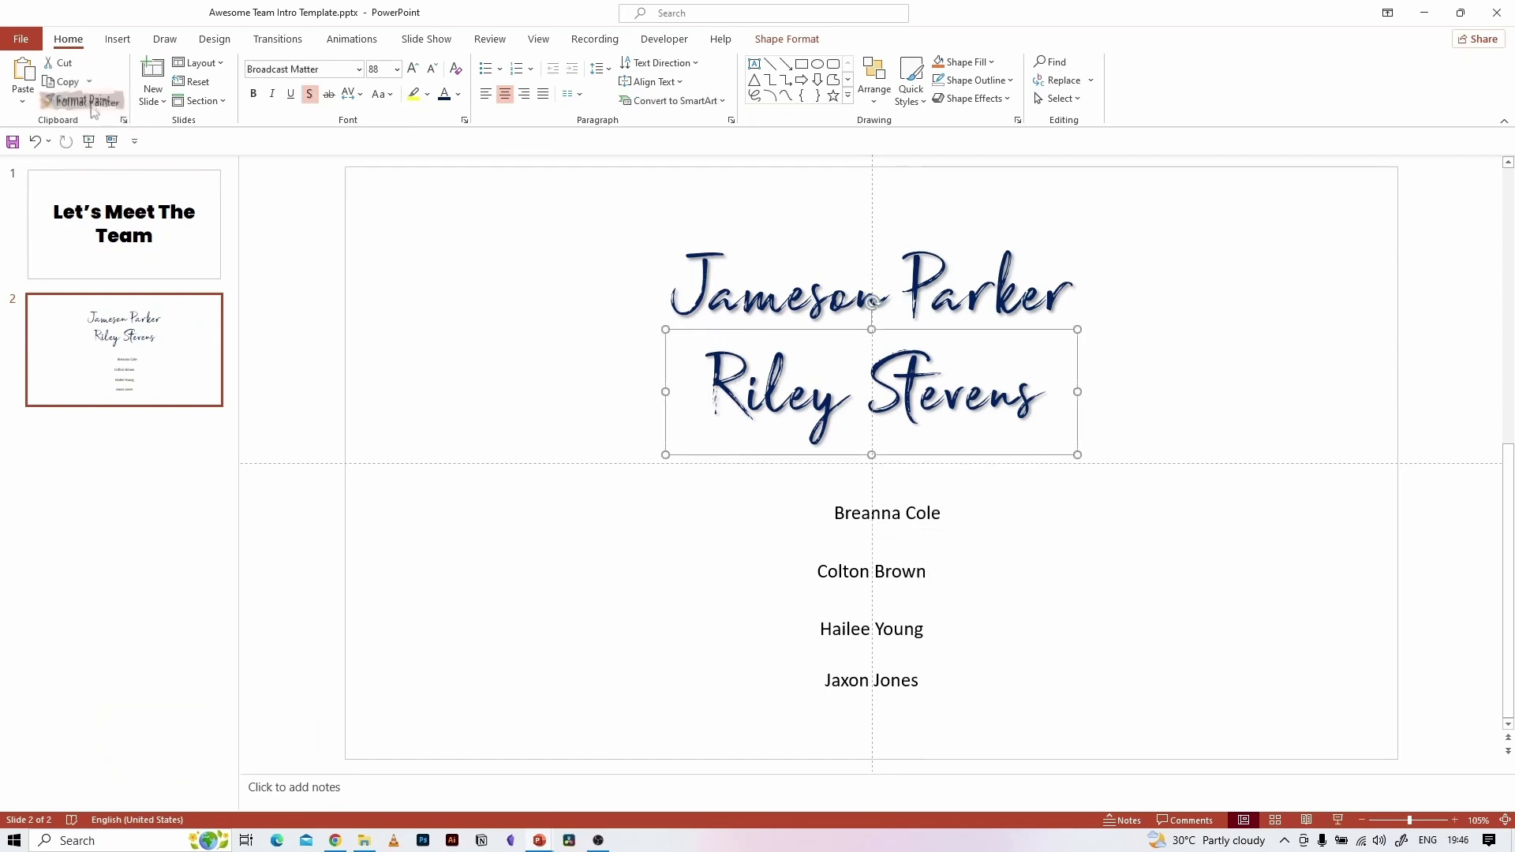
click(864, 518)
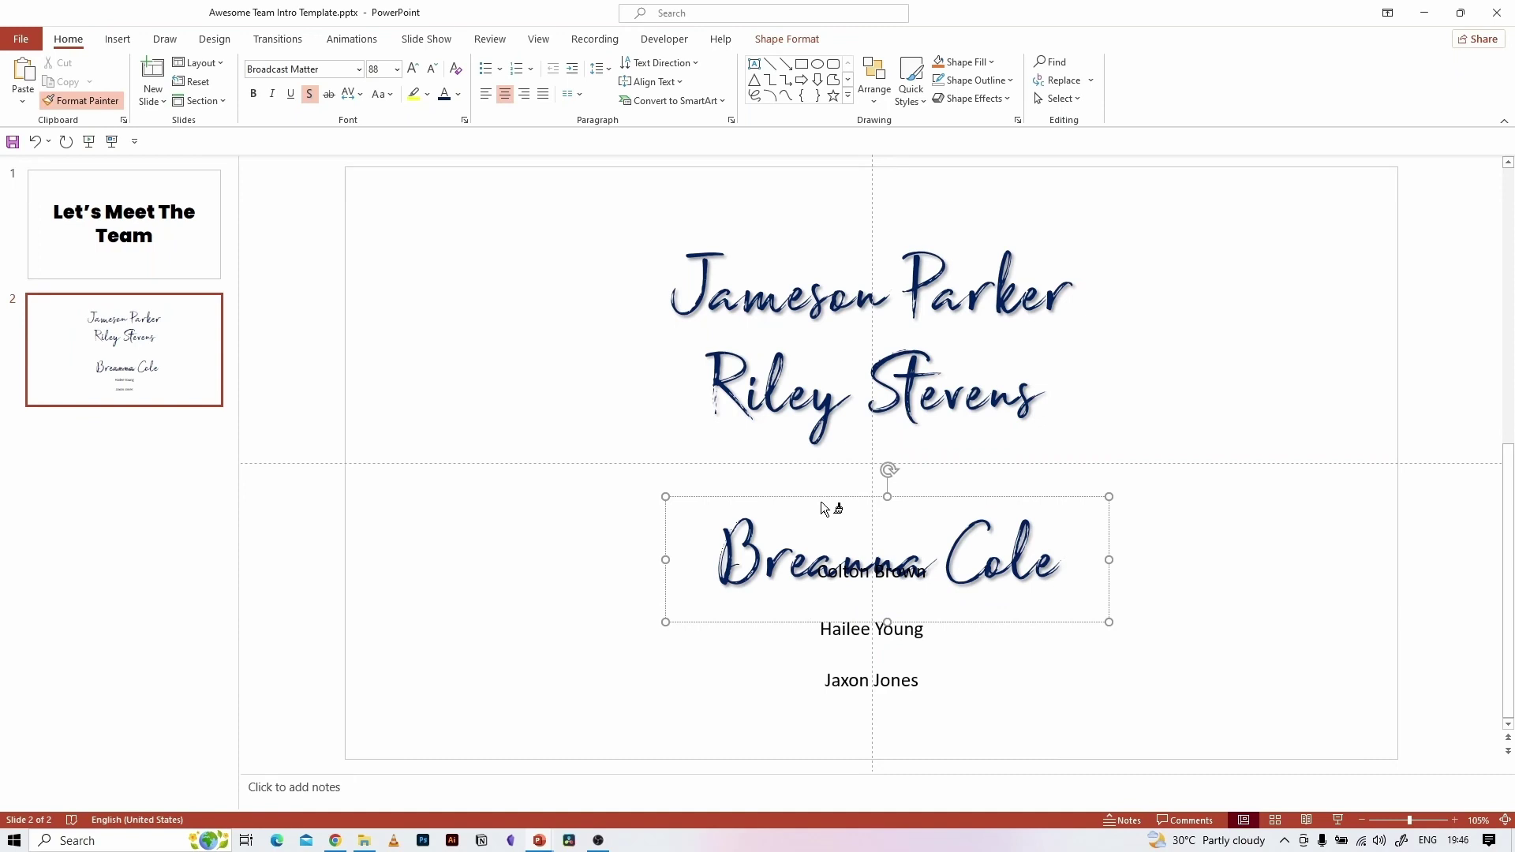
click(854, 633)
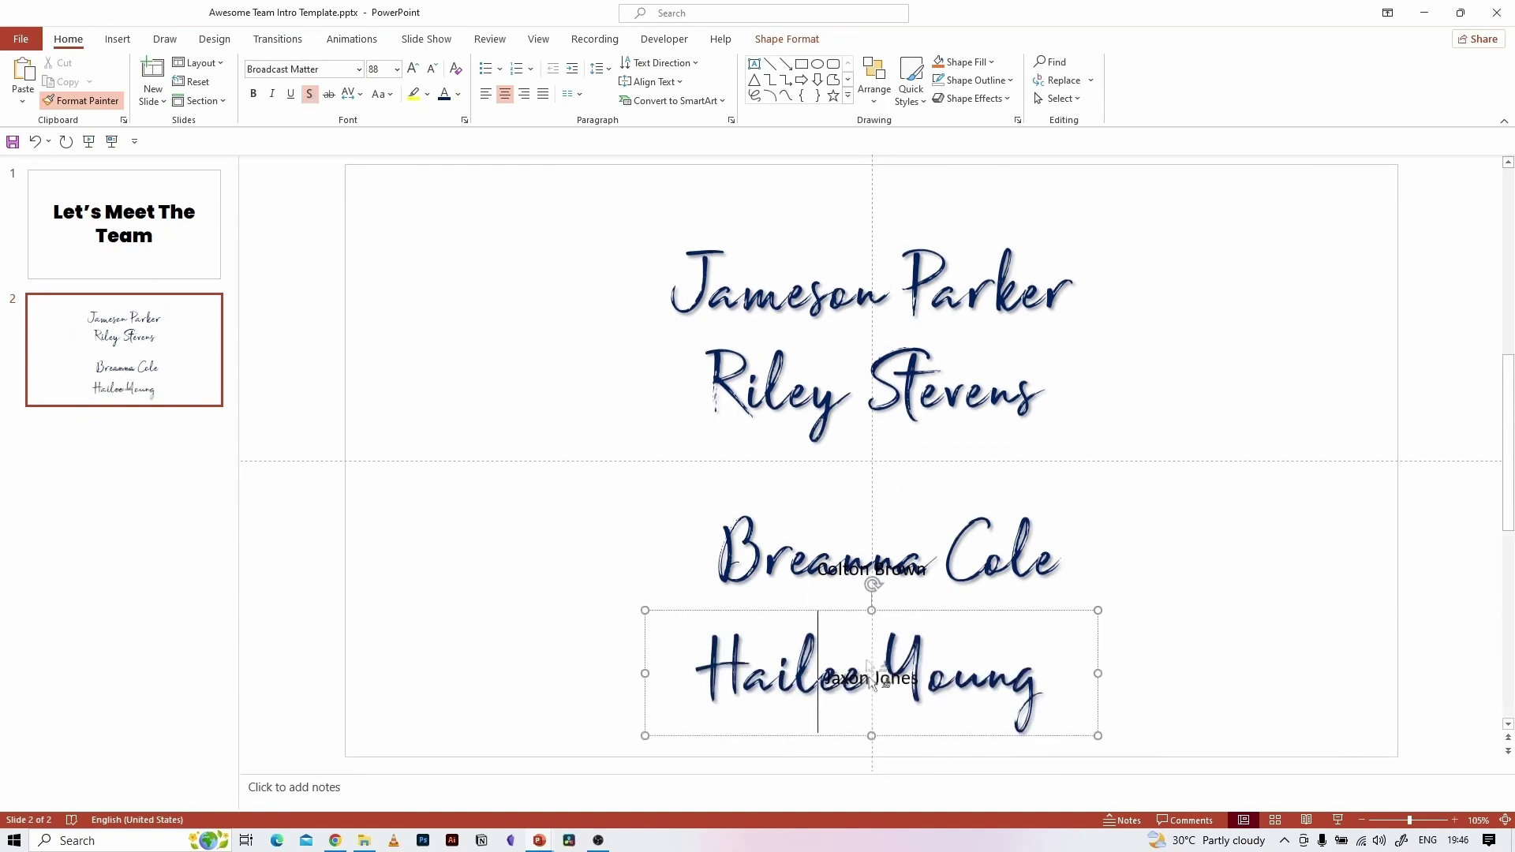
click(844, 571)
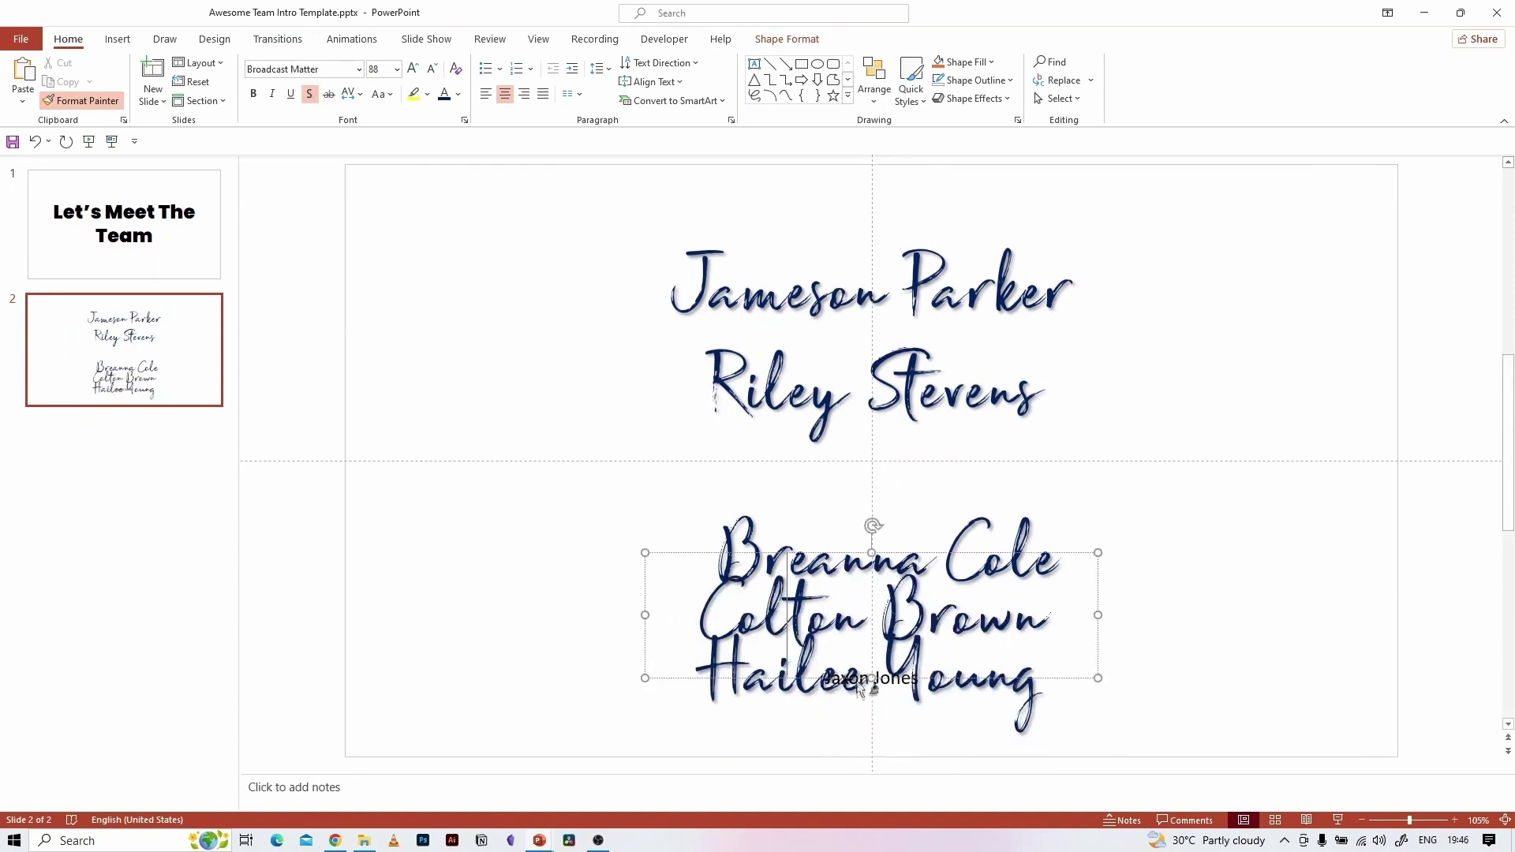
click(882, 683)
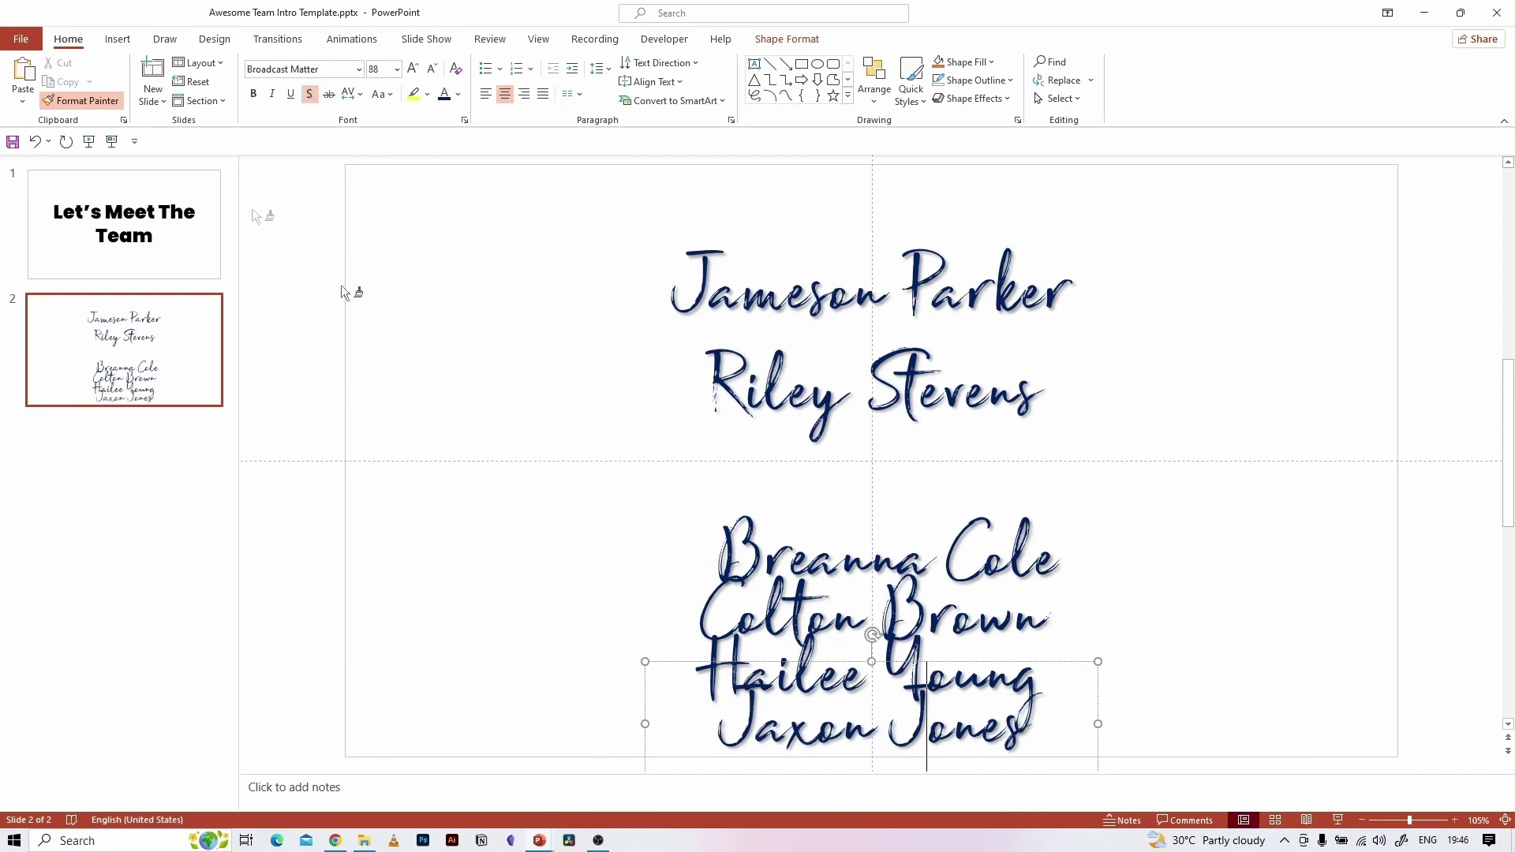
- Stop painting formats and spread the names into a non-overlapping vertical column, with the last one below the slide's lower edge
click(831, 543)
drag(823, 495, 822, 430)
click(841, 612)
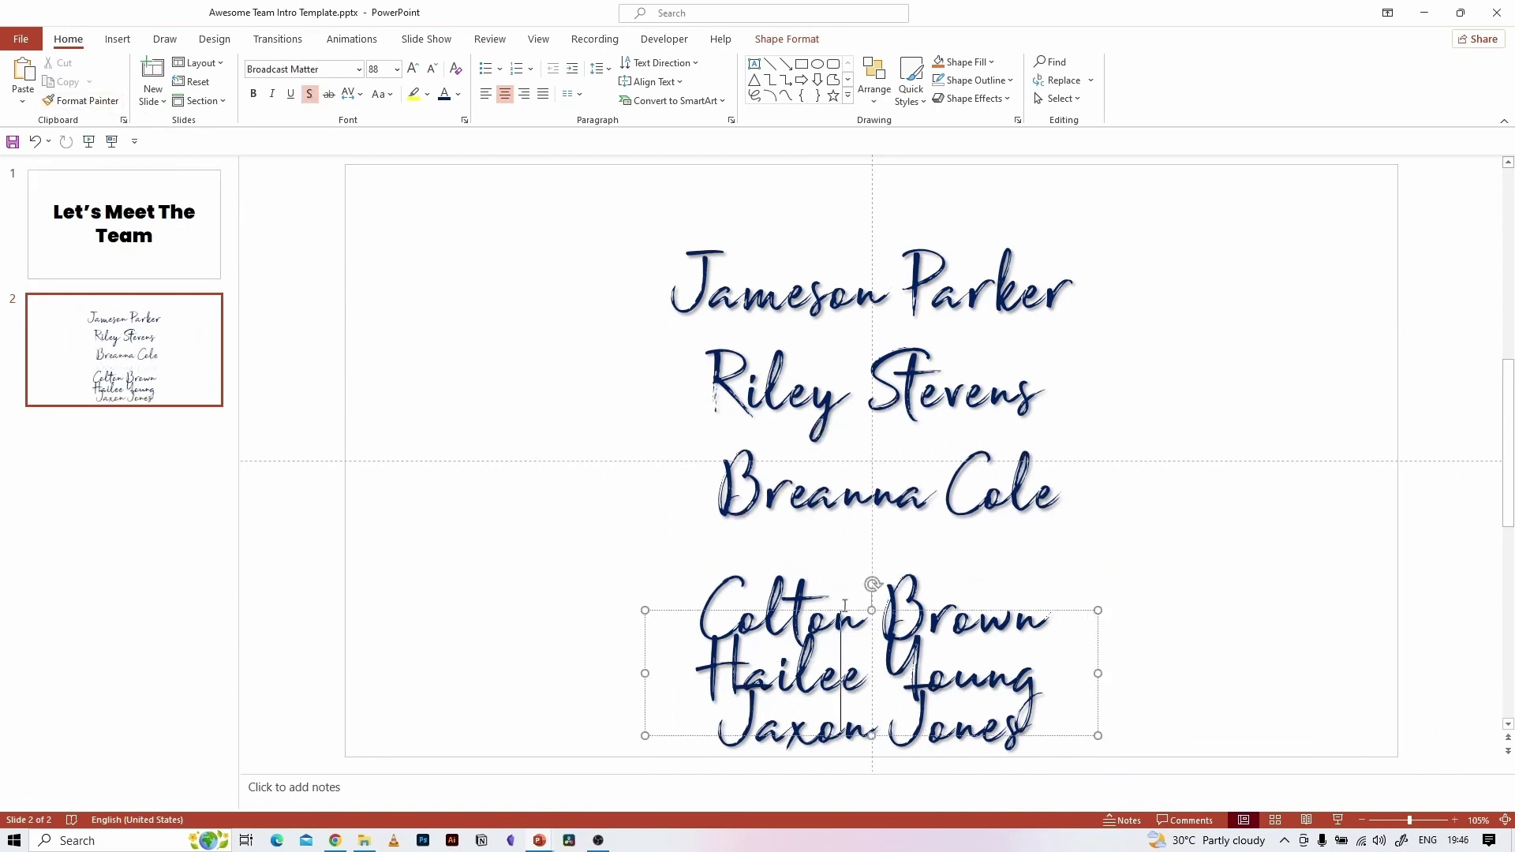
scroll(844, 606, down, 4)
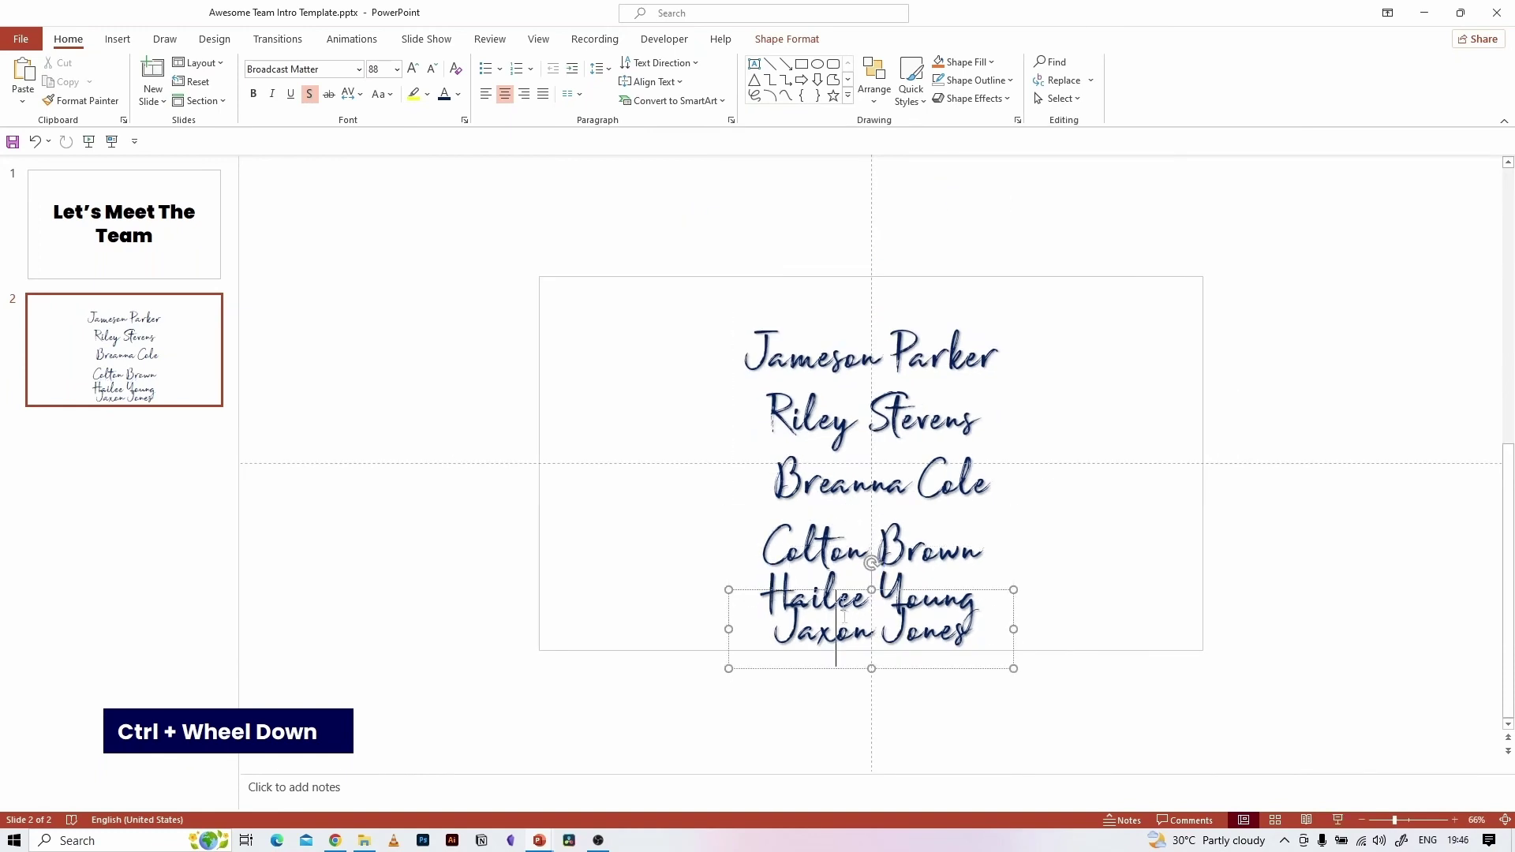
drag(870, 585, 868, 641)
drag(854, 556, 853, 576)
drag(828, 440, 825, 447)
click(833, 402)
drag(844, 374, 842, 378)
- Select all six names and distribute them vertically
drag(1071, 314, 705, 769)
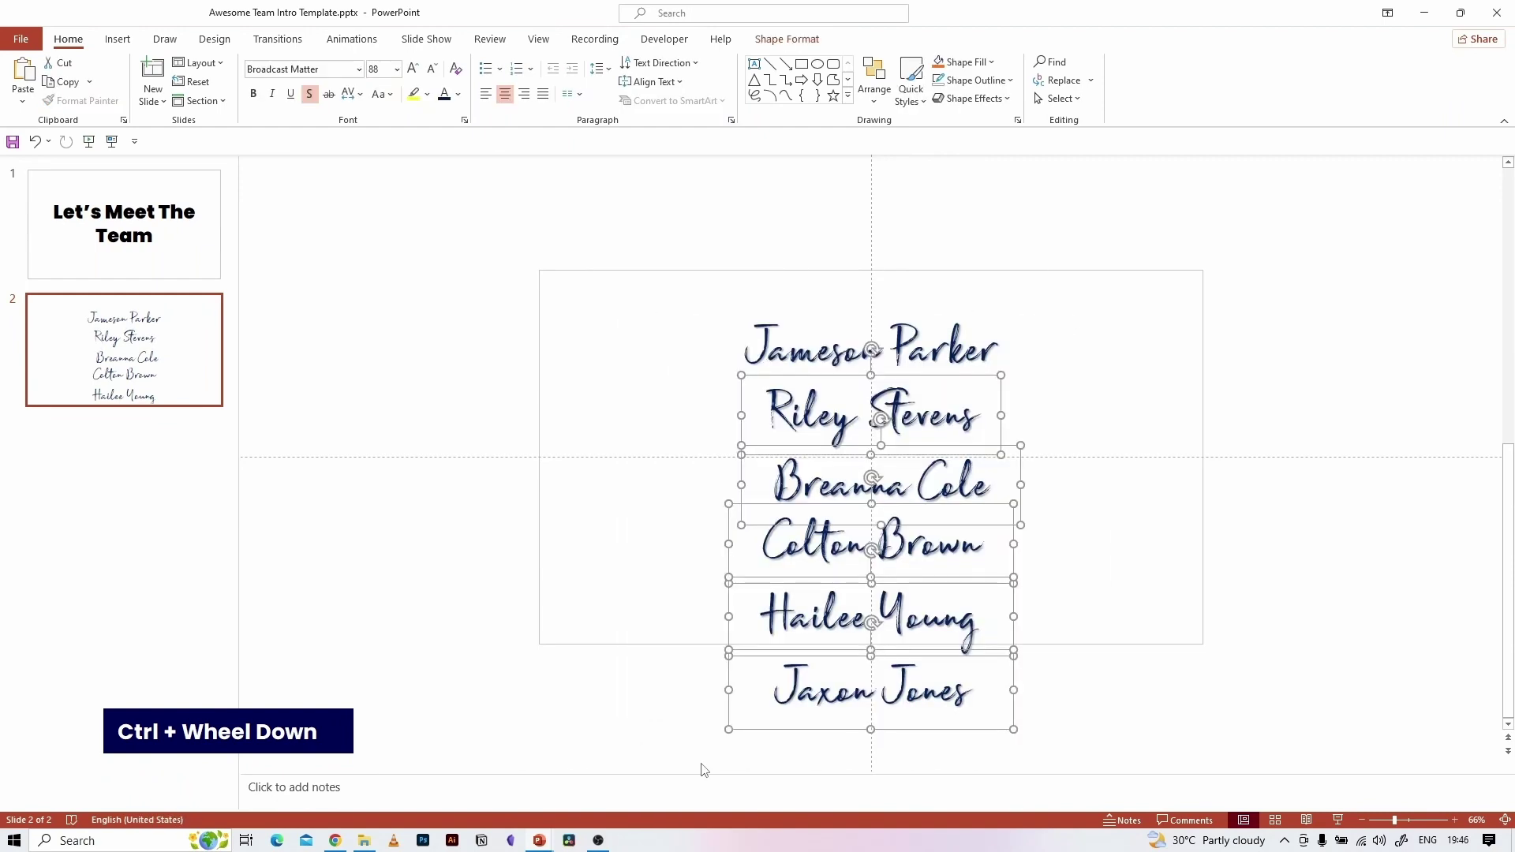
ctrl+click(932, 338)
click(811, 41)
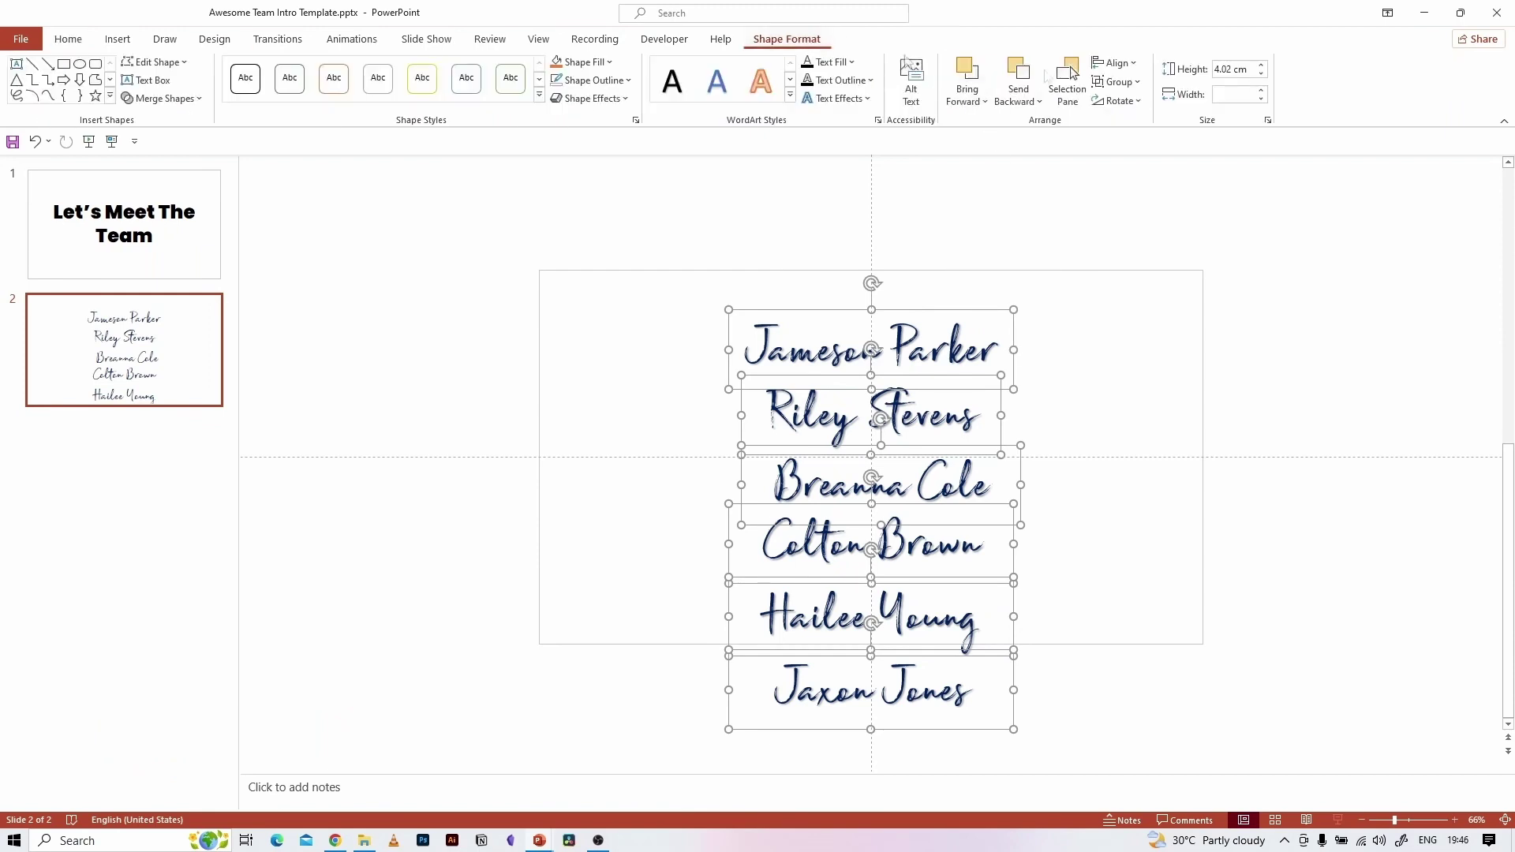
click(1134, 65)
click(1135, 248)
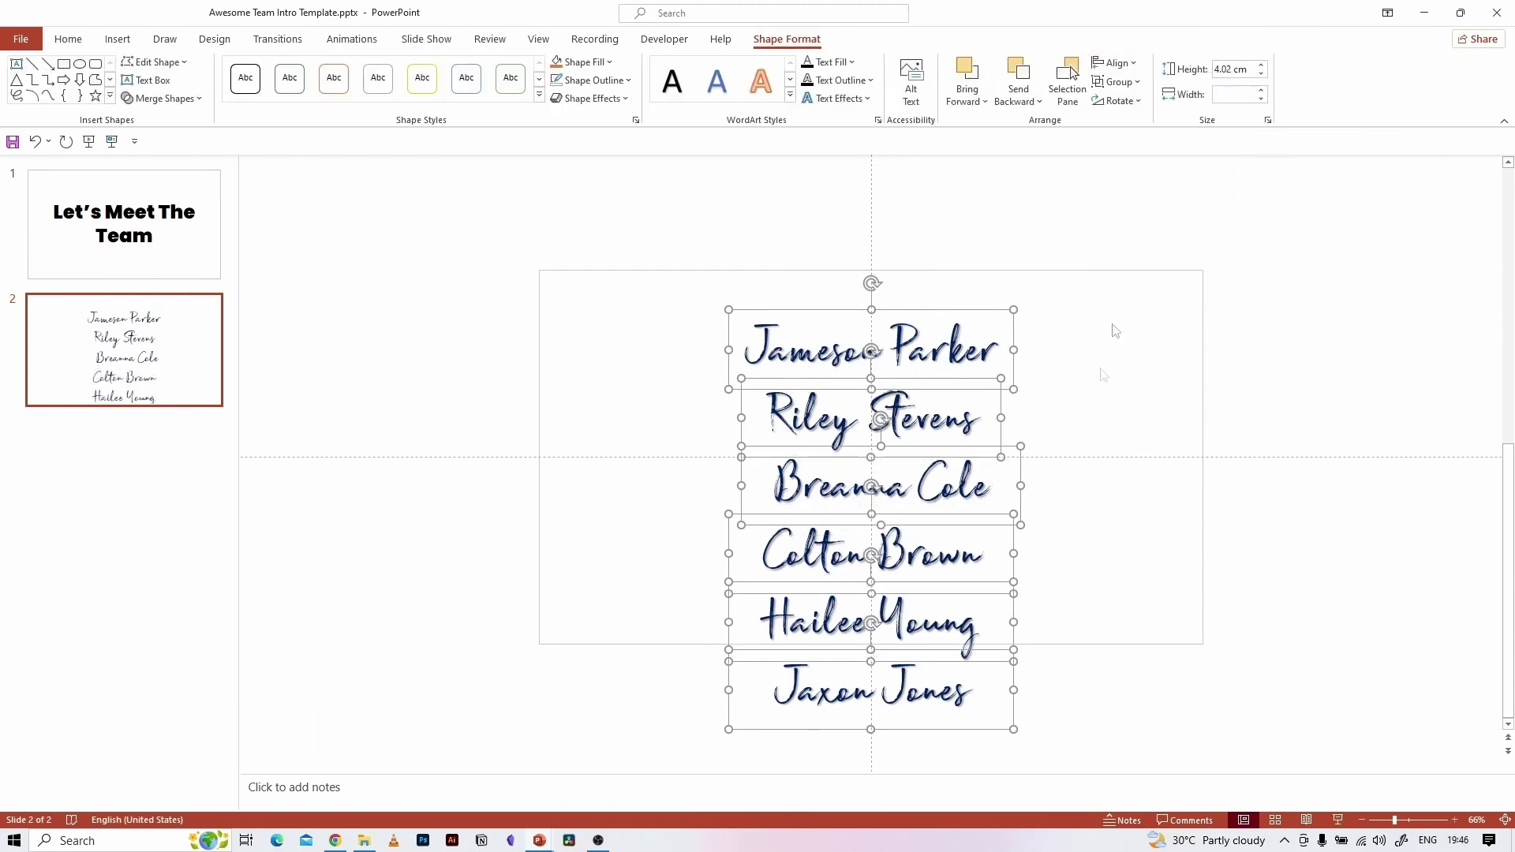
click(1105, 681)
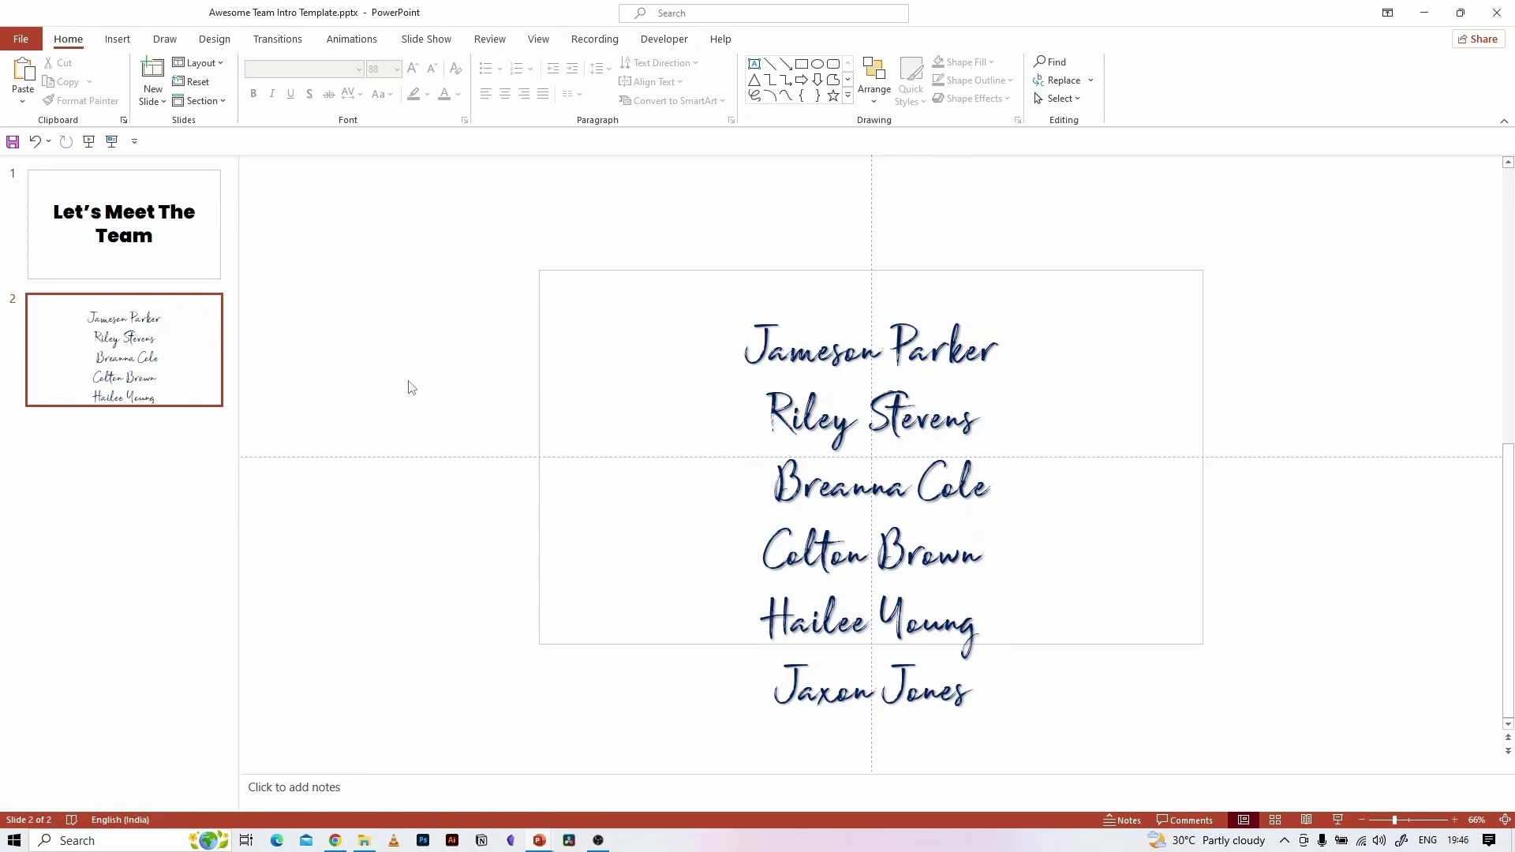
- Draw a 33.87 × 13.54 cm rectangle covering the slide below the first name and remove its outline
click(117, 44)
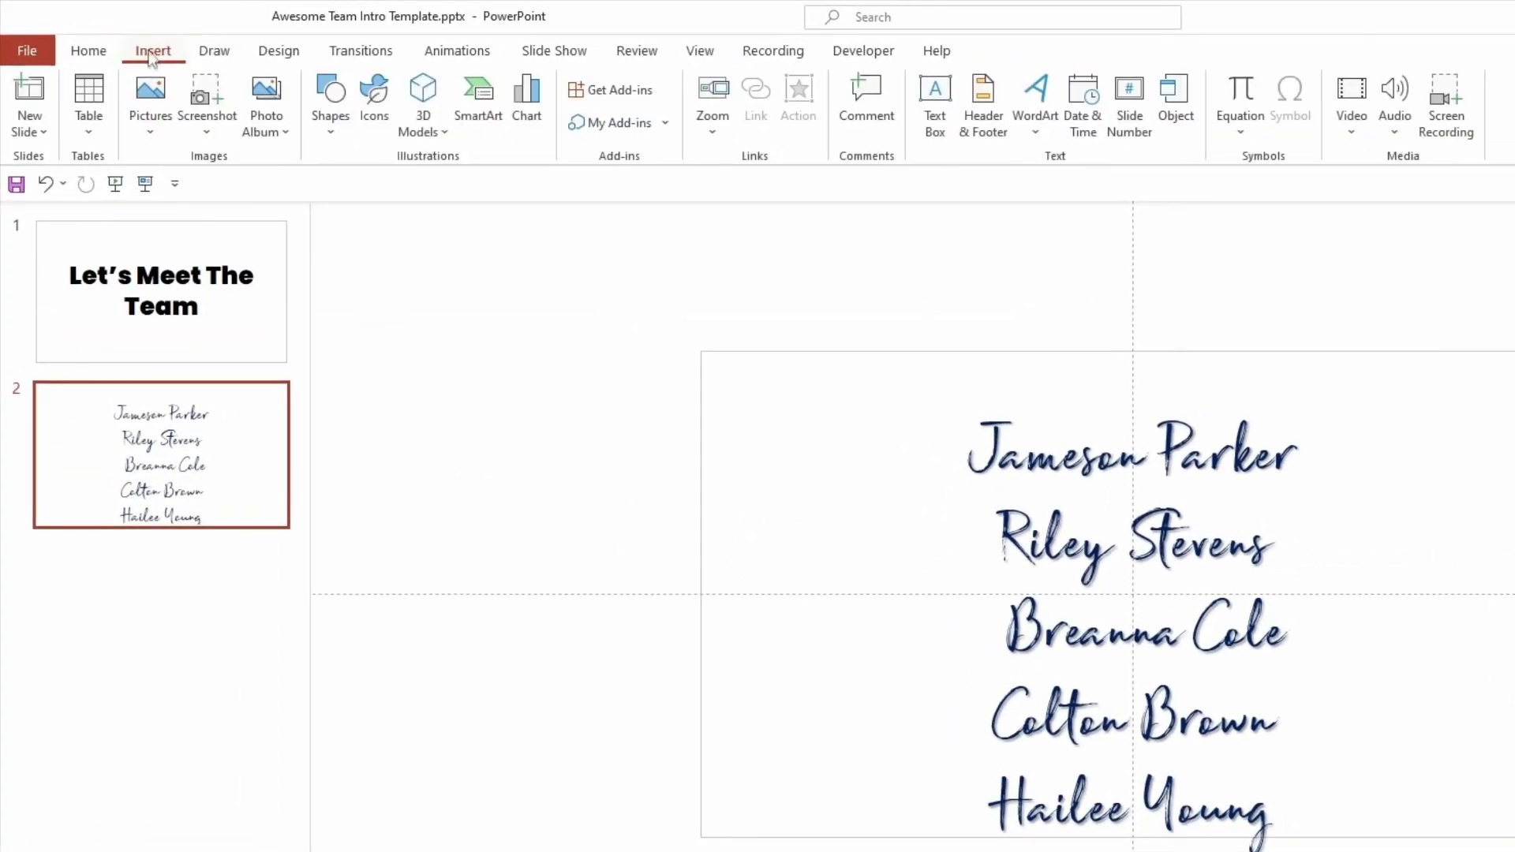
click(330, 110)
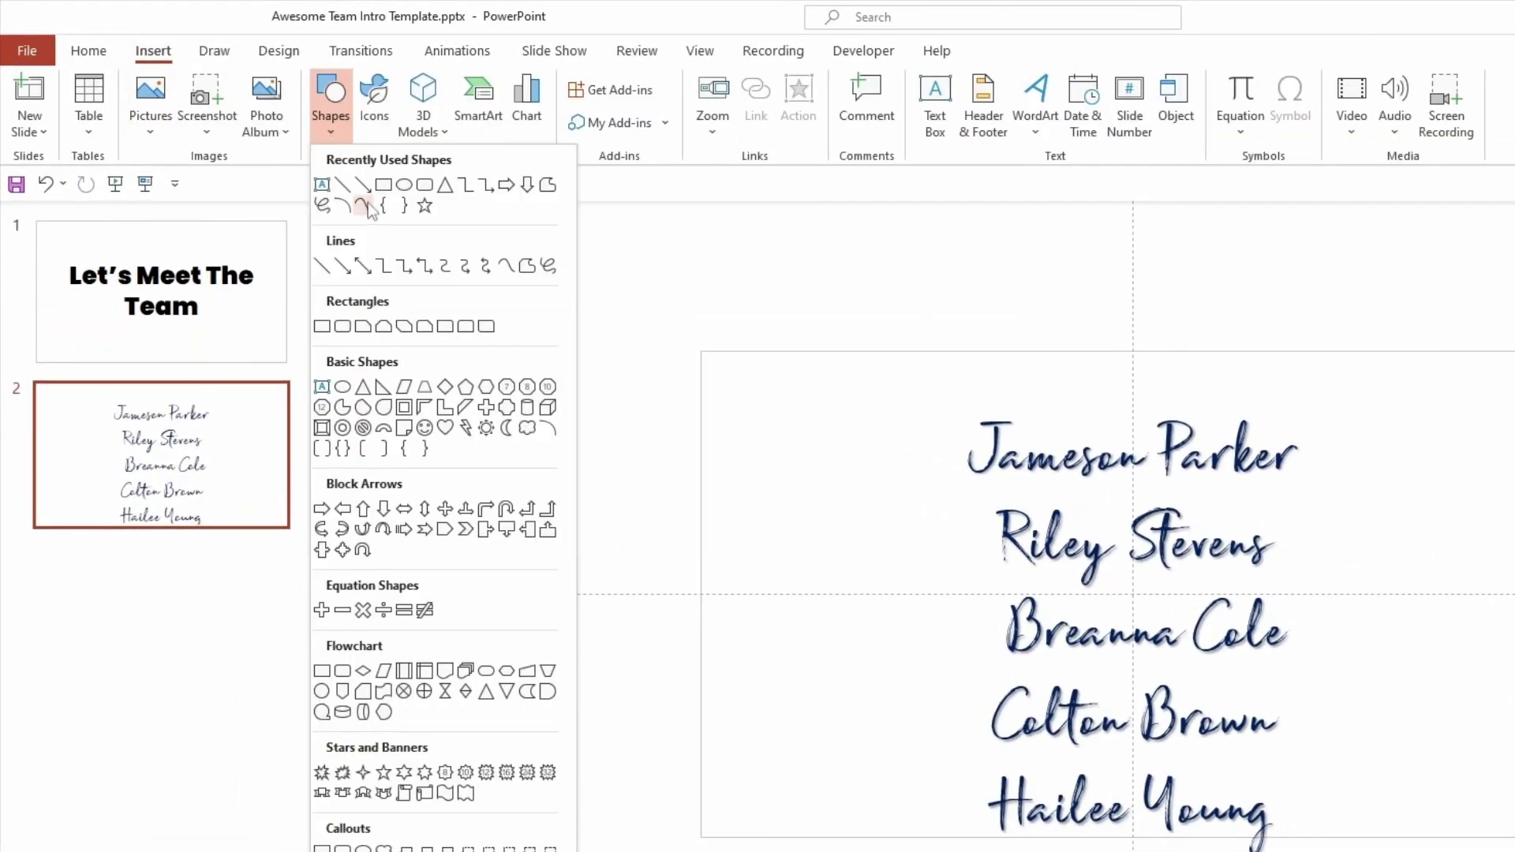
click(324, 332)
drag(701, 493, 1514, 851)
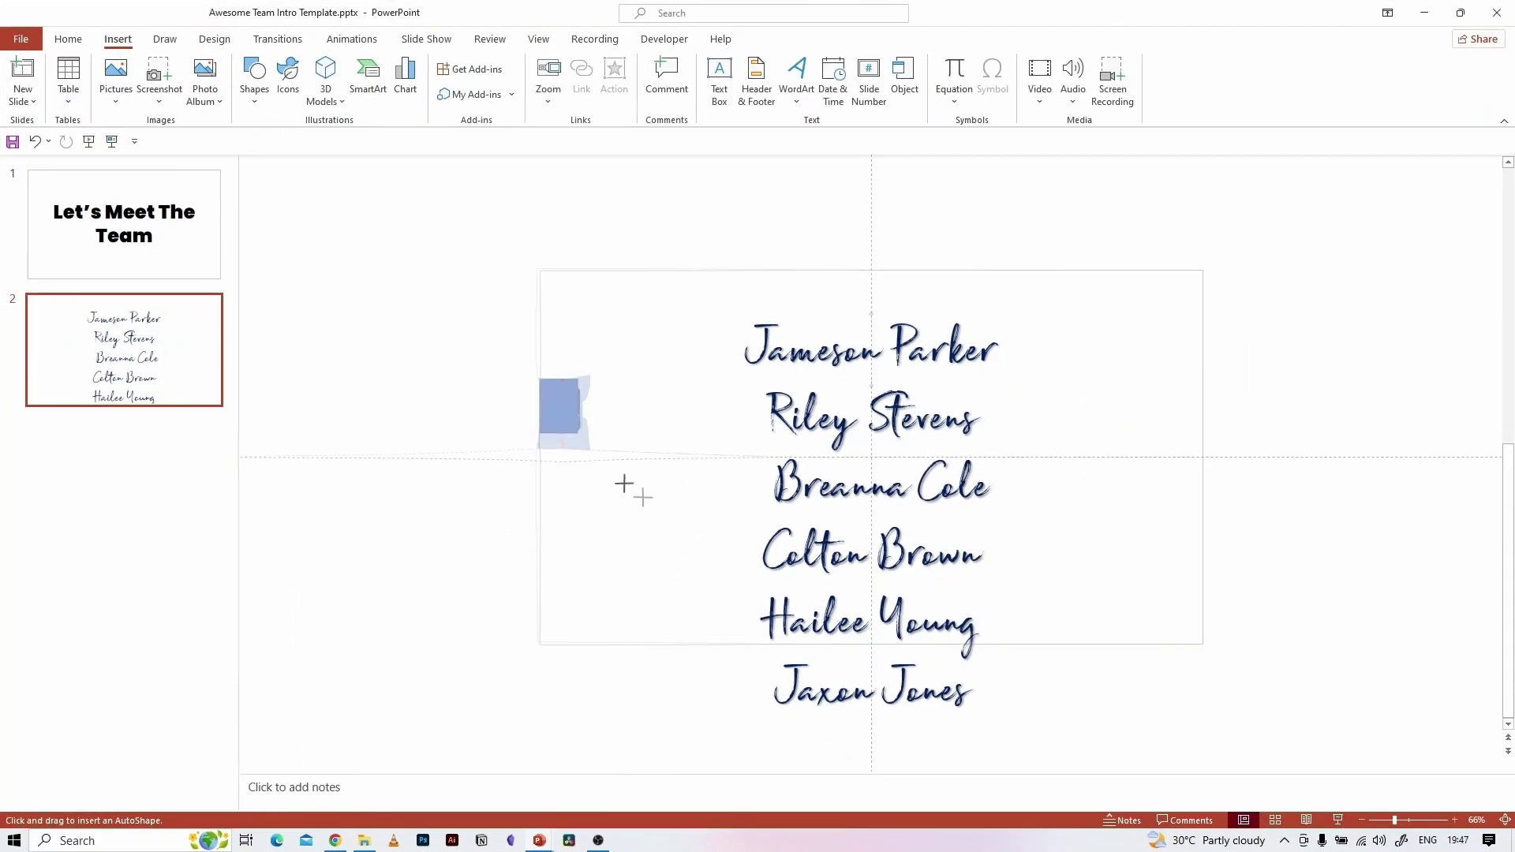
drag(1170, 657, 1202, 644)
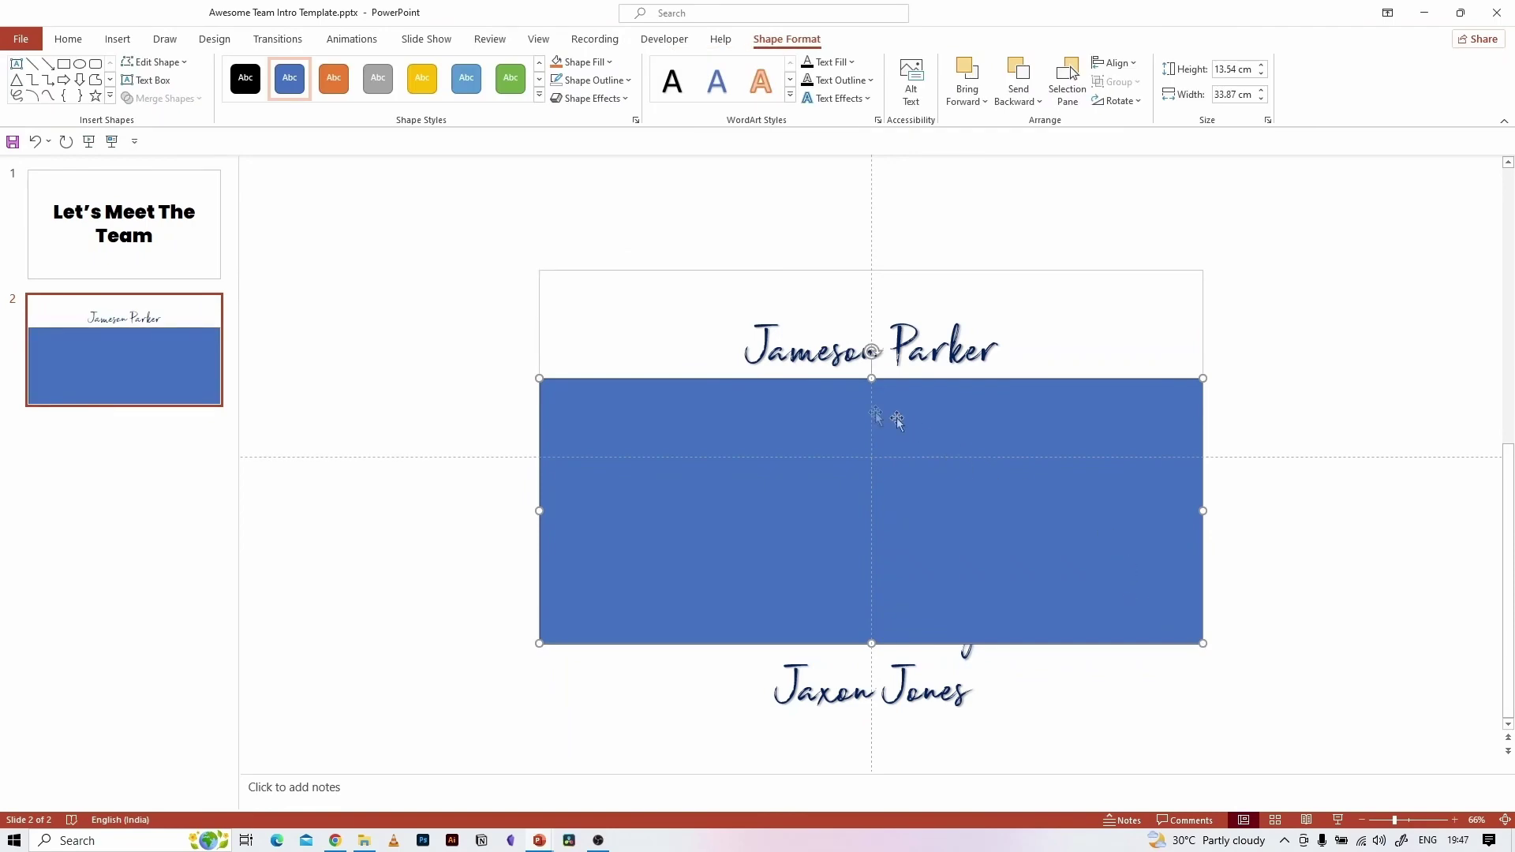
click(628, 81)
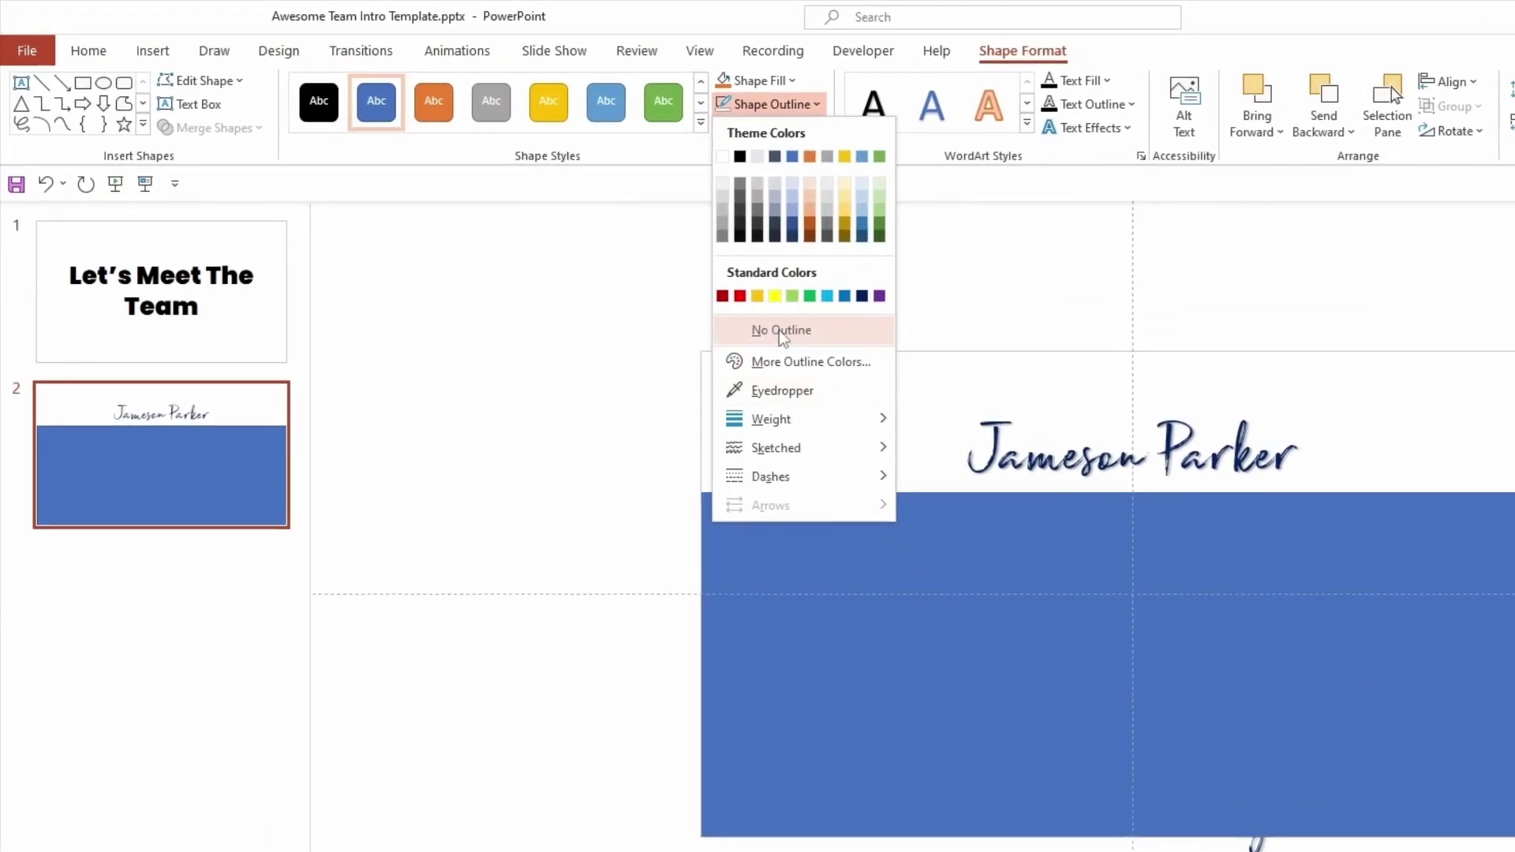
click(609, 260)
- Copy the Executive Director title from the source presentation and centre it on the rectangle below the first name
key(ctrl+Tab)
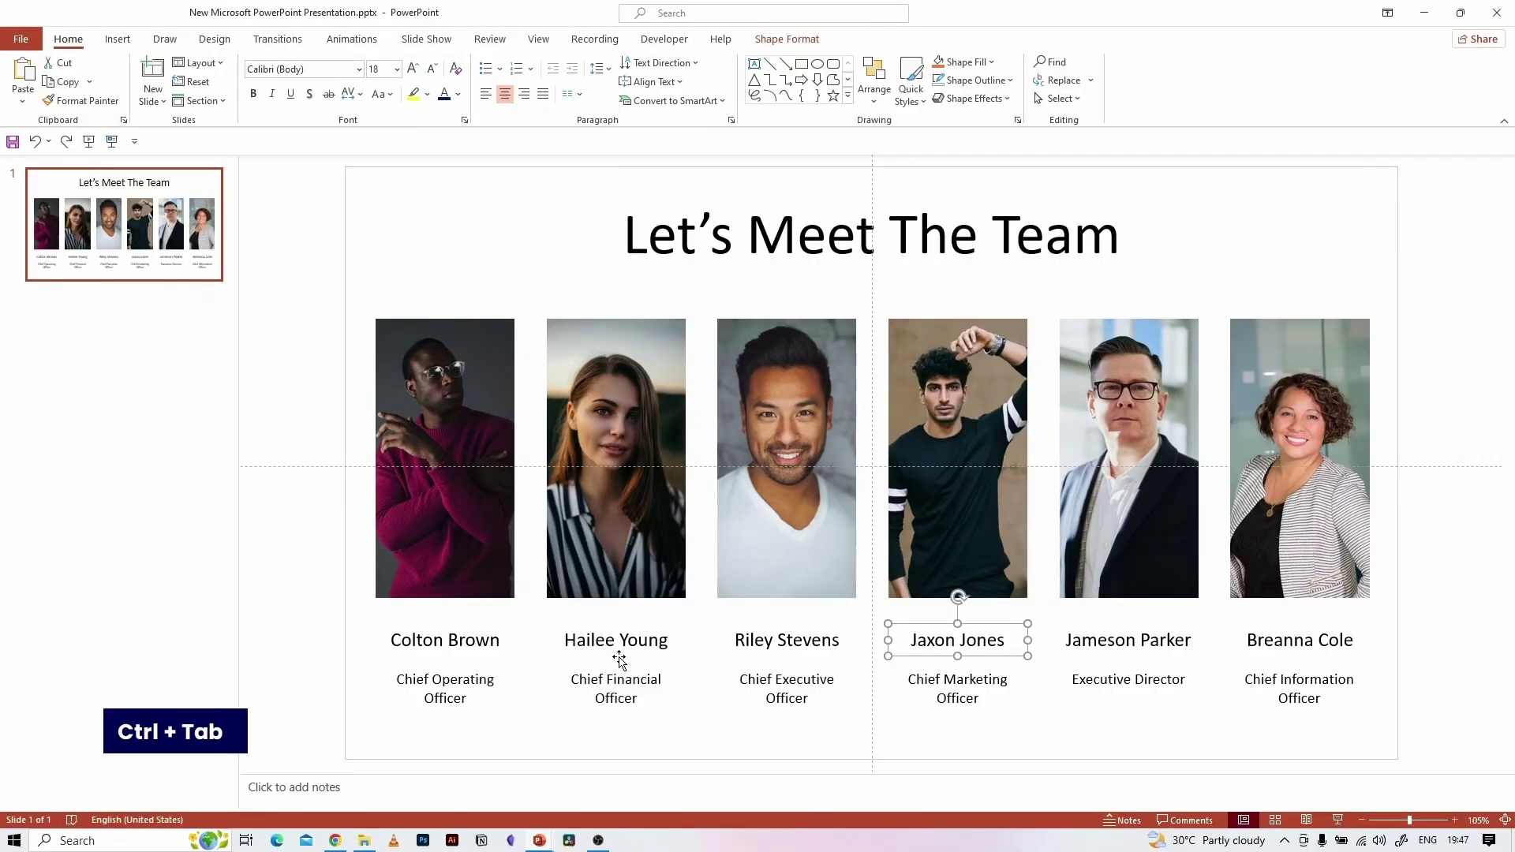
click(1158, 675)
key(ctrl+c)
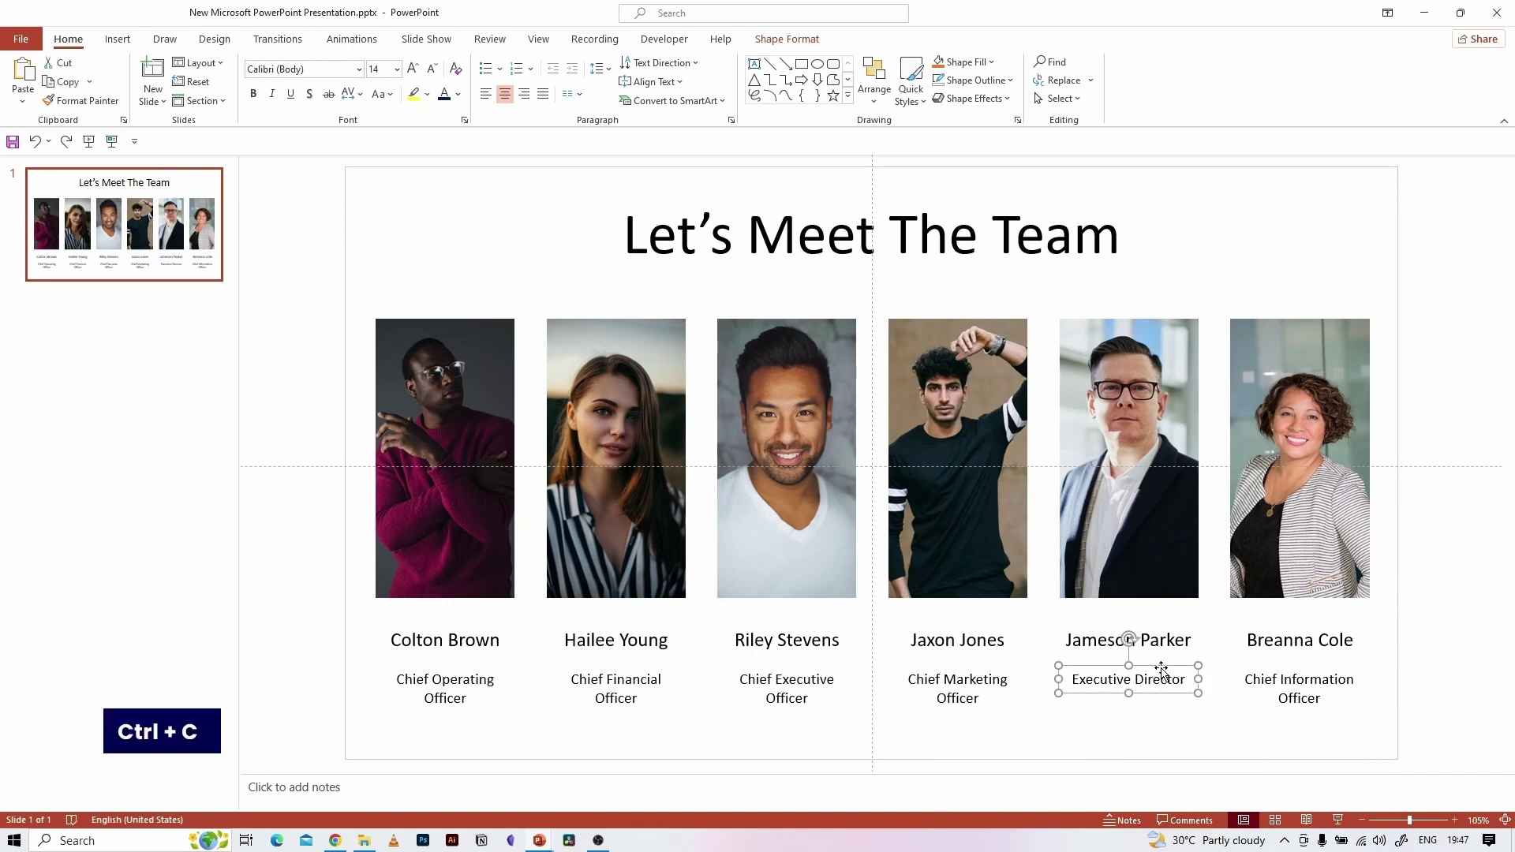
key(ctrl+Tab)
key(ctrl+v)
drag(1032, 591, 873, 399)
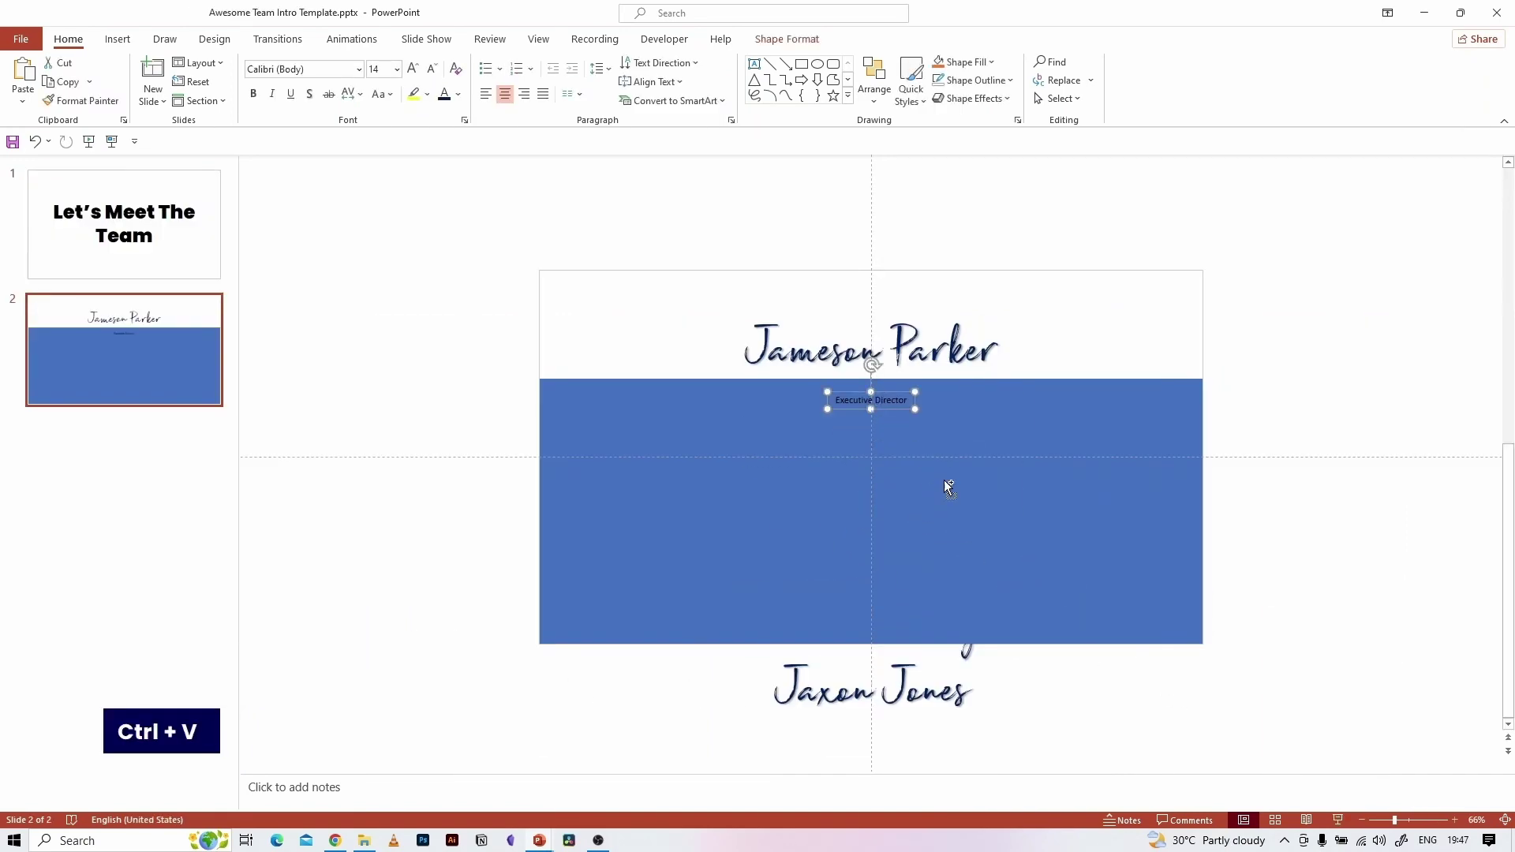
- Copy the Chief Executive Officer title from the source presentation and place it to the right of the Executive Director title
key(ctrl+Tab)
click(816, 680)
key(ctrl+c)
key(ctrl+Tab)
key(ctrl+v)
drag(831, 576, 1002, 381)
- Copy the Chief Information Officer title from the source presentation and place it third in the row of titles
key(ctrl+Tab)
click(1317, 686)
key(ctrl+c)
key(ctrl+Tab)
key(ctrl+v)
drag(1115, 583, 1081, 389)
- Copy the Chief Operating Officer title from the source presentation and place it fourth in the row of titles
key(ctrl+Tab)
click(471, 670)
key(ctrl+c)
key(ctrl+Tab)
key(ctrl+v)
drag(1228, 389, 1232, 392)
- Copy the Chief Financial Officer title from the source presentation and place it fifth in the row, beyond the slide's edge
key(ctrl+Tab)
click(616, 690)
key(ctrl+c)
key(ctrl+Tab)
key(ctrl+v)
drag(707, 601, 1334, 406)
- Copy the Chief Marketing Officer title from the source presentation and place it at the end of the row of titles
key(ctrl+Tab)
click(984, 666)
key(ctrl+c)
key(ctrl+Tab)
key(ctrl+v)
drag(928, 590, 1441, 402)
- Select the six job titles and set their font to Poppins
scroll(895, 584, down, 2)
scroll(1116, 549, up, 1)
click(857, 406)
ctrl+click(975, 403)
ctrl+click(1093, 411)
ctrl+click(1203, 406)
ctrl+click(1318, 403)
ctrl+click(1446, 401)
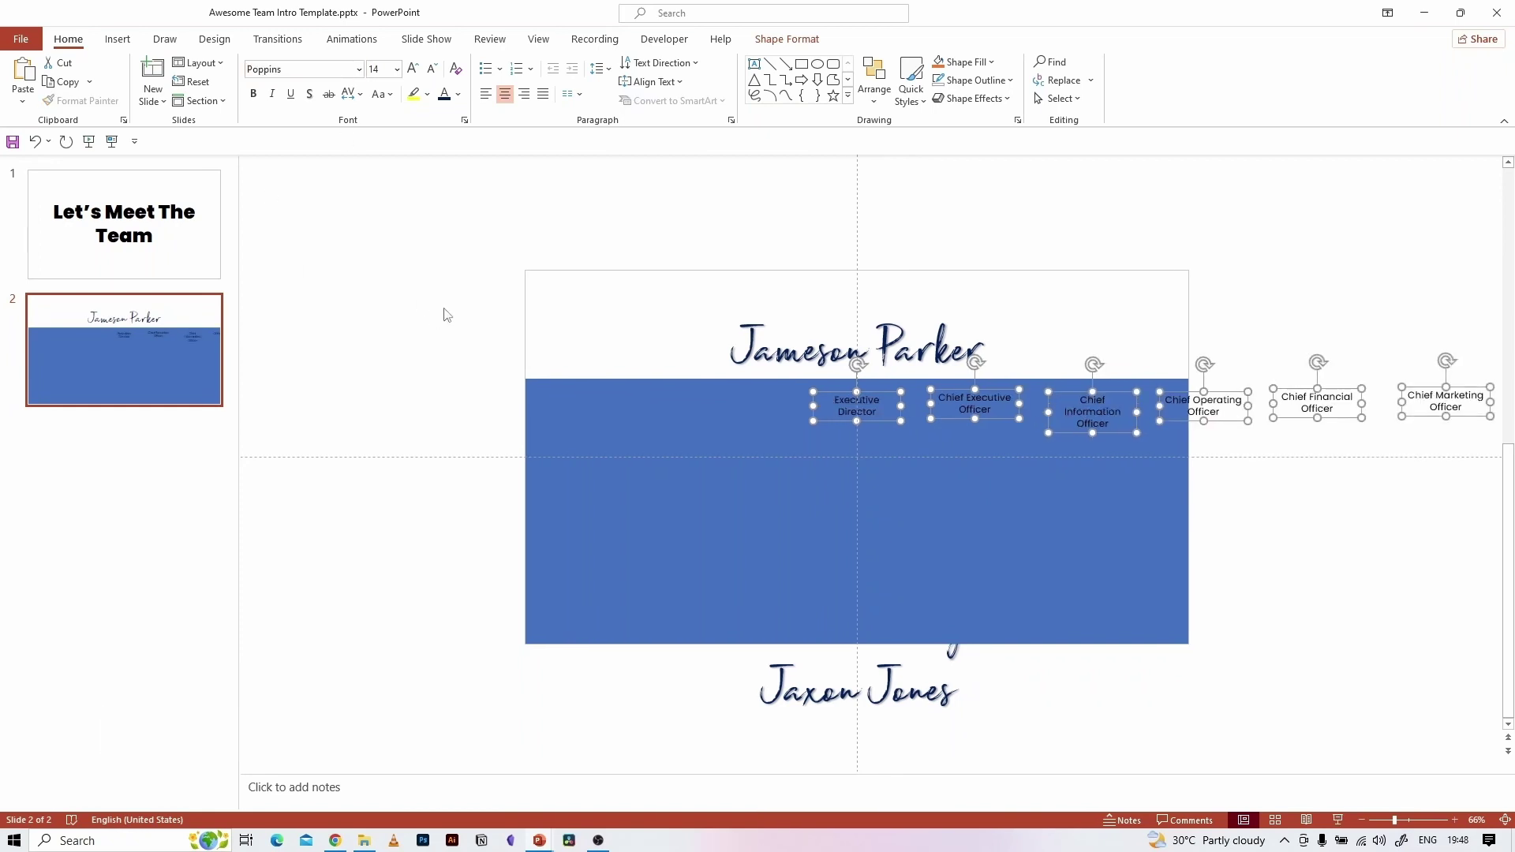
- Move the selected job titles up against the rectangle's upper edge and align their tops
drag(883, 392, 875, 384)
click(796, 44)
click(1115, 63)
click(1128, 152)
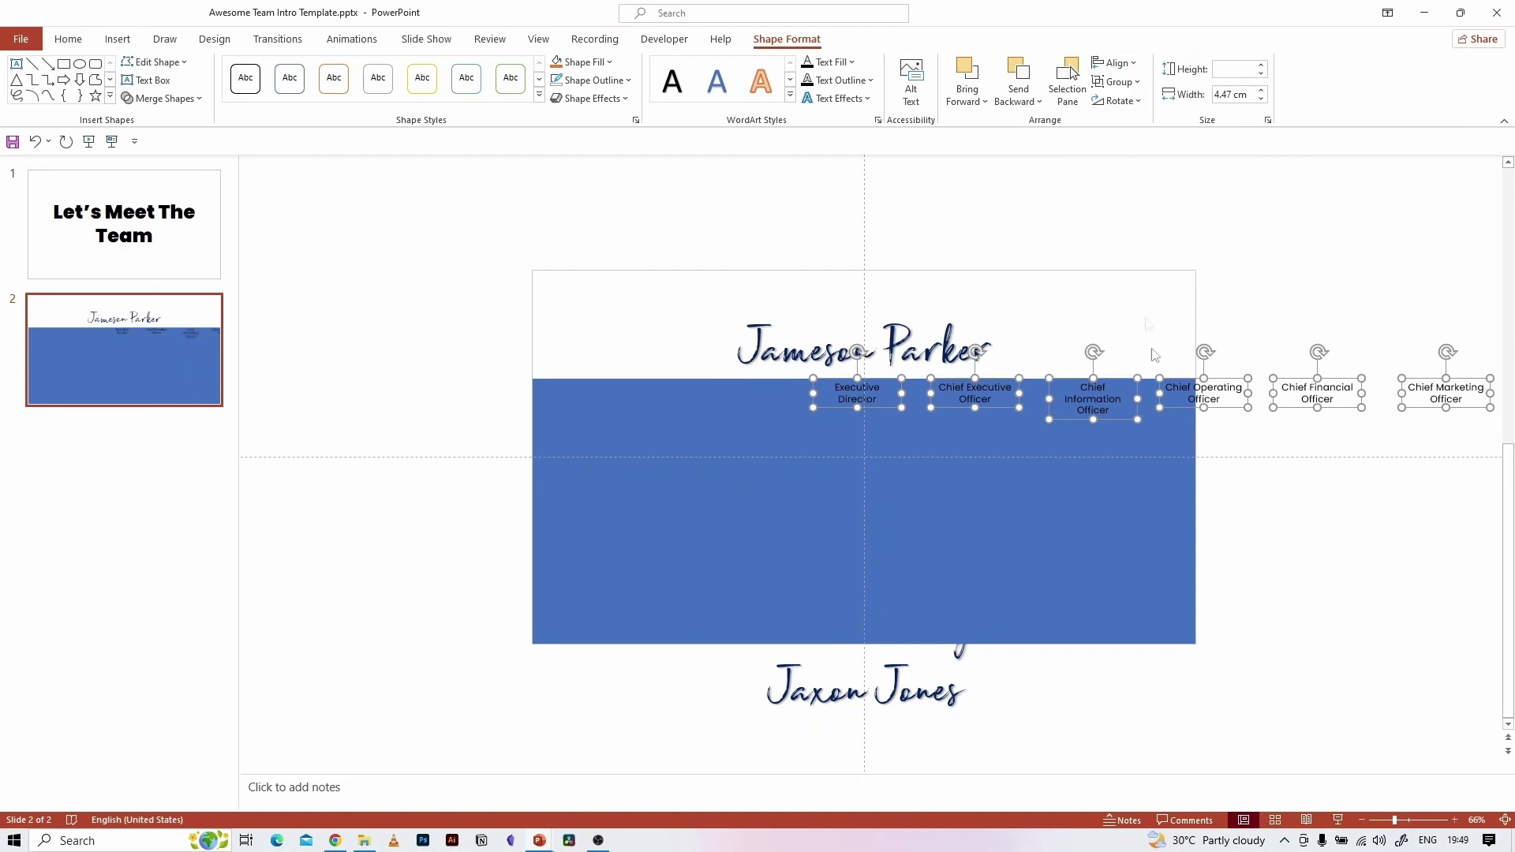
- Widen the job titles' text boxes so each title fits on one line, and move the Chief Marketing Officer title further right
click(1287, 502)
click(896, 395)
drag(902, 398, 1041, 395)
click(996, 397)
click(1096, 398)
drag(1140, 393, 1261, 393)
click(1206, 395)
click(1319, 393)
mouse_move(1362, 393)
mouse_down()
mouse_move(1376, 392)
mouse_move(1342, 404)
mouse_move(1379, 405)
mouse_up()
click(1449, 395)
scroll(1312, 477, down, 2)
ctrl+click(1379, 405)
- Select all six job titles and distribute them horizontally
ctrl+click(866, 410)
ctrl+click(956, 410)
ctrl+click(1043, 410)
ctrl+click(1130, 409)
ctrl+click(1216, 410)
ctrl+click(1395, 412)
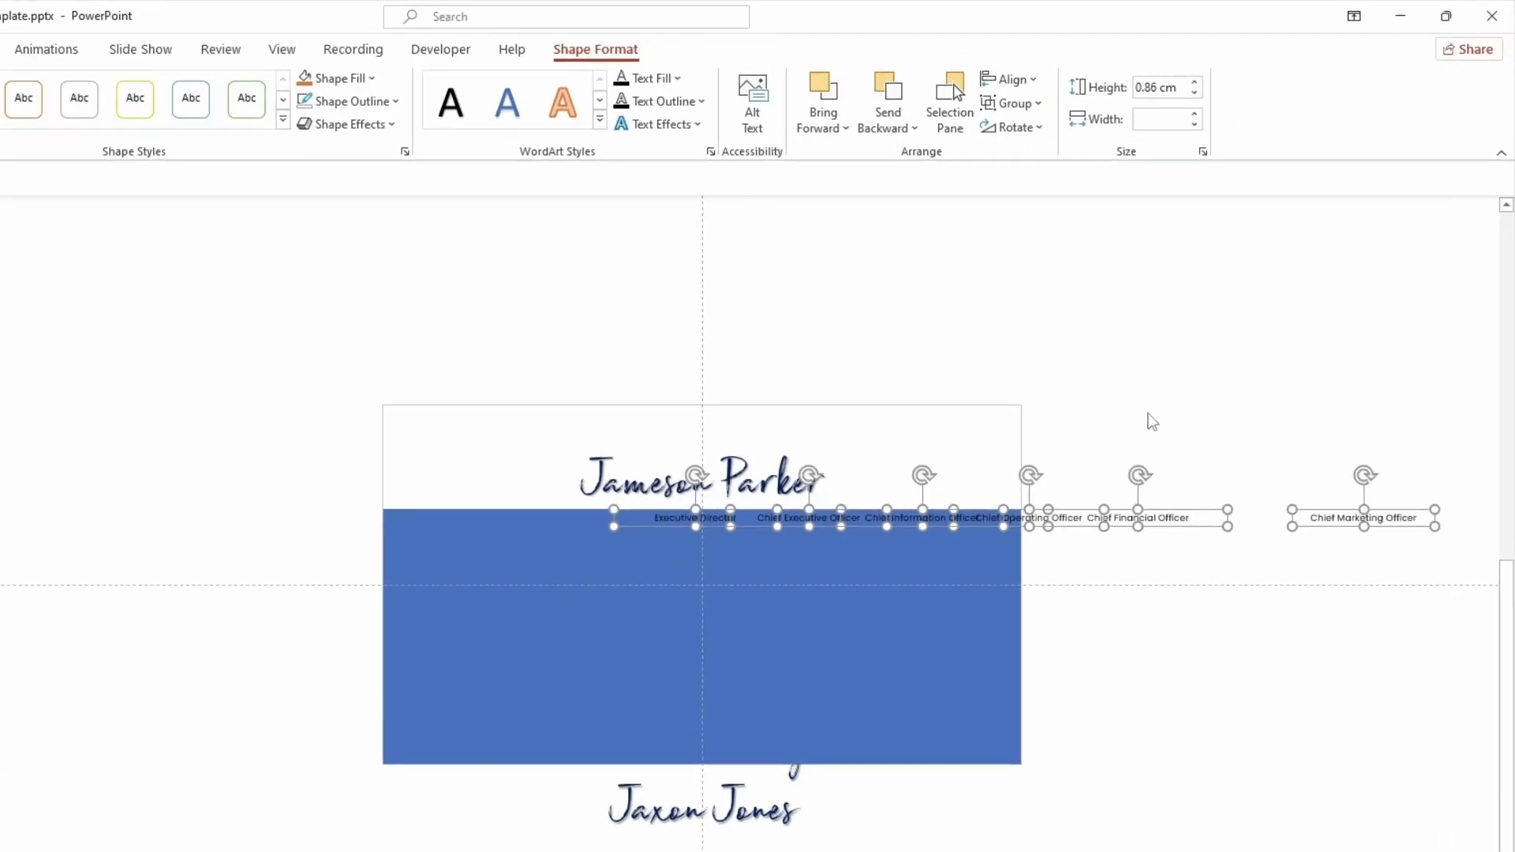
click(996, 81)
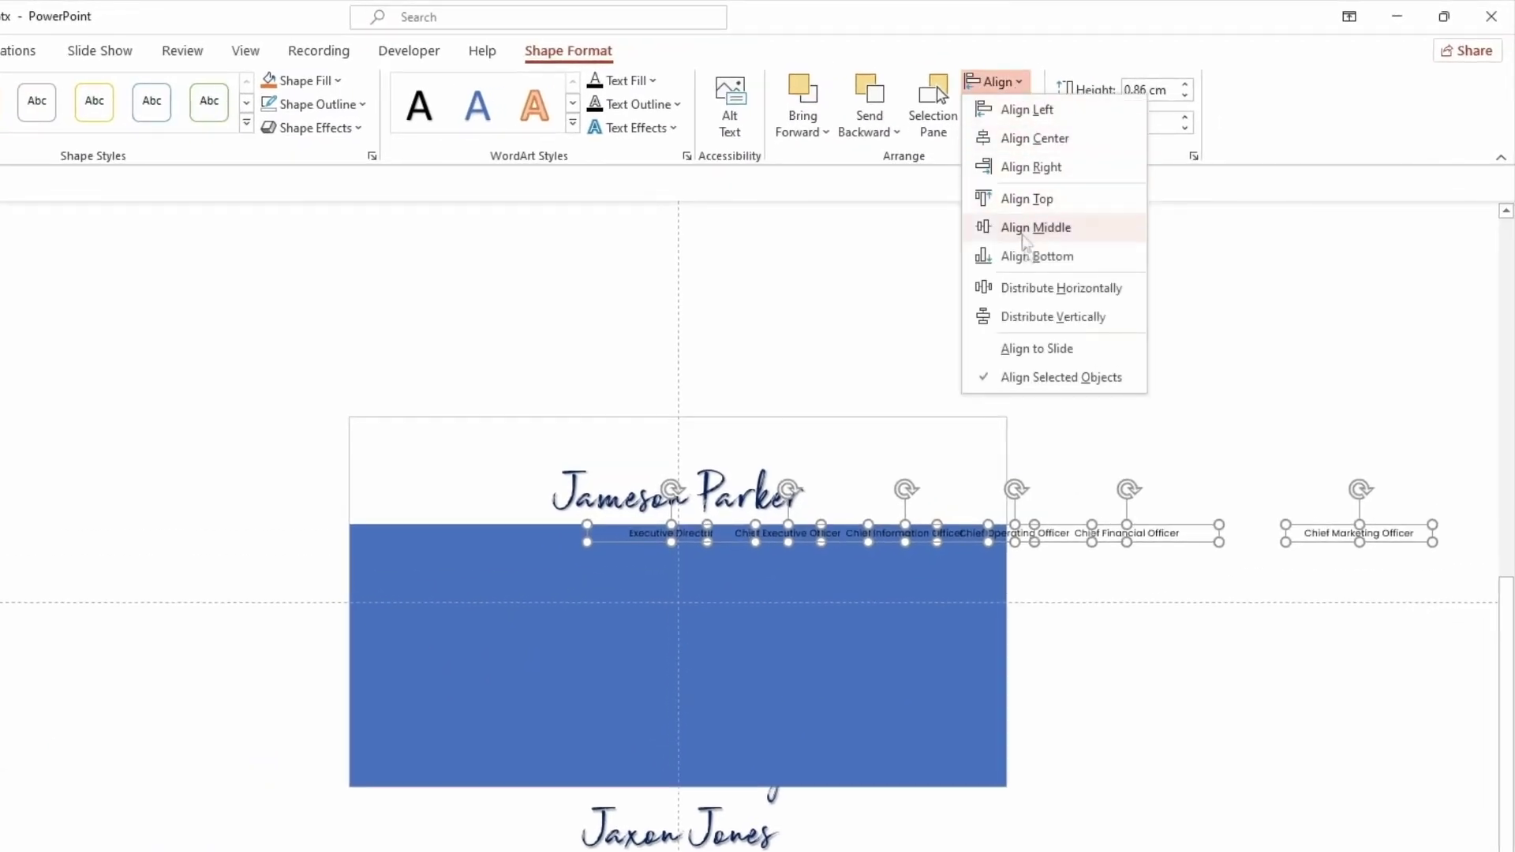
click(1025, 288)
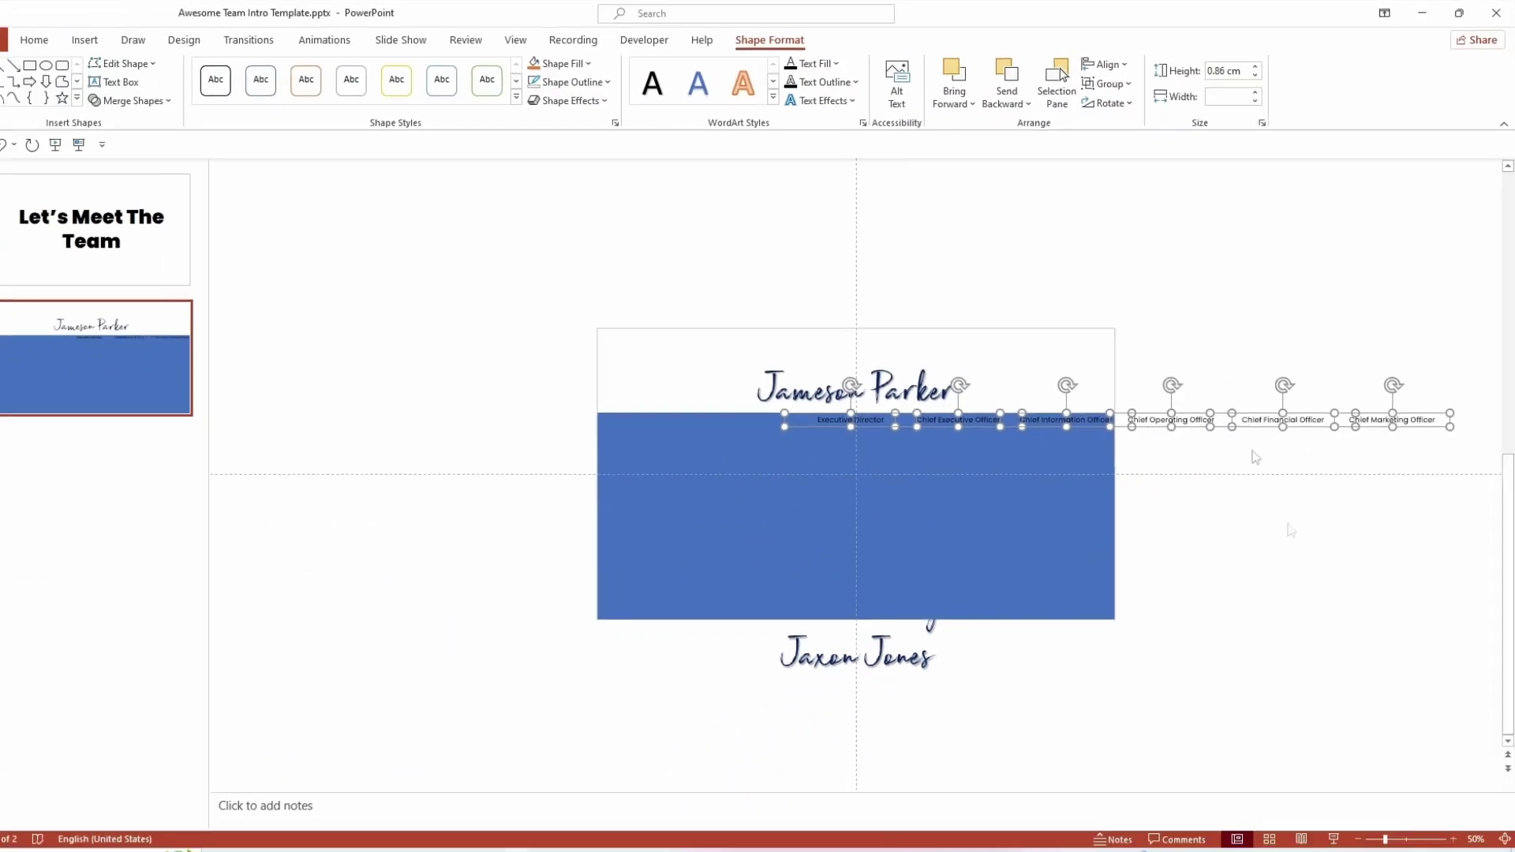
click(1266, 696)
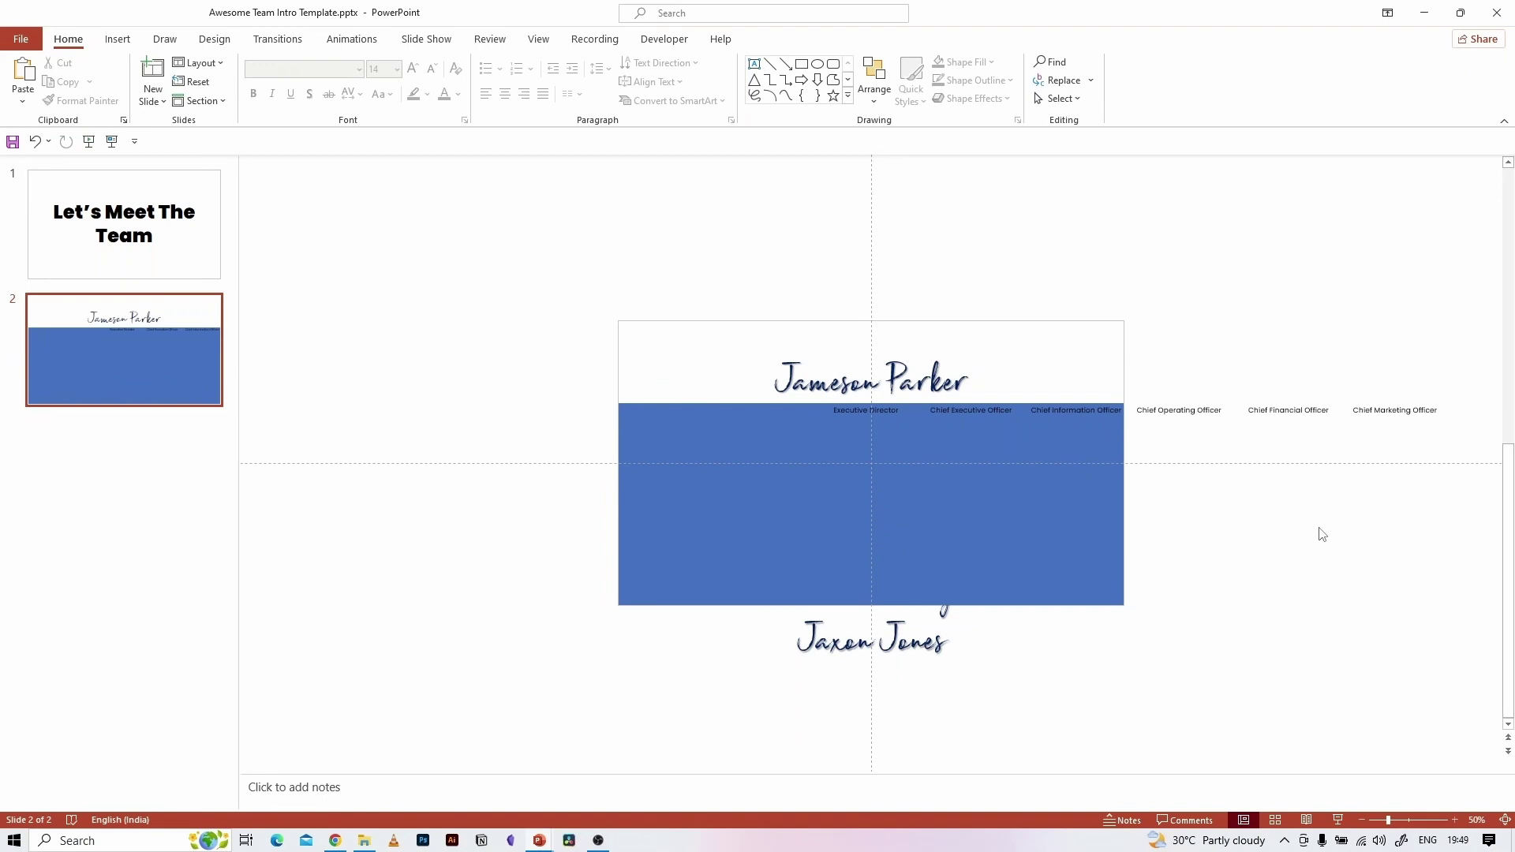
- Select all six job titles and set their font size to 16
scroll(1042, 460, up, 3)
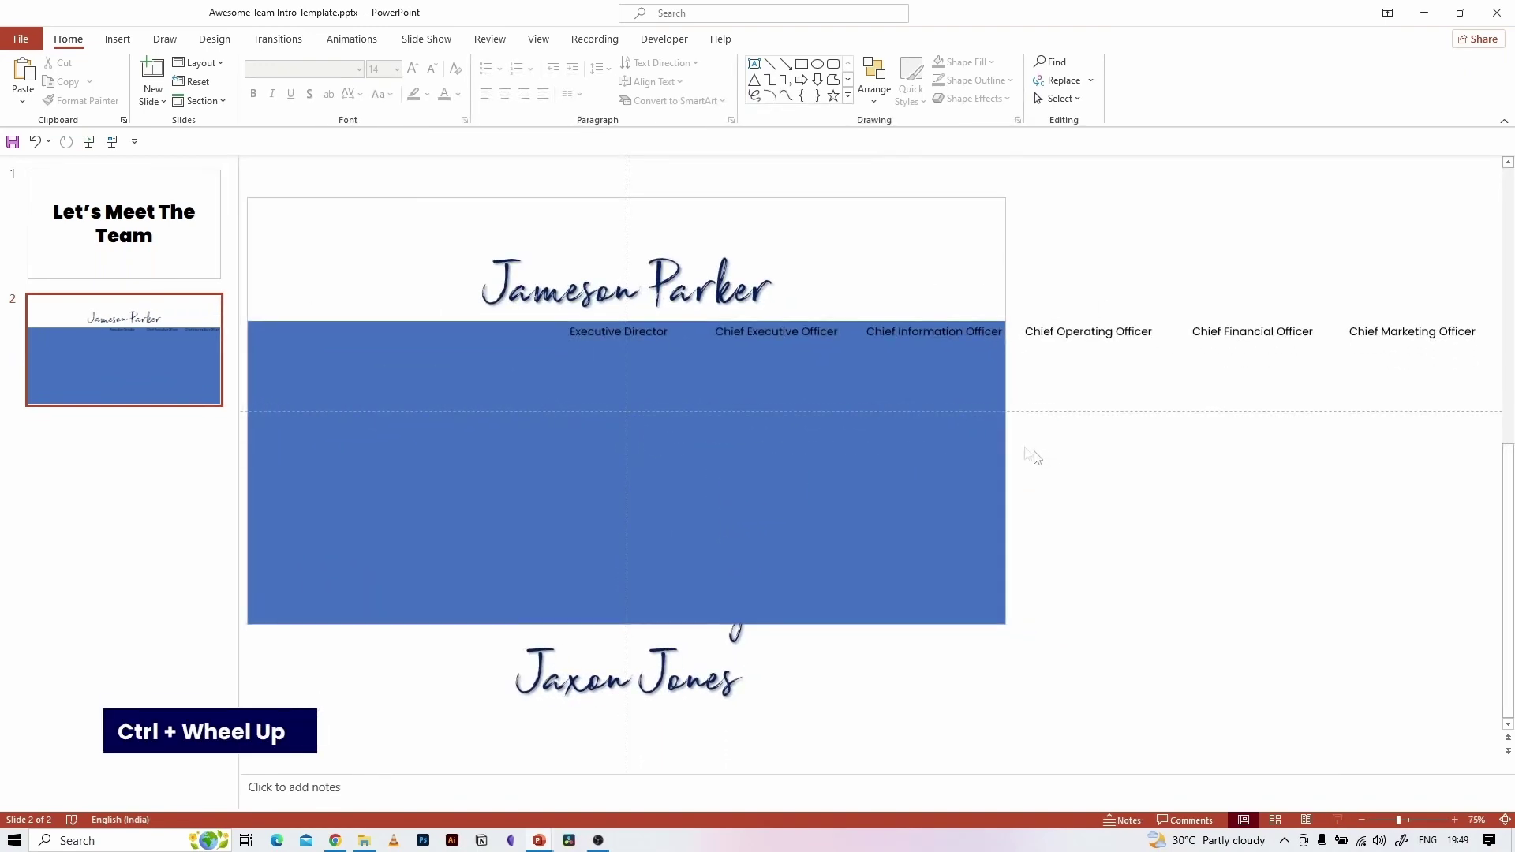
scroll(970, 437, up, 2)
scroll(936, 410, down, 2)
click(648, 327)
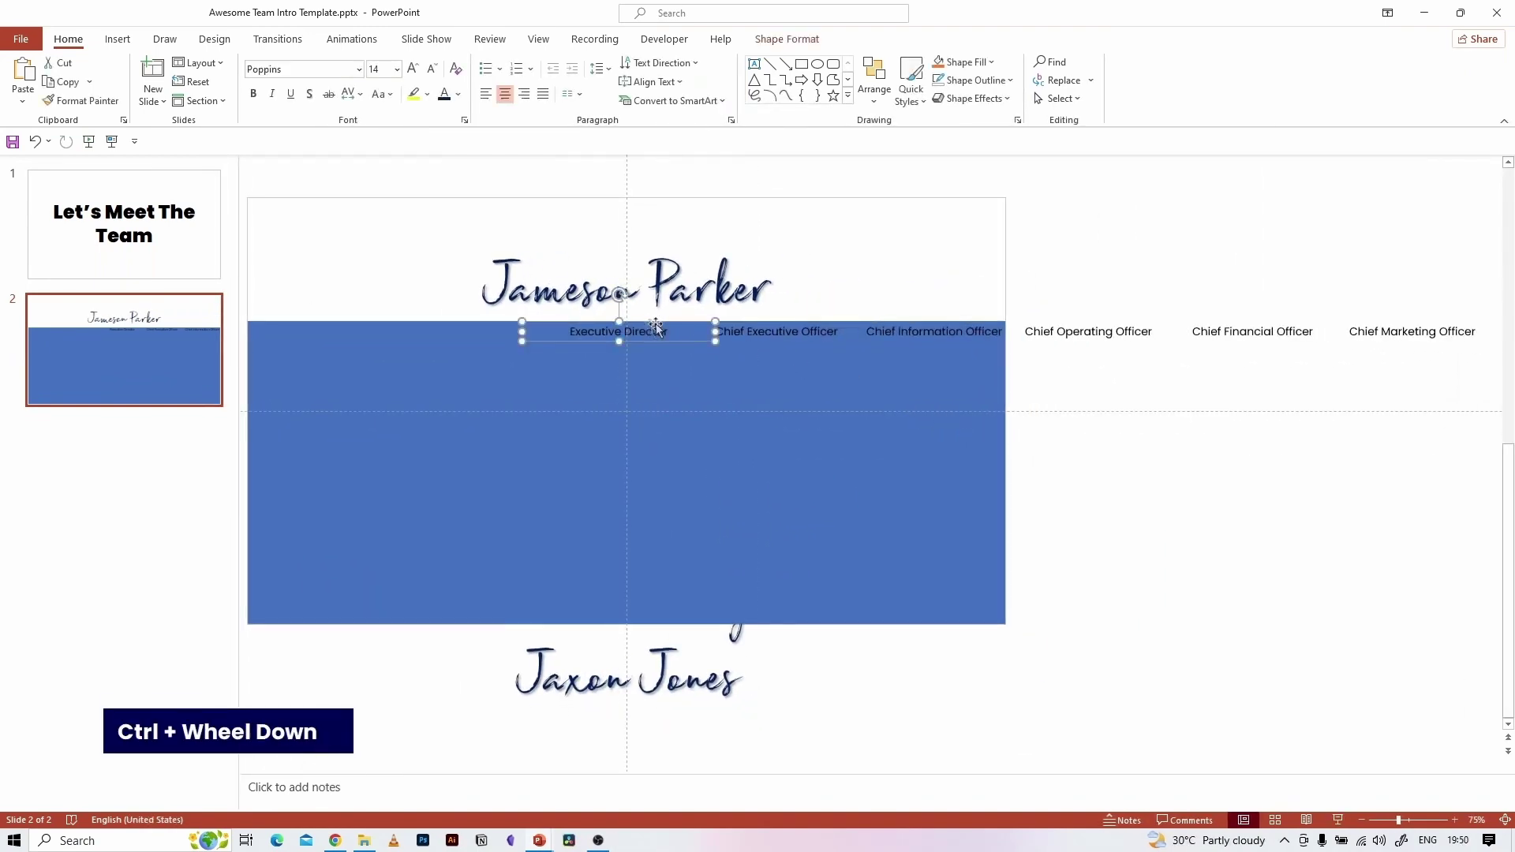
ctrl+click(789, 332)
ctrl+click(968, 332)
ctrl+click(1089, 332)
ctrl+click(1253, 332)
ctrl+click(1413, 331)
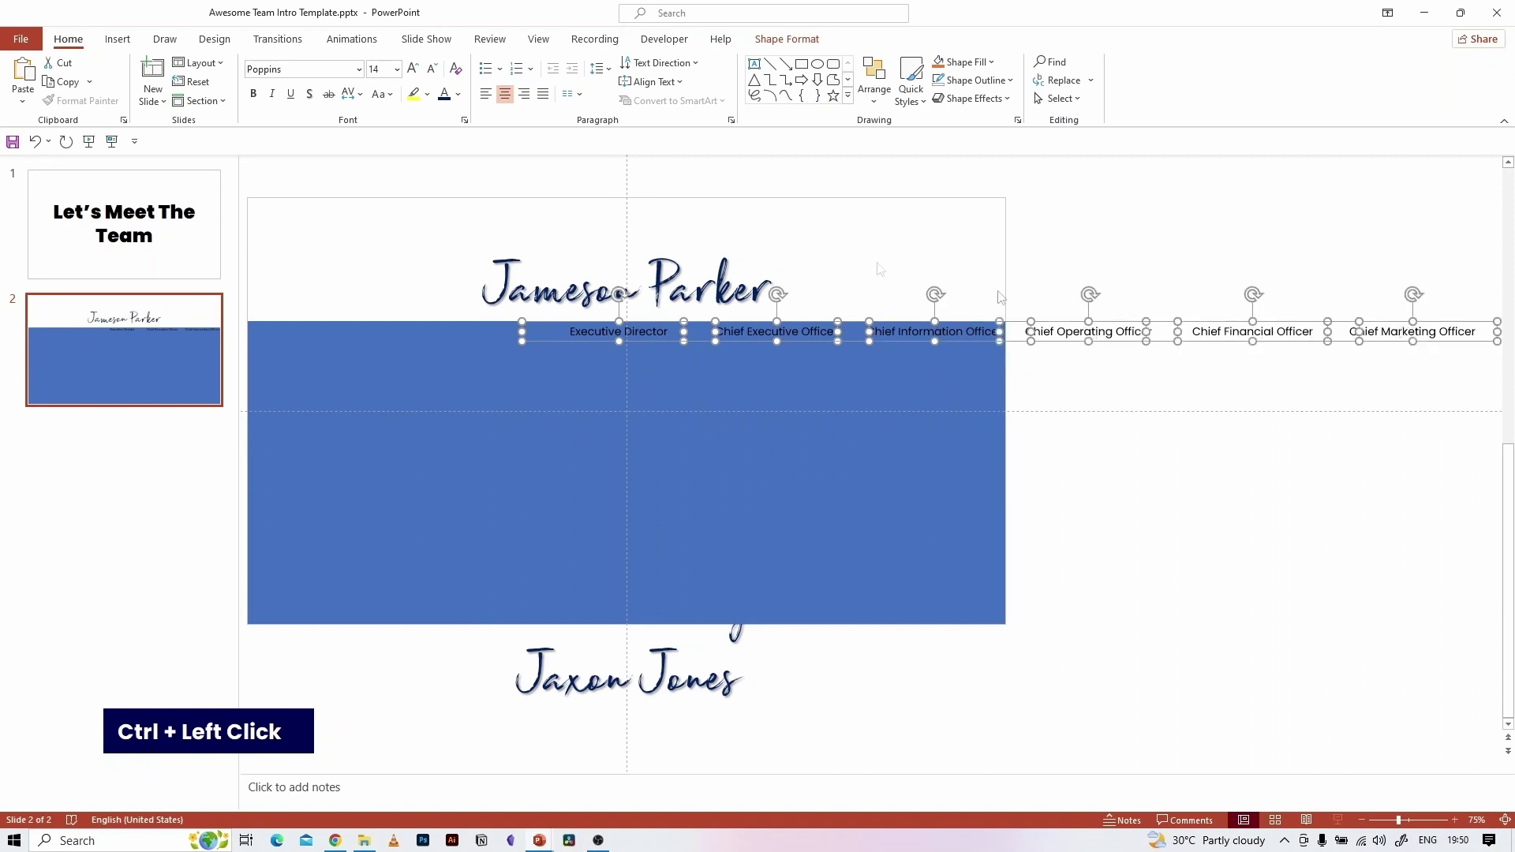
click(397, 69)
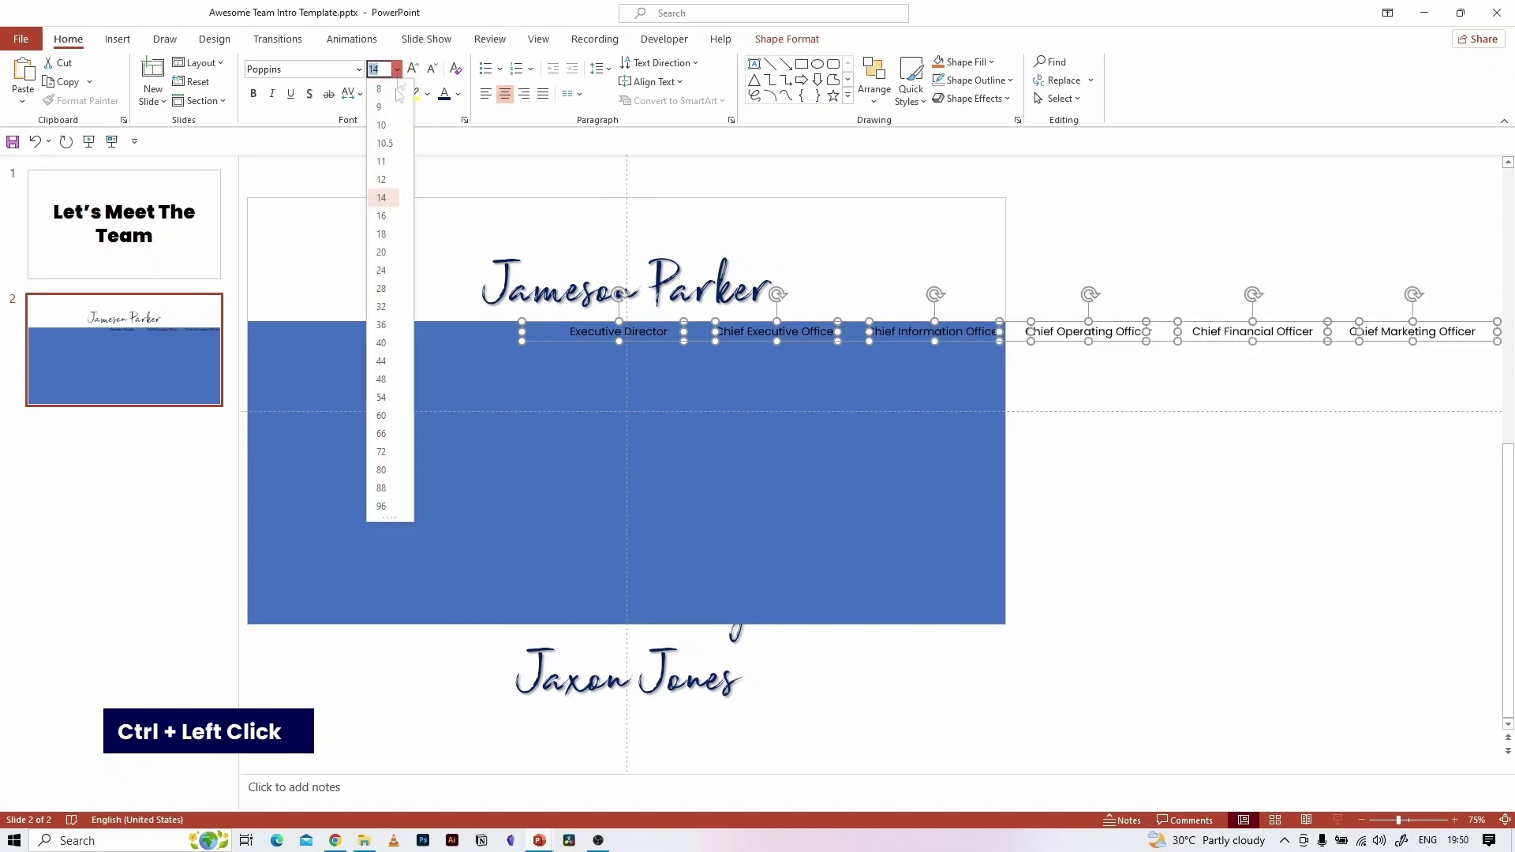
click(382, 216)
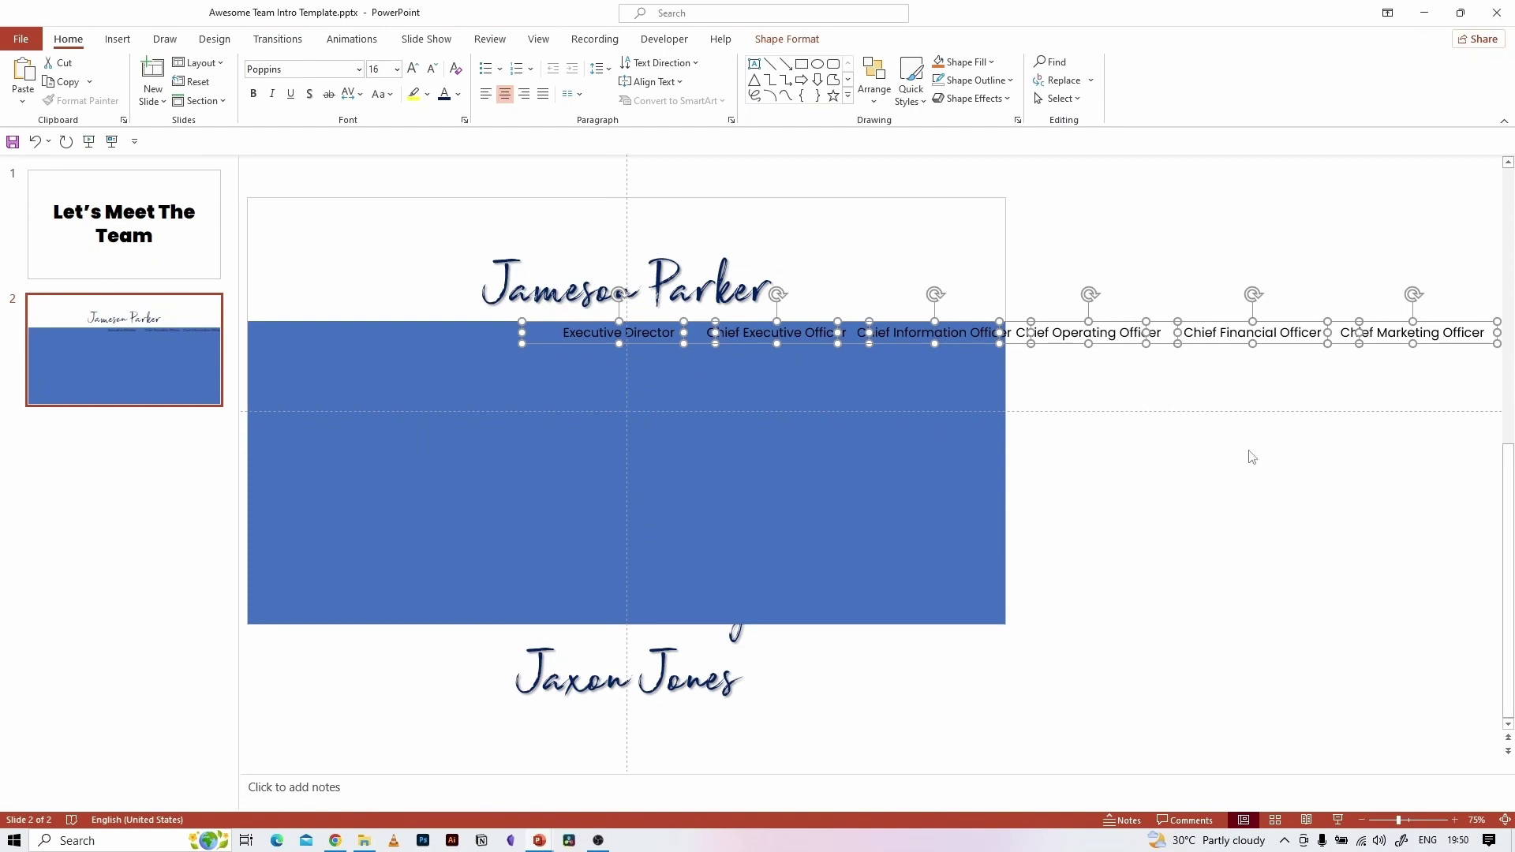
click(1141, 429)
- Move the Chief Marketing Officer title further right, away from the Chief Financial Officer title
scroll(884, 320, down, 1)
click(1401, 388)
drag(1380, 378, 1433, 380)
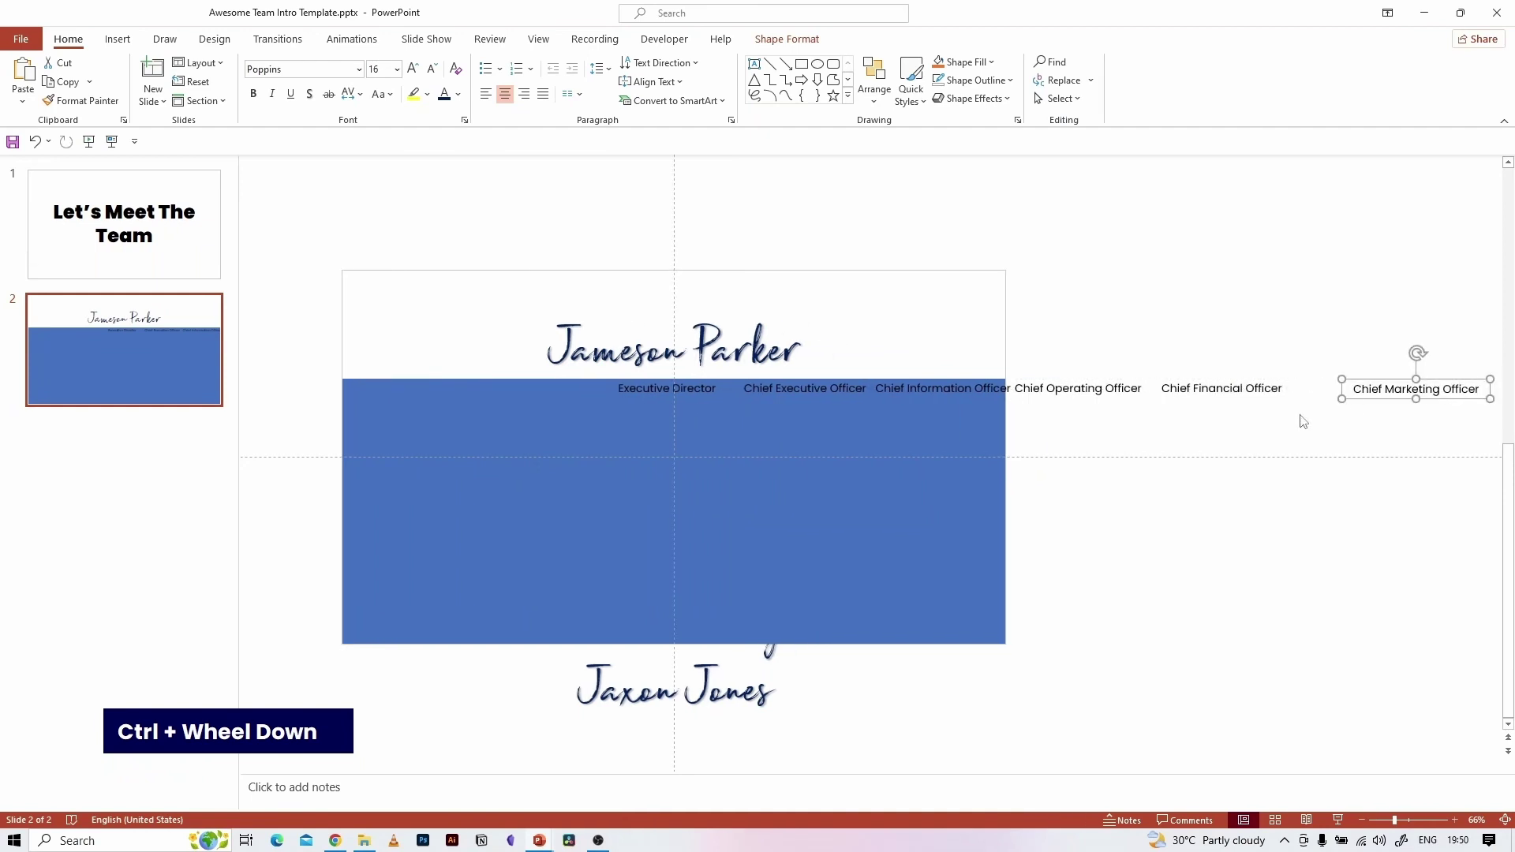
- Delete the word "Chief" from the Executive, Information, Operating, Financial and Marketing Officer titles
click(782, 388)
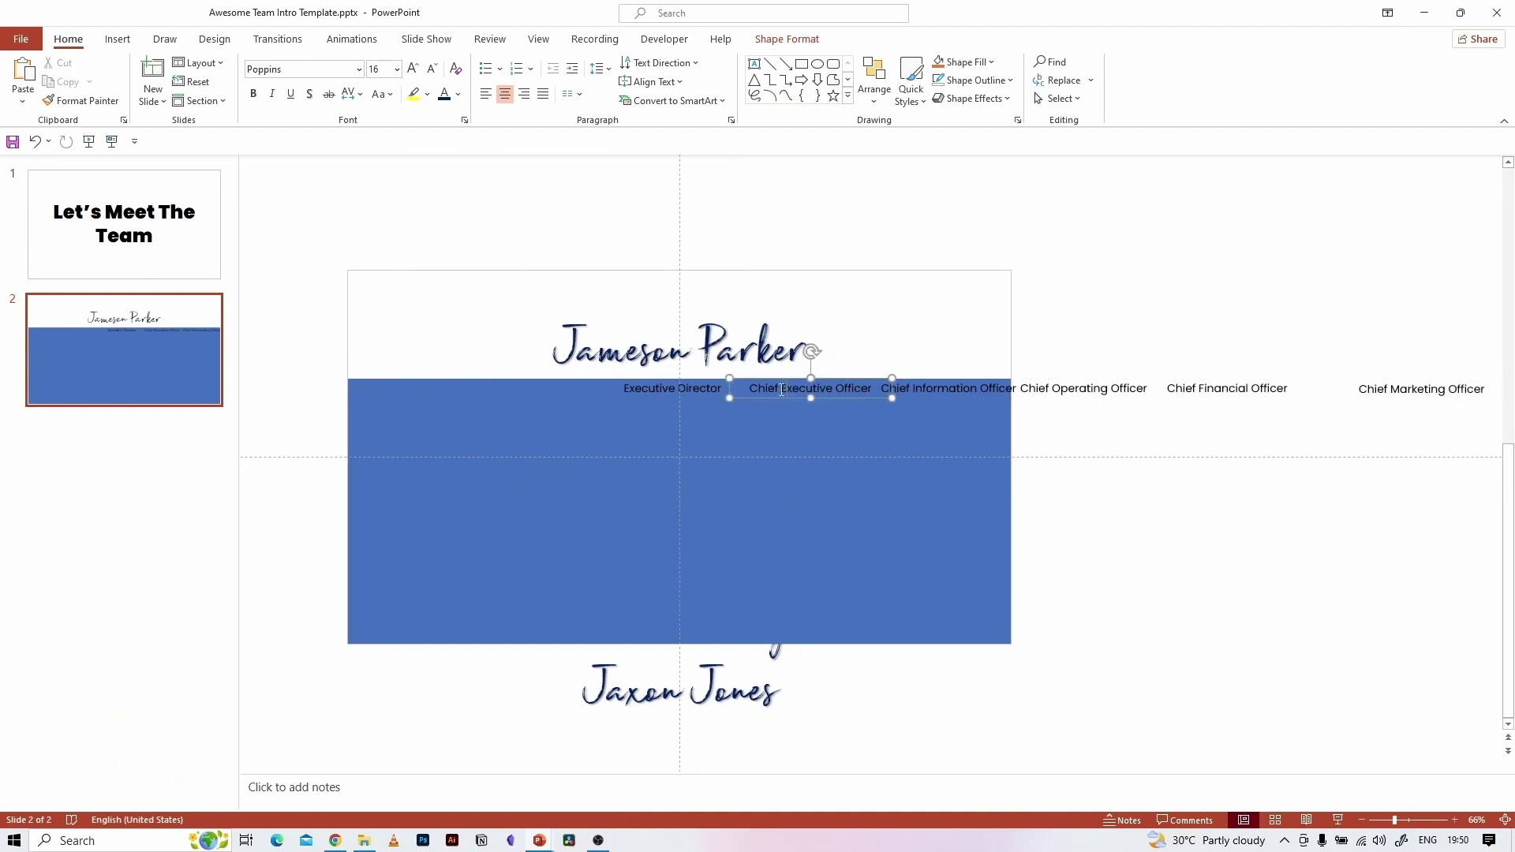
key(Delete)
click(915, 390)
key(Delete)
click(1042, 389)
double_click(1037, 388)
key(Delete)
click(1198, 387)
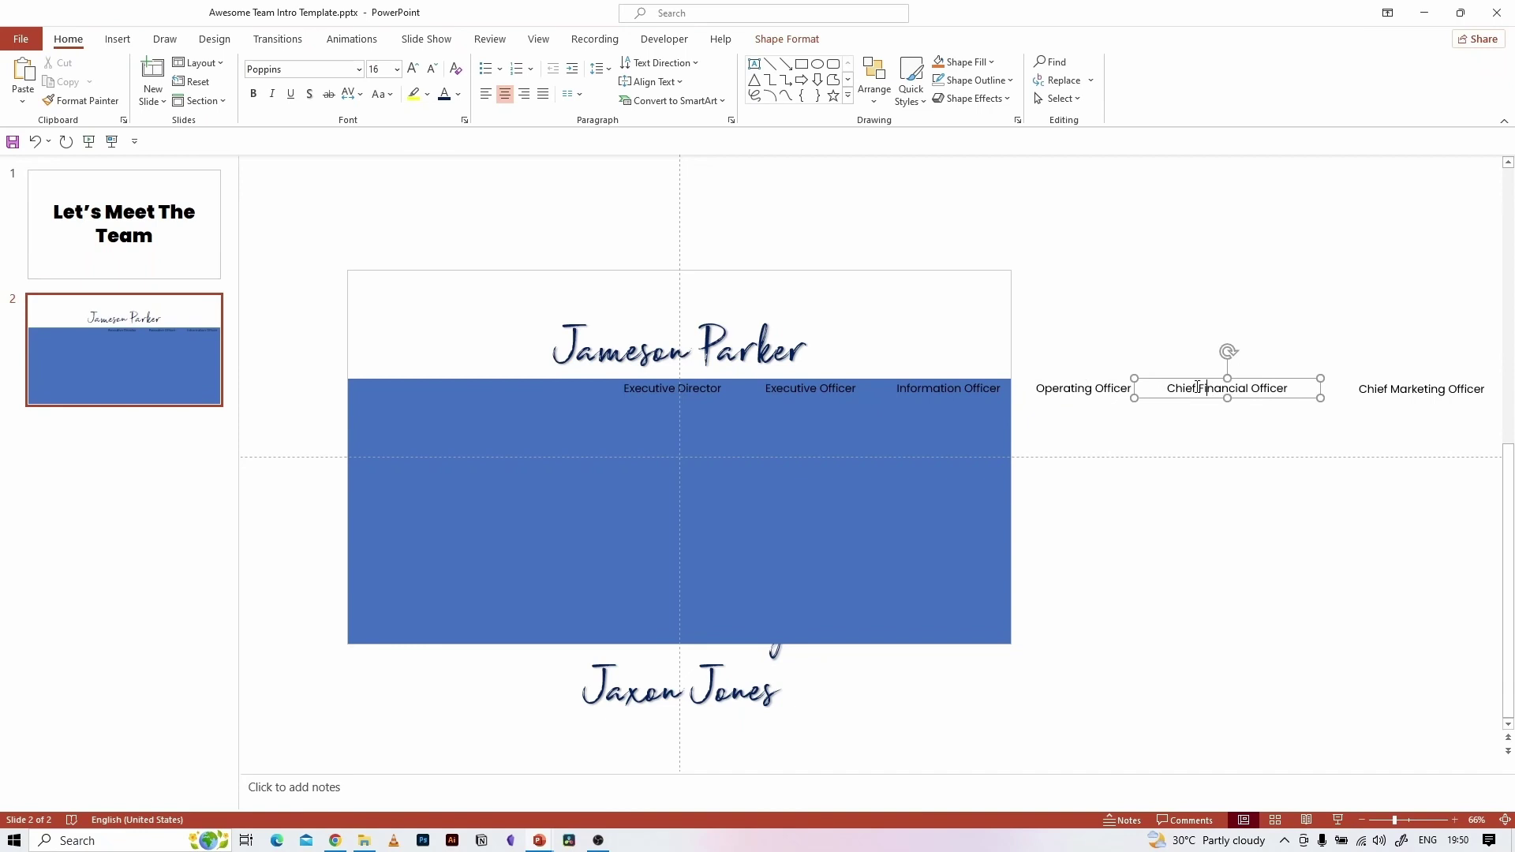
double_click(1197, 388)
key(Delete)
click(1369, 389)
double_click(1370, 389)
key(Delete)
- Select the six shortened job titles and distribute them horizontally
ctrl+click(723, 389)
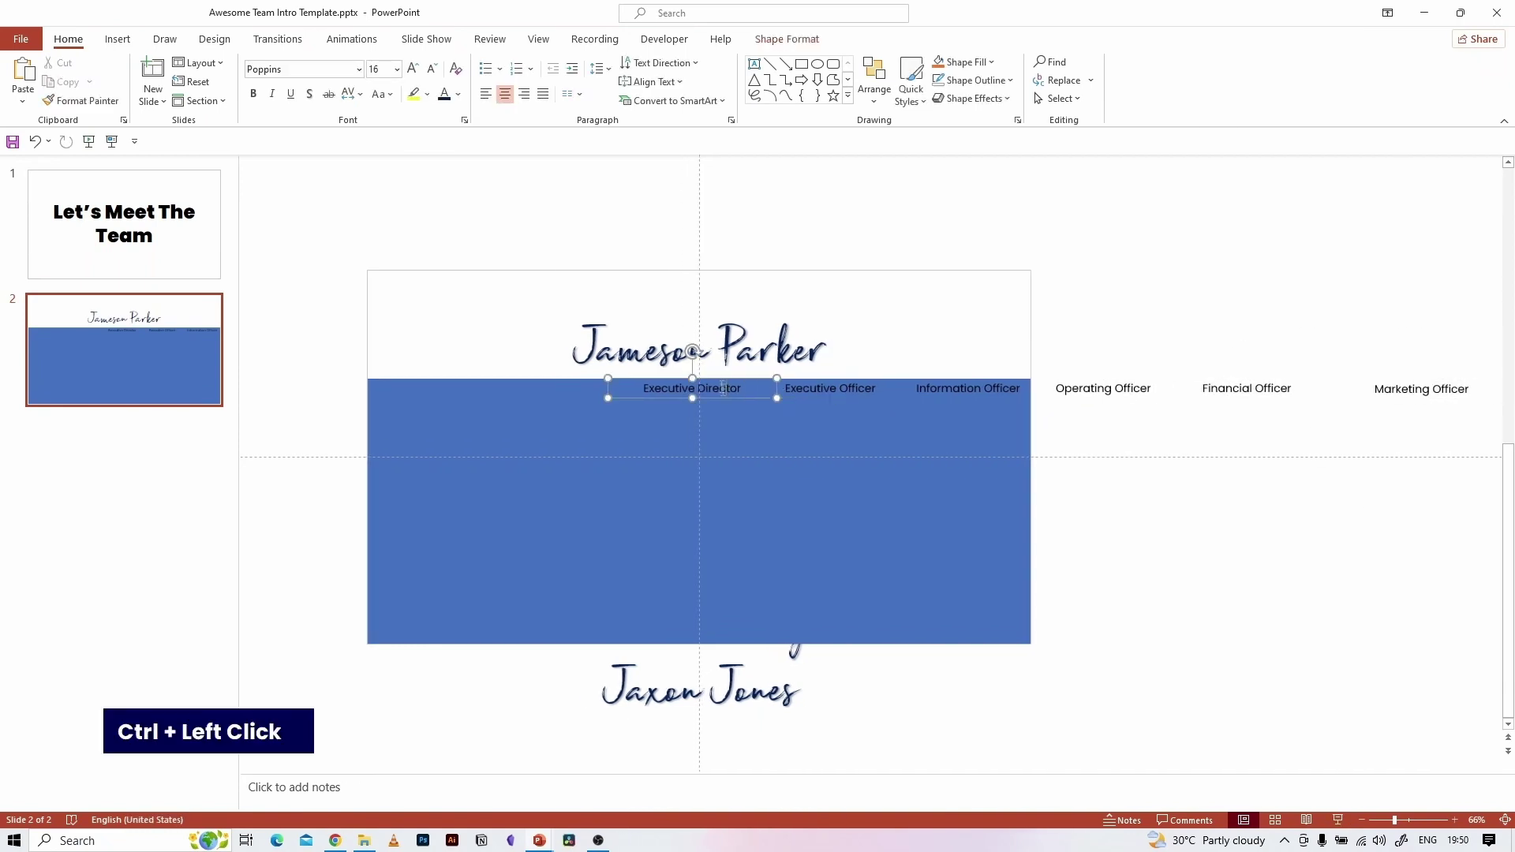
ctrl+click(963, 388)
ctrl+click(1104, 388)
ctrl+click(1247, 389)
ctrl+click(1422, 390)
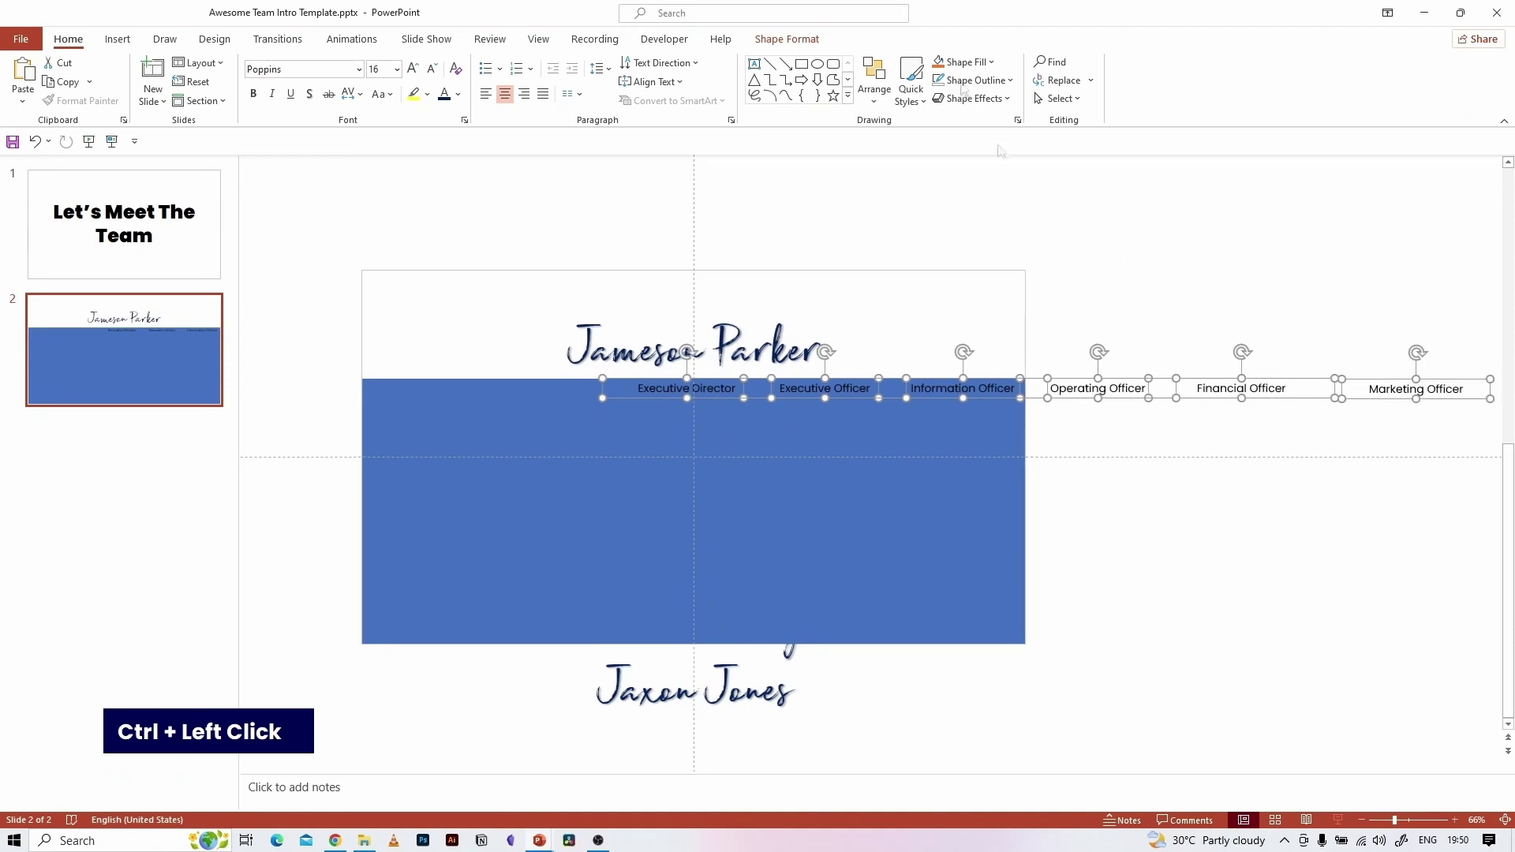
click(813, 41)
click(1114, 63)
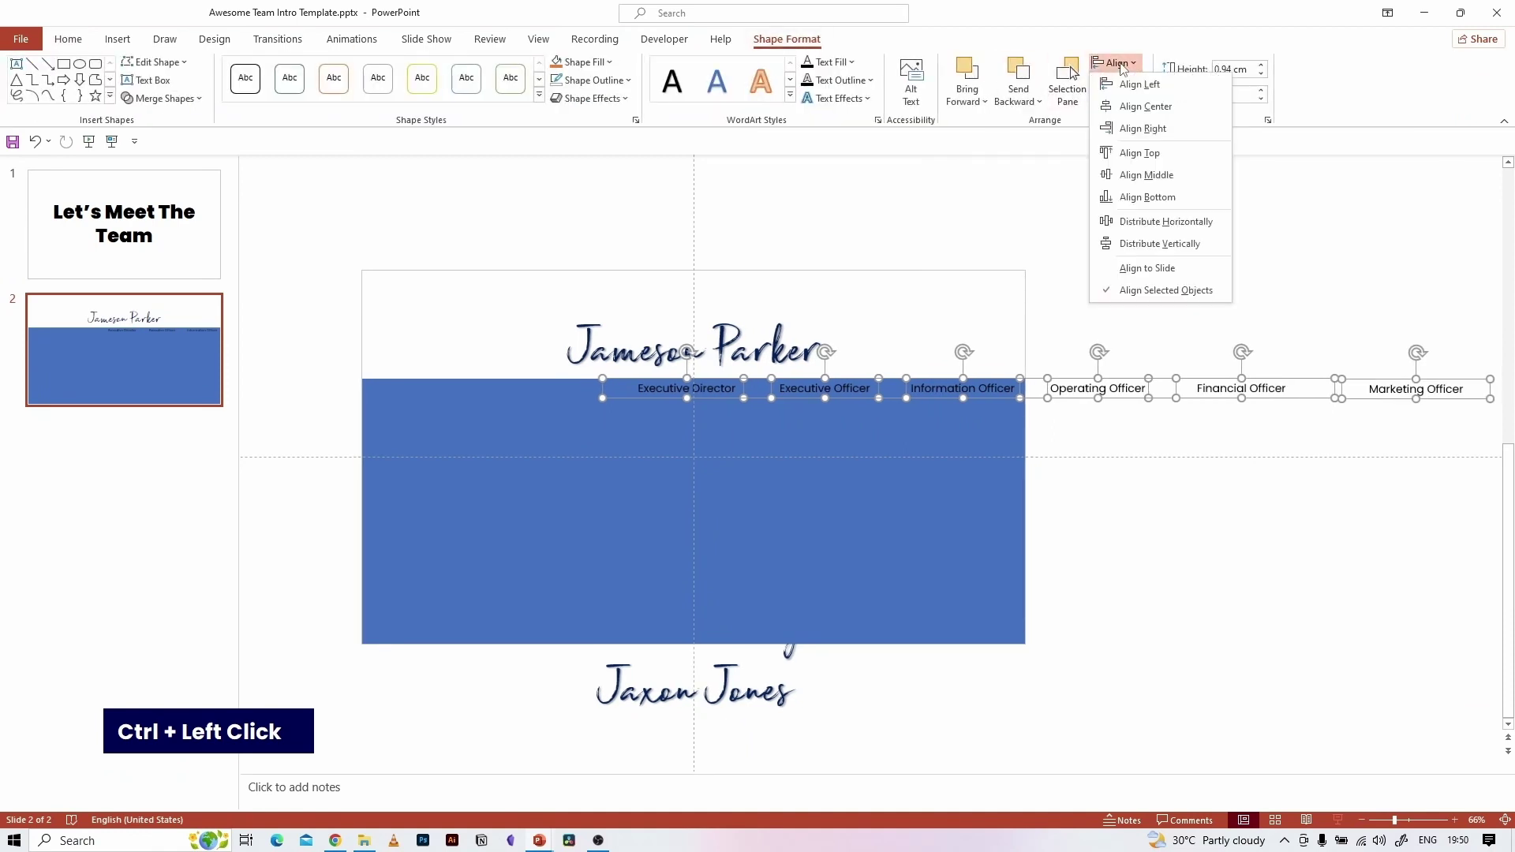
click(1140, 210)
click(1151, 510)
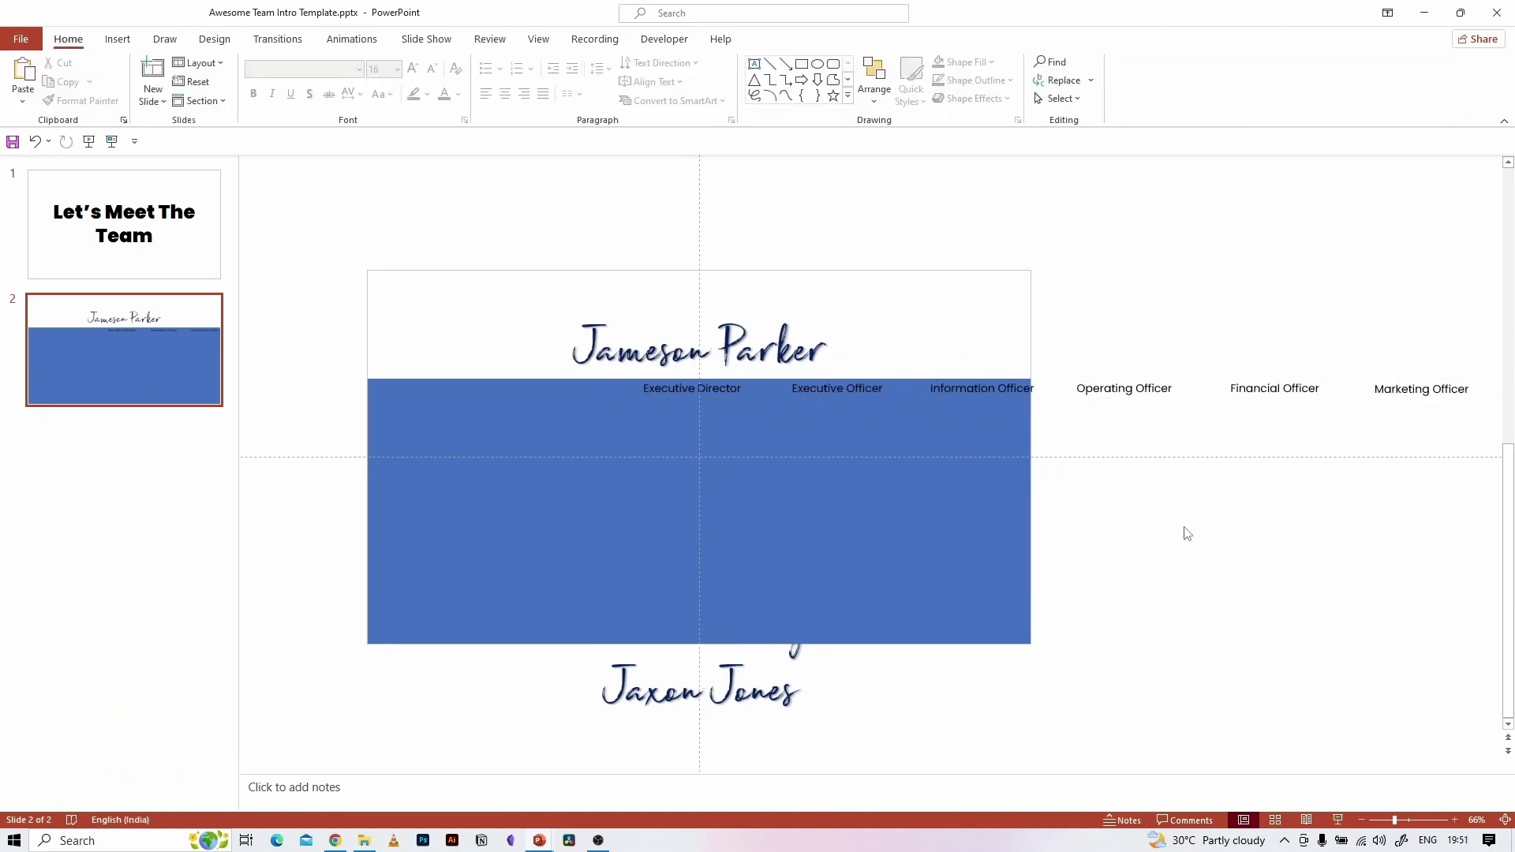
- Duplicate the blue rectangle over the original and narrow the copy from its left side to about 13 cm wide
click(537, 451)
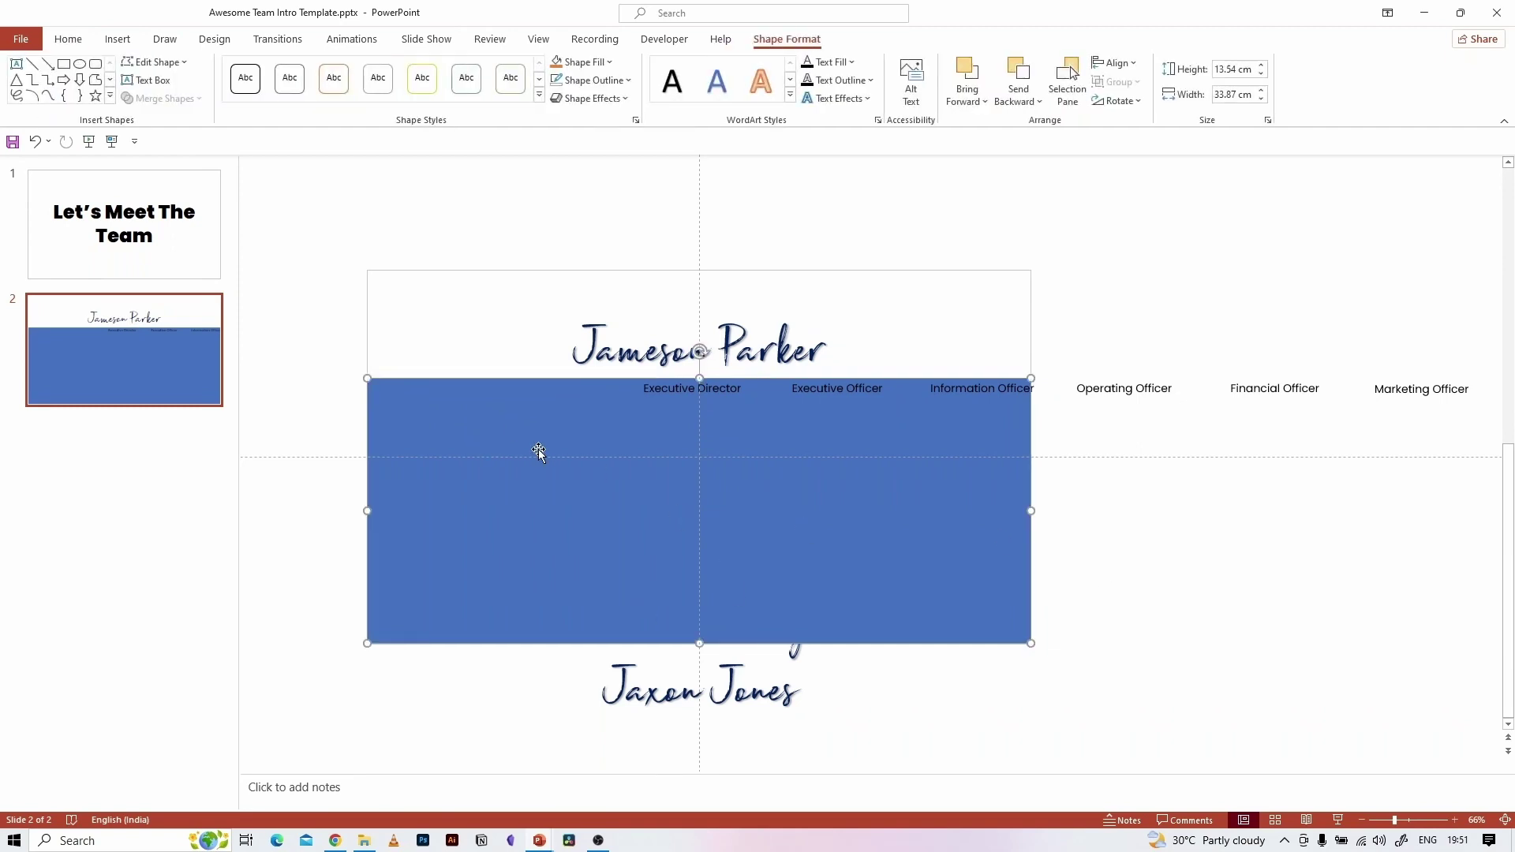
key(ctrl+d)
drag(551, 483, 545, 475)
drag(369, 511, 564, 503)
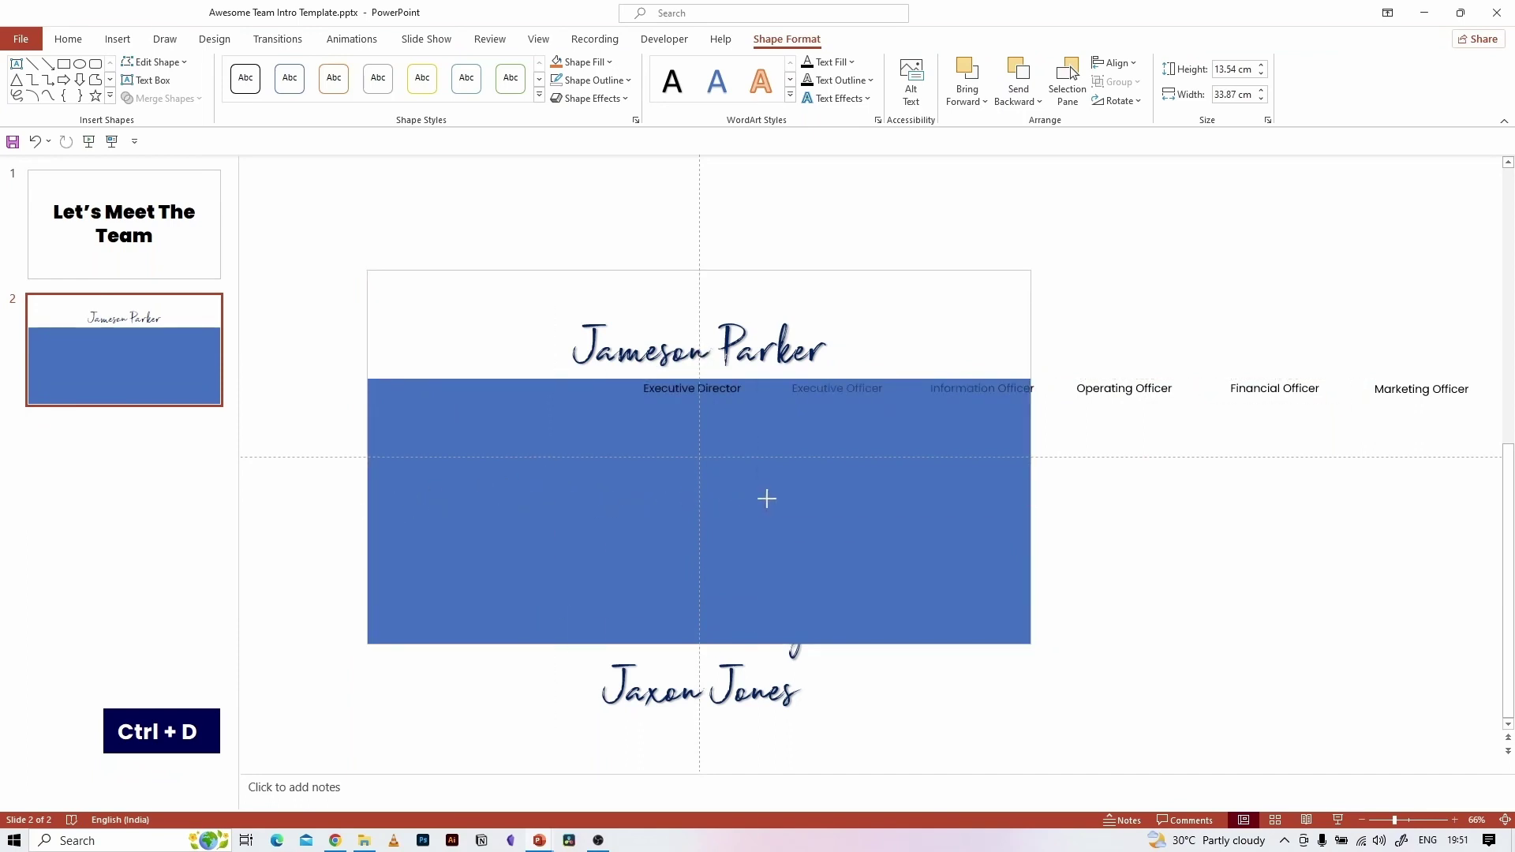
drag(778, 498, 777, 497)
- Duplicate the narrowed rectangle and align the copy to the slide's bottom and left edges
key(ctrl+d)
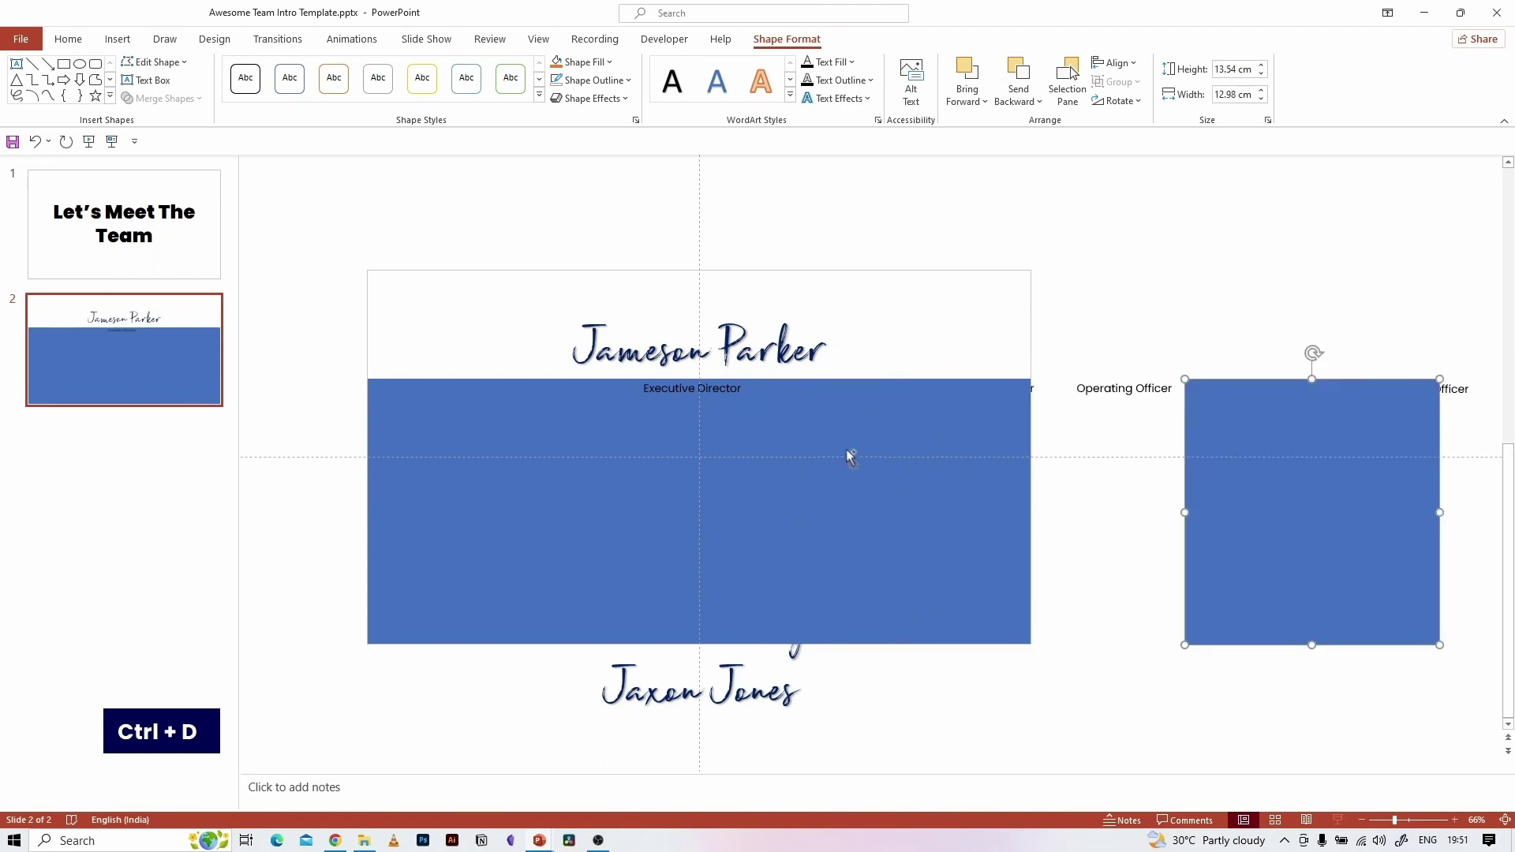
drag(1300, 487, 509, 470)
click(1115, 62)
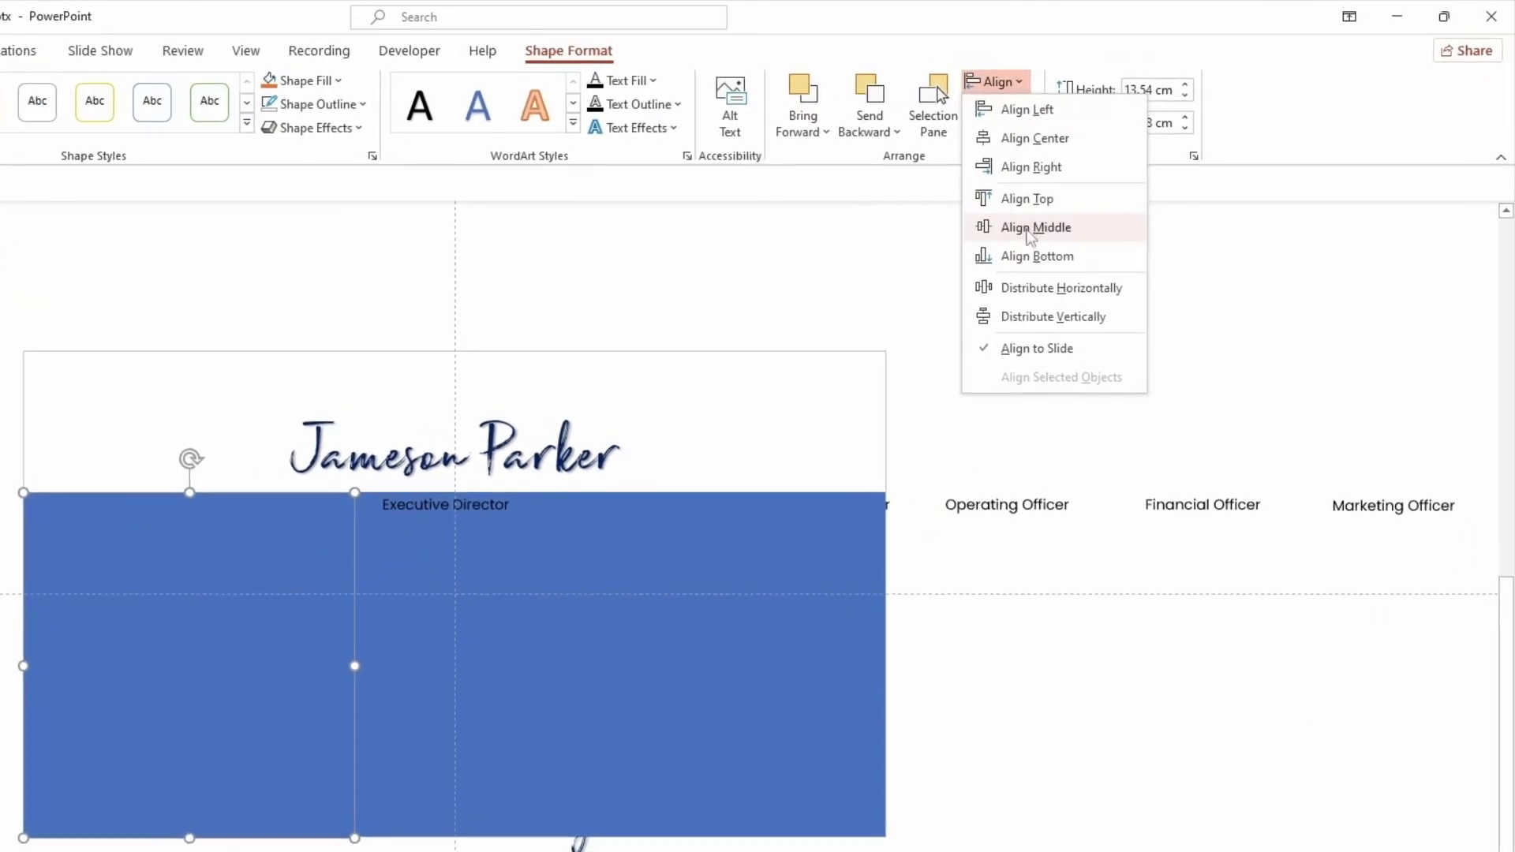
click(1031, 263)
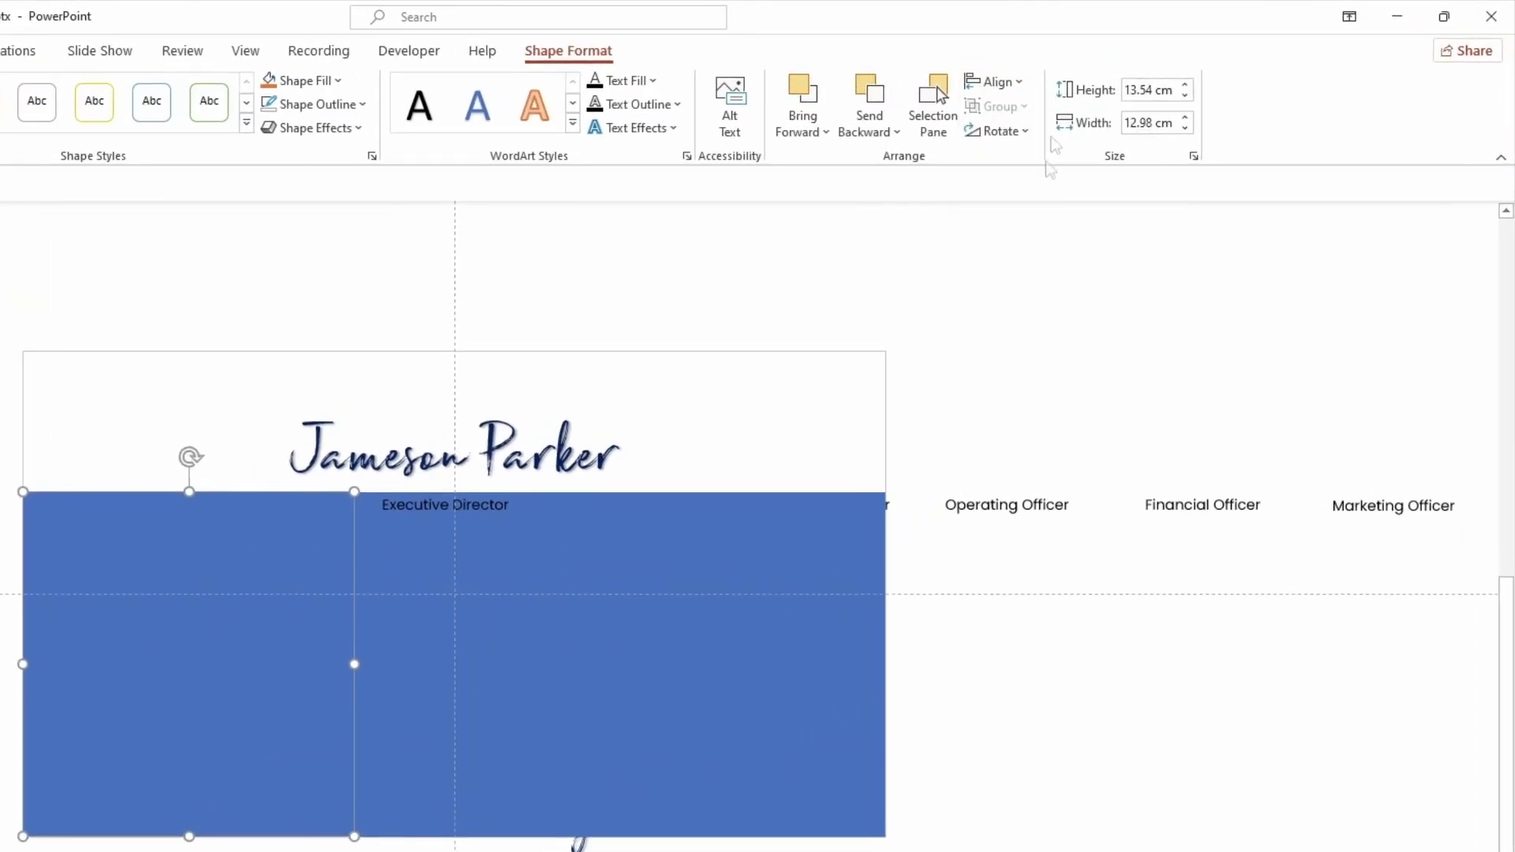
click(1016, 82)
click(1016, 111)
click(1058, 757)
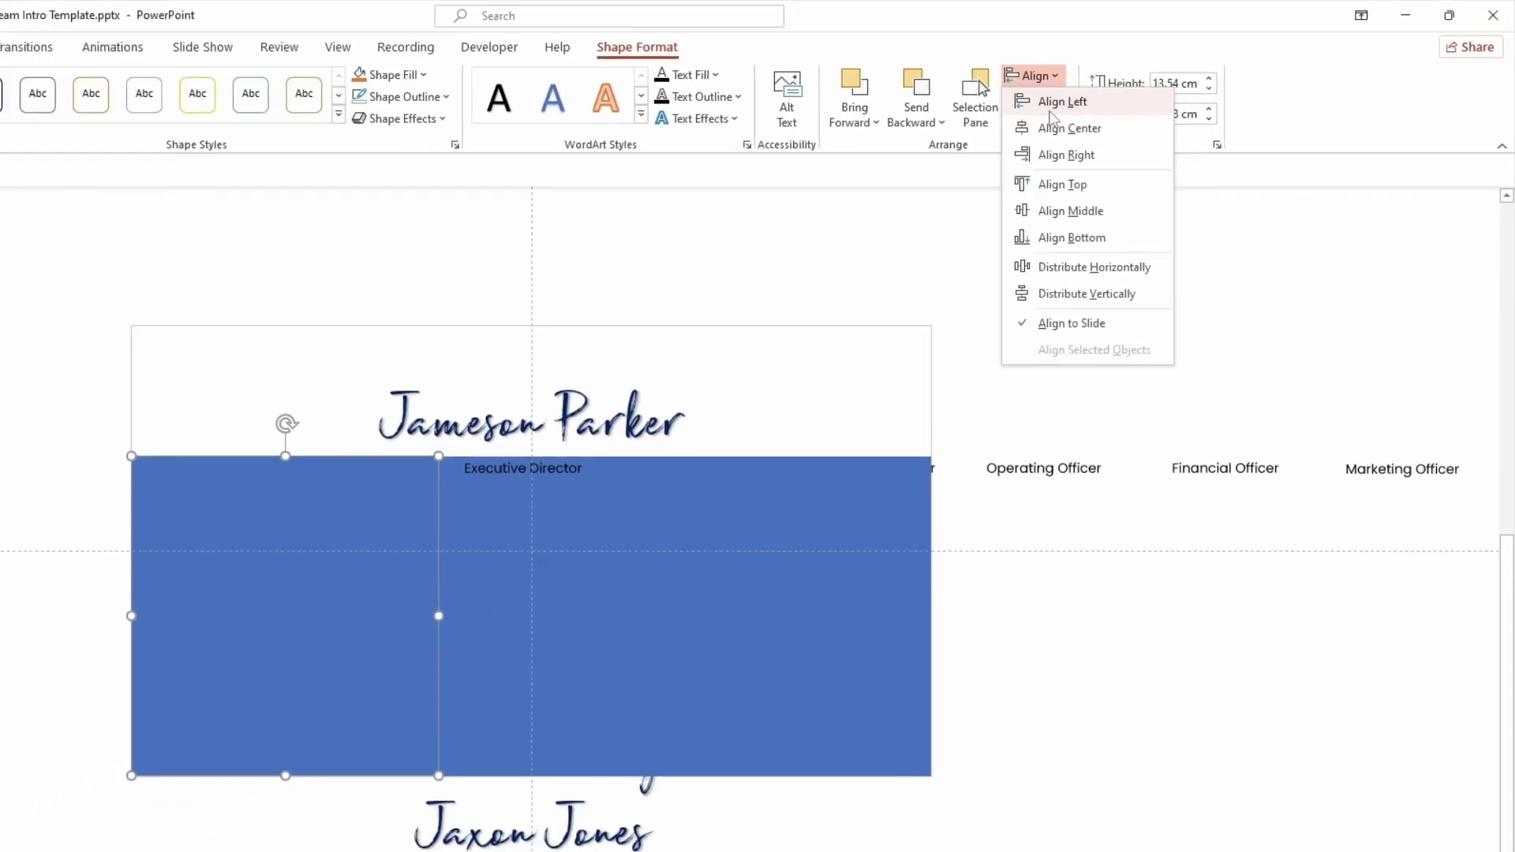
- Select both narrow rectangles and fill them with orange
click(538, 475)
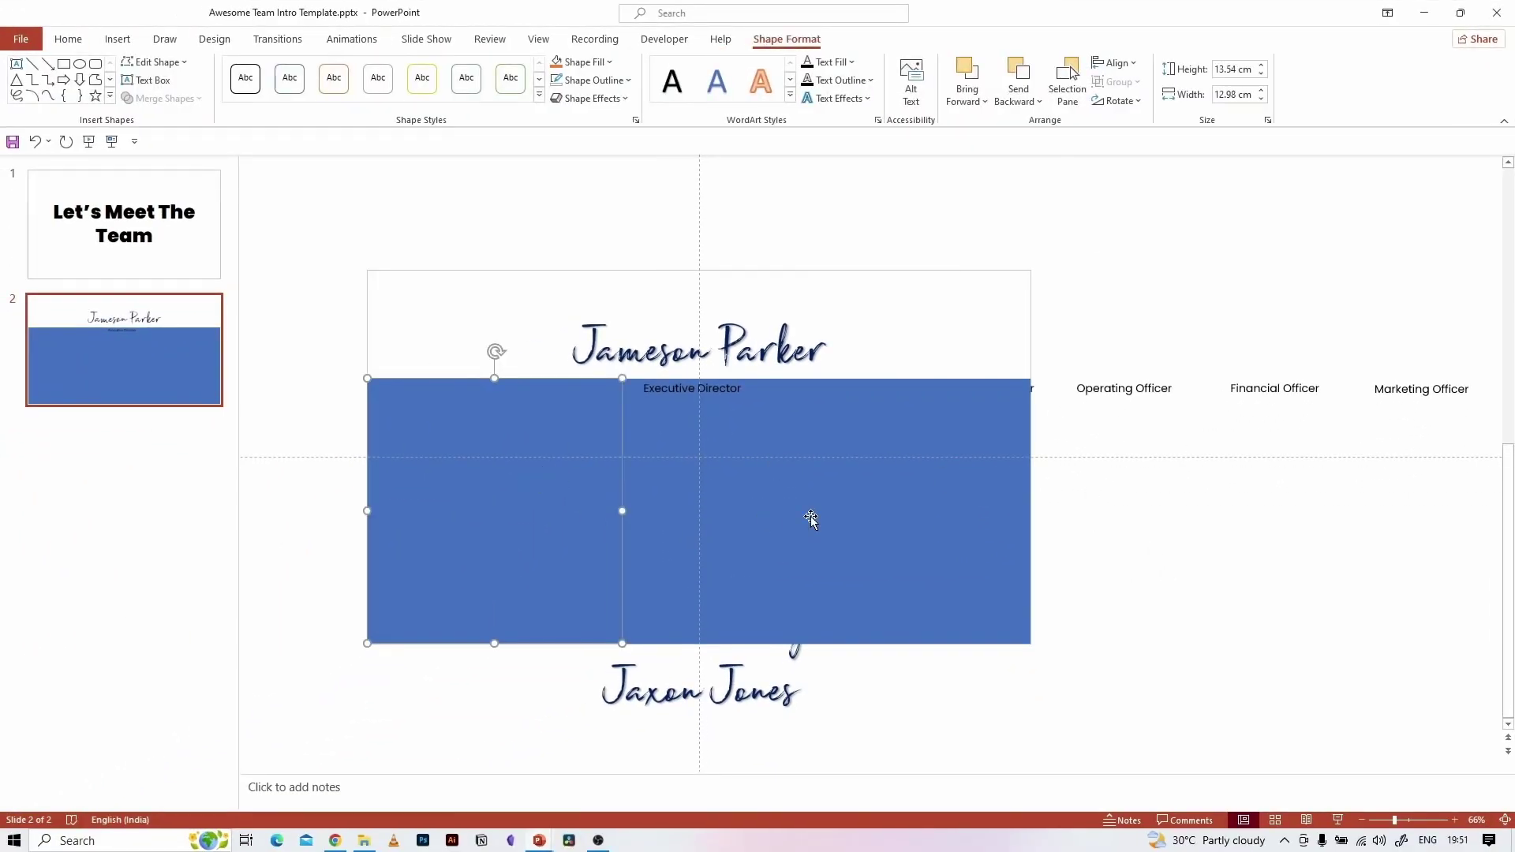
ctrl+click(914, 491)
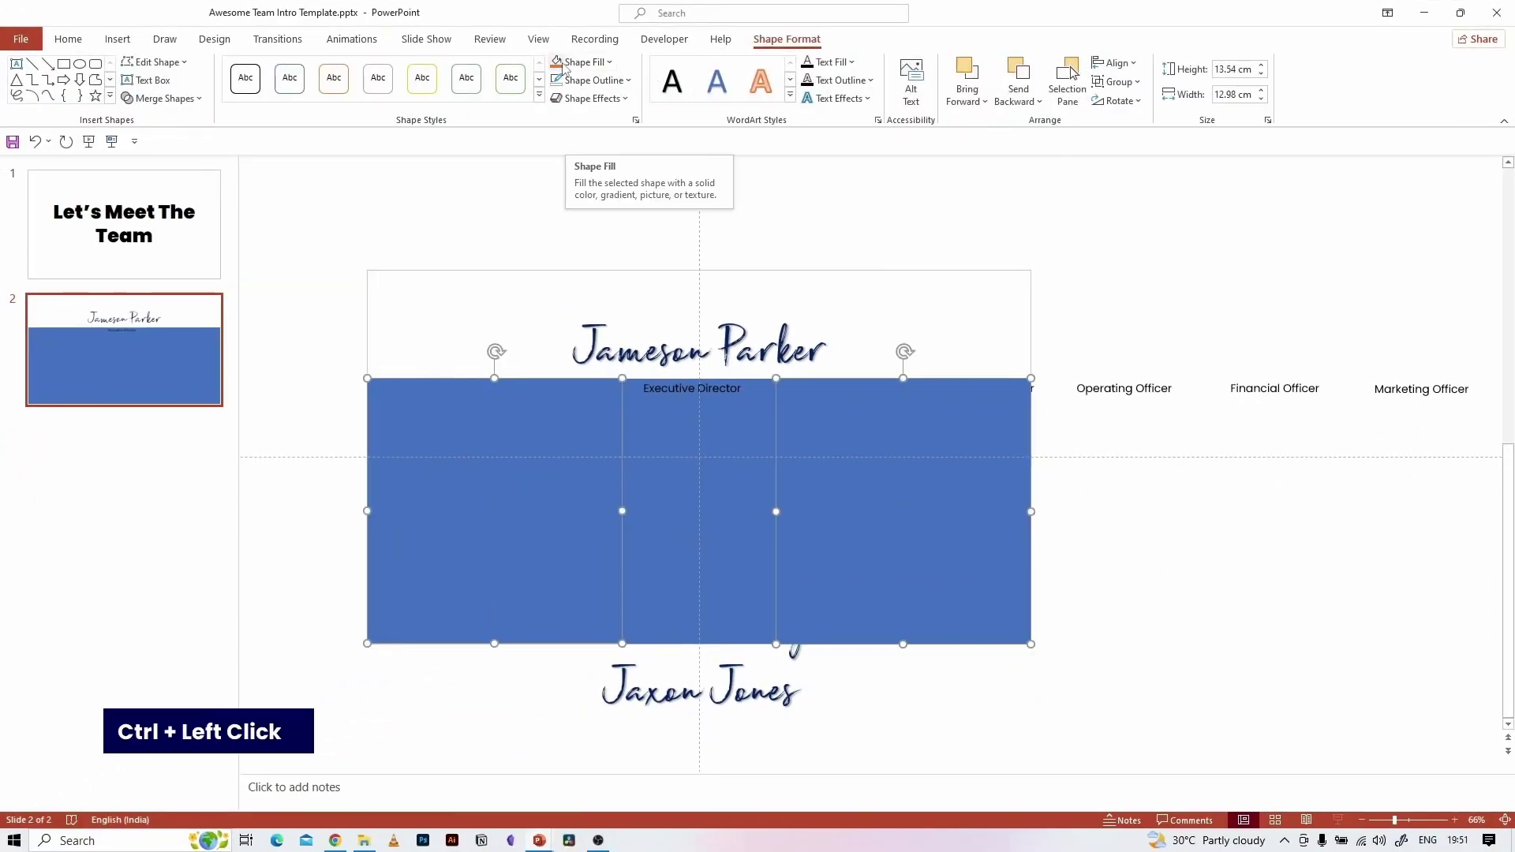
click(608, 63)
click(1196, 552)
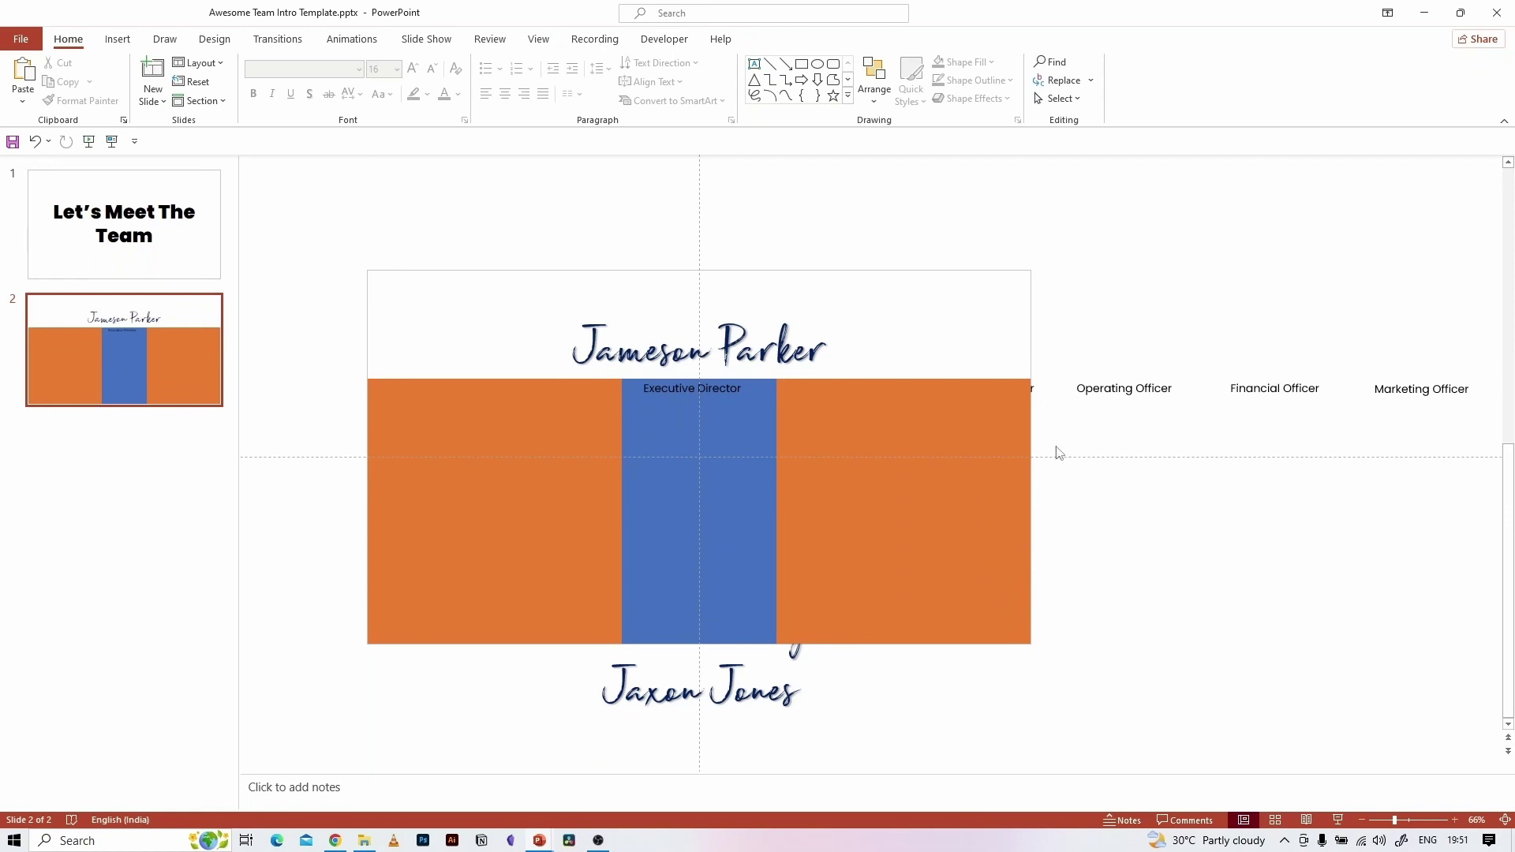
- Select all the handwritten team member names, excluding the Executive Director title, and group them
click(775, 348)
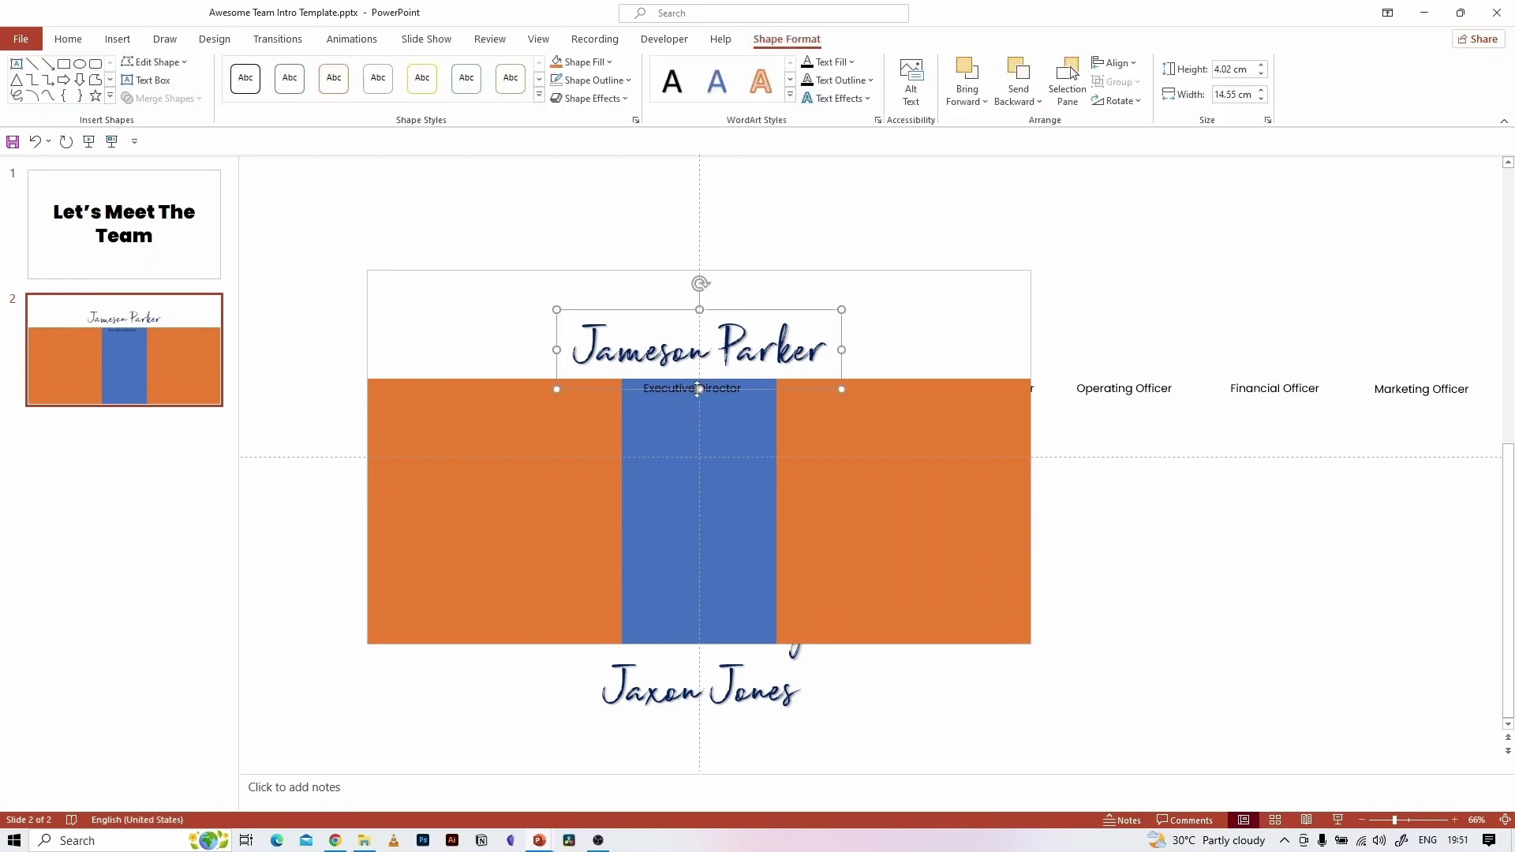
drag(507, 247, 872, 737)
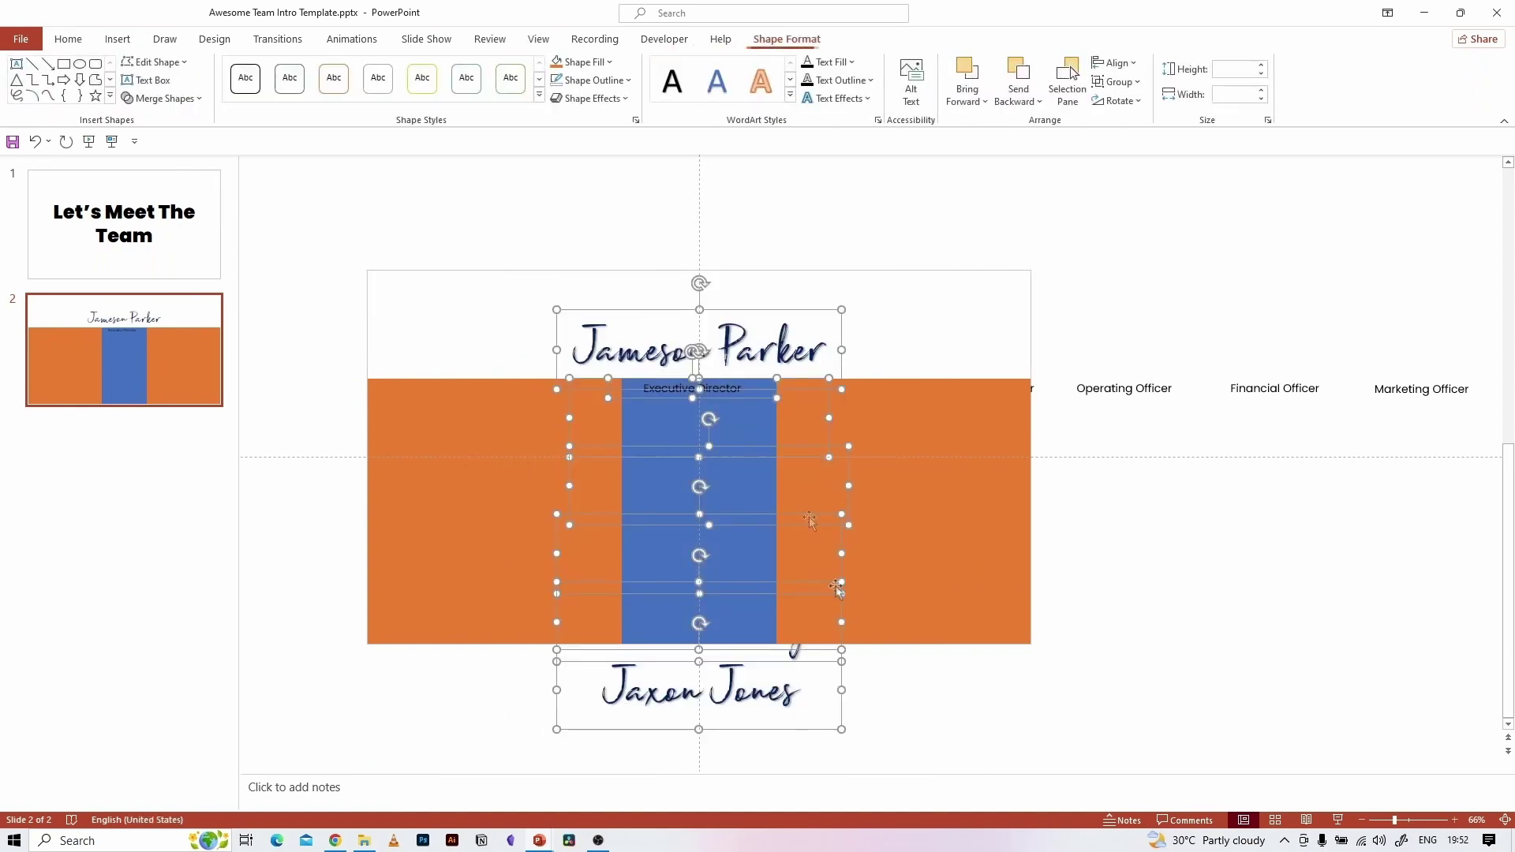
ctrl+click(609, 389)
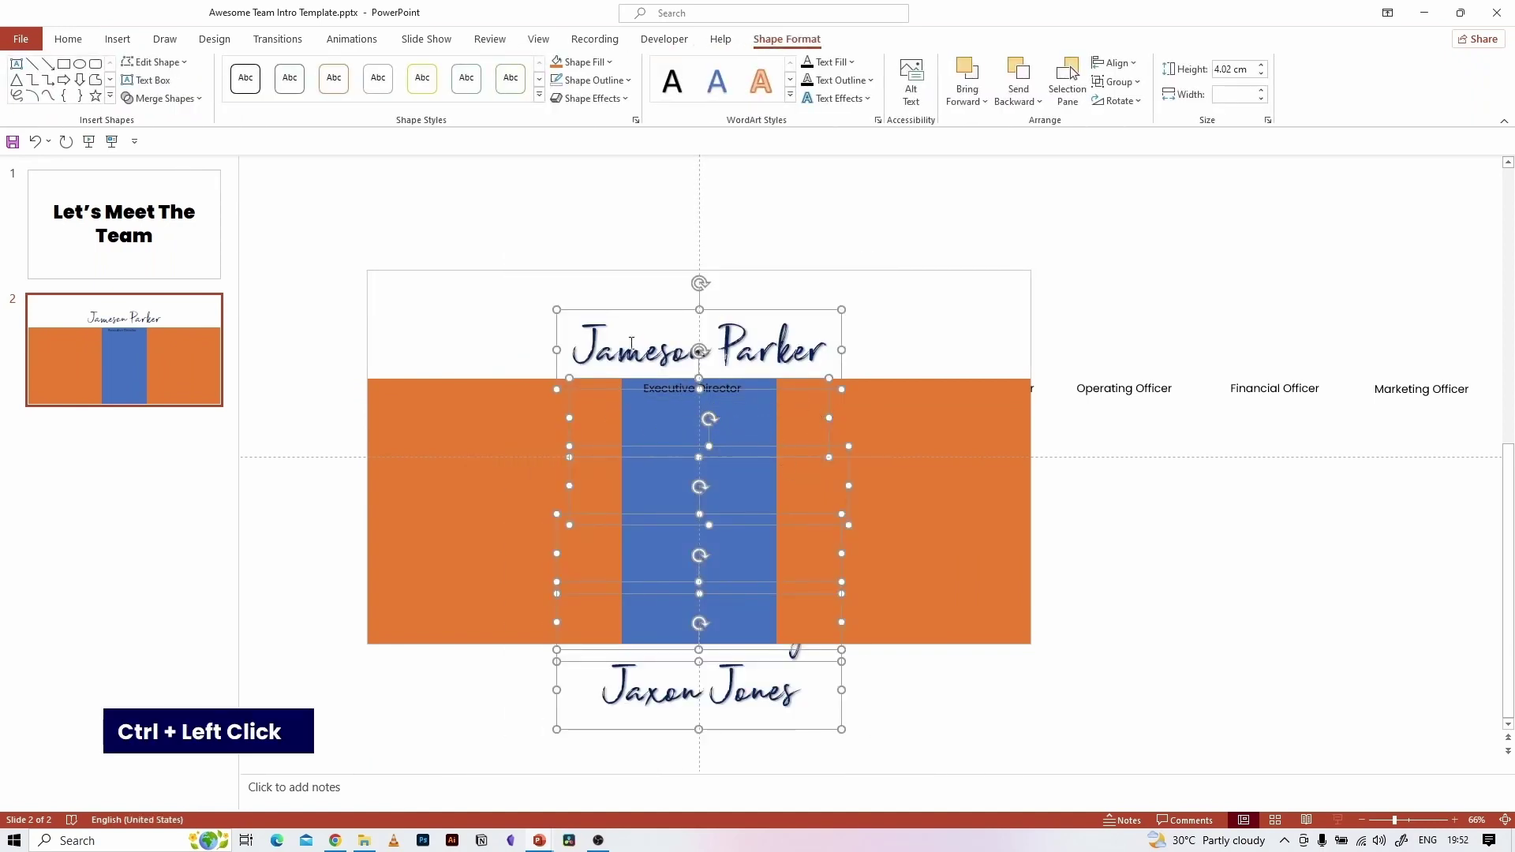
key(ctrl+g)
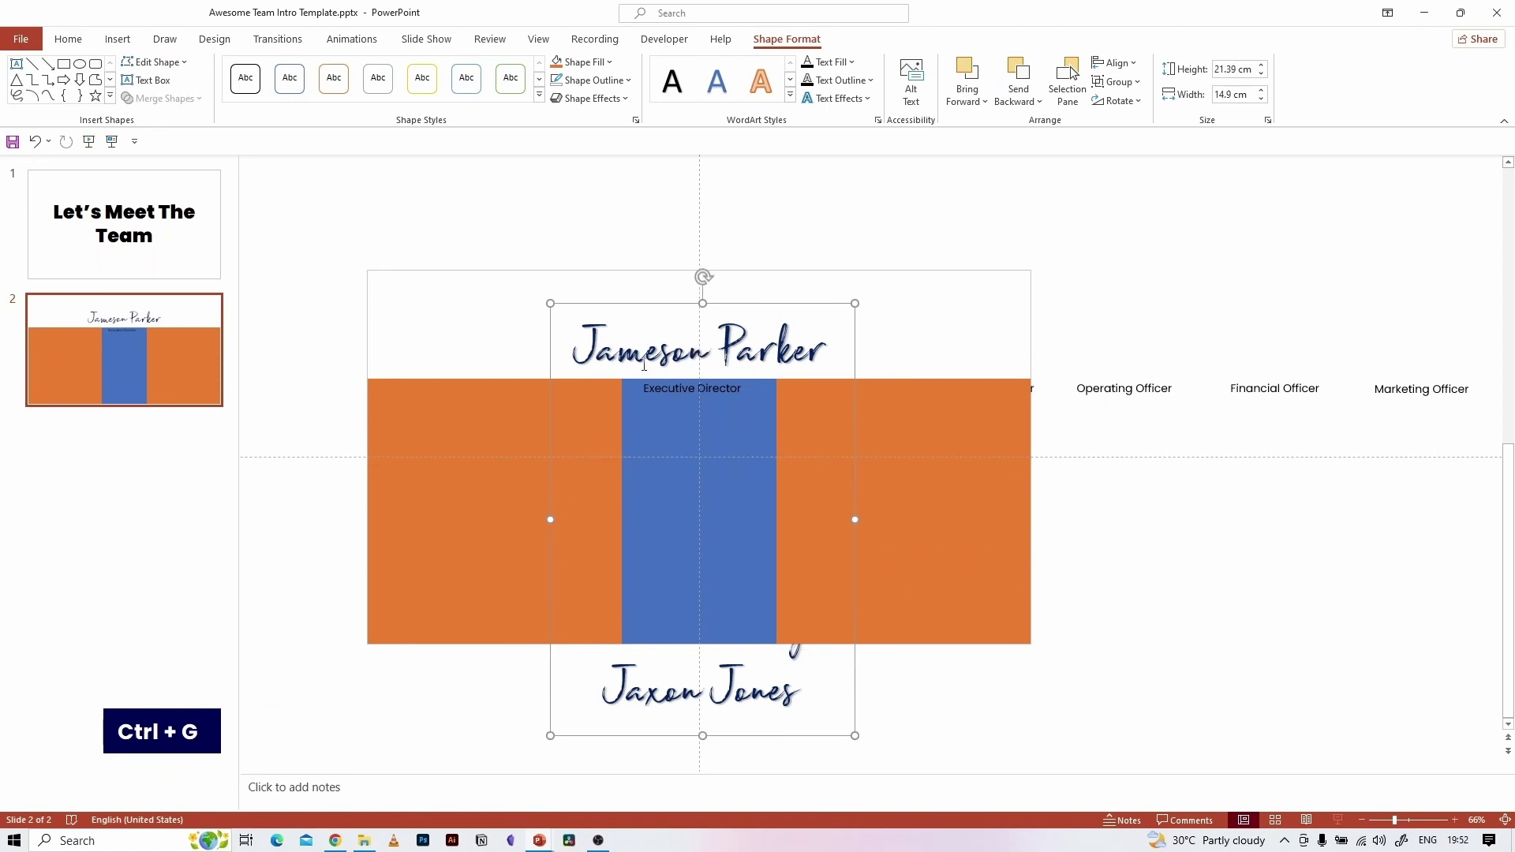
- Move the right orange rectangle down to uncover the job titles and group all six titles
click(663, 387)
ctrl+click(805, 397)
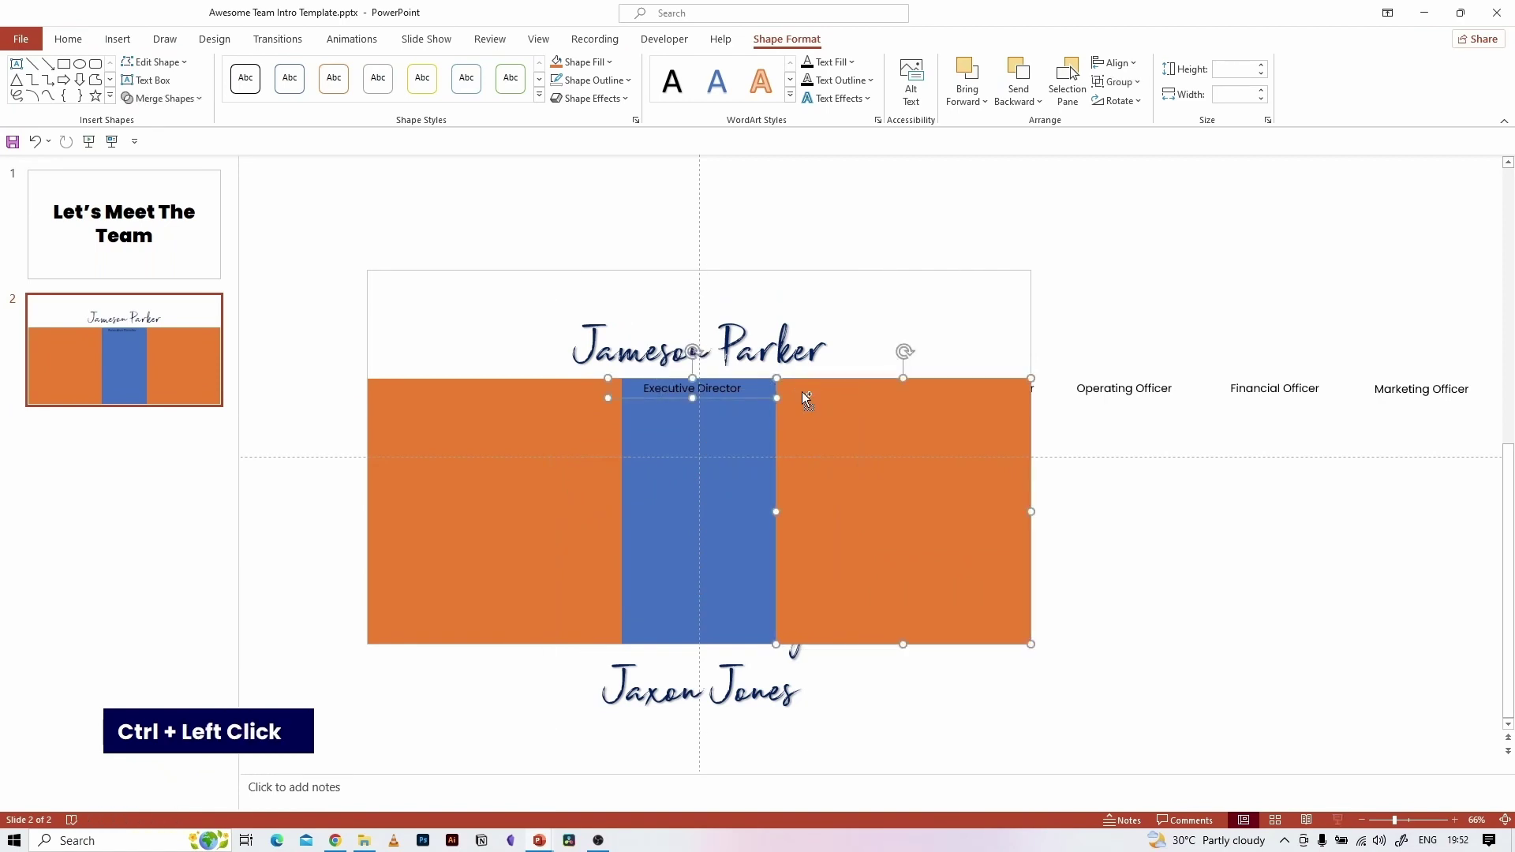
click(1180, 500)
click(947, 486)
drag(947, 485, 947, 528)
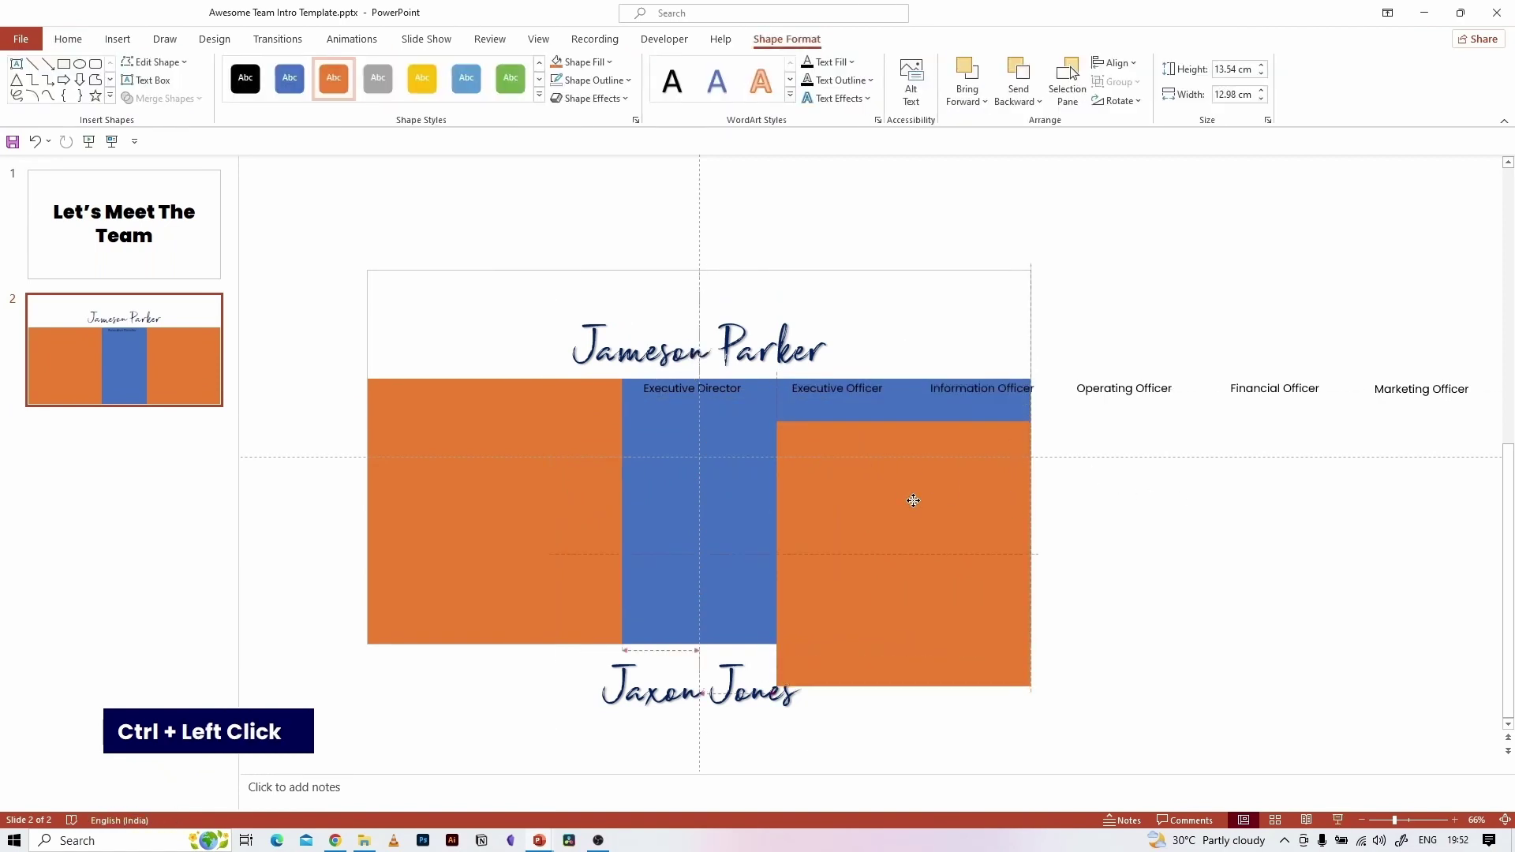
click(733, 390)
ctrl+click(837, 388)
ctrl+click(979, 388)
ctrl+click(1125, 388)
ctrl+click(1266, 392)
ctrl+click(1391, 389)
key(ctrl+g)
- Move the right orange rectangle back up and align it to the slide's bottom and right edges
click(897, 534)
drag(945, 555, 964, 514)
click(1116, 62)
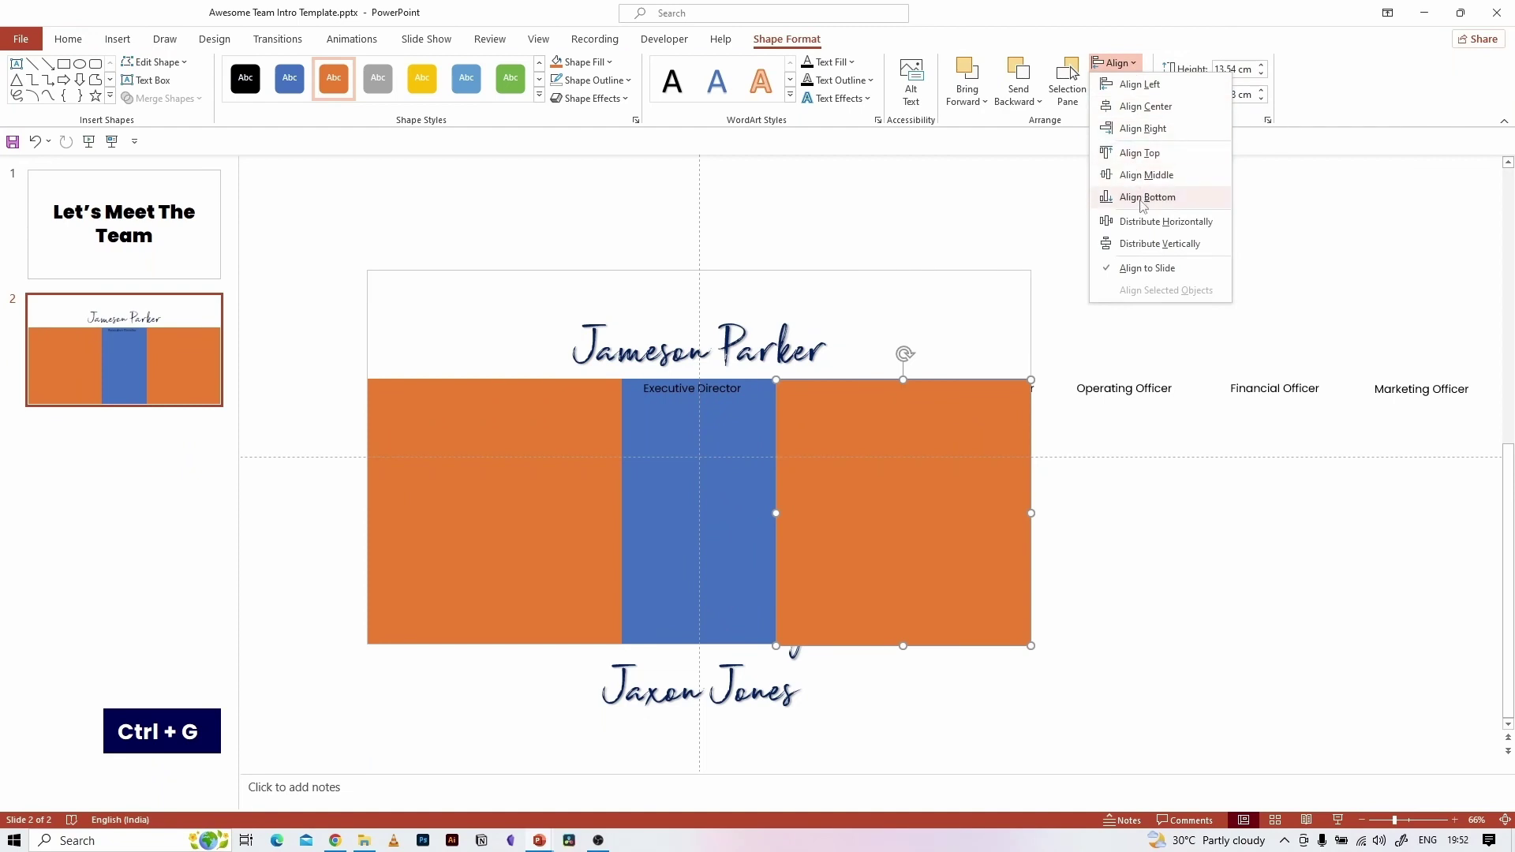
click(1143, 202)
click(1131, 69)
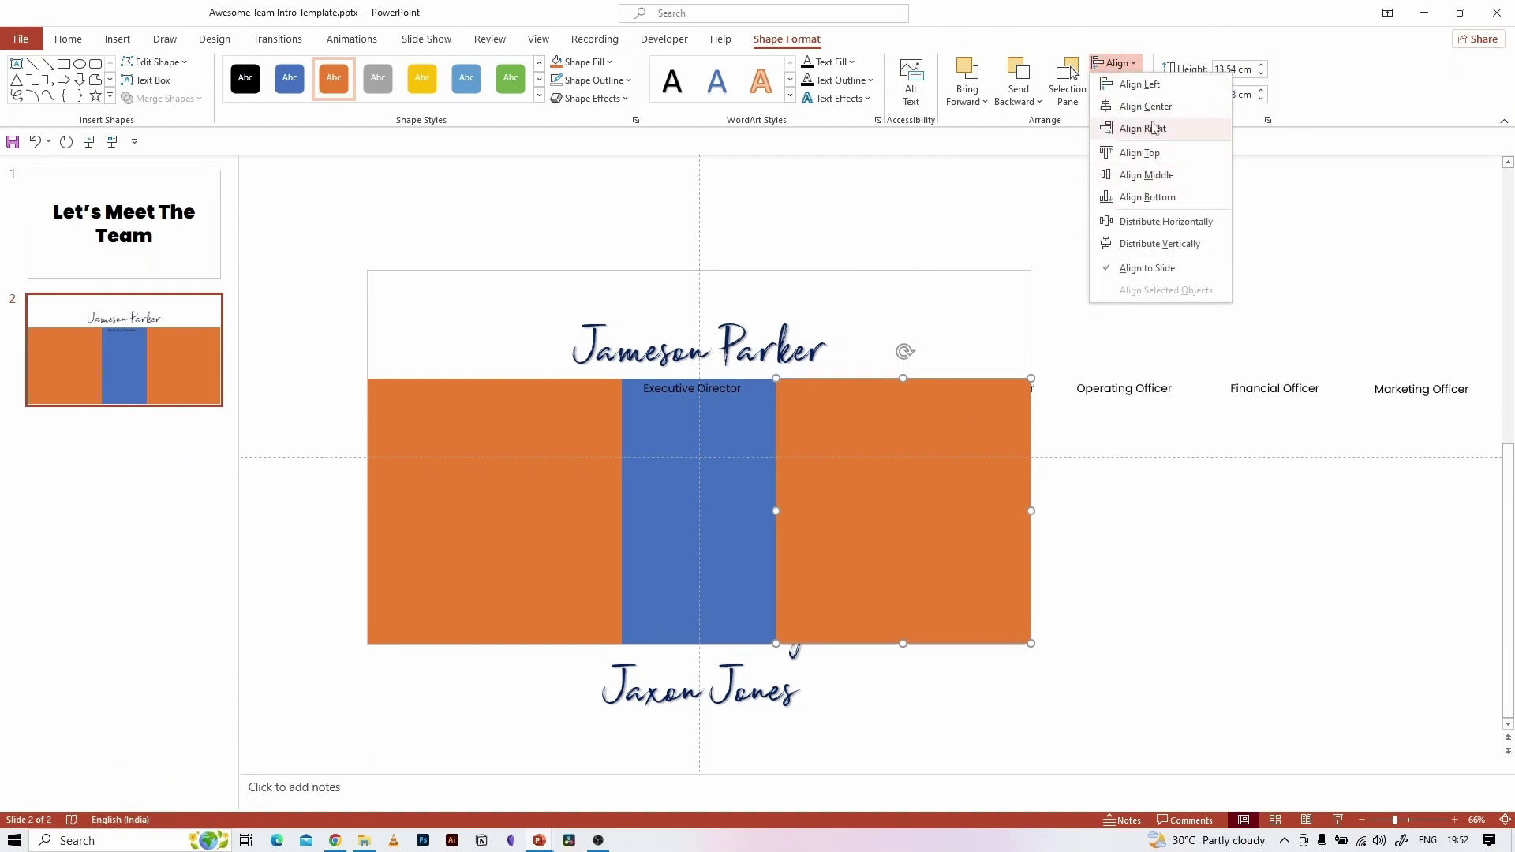
click(1152, 126)
click(1146, 438)
- Select the job title group and set its text fill to a solid bright blue from the standard colours
click(720, 379)
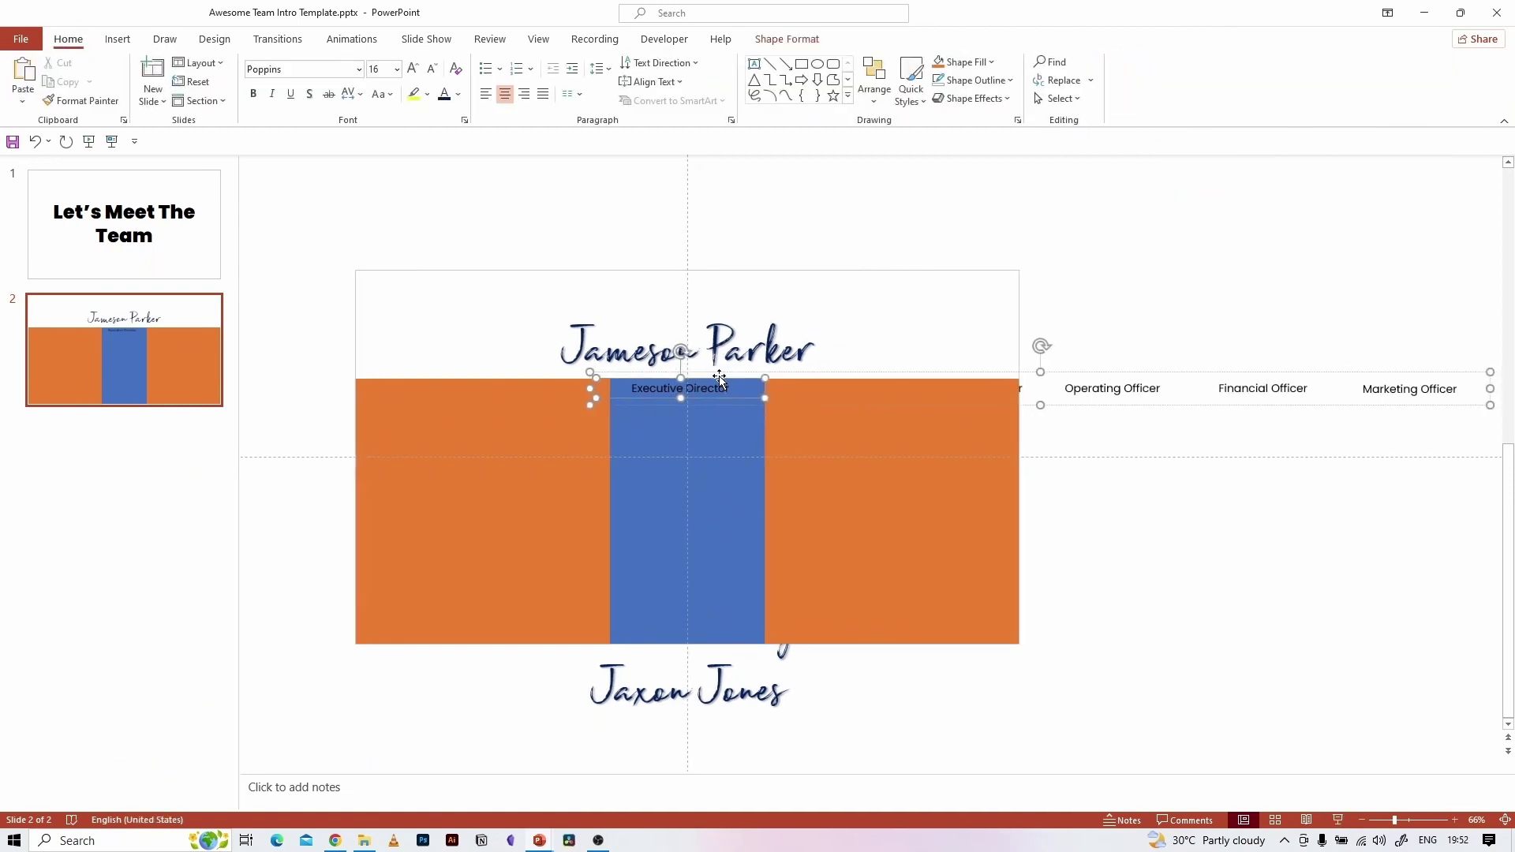
click(720, 374)
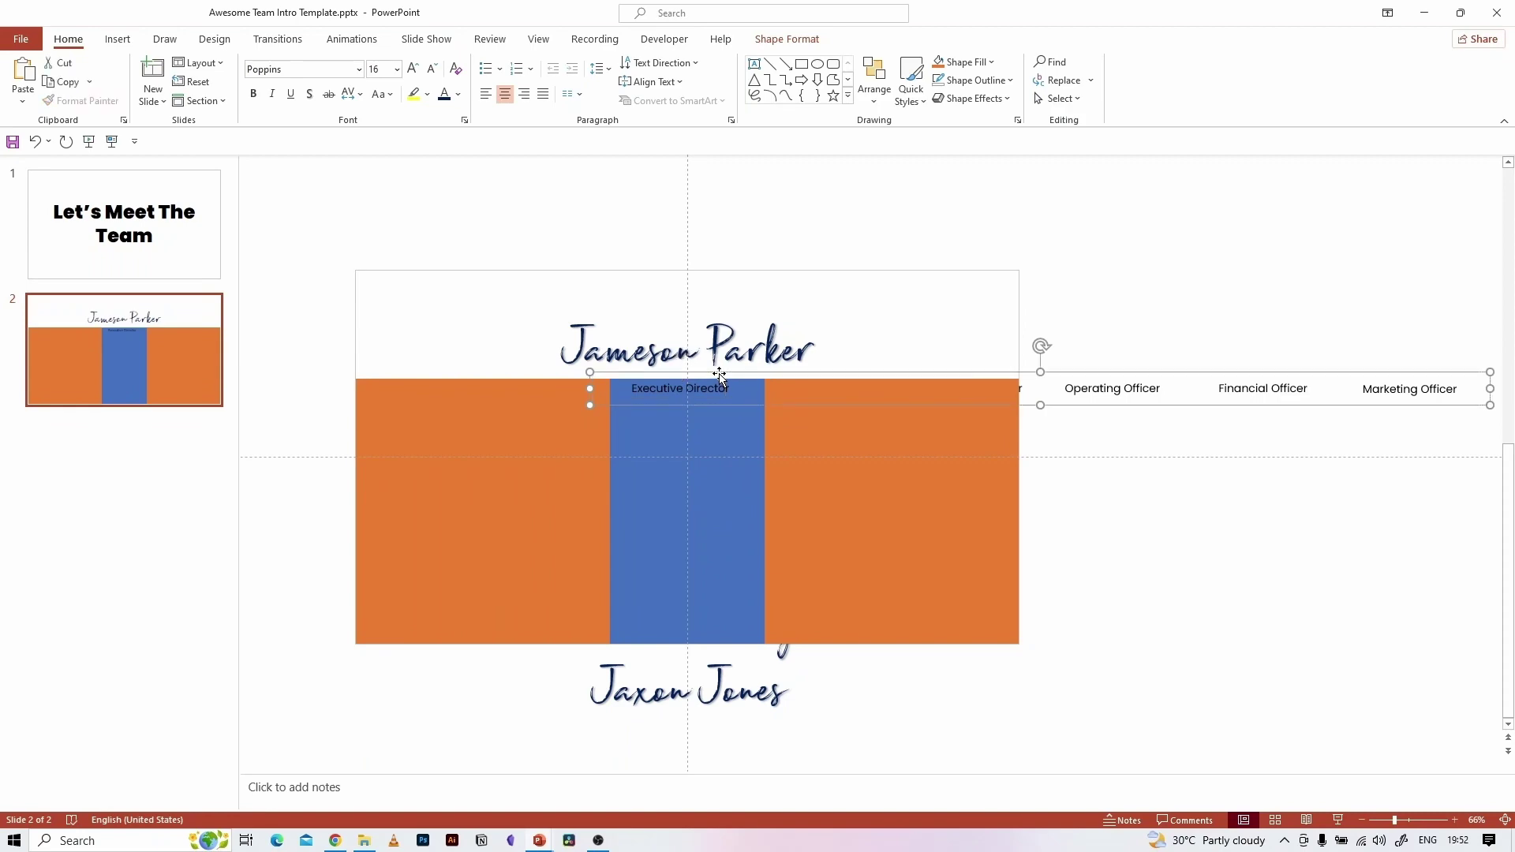
right_click(841, 376)
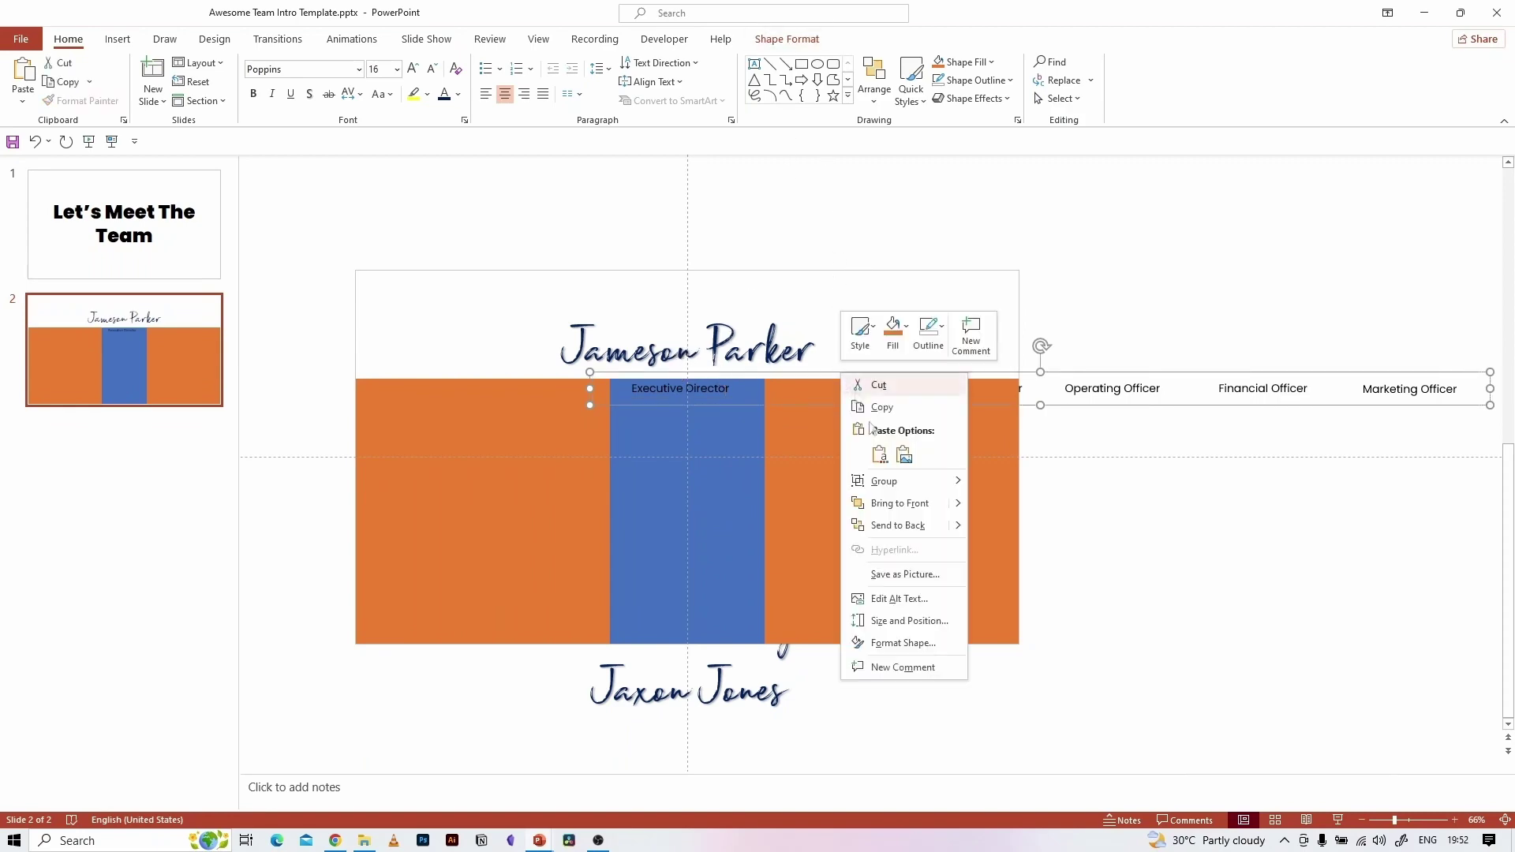
click(903, 644)
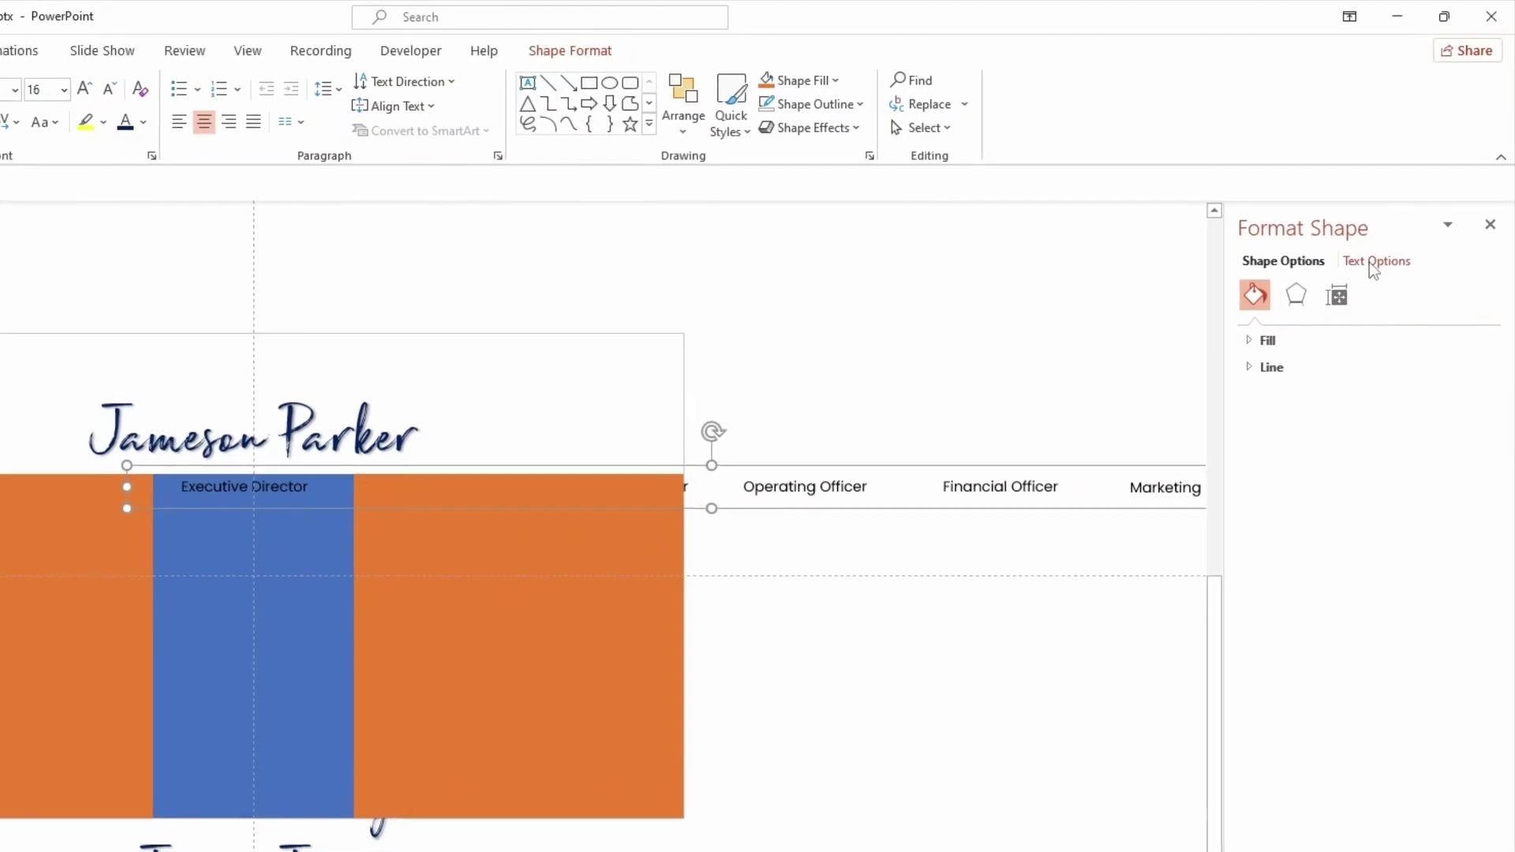
click(1403, 203)
click(1352, 265)
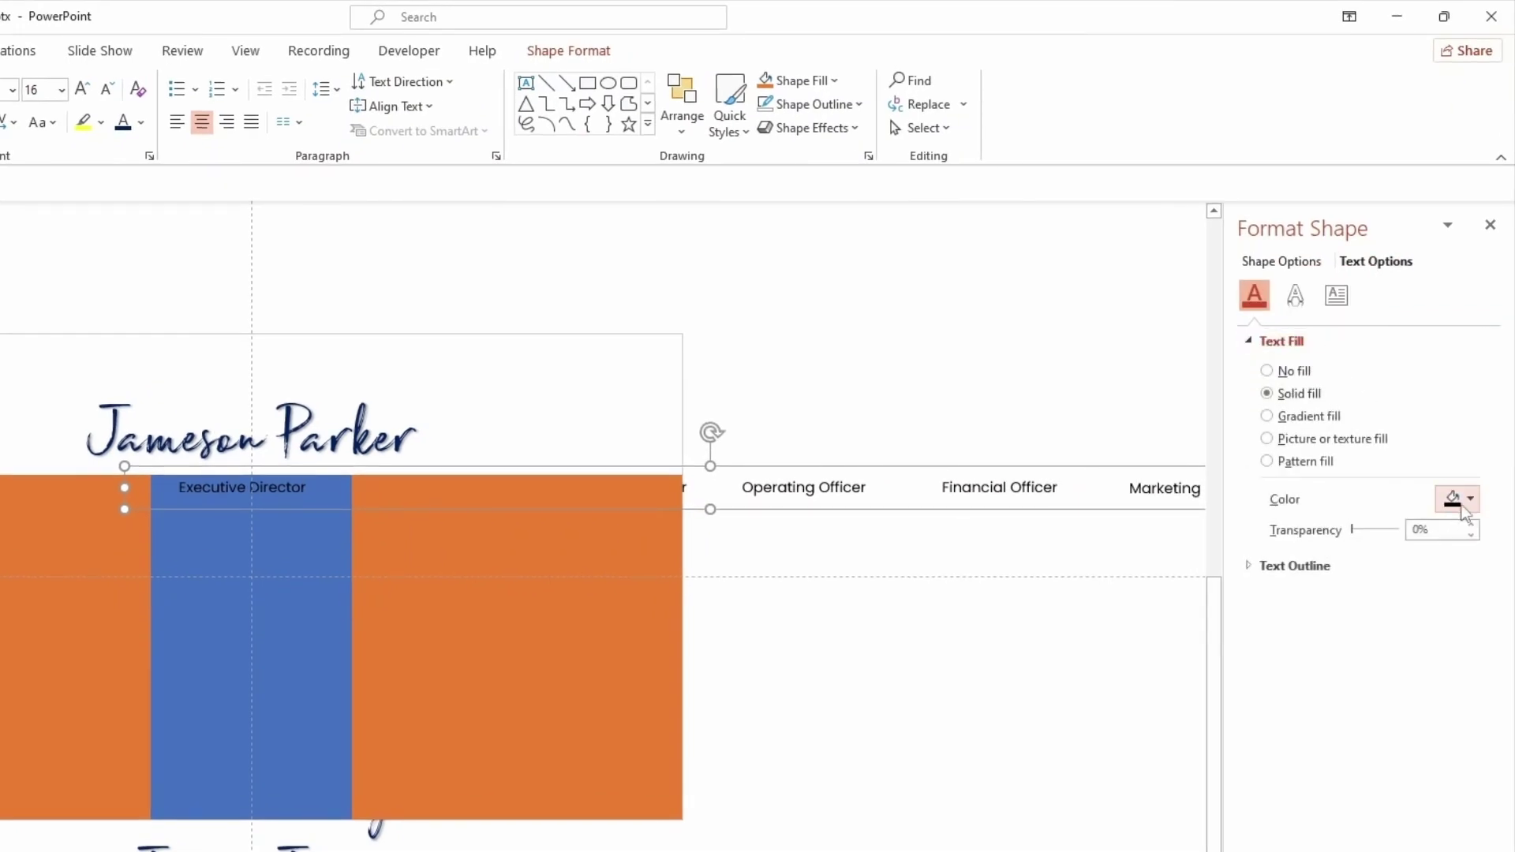
click(1460, 499)
click(1434, 783)
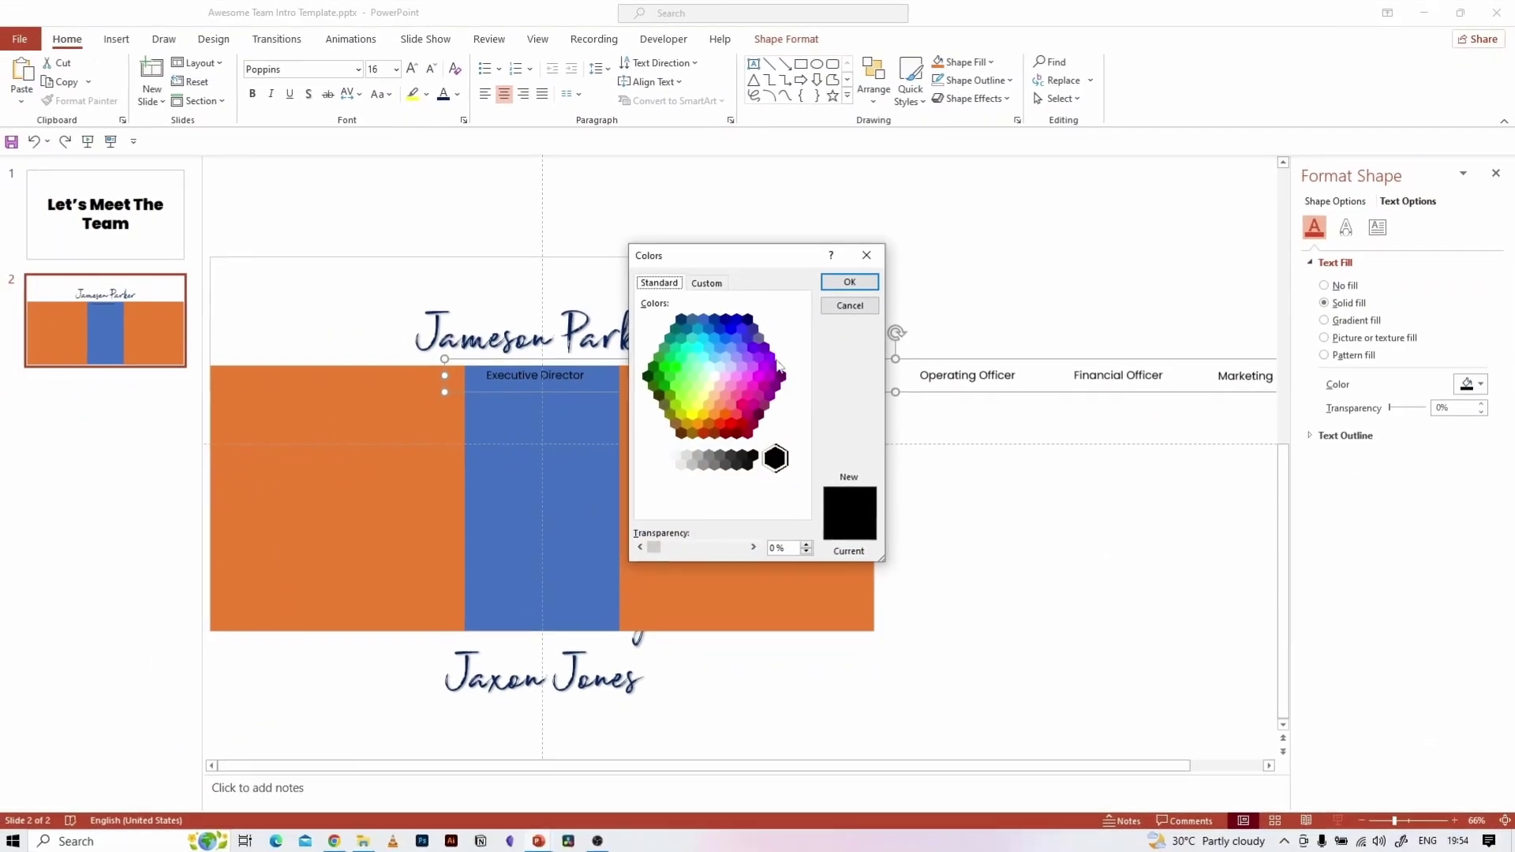
click(507, 423)
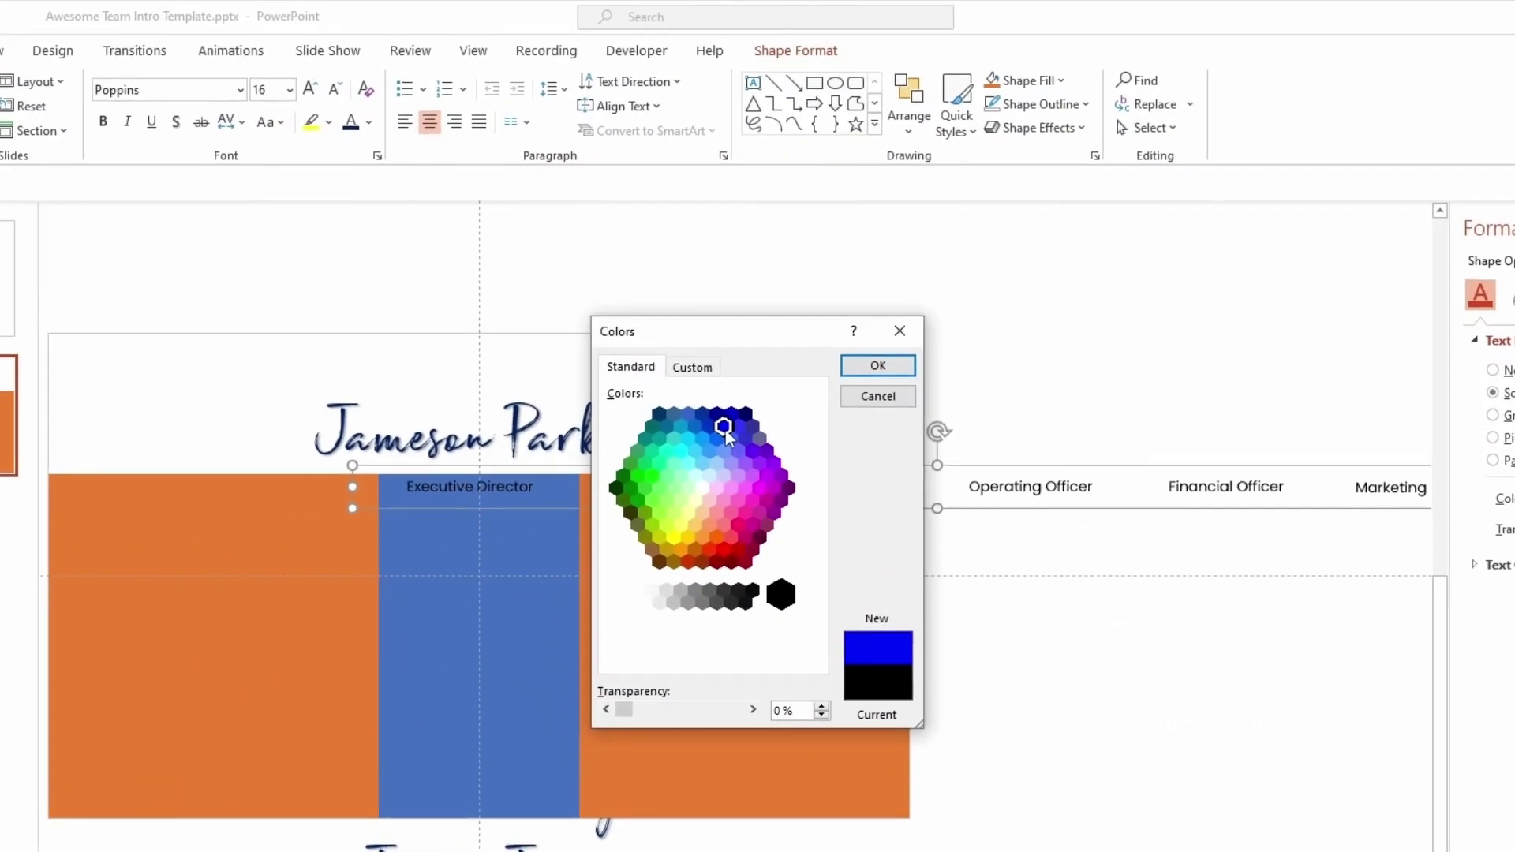
click(877, 365)
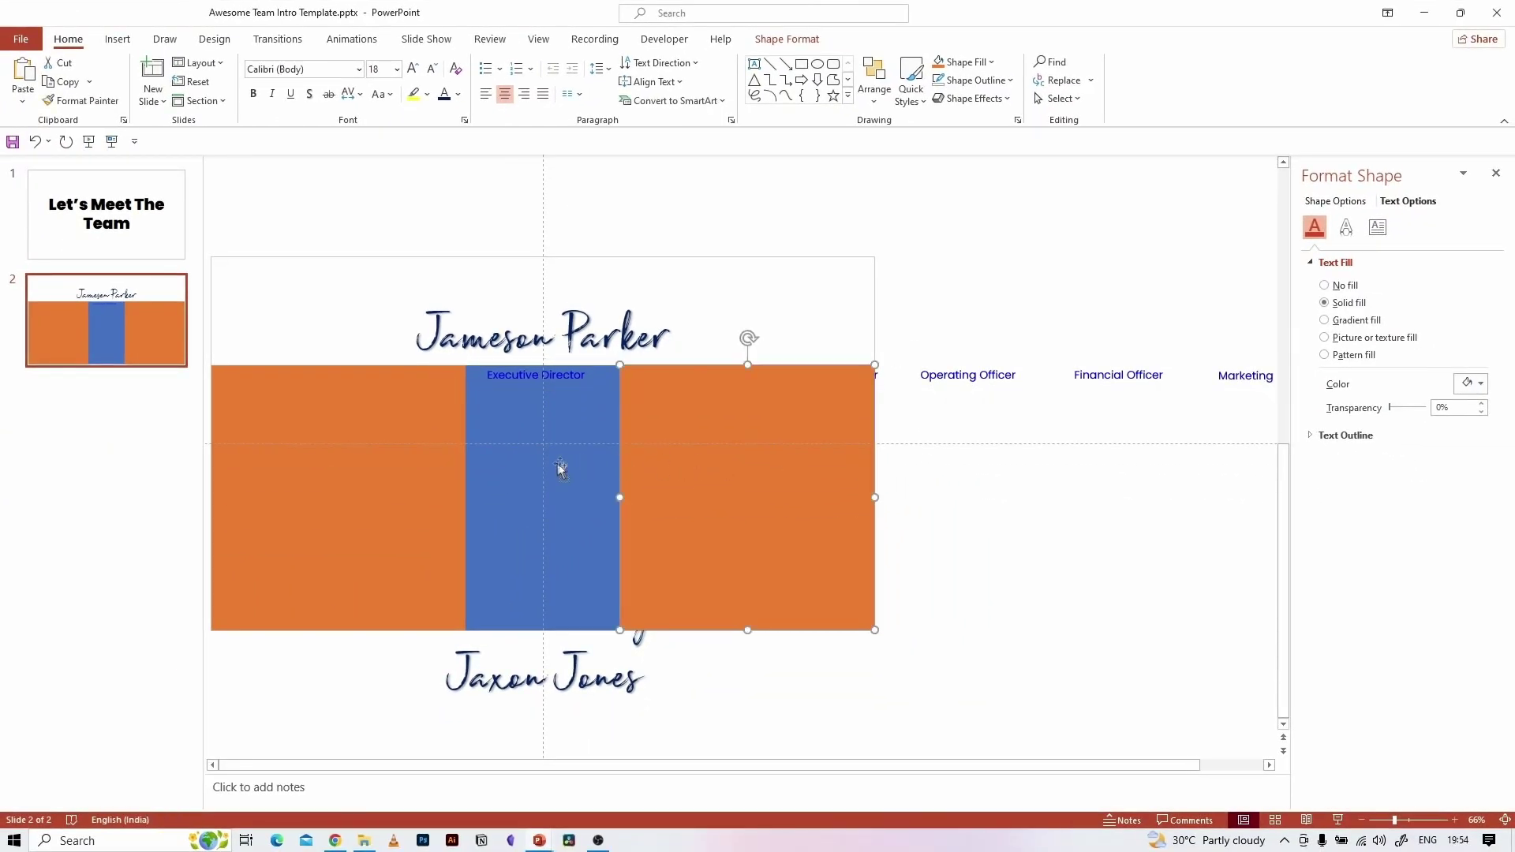
- Undo the last change and hide the orange and blue rectangles, the job title group and the name group on slide 2
key(ctrl+z)
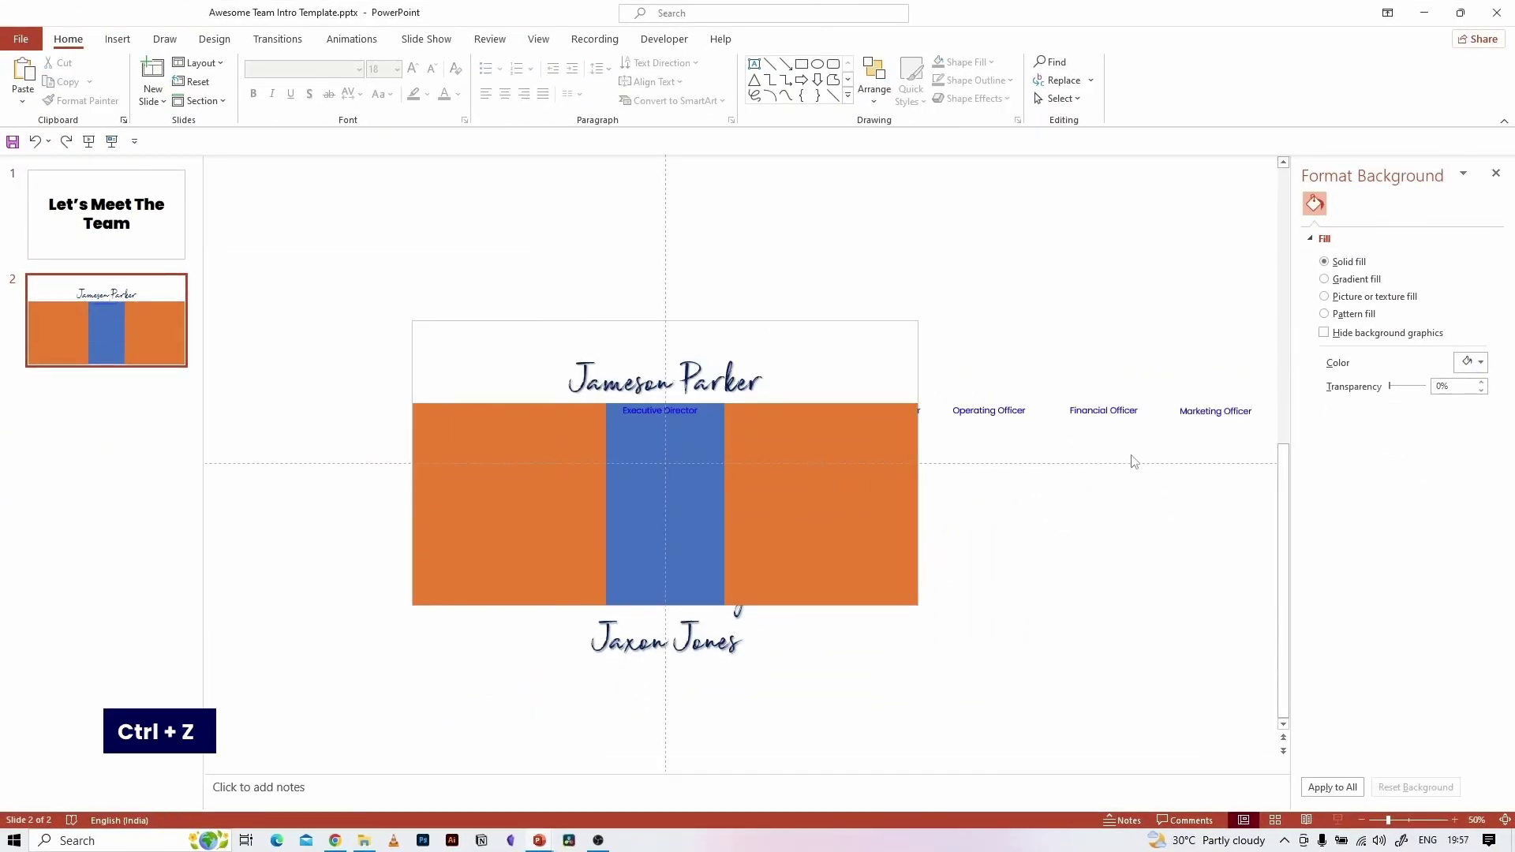
click(1060, 98)
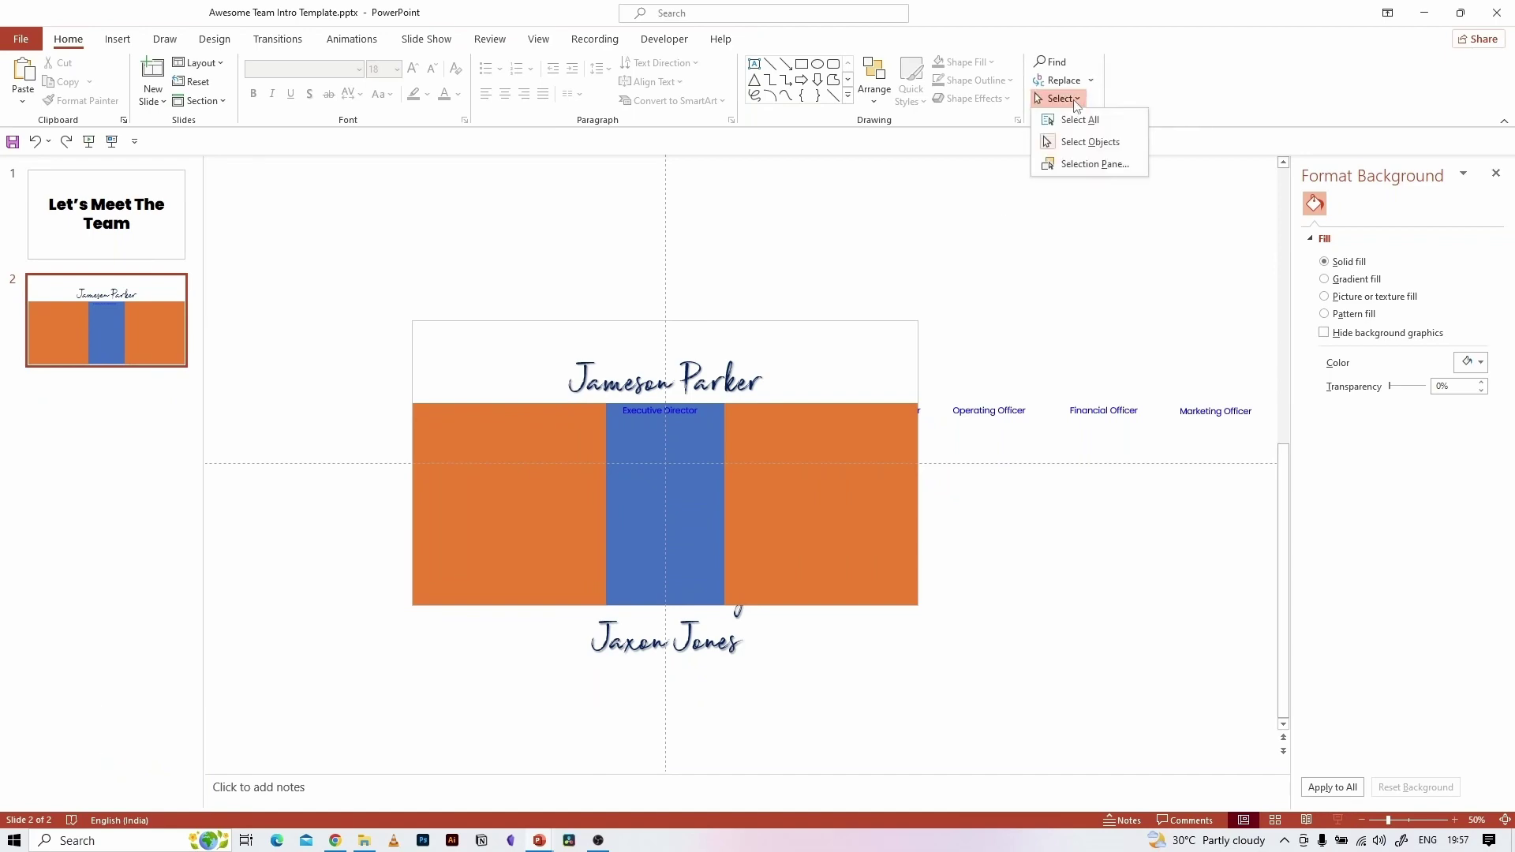
click(1075, 165)
click(1442, 234)
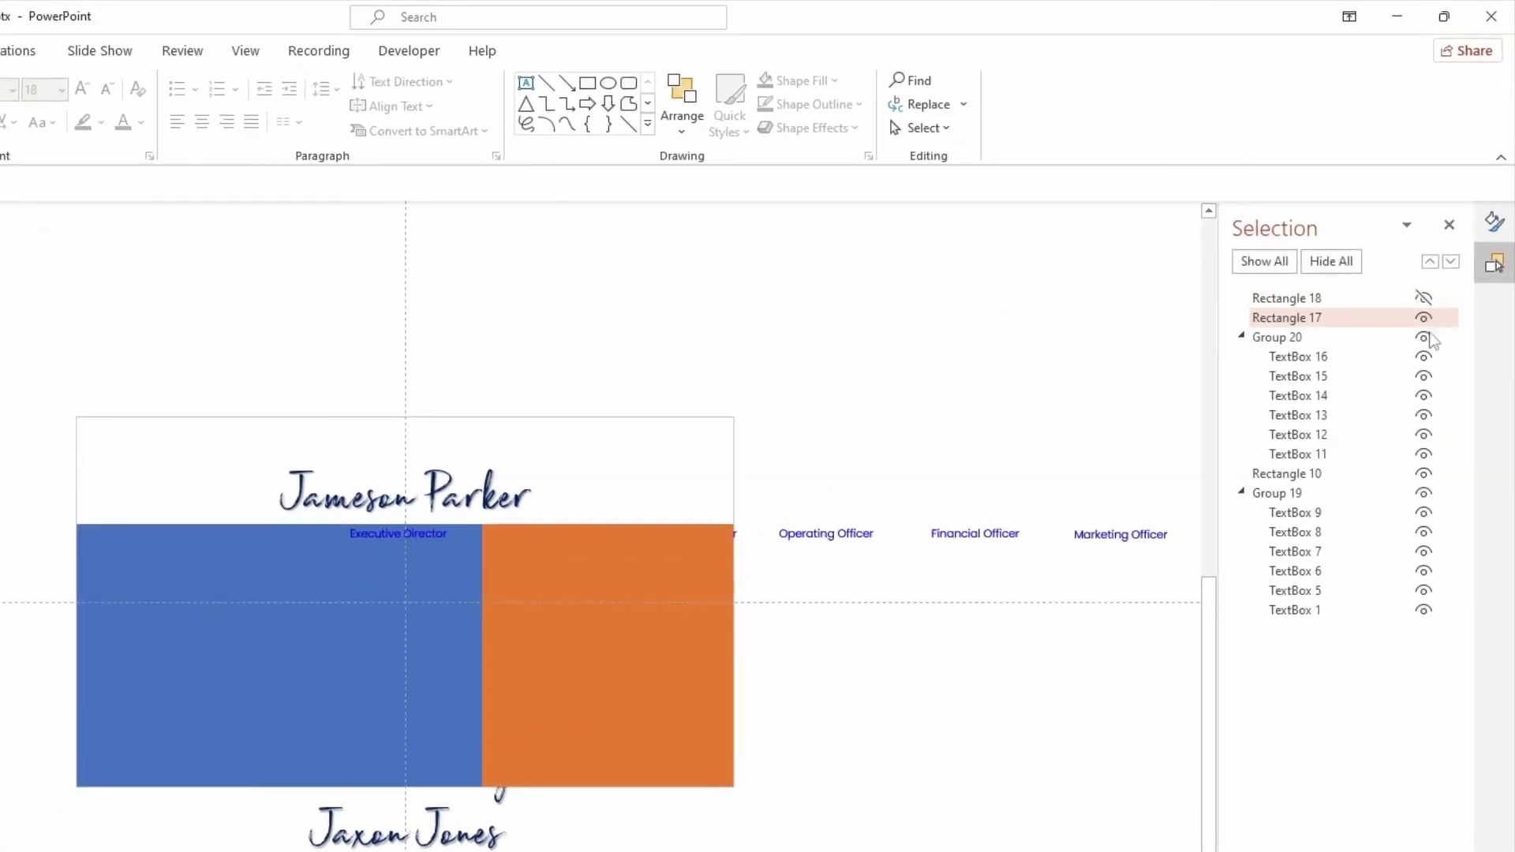
click(1423, 318)
click(1424, 337)
click(1424, 474)
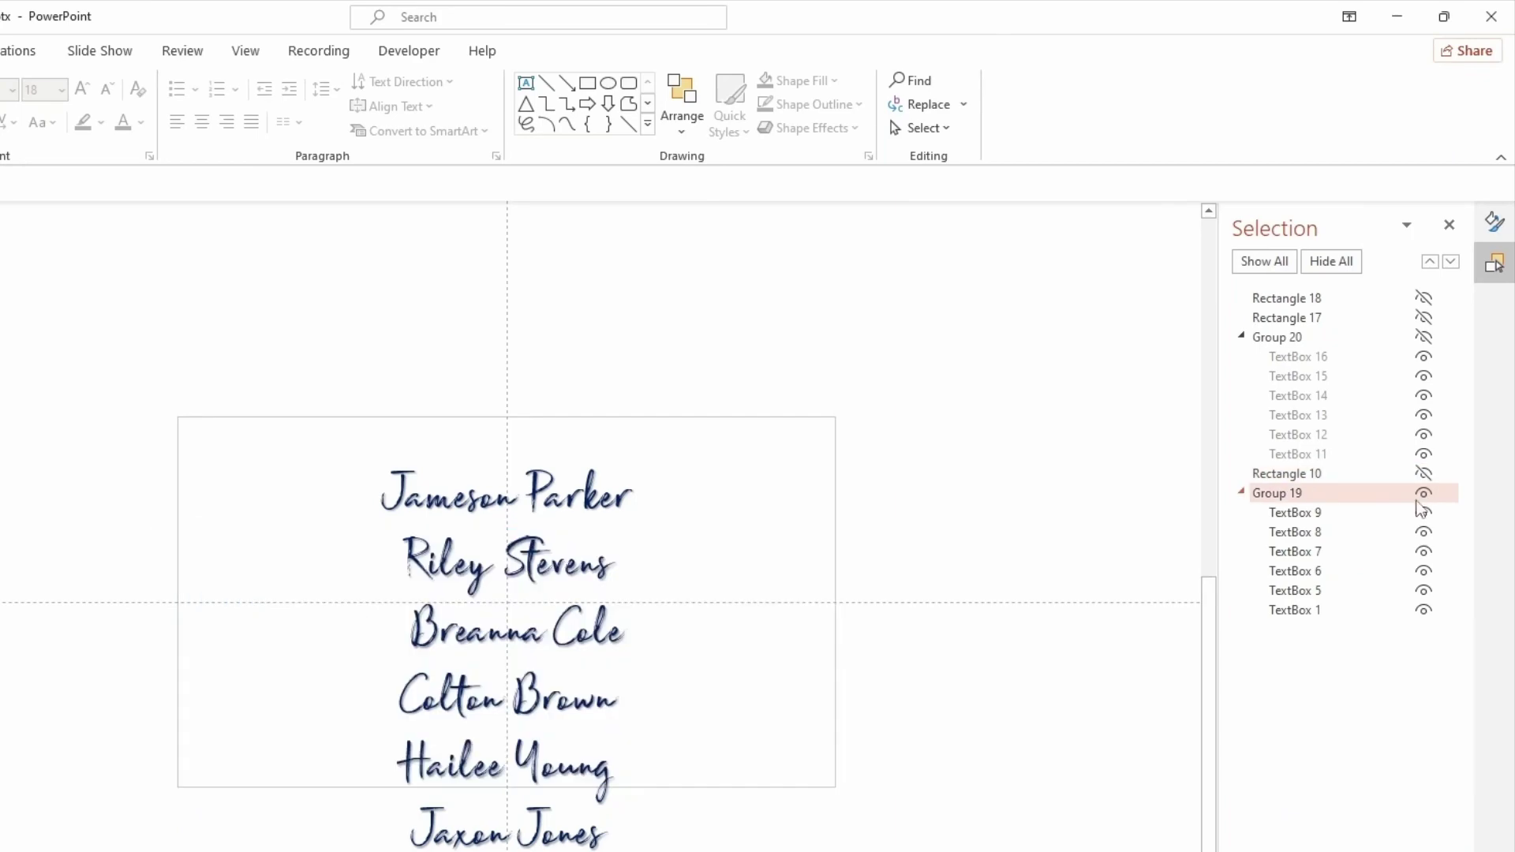
click(1424, 493)
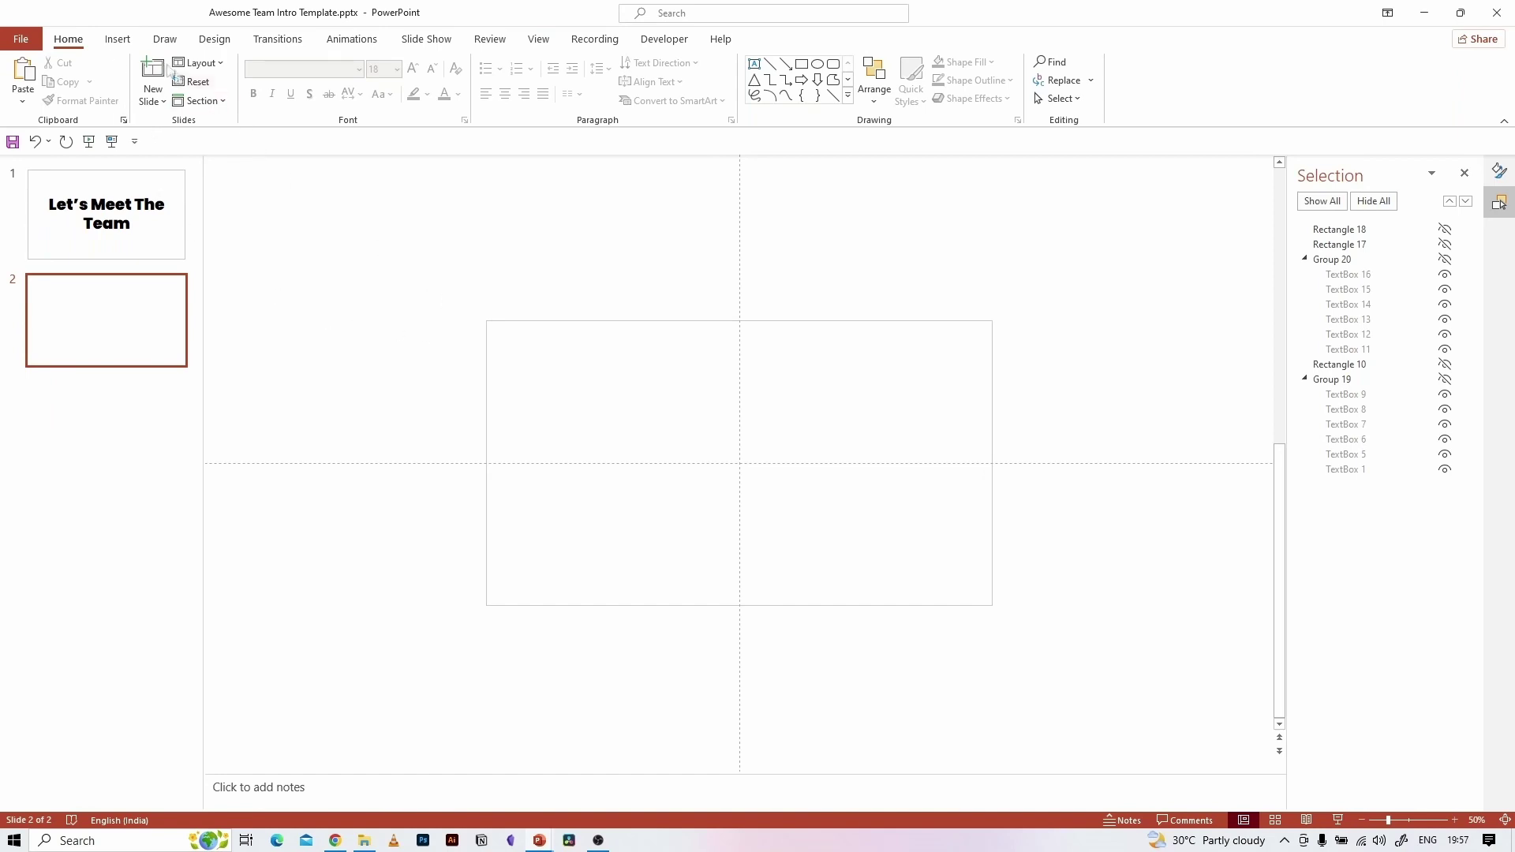
- Insert Picture2.jpg from the Cropped Images folder onto the emptied slide
click(122, 41)
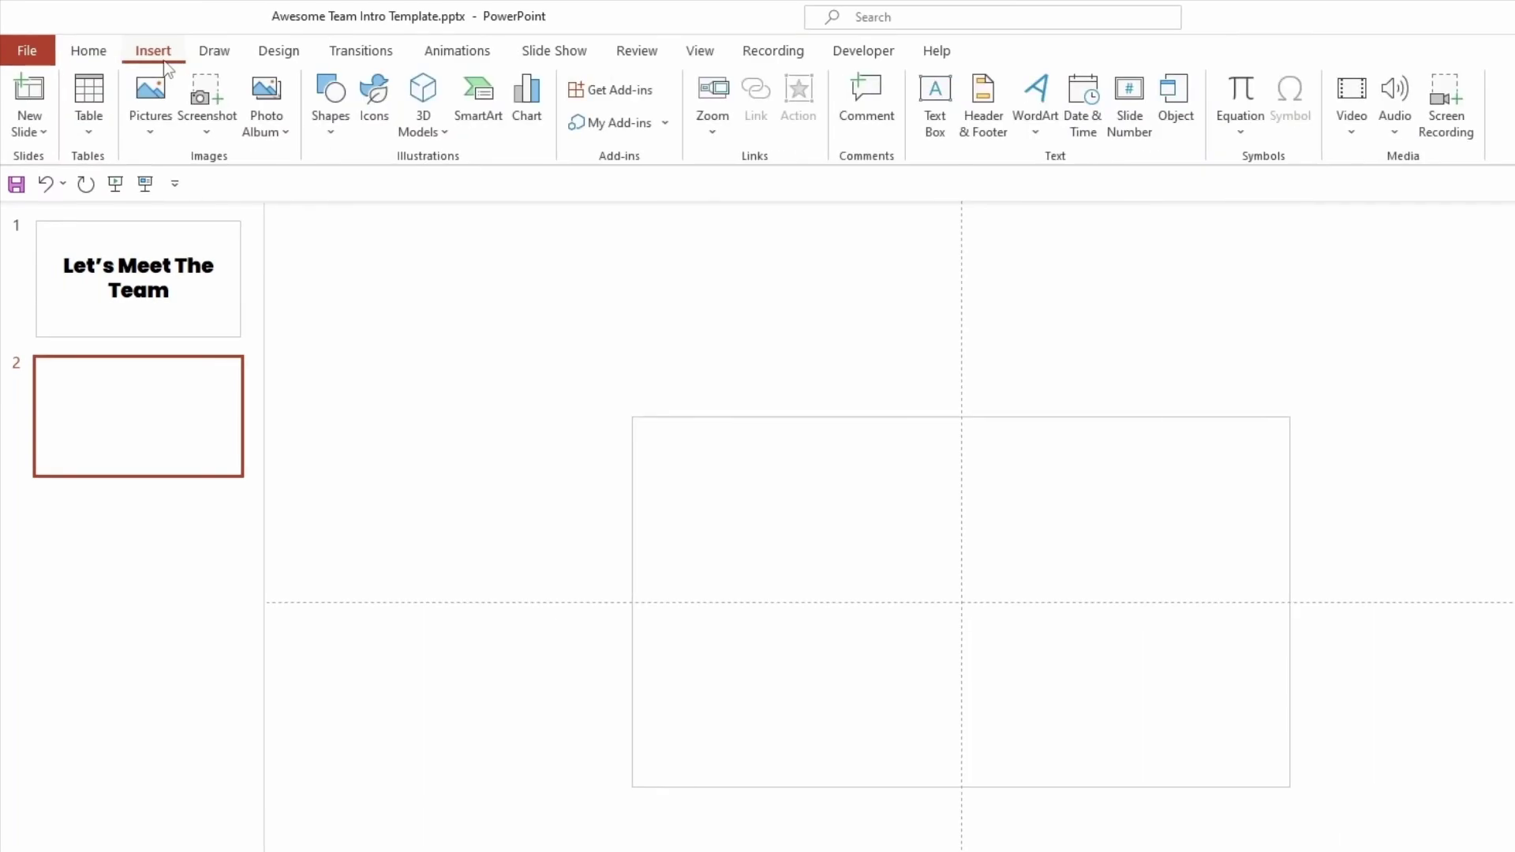
click(148, 118)
click(202, 190)
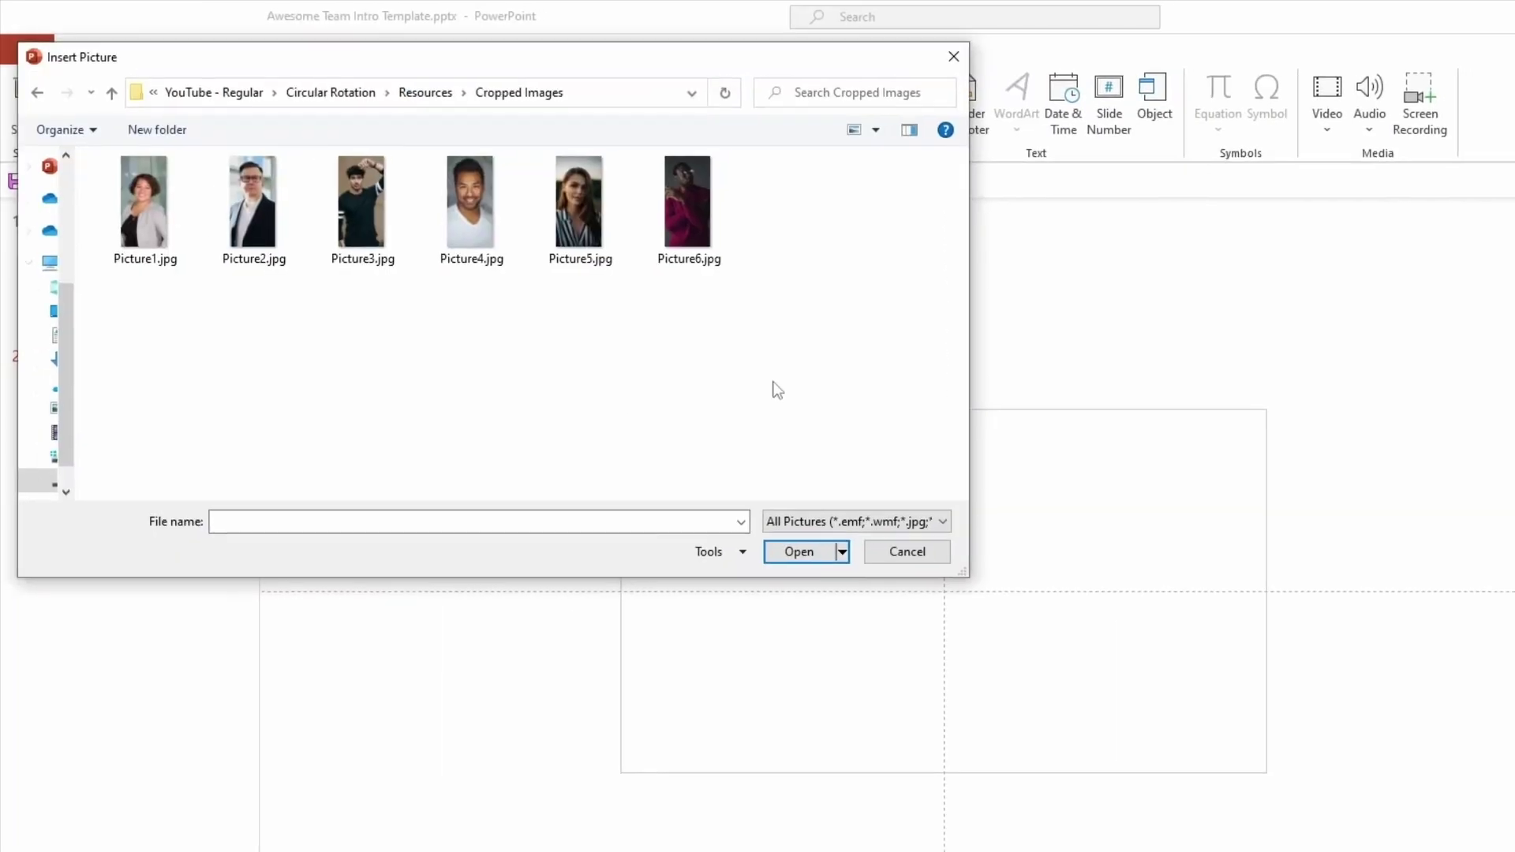
drag(626, 287, 152, 120)
click(306, 297)
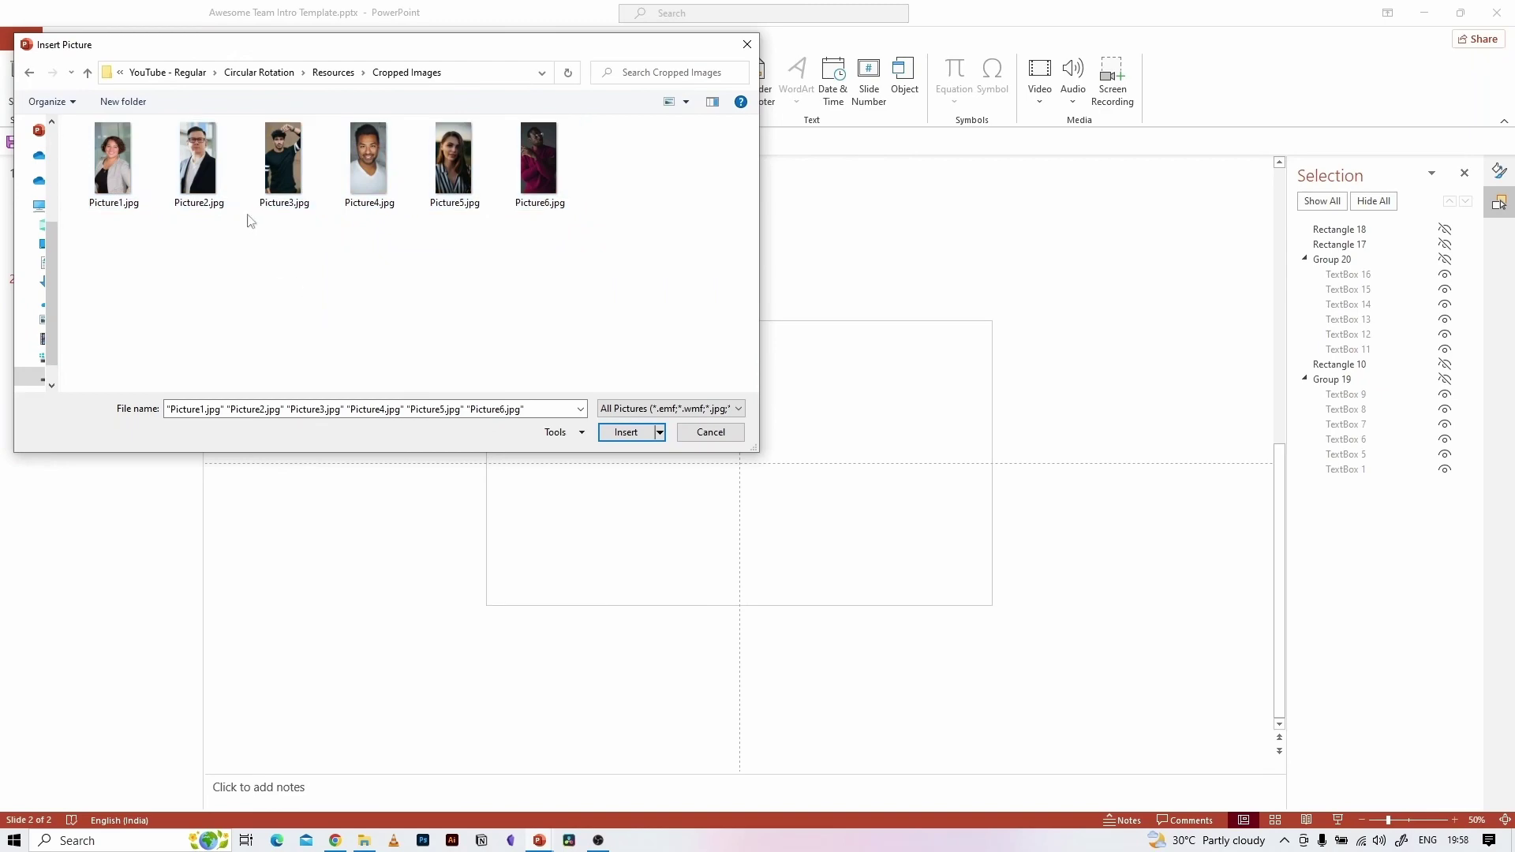
click(199, 166)
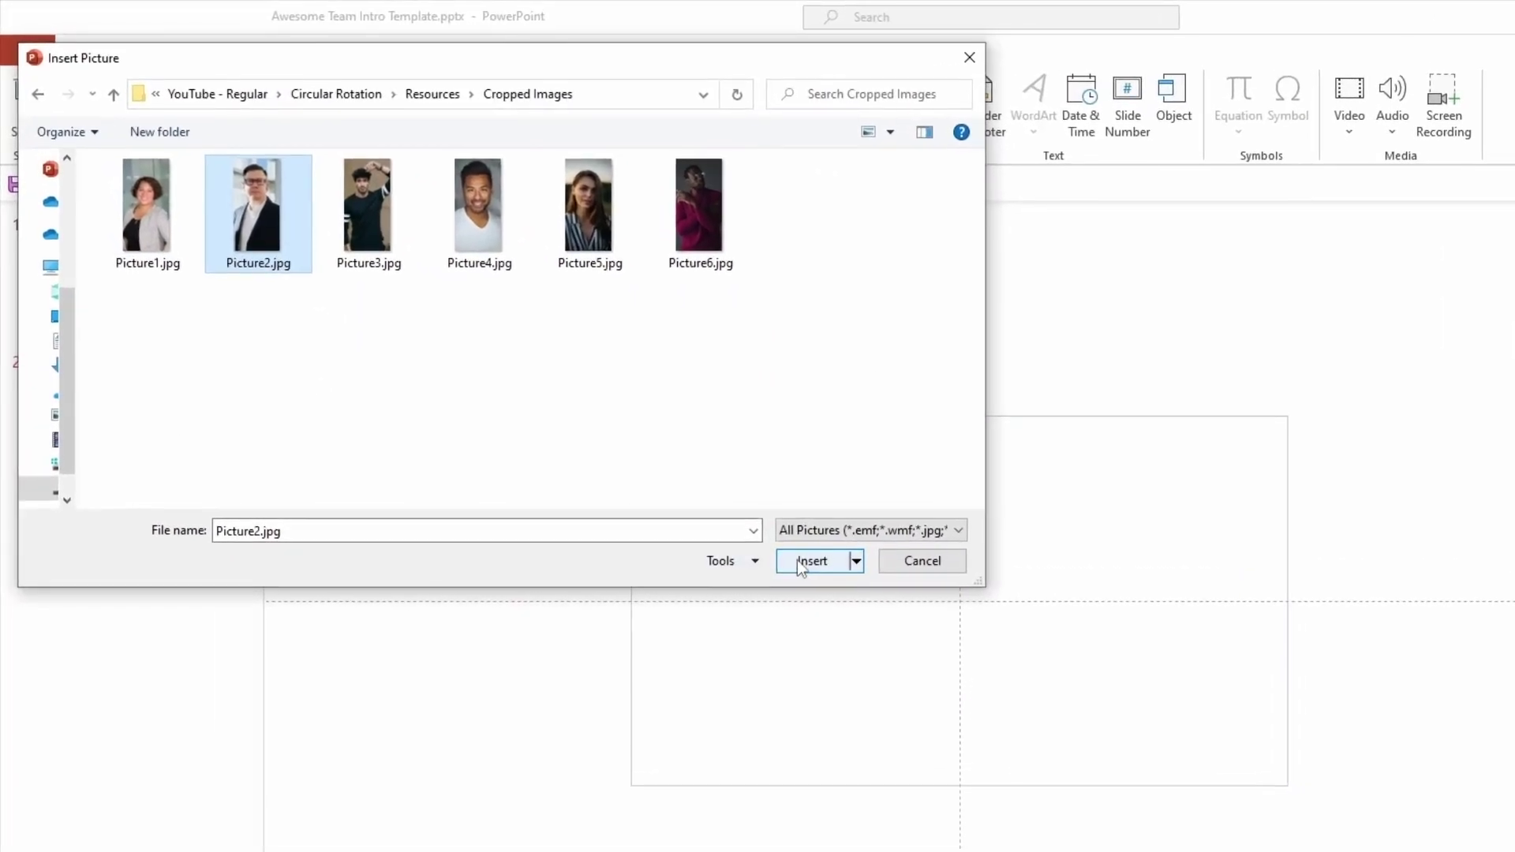
click(797, 561)
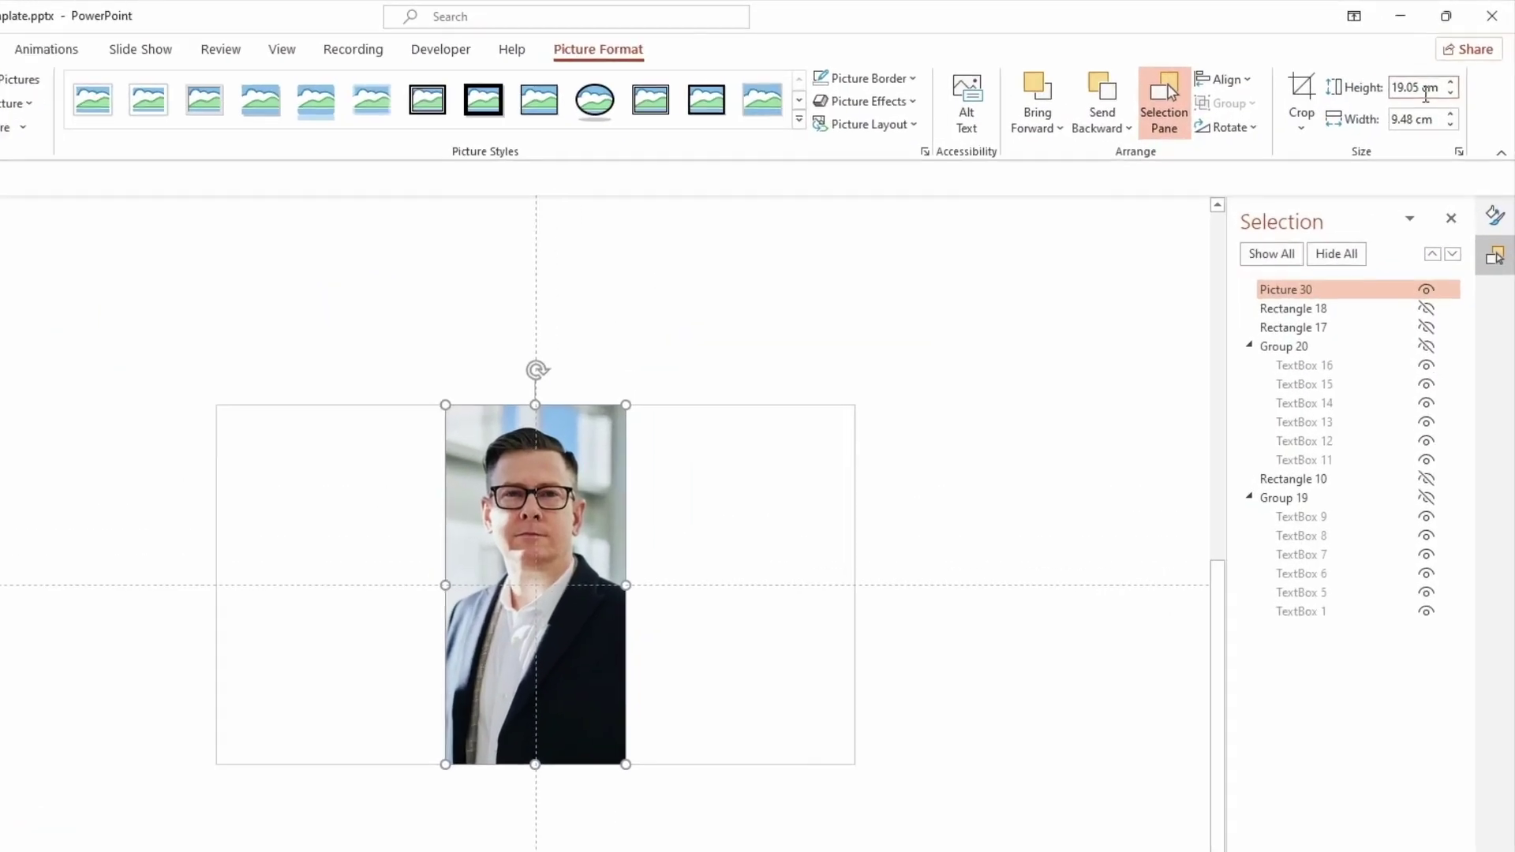
- Set the inserted portrait's height to 9 cm
click(1426, 93)
text(9)
key(Return)
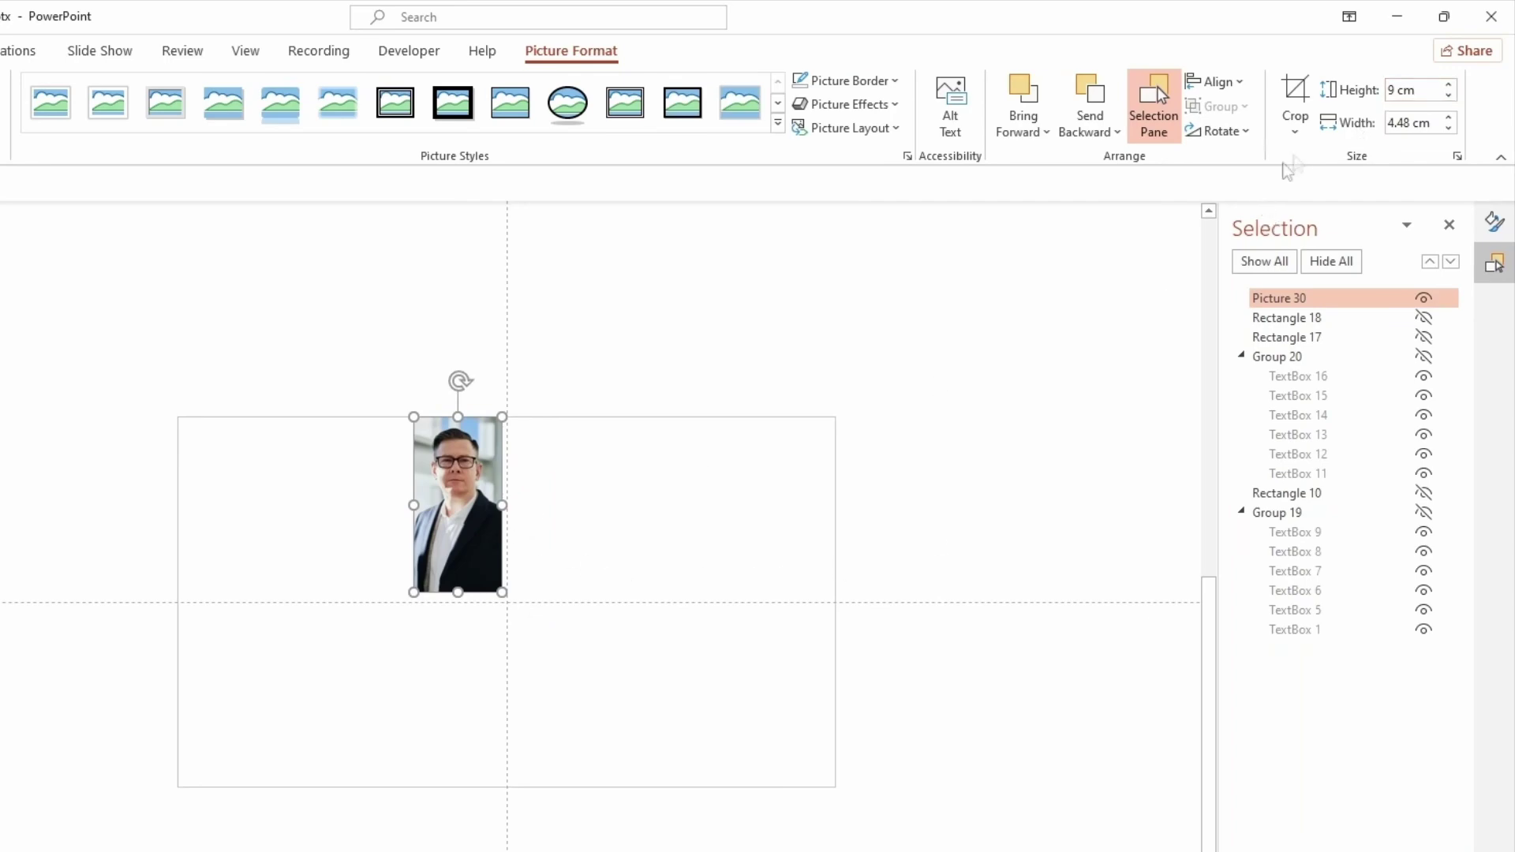
- Crop the portrait to a rounded rectangle and centre it horizontally in the lower part of the slide
click(1295, 126)
mouse_move(1299, 188)
click(1041, 216)
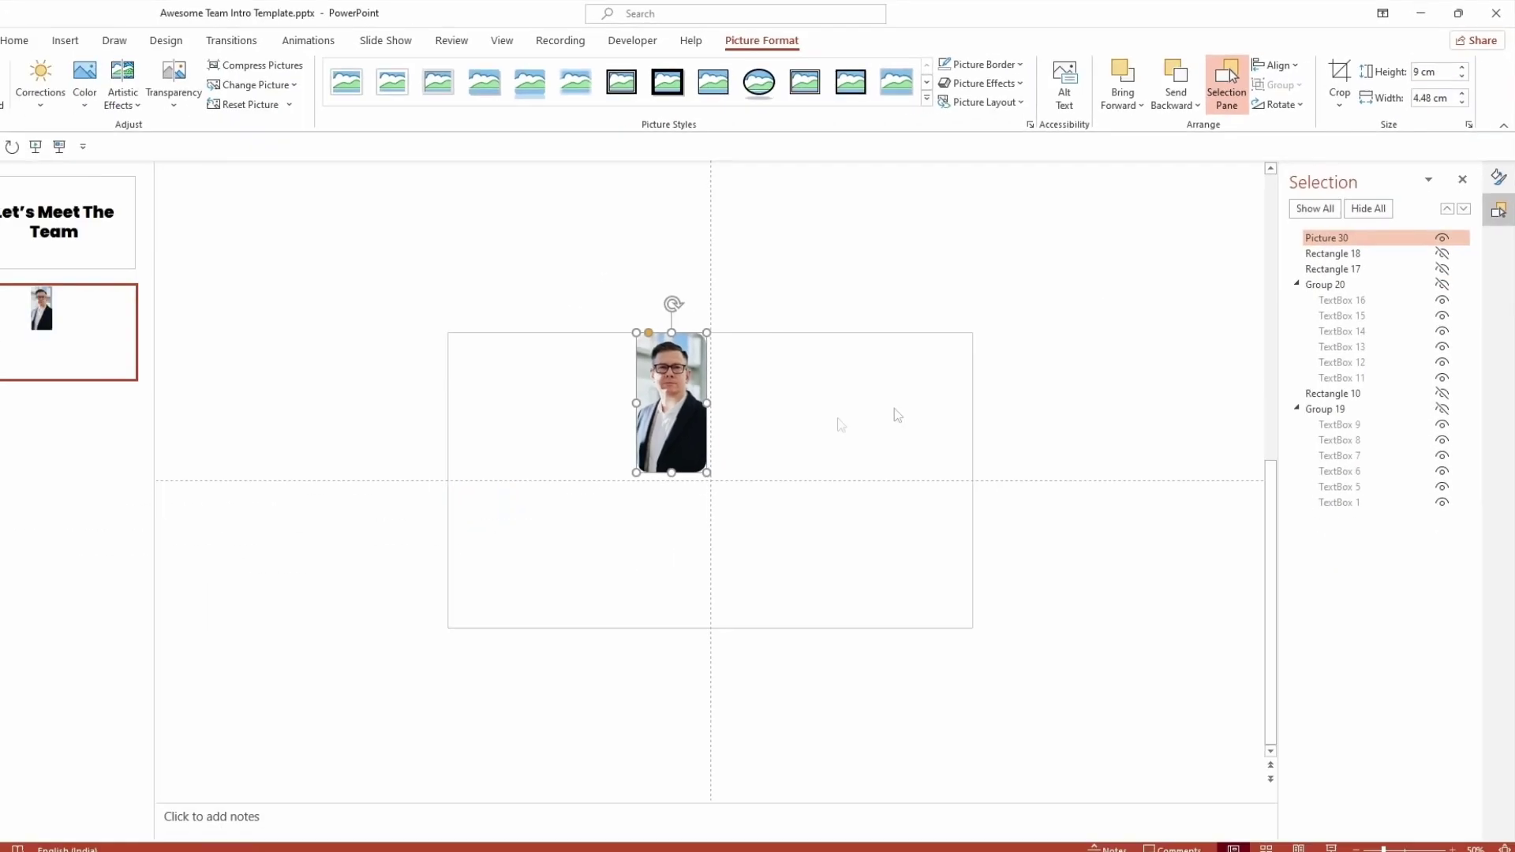
drag(456, 469, 505, 615)
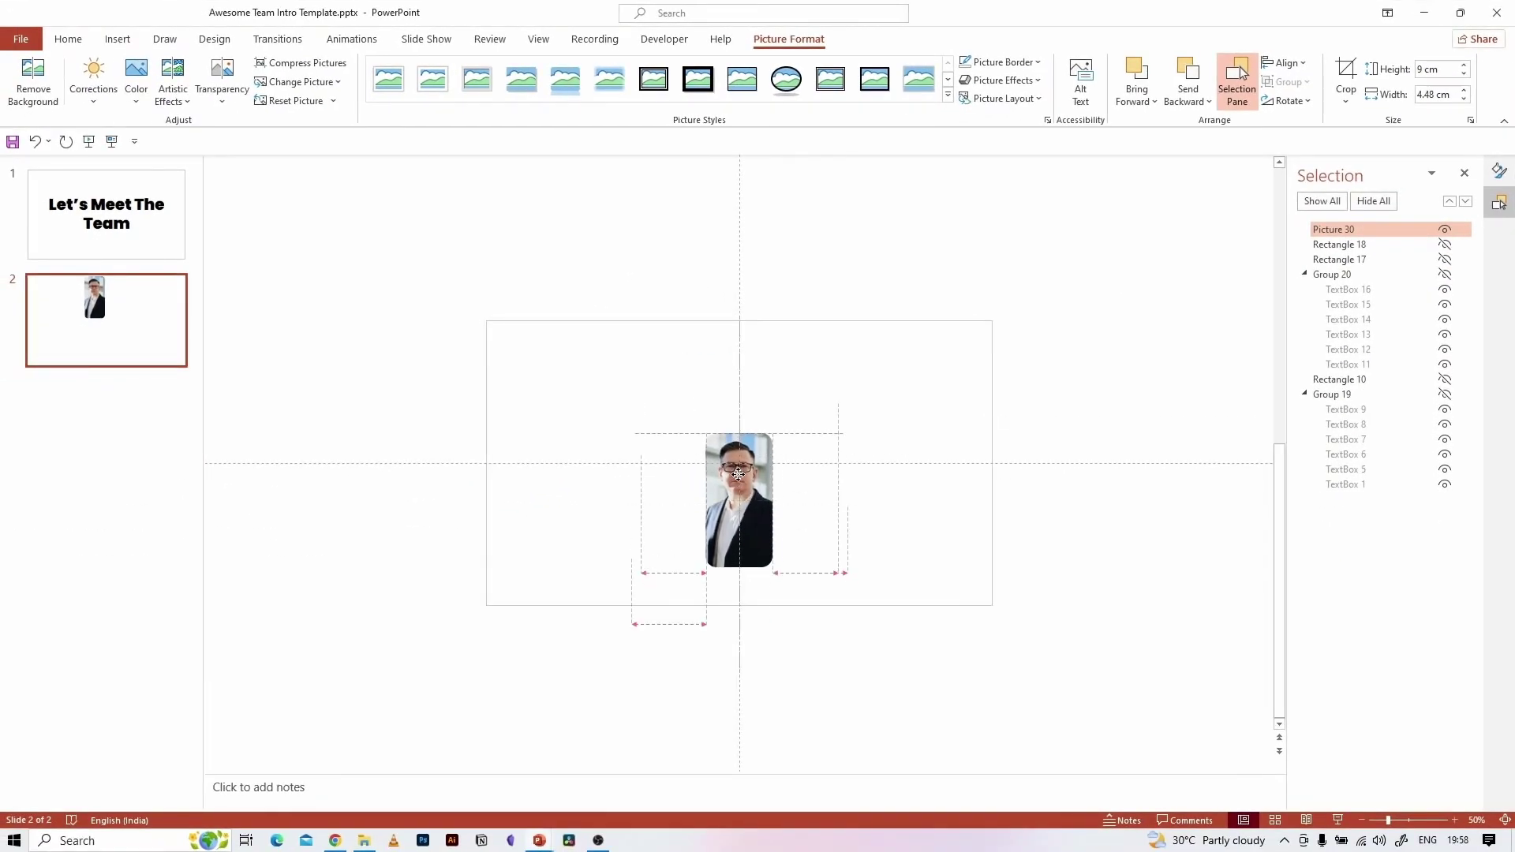
drag(738, 473, 739, 483)
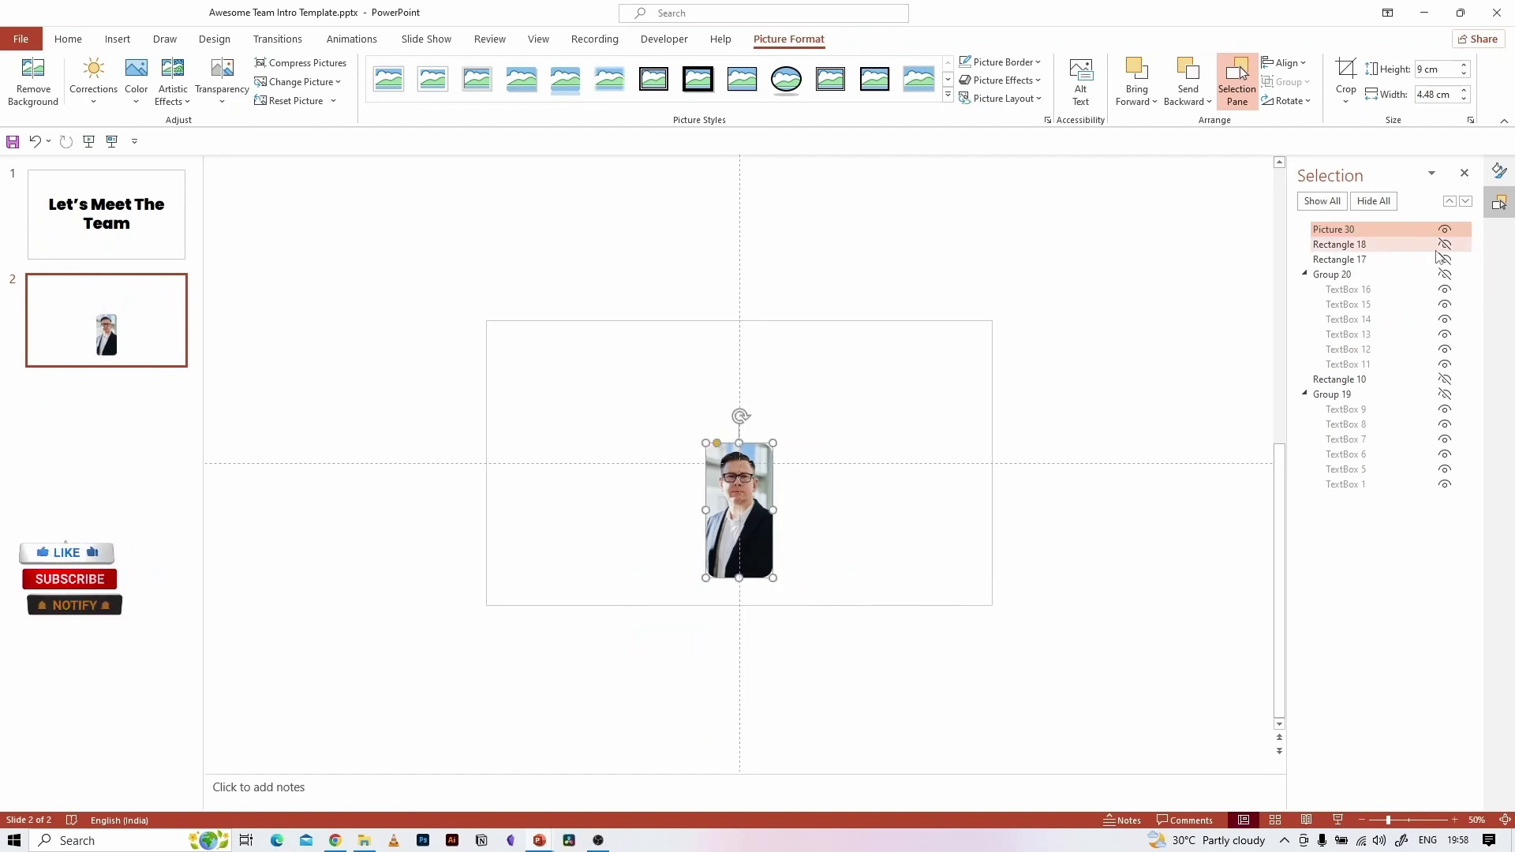
click(1444, 245)
click(1446, 245)
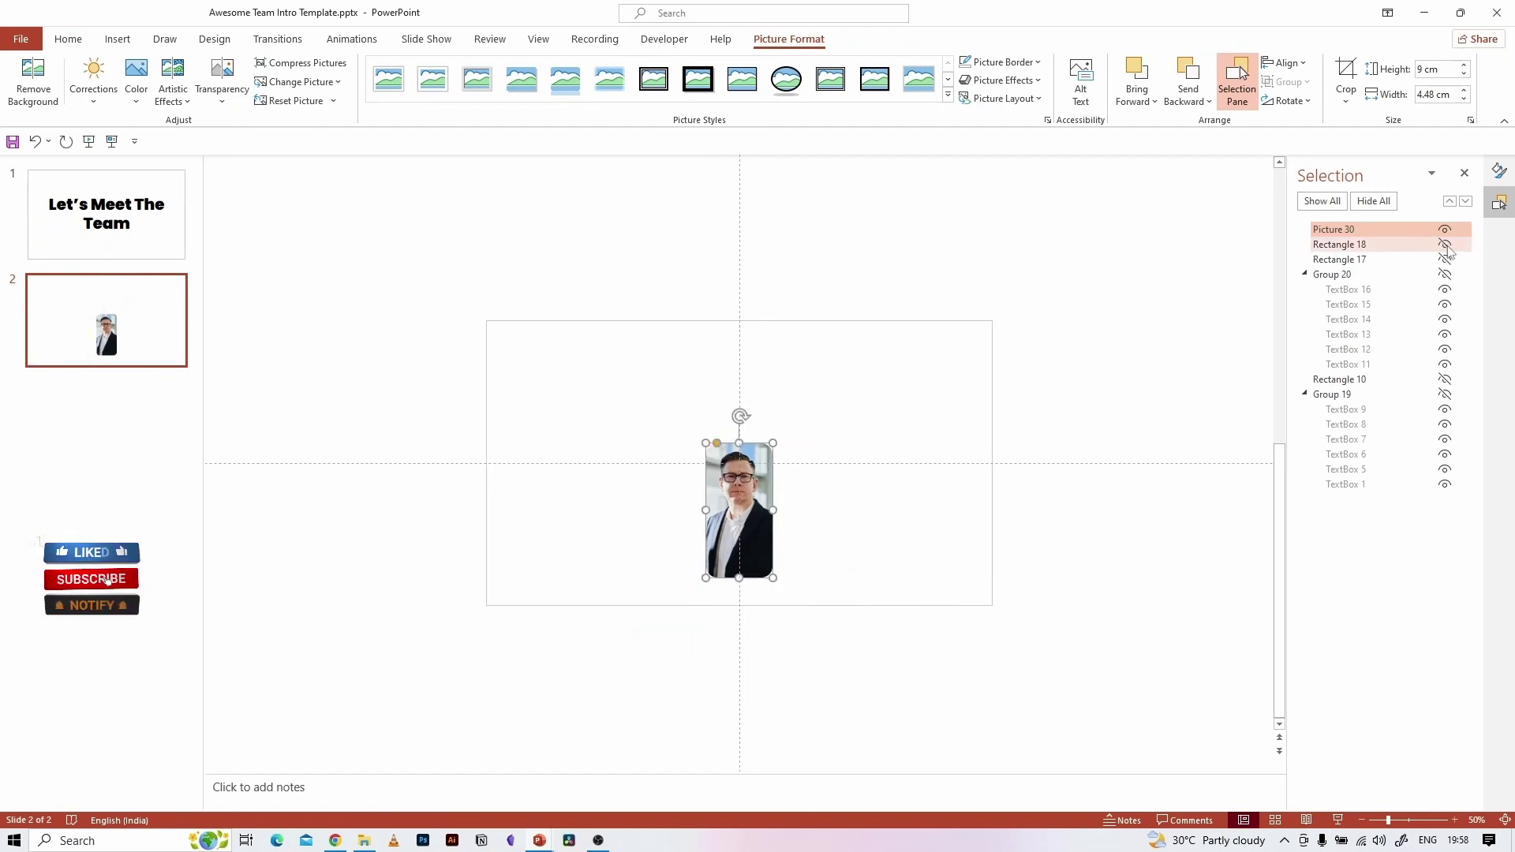
click(1445, 260)
click(1445, 260)
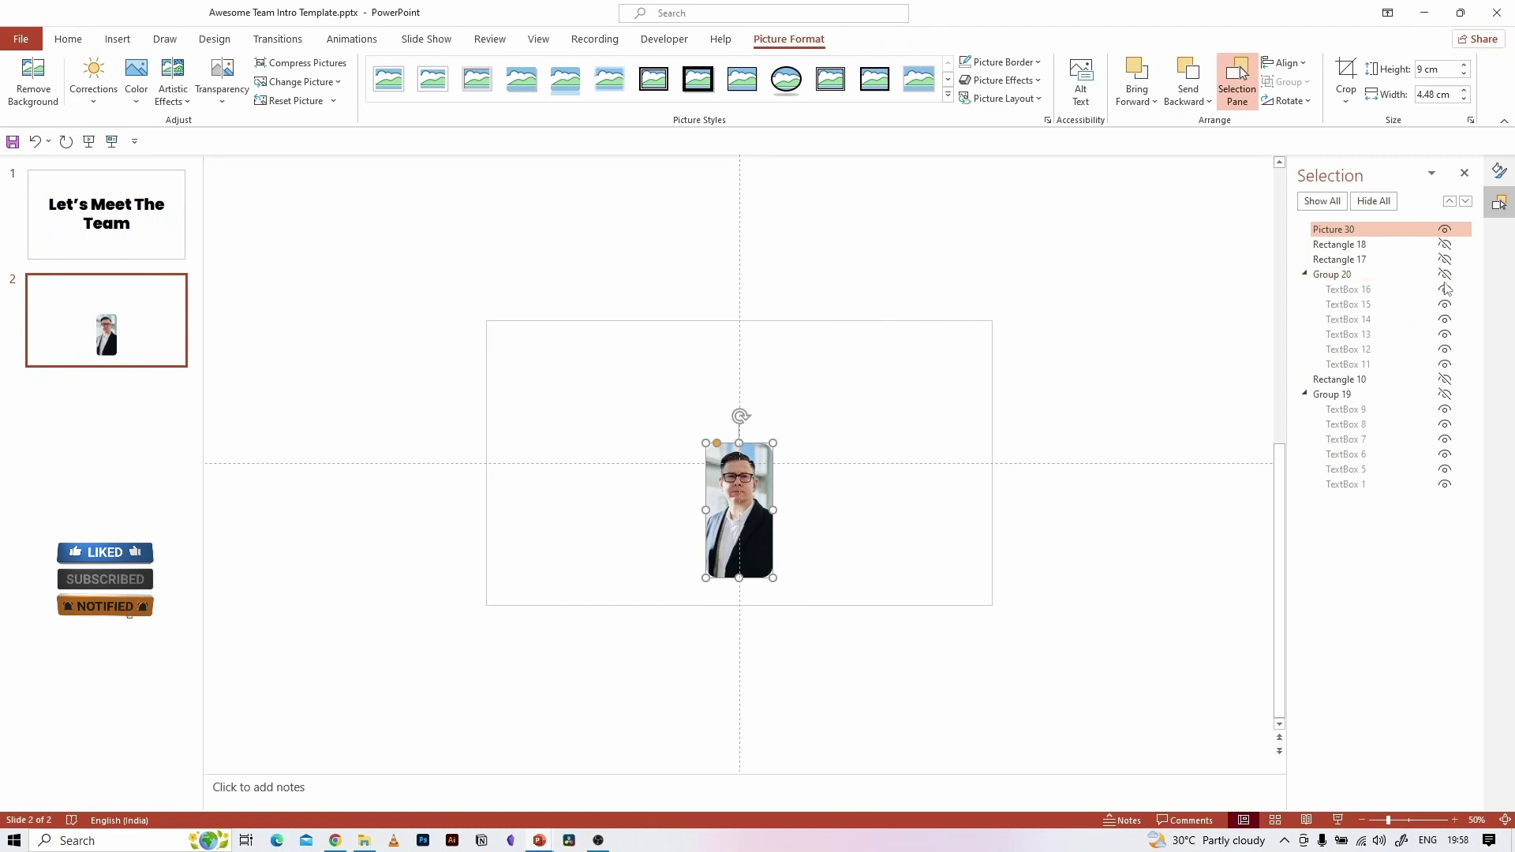
click(1445, 274)
click(1445, 275)
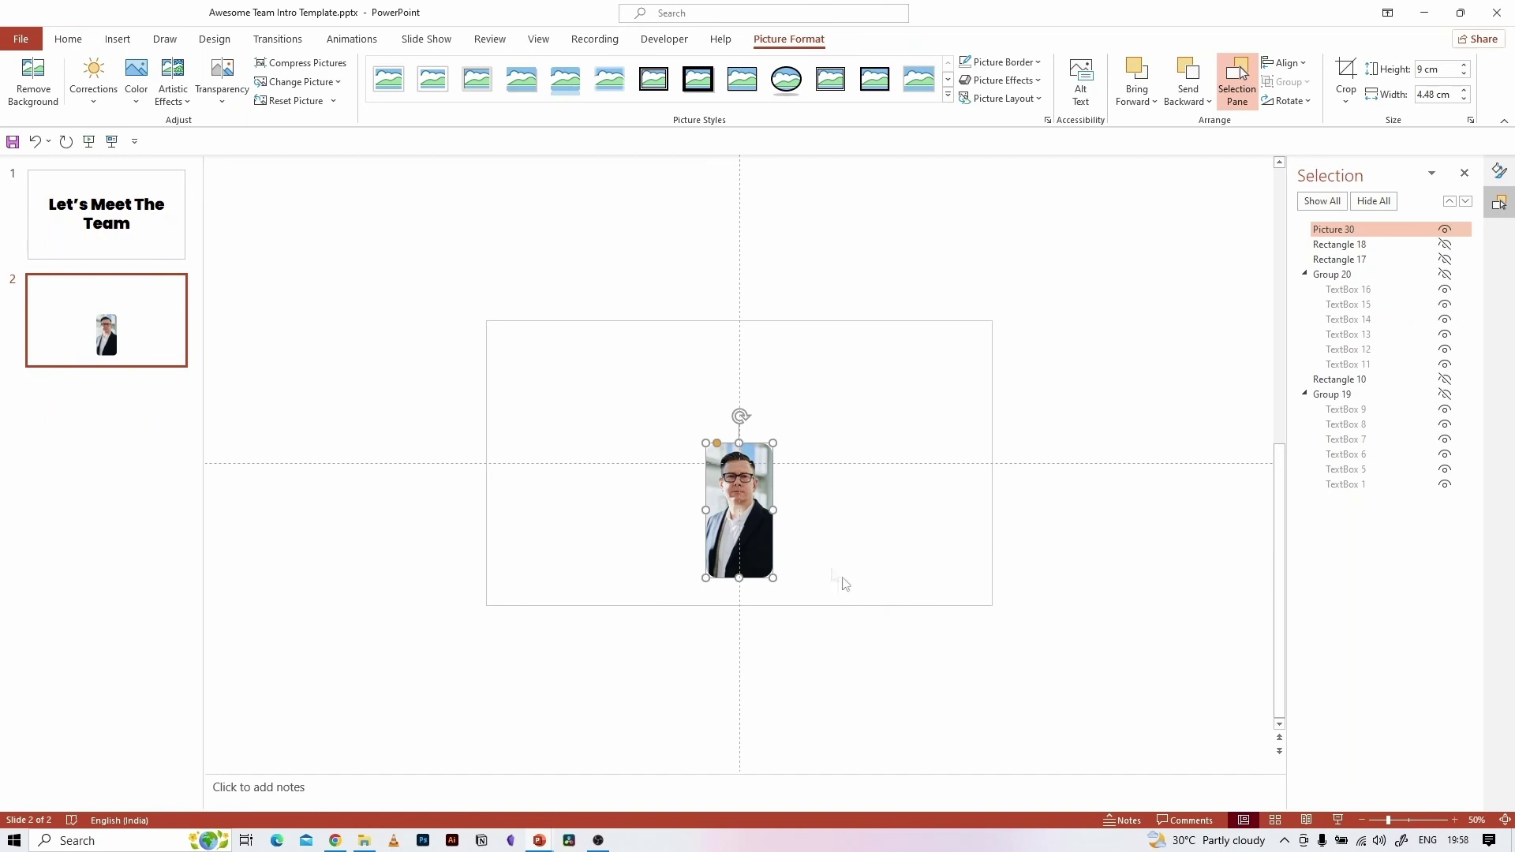
- Nudge the portrait slightly upward and draw a horizontally centred circle about 24.66 cm in diameter behind it, extending below the slide
drag(743, 496, 747, 490)
click(1032, 597)
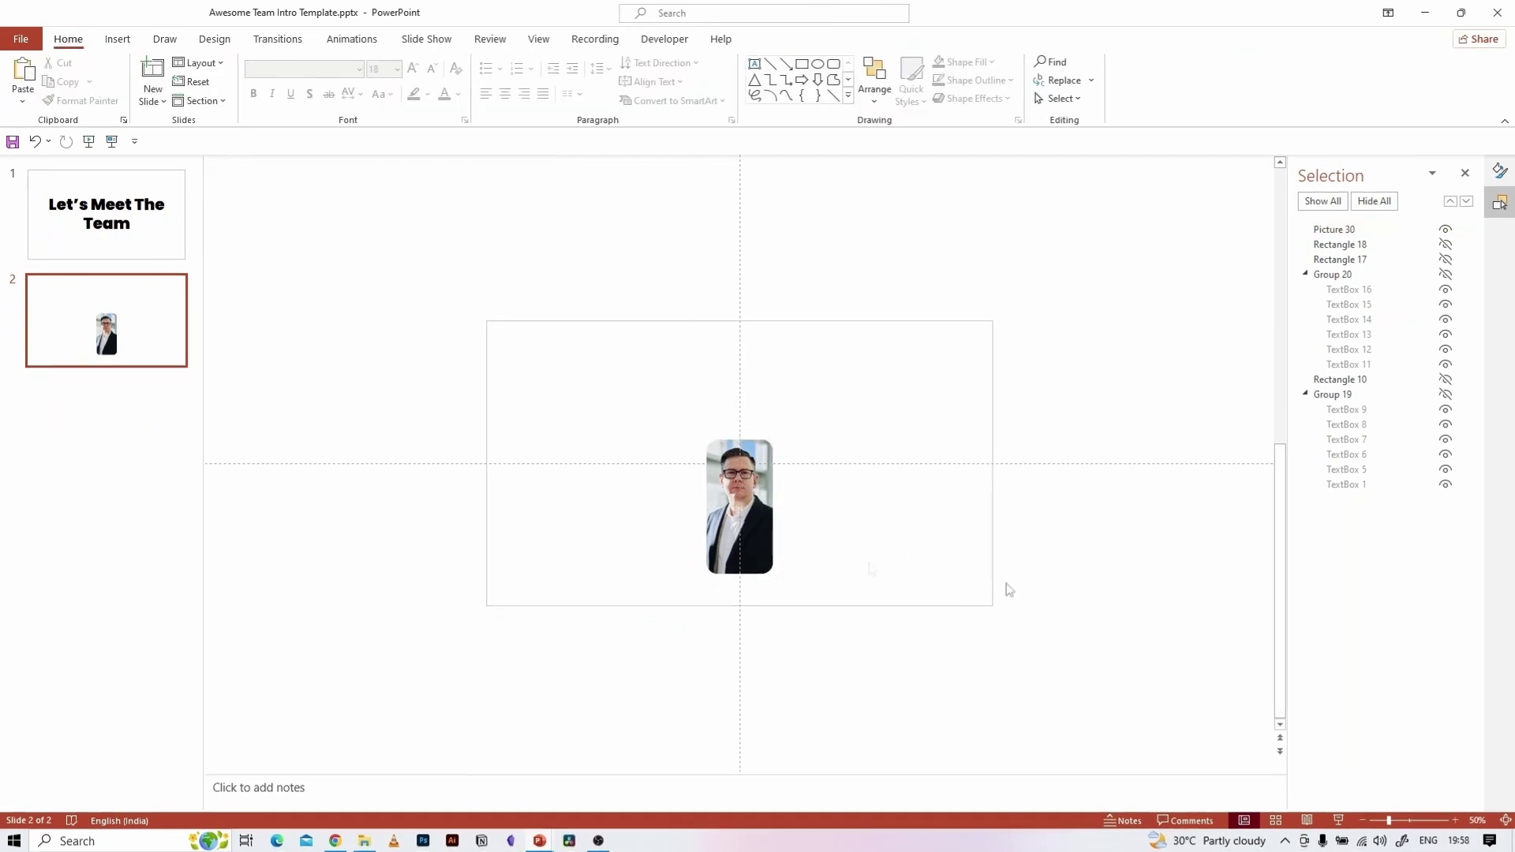
click(116, 39)
click(331, 119)
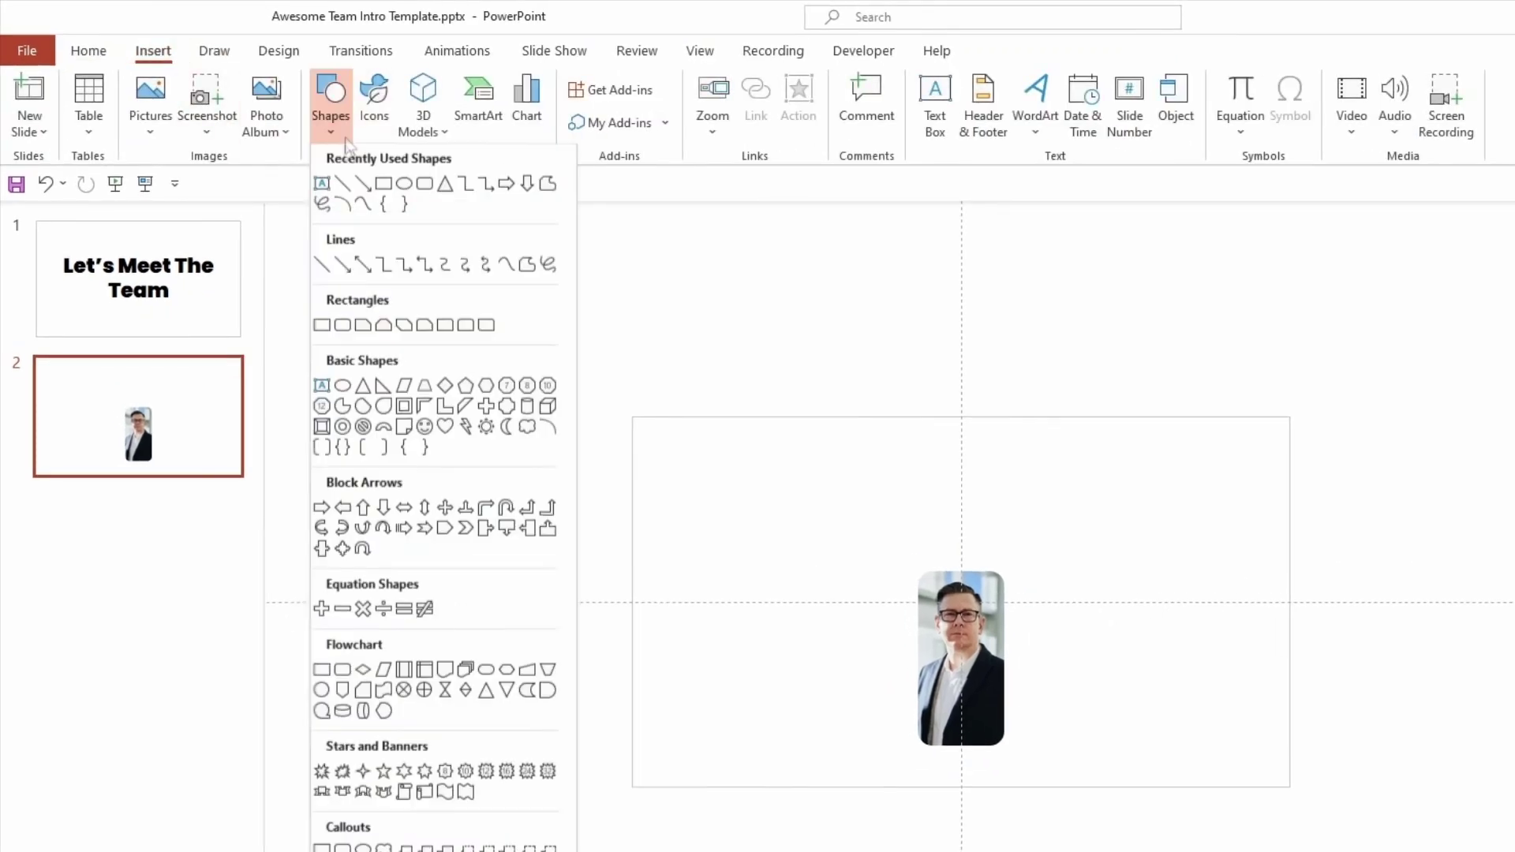
click(405, 185)
mouse_move(748, 553)
mouse_down()
mouse_move(826, 622)
mouse_move(867, 634)
mouse_move(741, 616)
mouse_move(792, 588)
mouse_up()
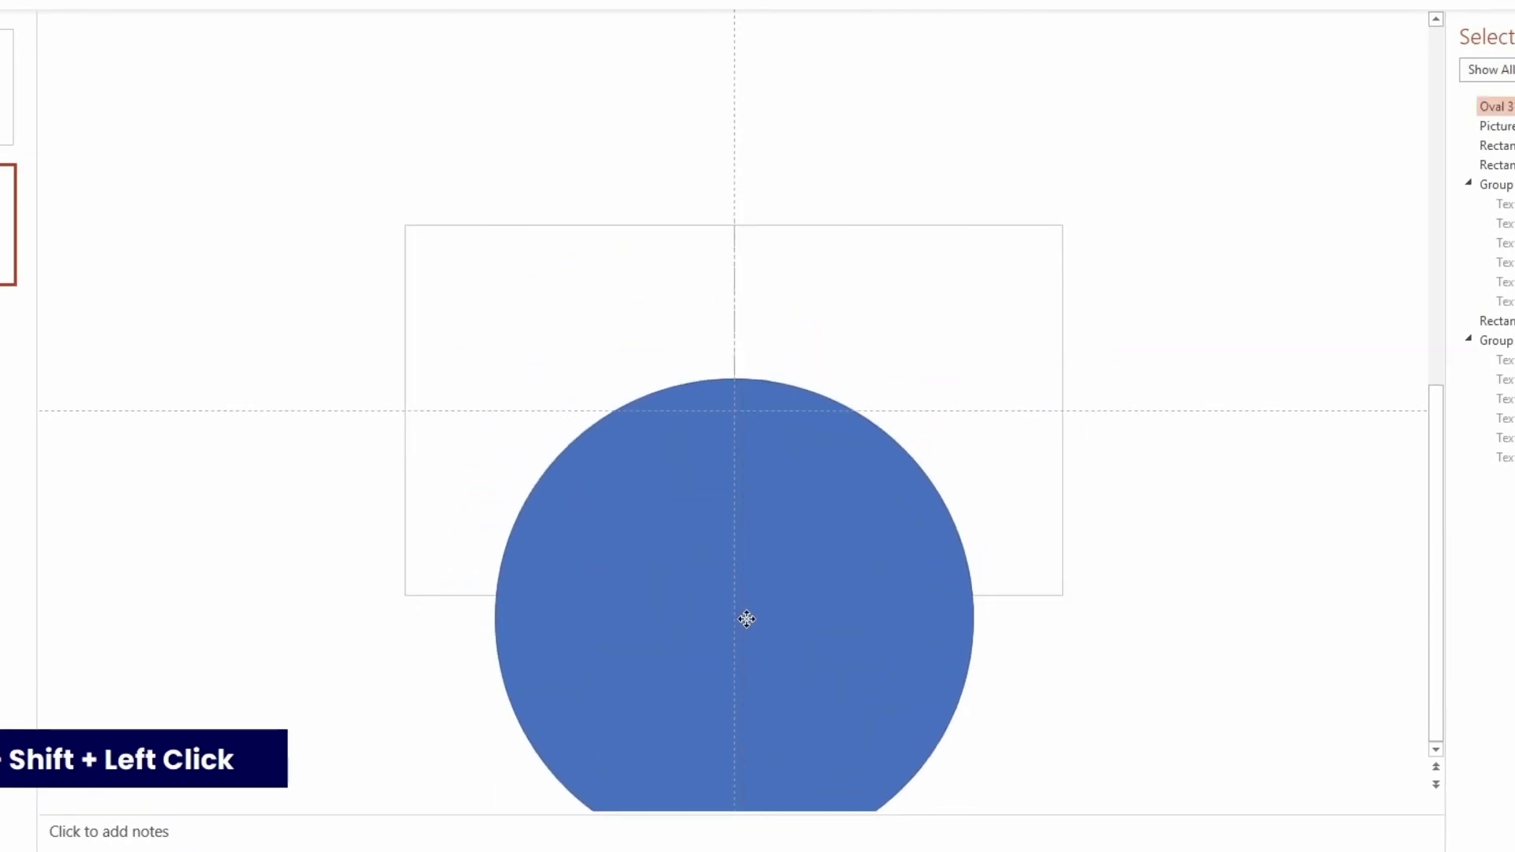
right_click(748, 619)
click(820, 325)
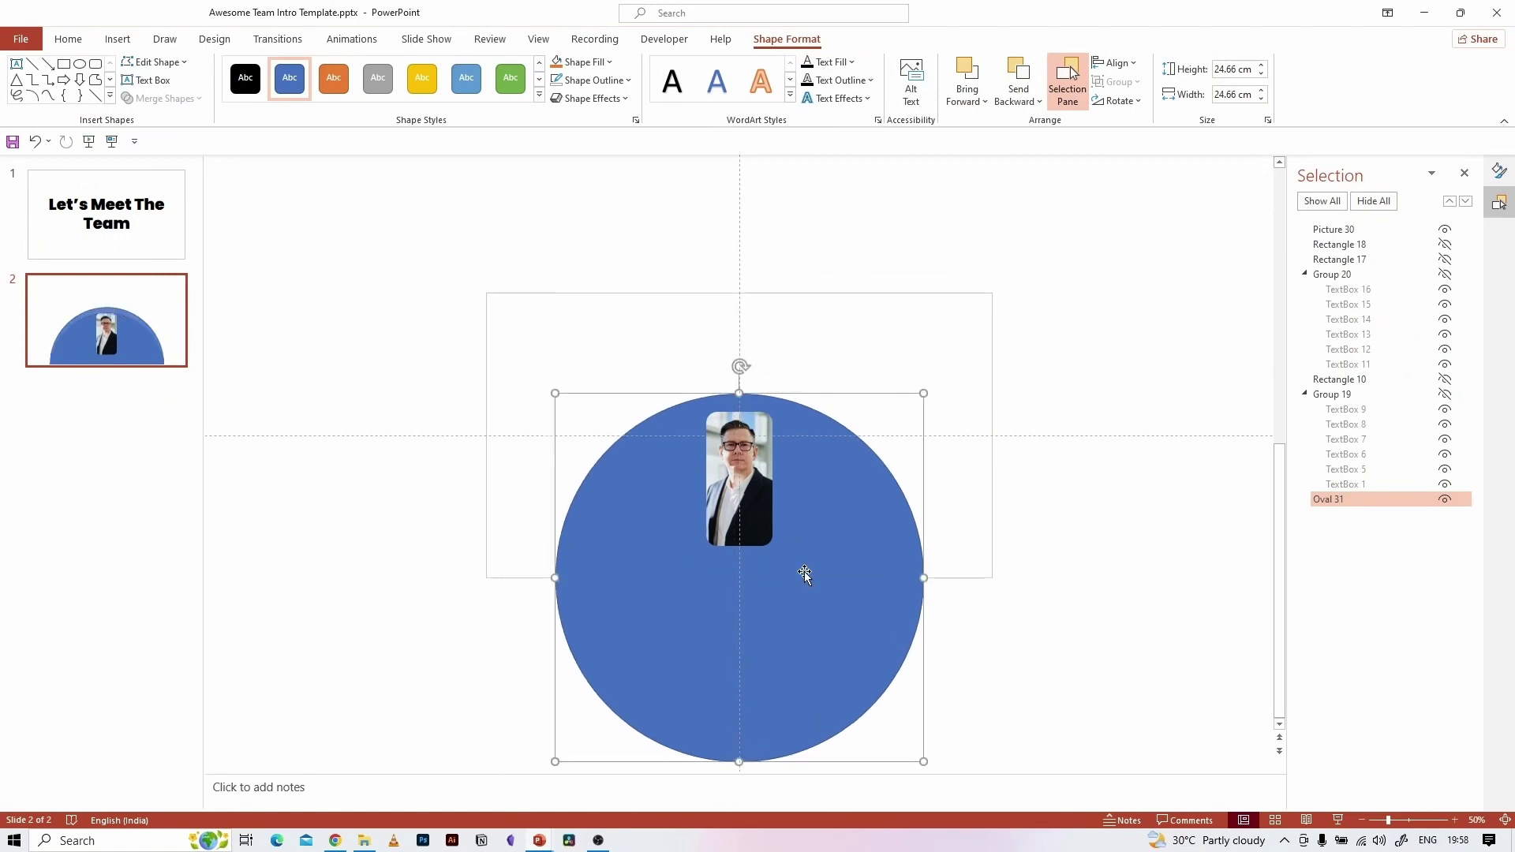
- Group the portrait with the large blue circle
ctrl+click(747, 479)
key(ctrl+g)
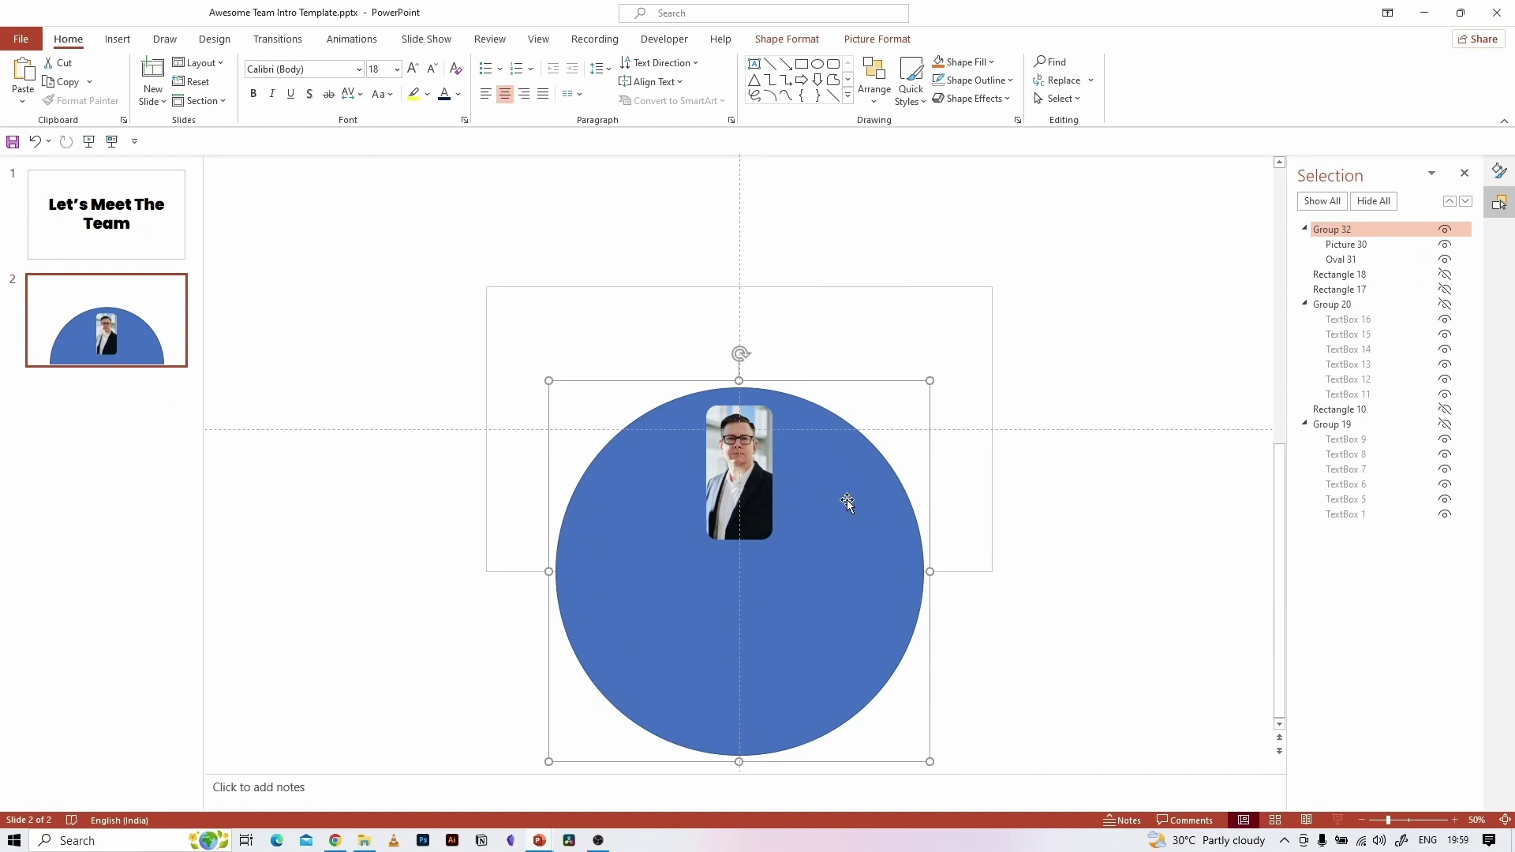
- Duplicate the portrait and circle group exactly over the original and rotate the copy about 60° counterclockwise
key(ctrl+d)
drag(821, 521, 817, 522)
key(ctrl+z)
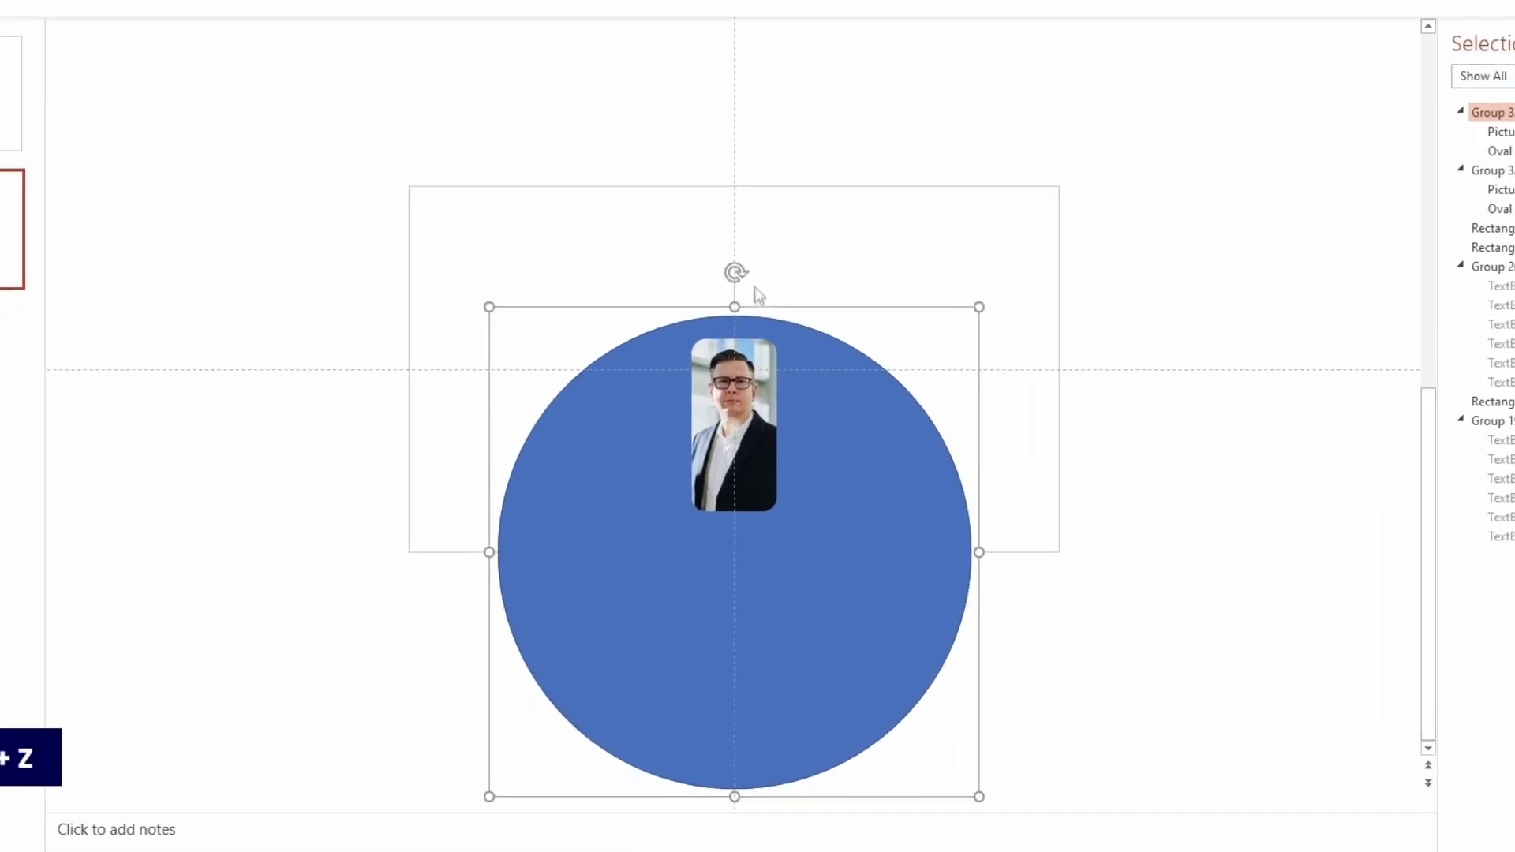
drag(741, 352, 722, 346)
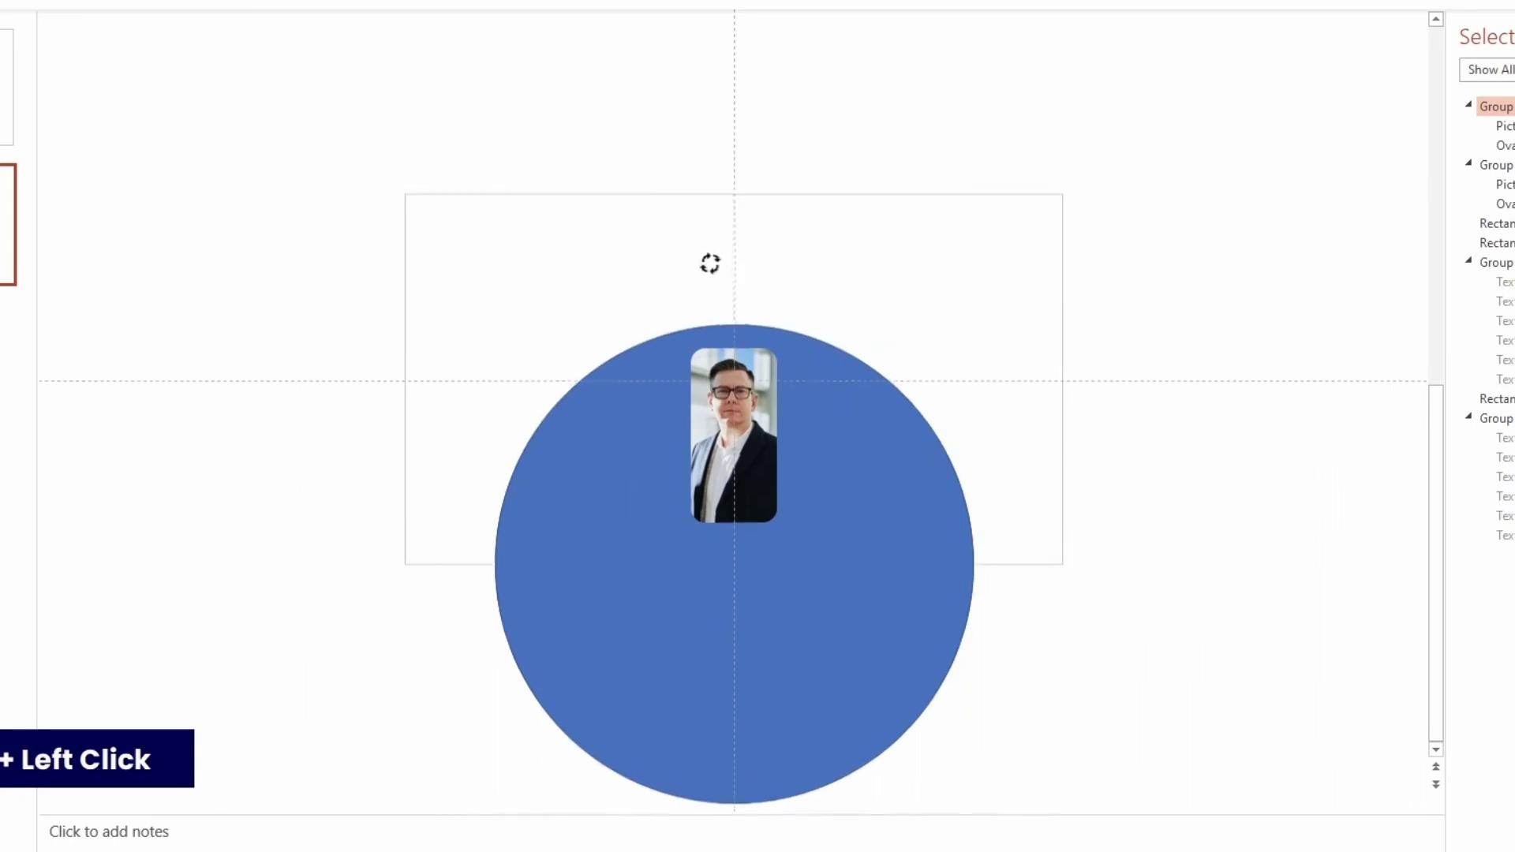
drag(710, 264, 457, 365)
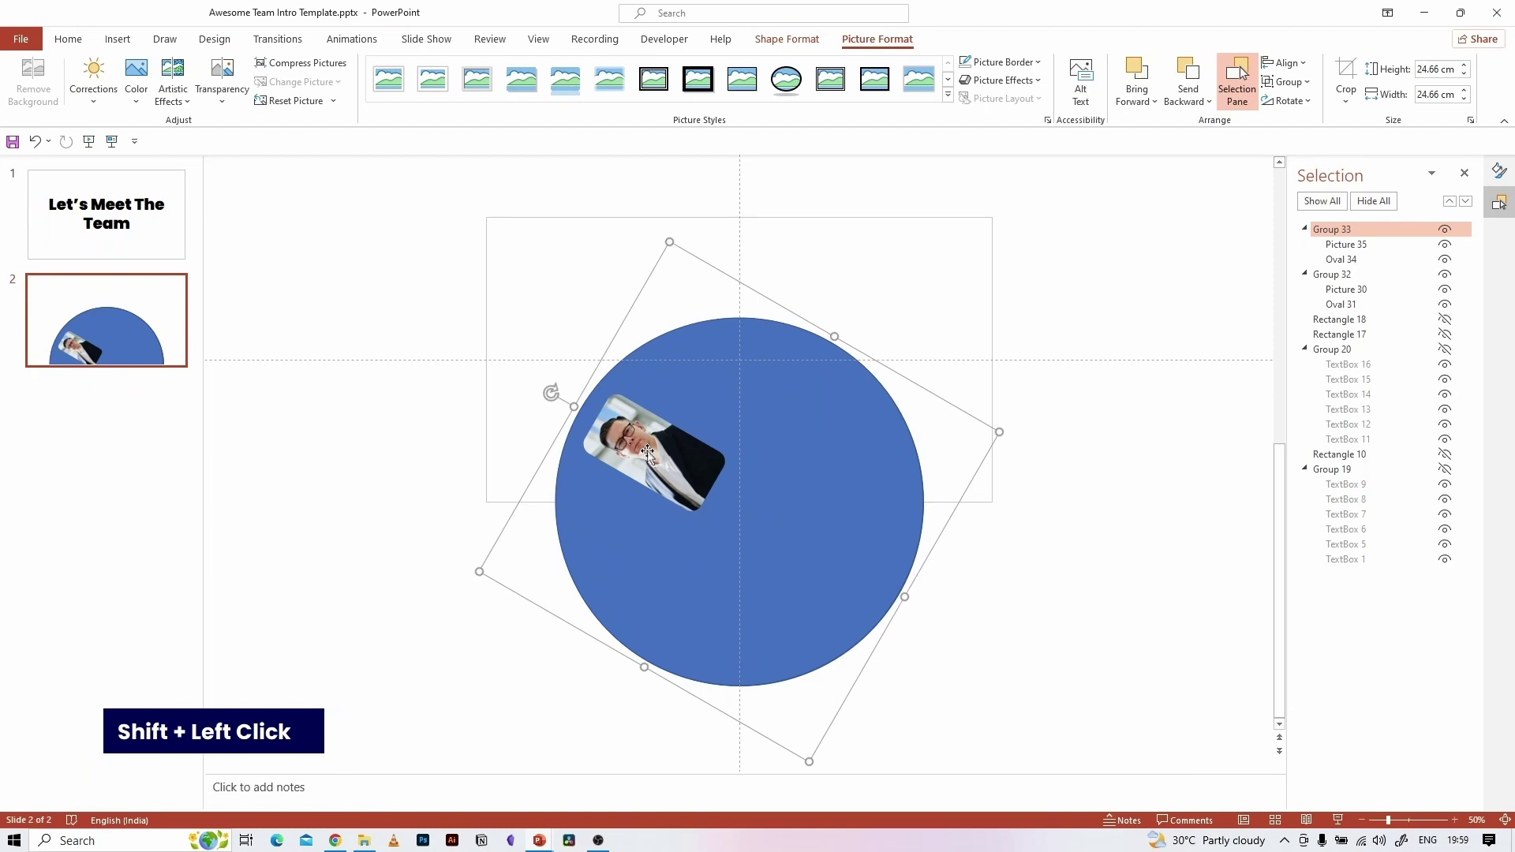
- Replace the portrait in the rotated copy with Picture4.jpg from file
click(647, 451)
click(301, 82)
click(304, 99)
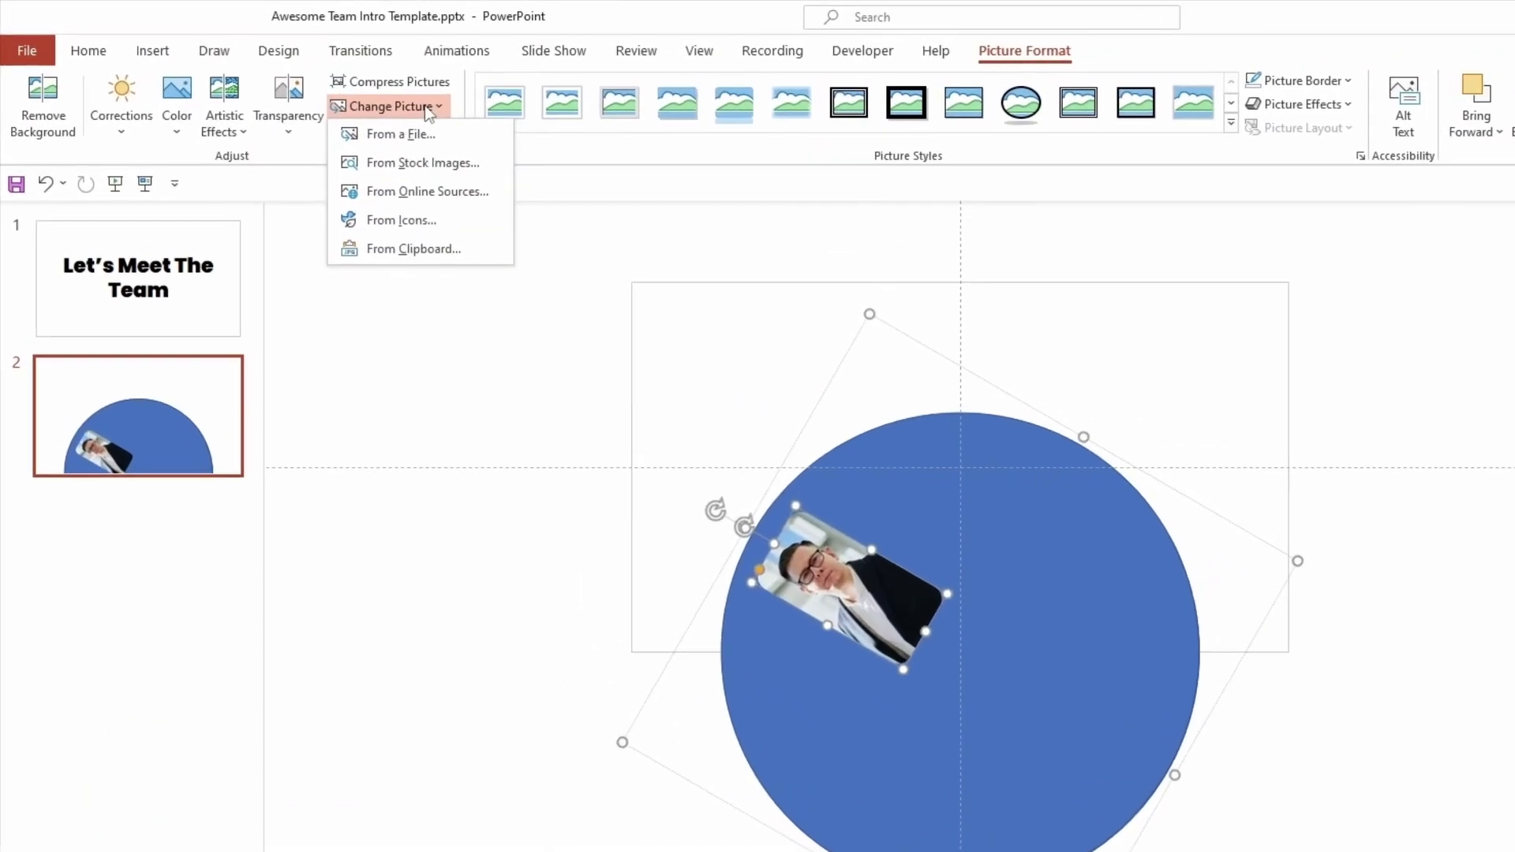
click(479, 209)
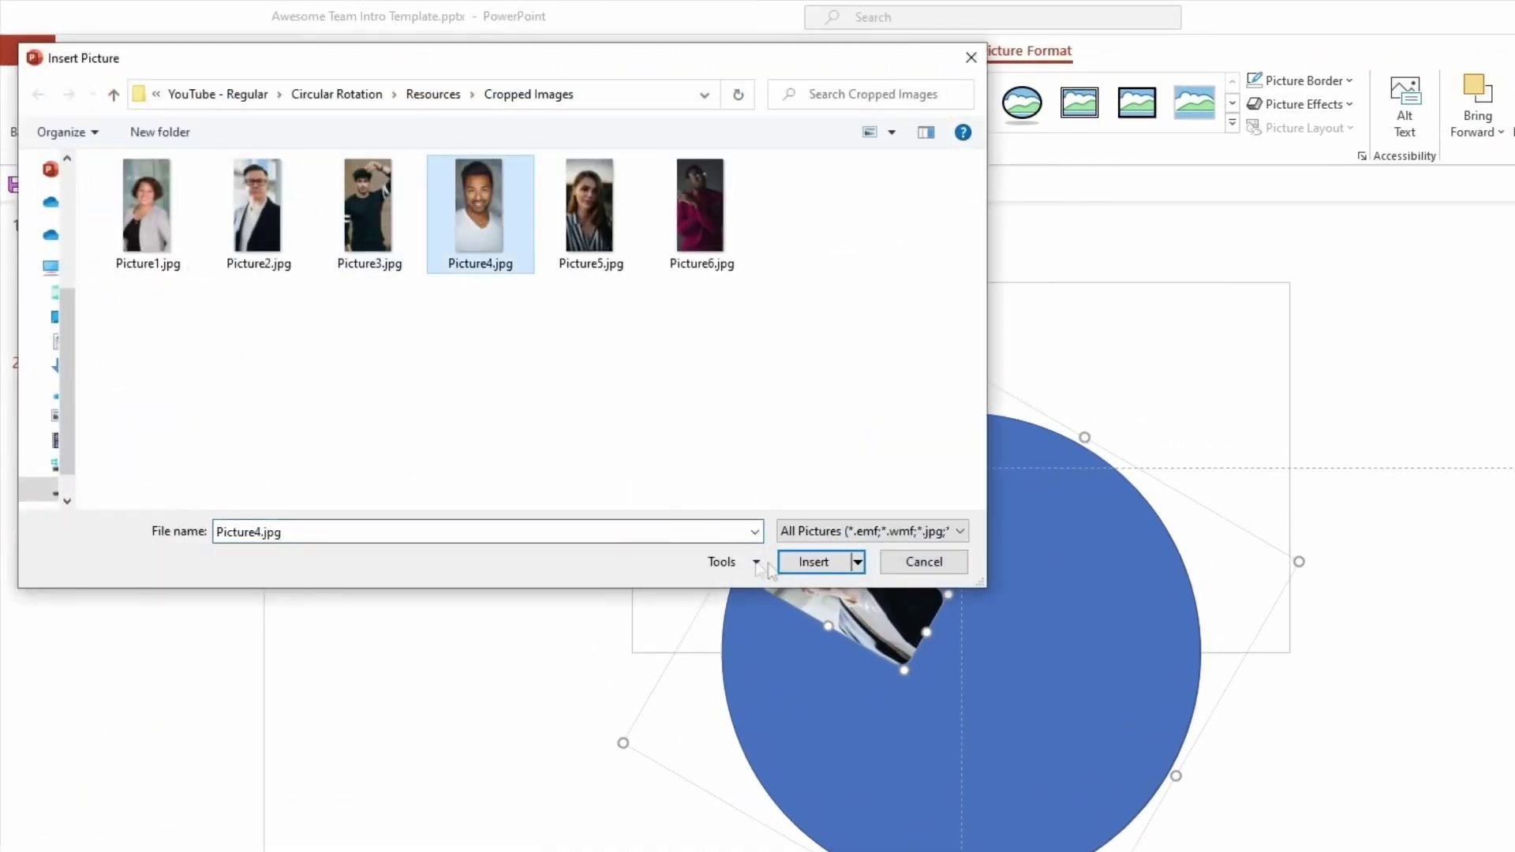
click(815, 562)
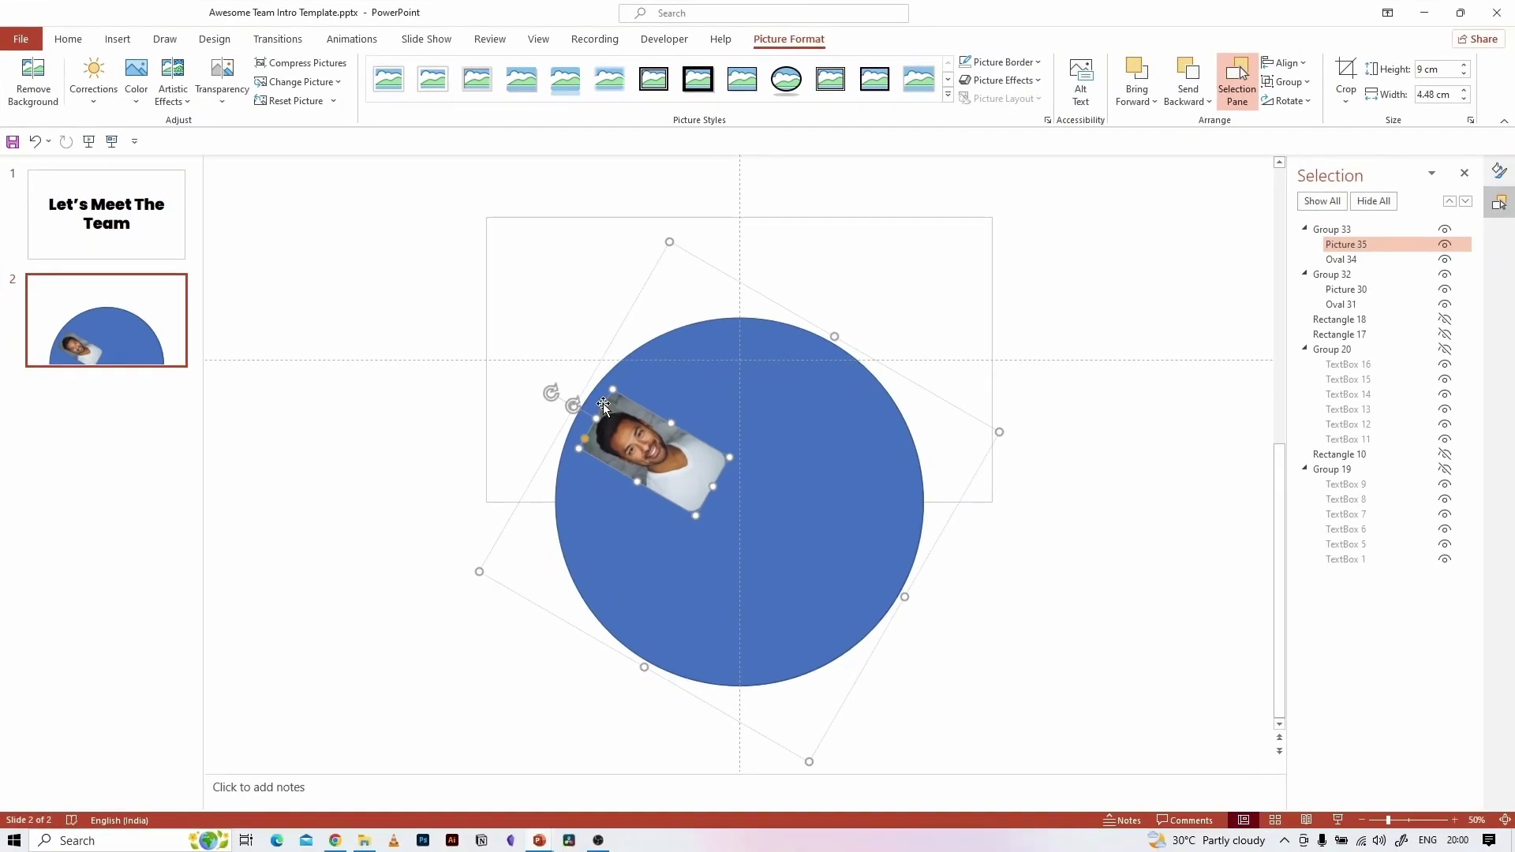
- Duplicate the Picture4 group, align the copy over the circle and rotate it about 60° further counterclockwise
click(828, 394)
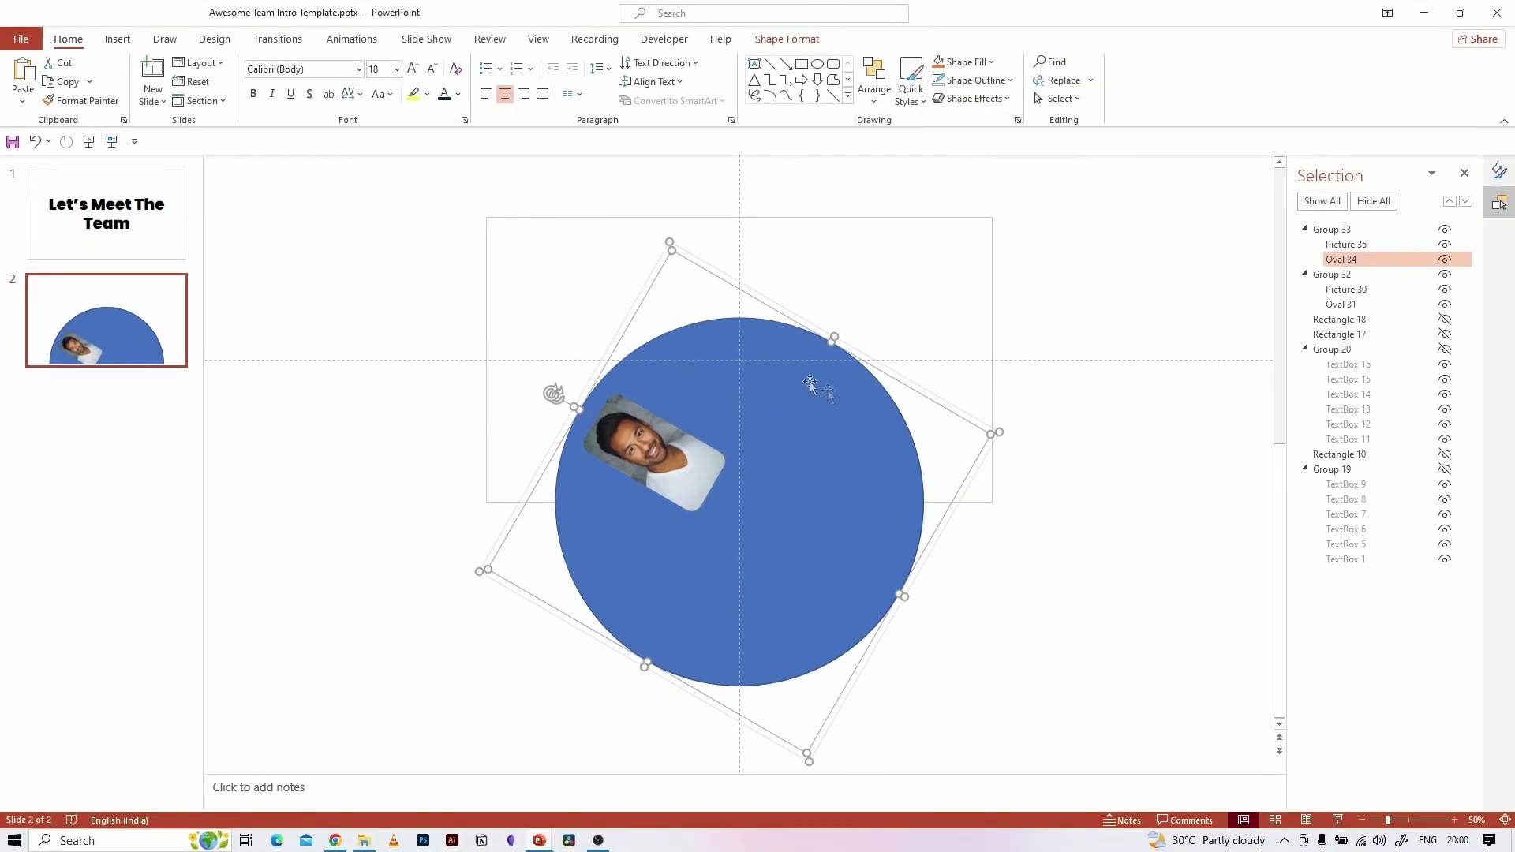
key(ctrl+d)
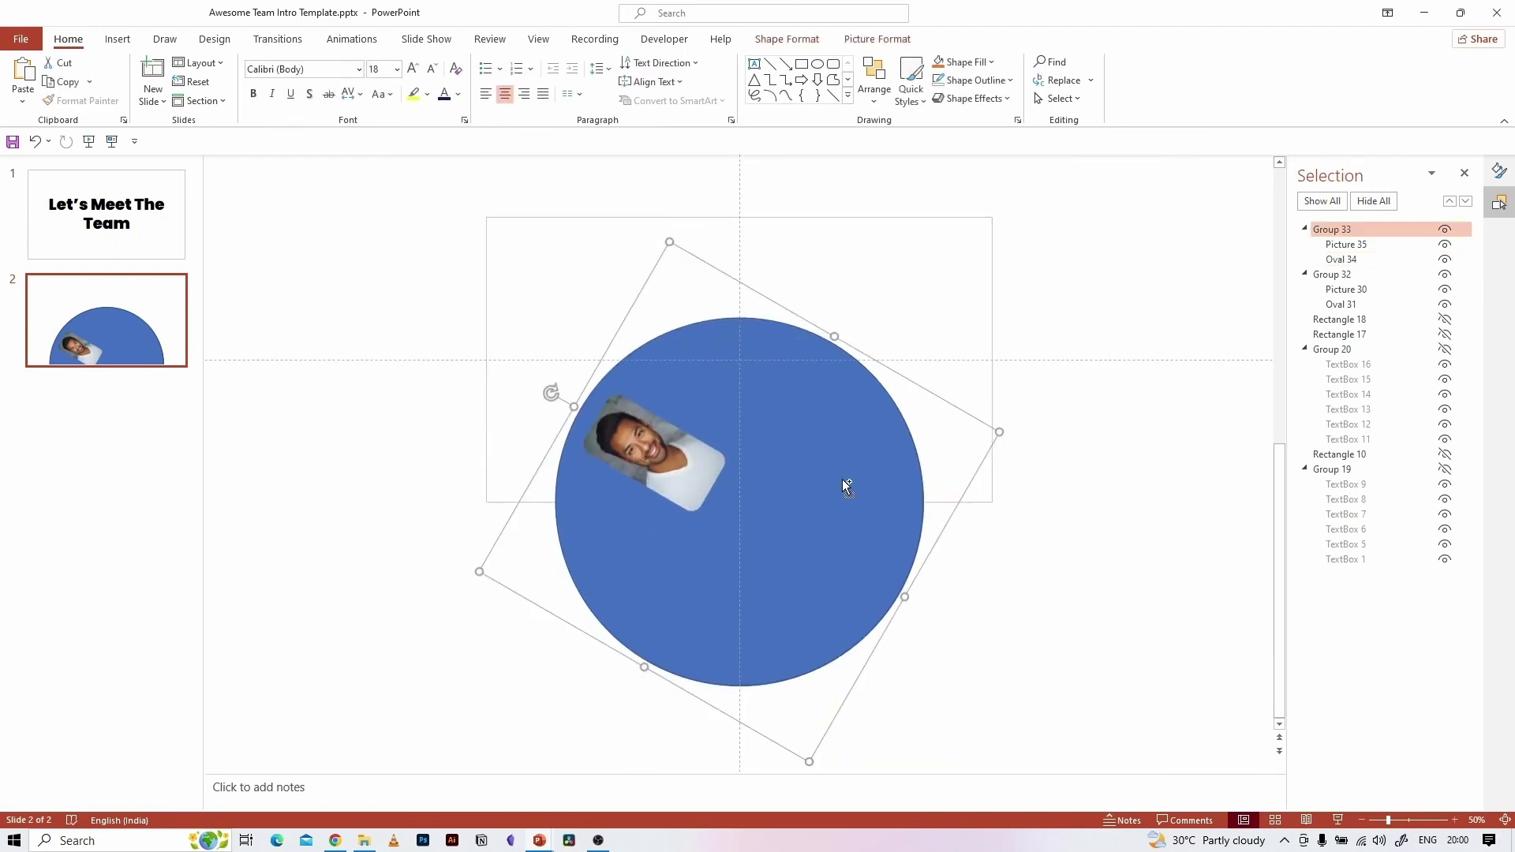
drag(844, 480, 621, 388)
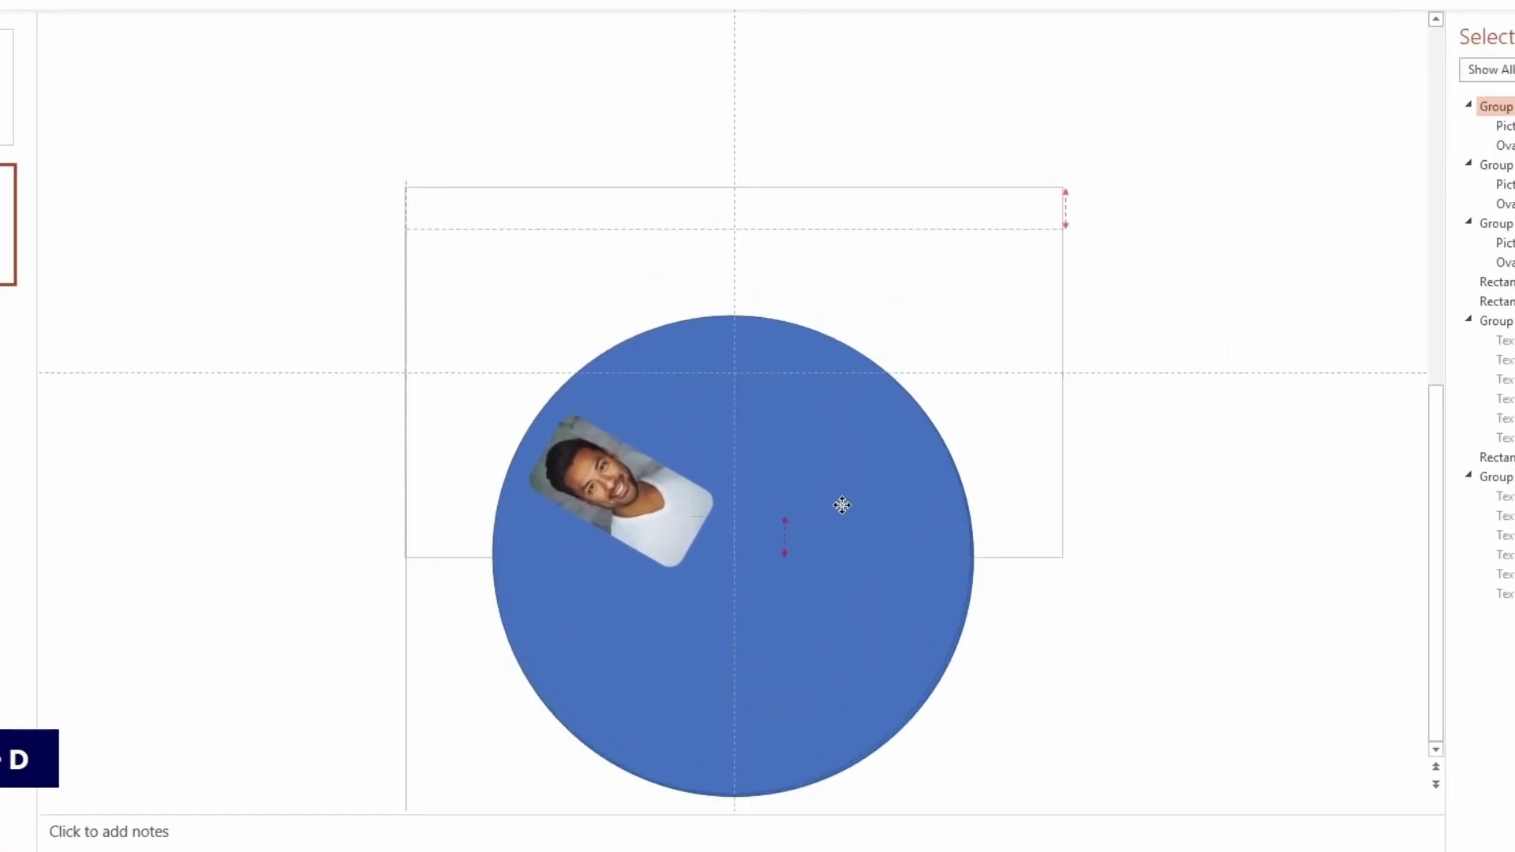
drag(488, 318, 556, 677)
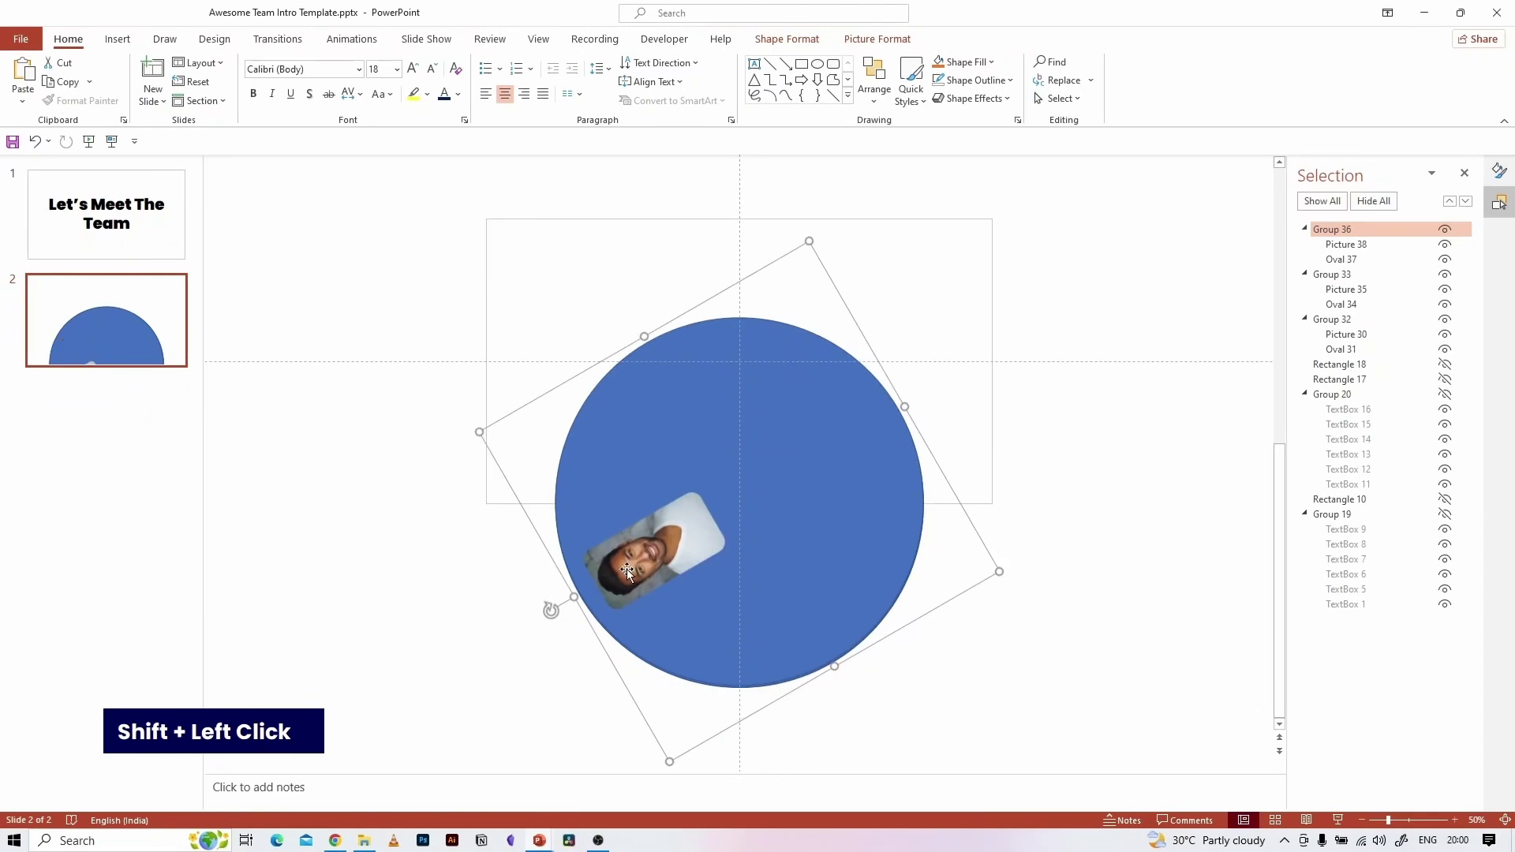
- Replace the portrait in the newest rotated copy with Picture1.jpg from file
click(627, 573)
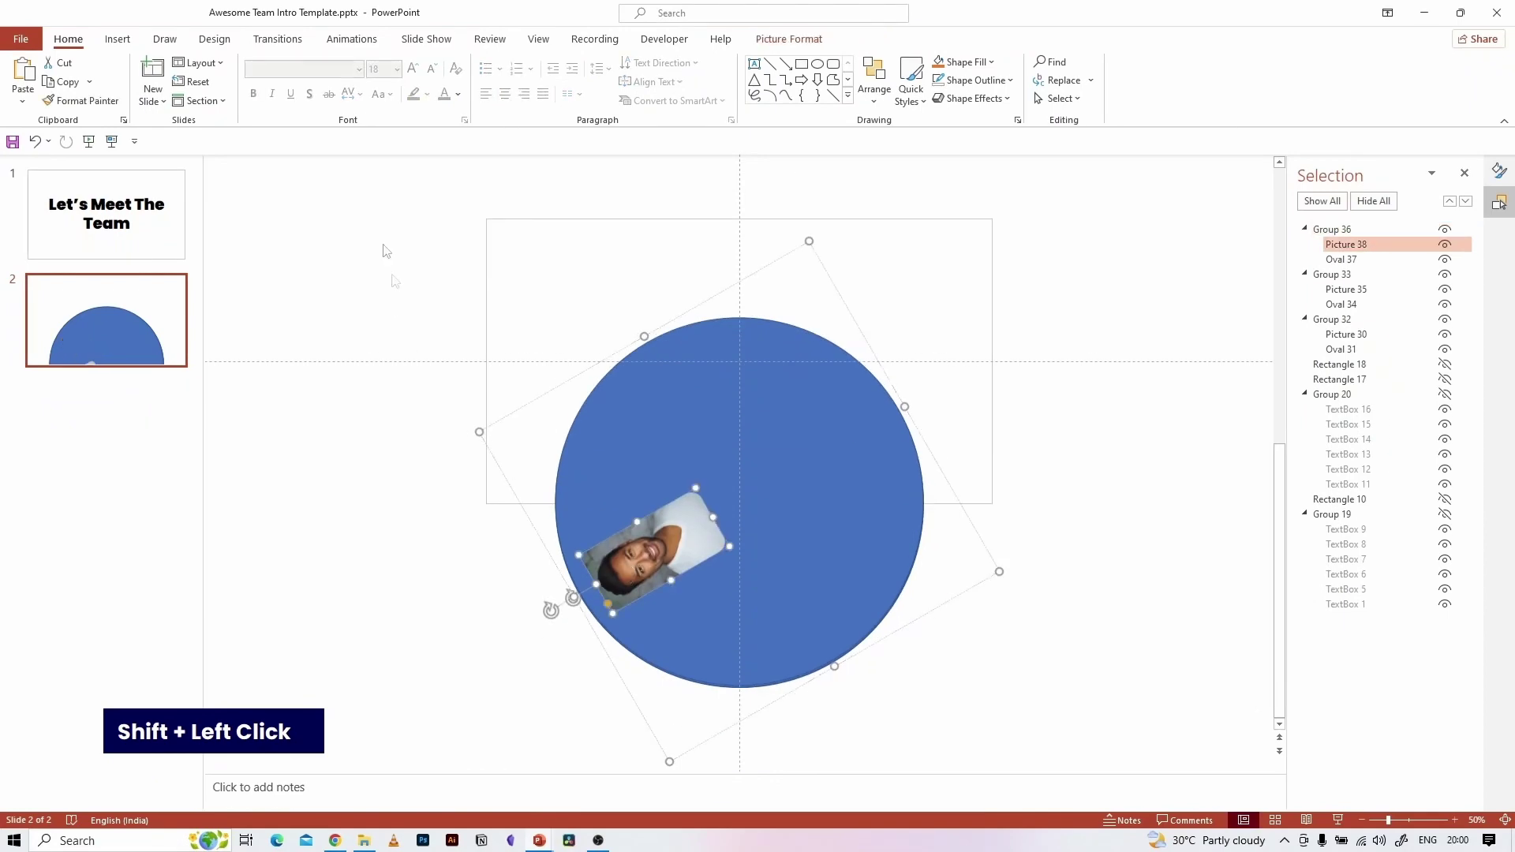
click(878, 38)
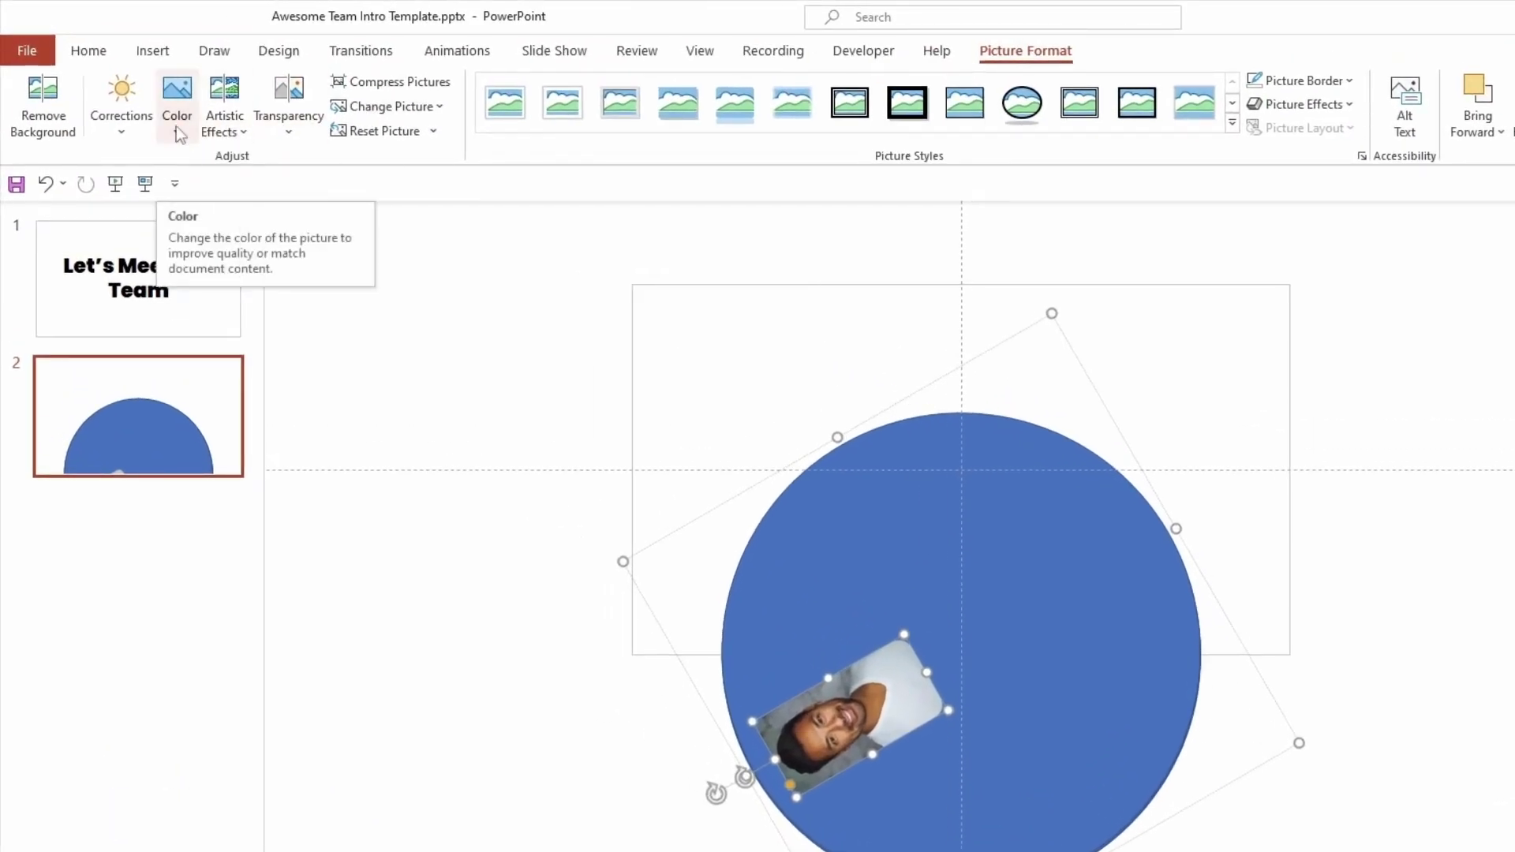
click(430, 108)
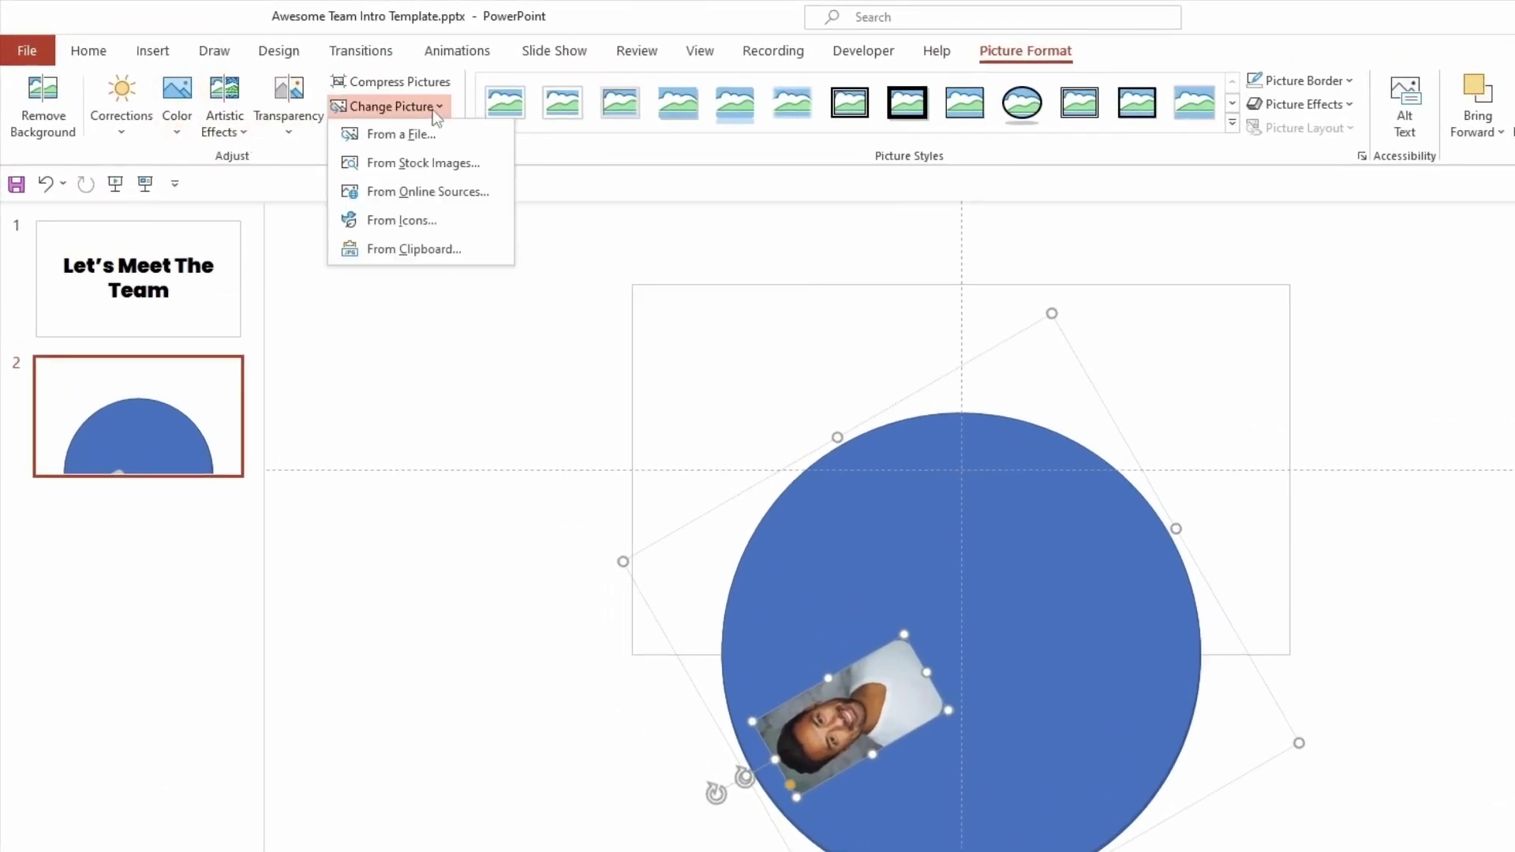
click(425, 129)
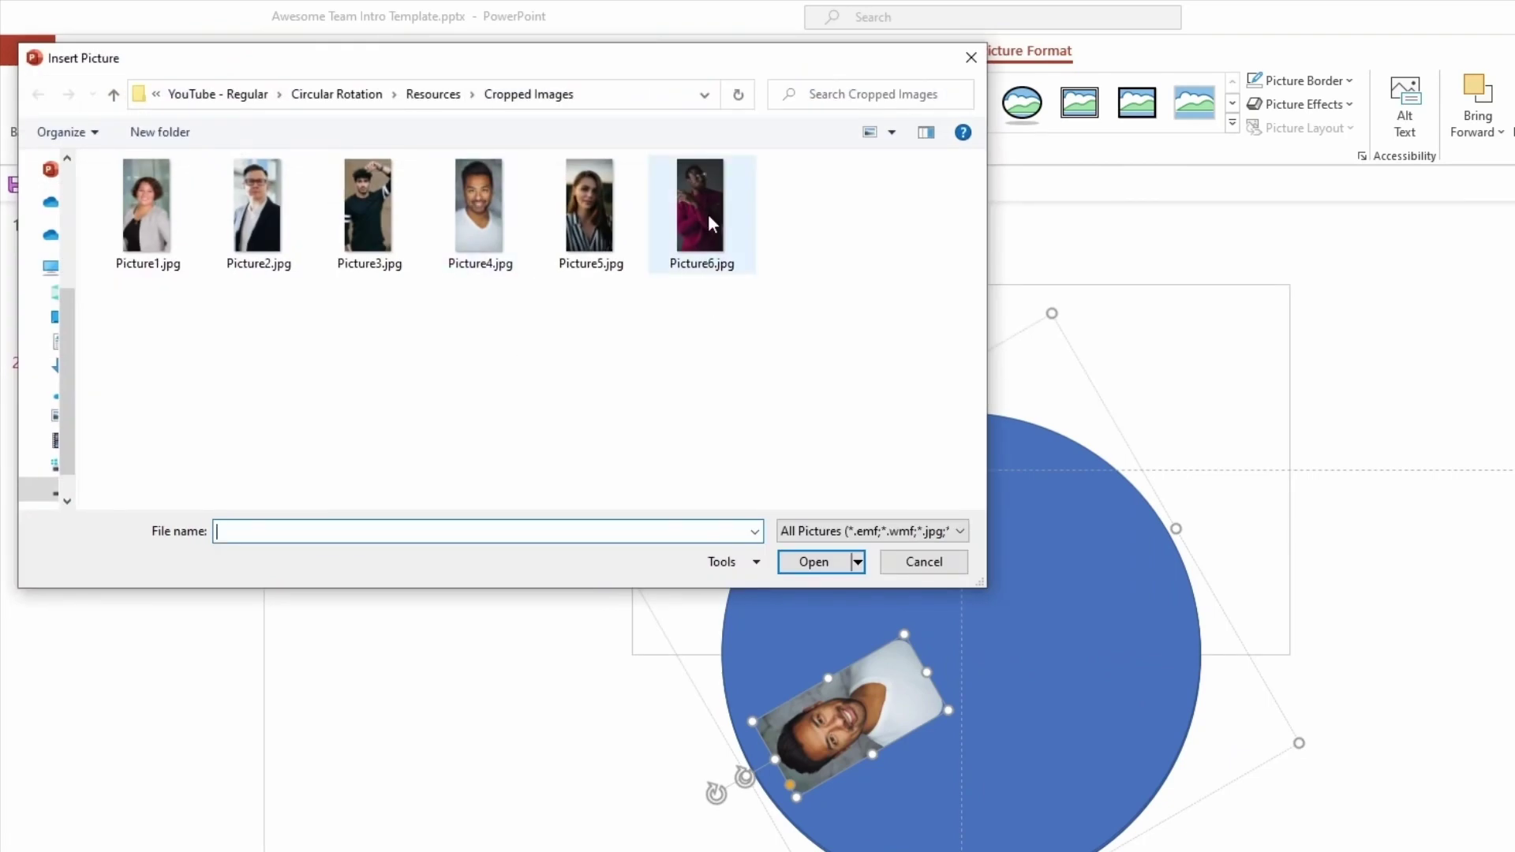
click(125, 254)
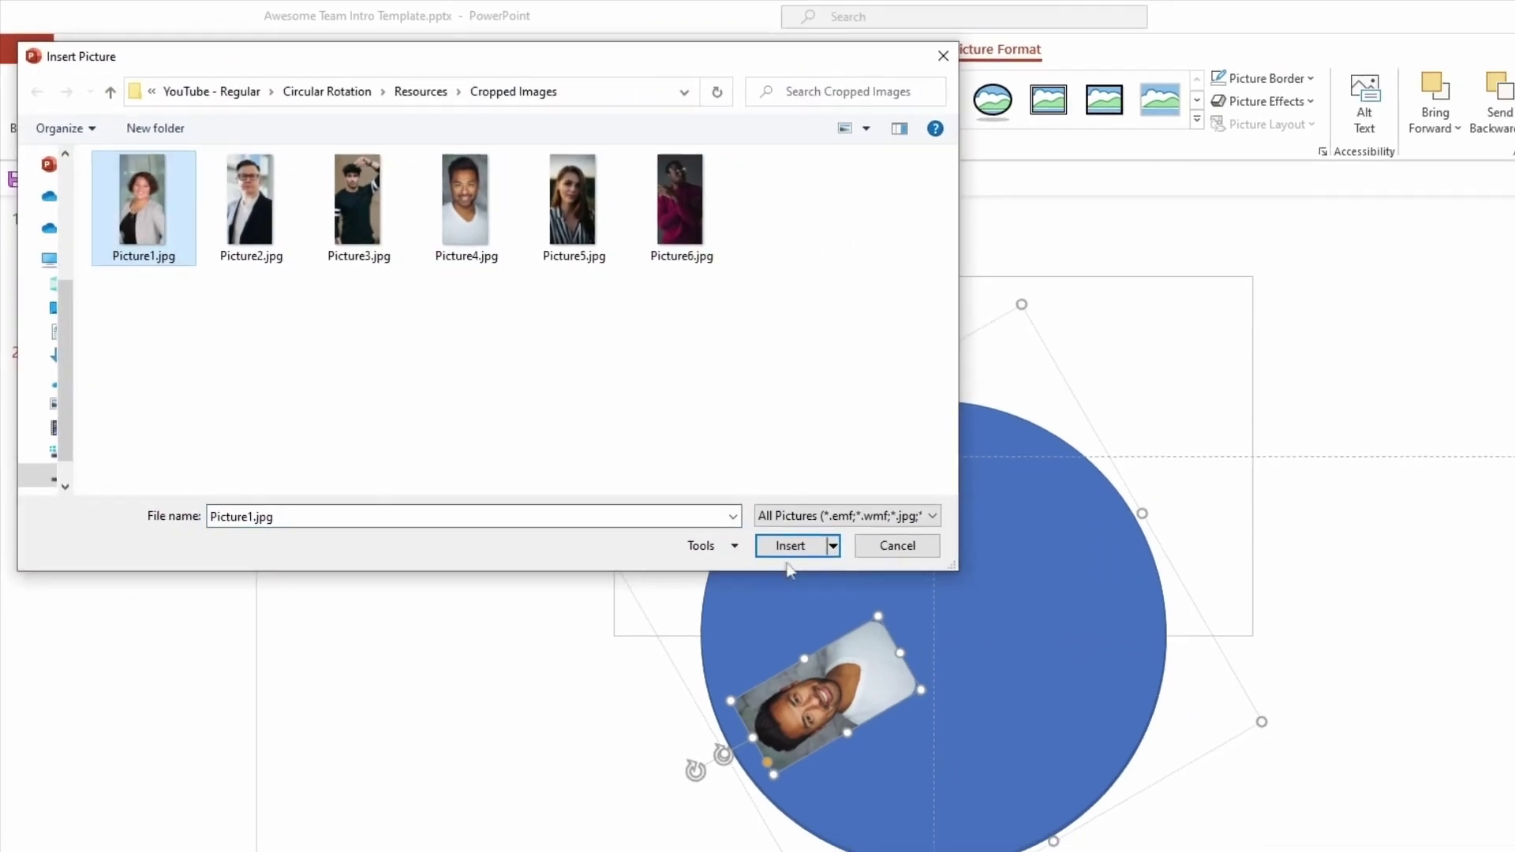
click(790, 546)
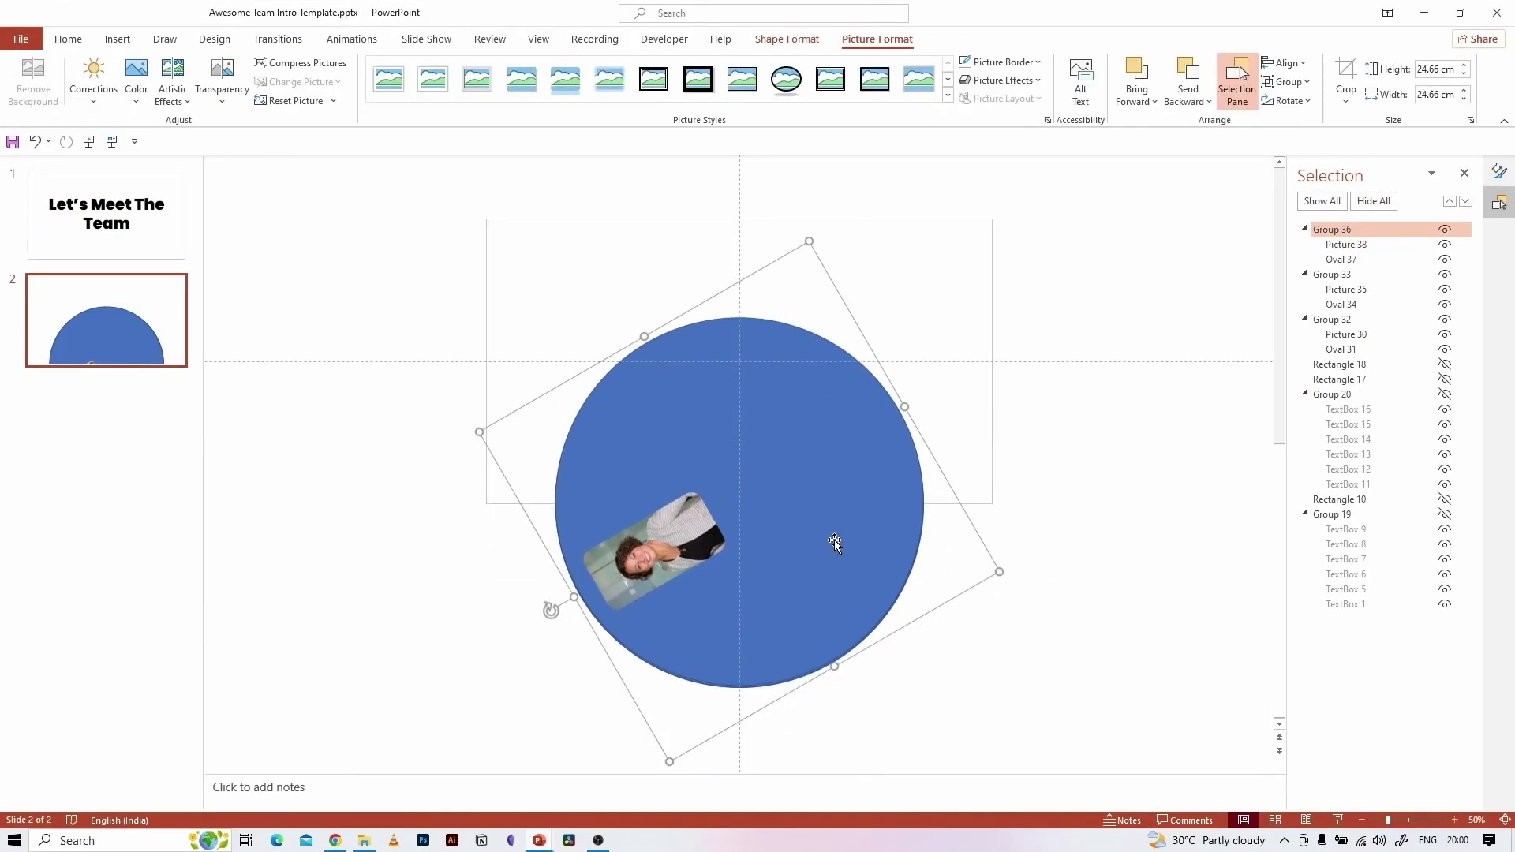
- Duplicate the Picture1 group, align it over the circle and rotate the copy until its portrait is upside down at the circle's bottom
key(ctrl+d)
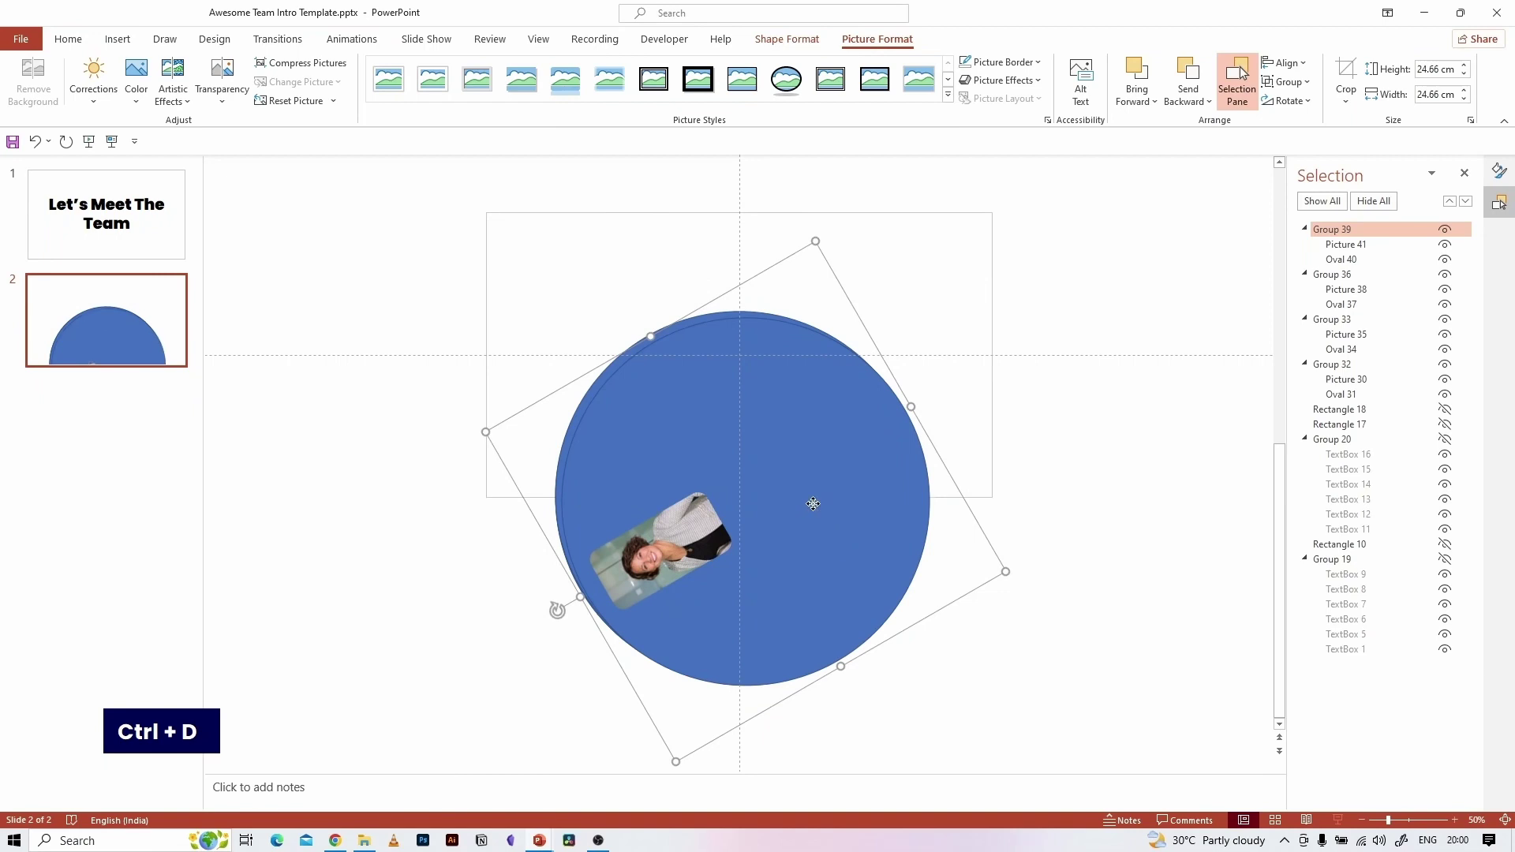
scroll(821, 560, up, 1)
drag(807, 583, 807, 580)
scroll(808, 580, down, 1)
drag(548, 608, 726, 778)
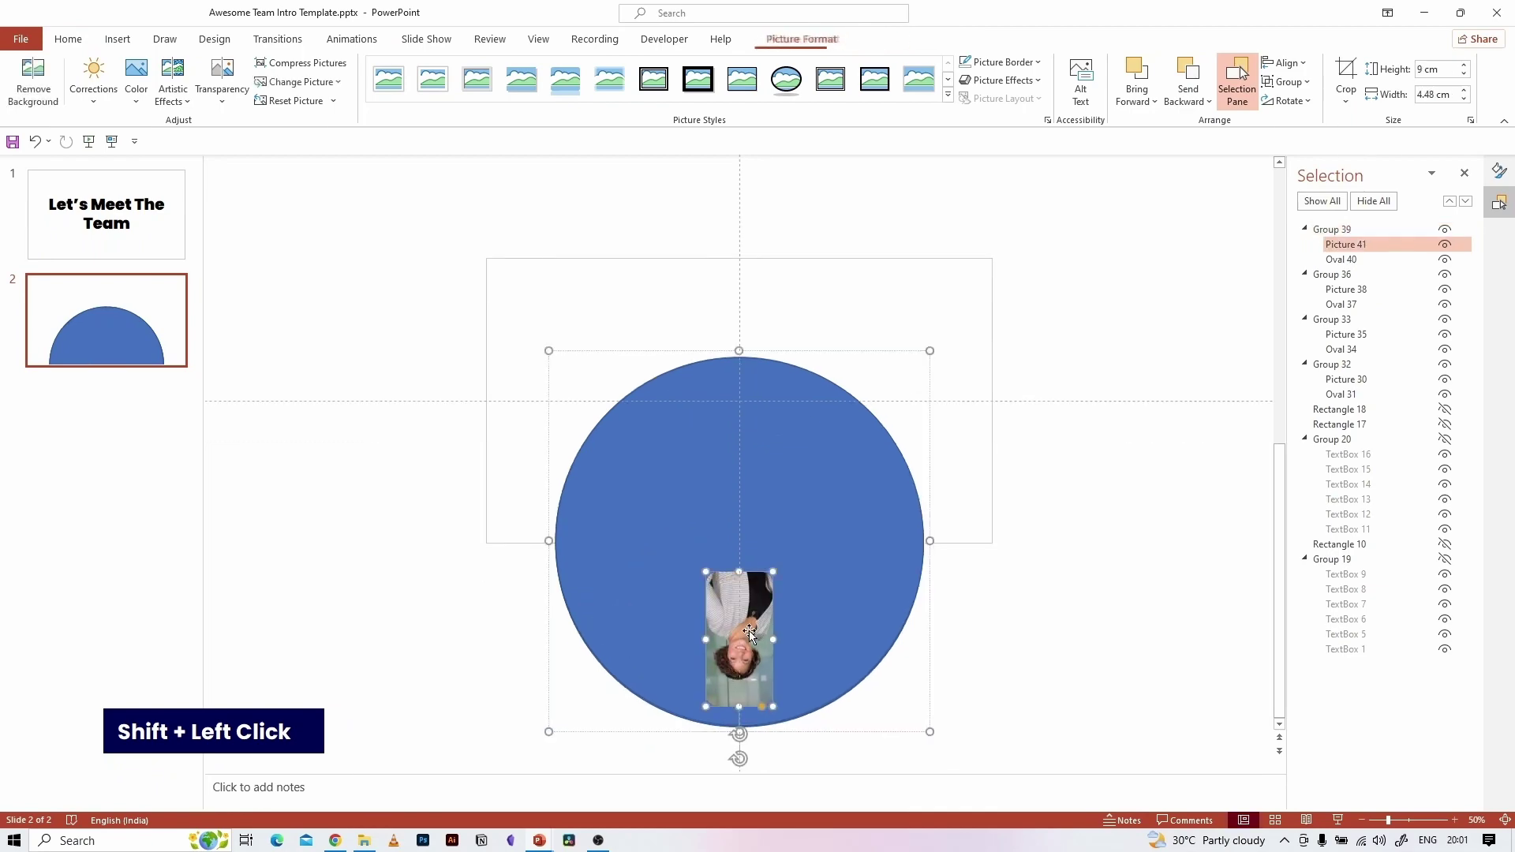
- Replace the upside-down portrait with Picture6.jpg from file
click(321, 87)
click(293, 122)
click(530, 171)
double_click(530, 170)
- Duplicate the Picture6 group, align the copy over the circle and rotate it about 60° further counterclockwise
click(770, 467)
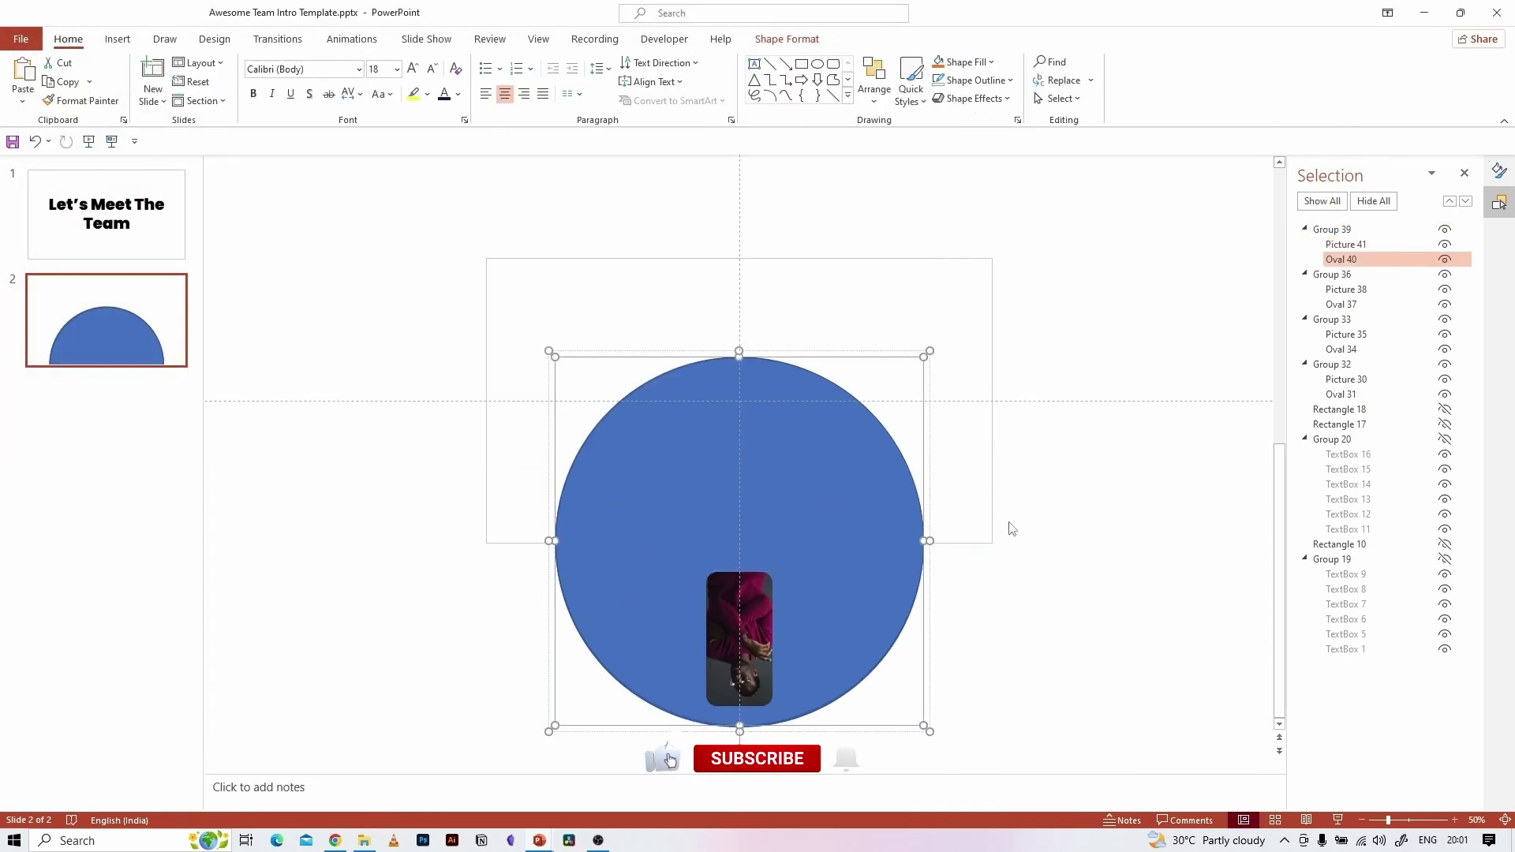
key(ctrl+d)
mouse_move(869, 515)
mouse_down()
mouse_move(849, 501)
mouse_move(849, 538)
mouse_up()
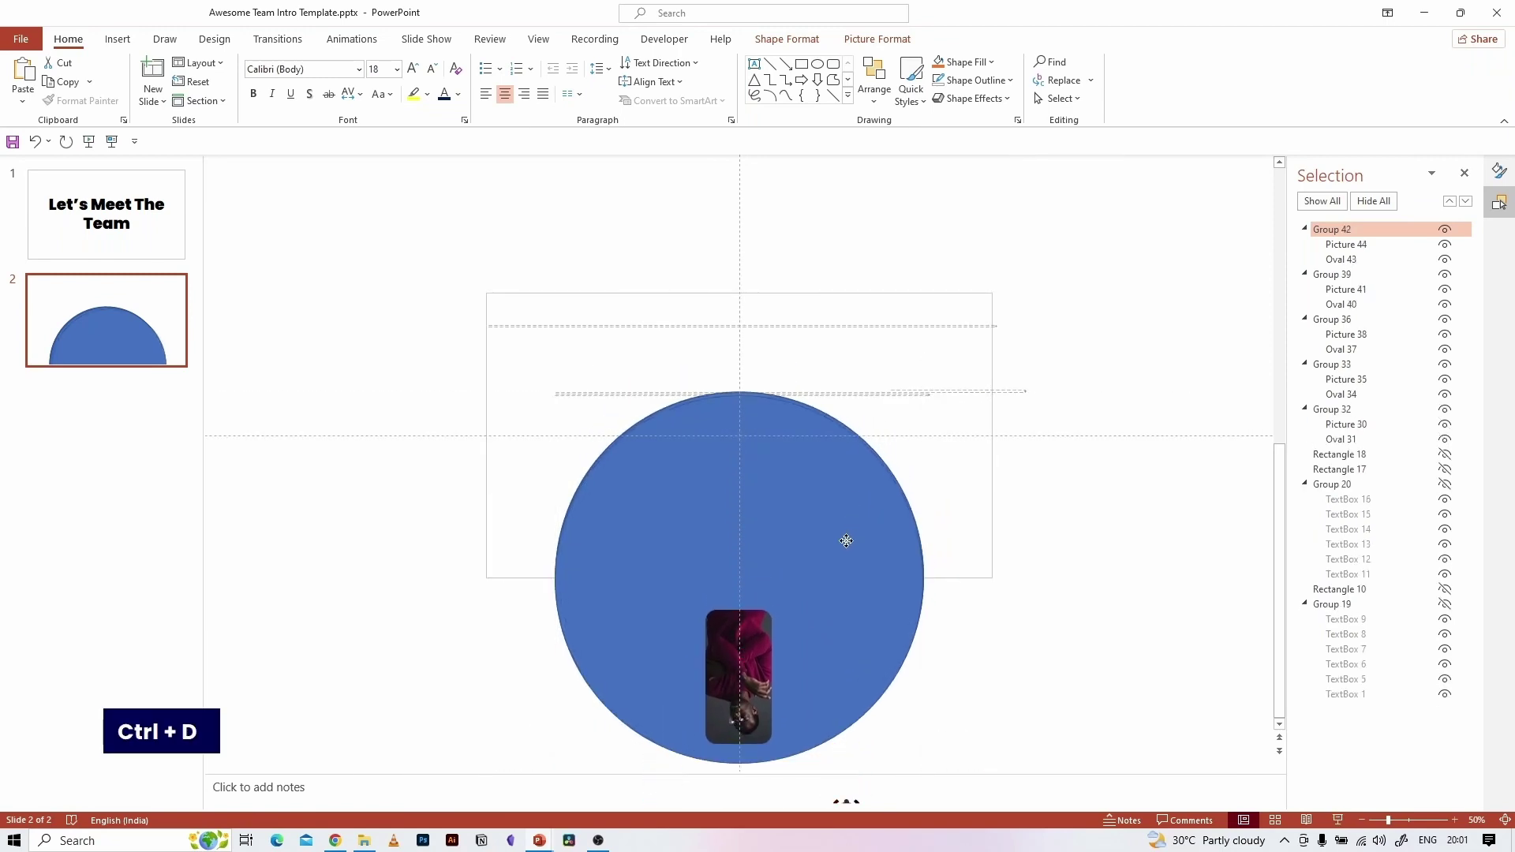
drag(739, 758, 923, 642)
- Replace the portrait in the newest copy with the picture file of the woman in a striped shirt
click(820, 553)
click(789, 39)
click(305, 78)
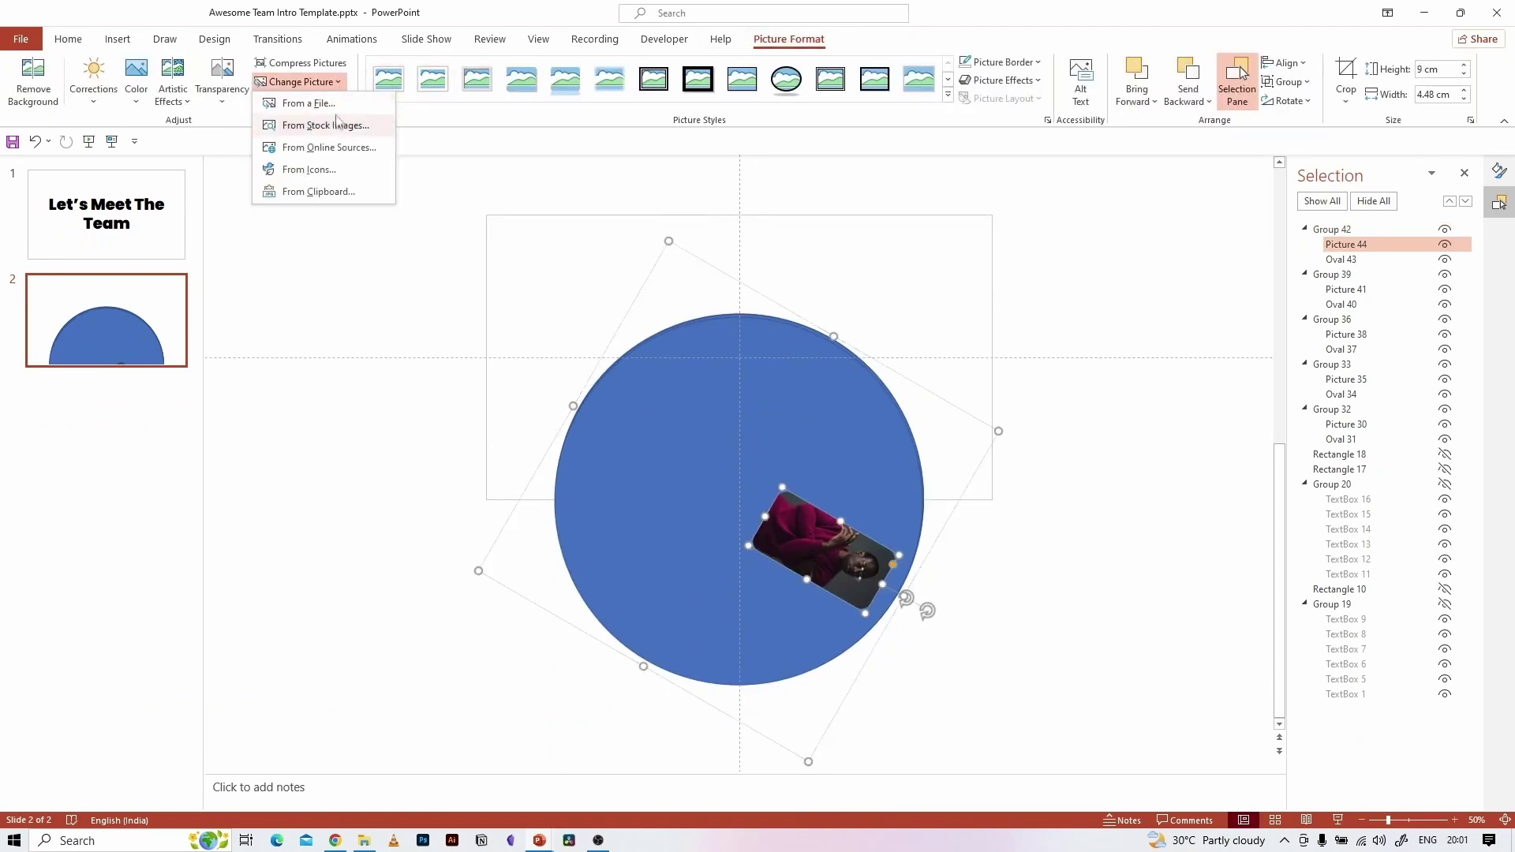
click(308, 105)
click(462, 177)
click(638, 433)
click(868, 423)
click(1011, 537)
- Duplicate the striped-shirt portrait group, rotate the copy about 75° counterclockwise and align it over the circle
click(833, 491)
key(ctrl+d)
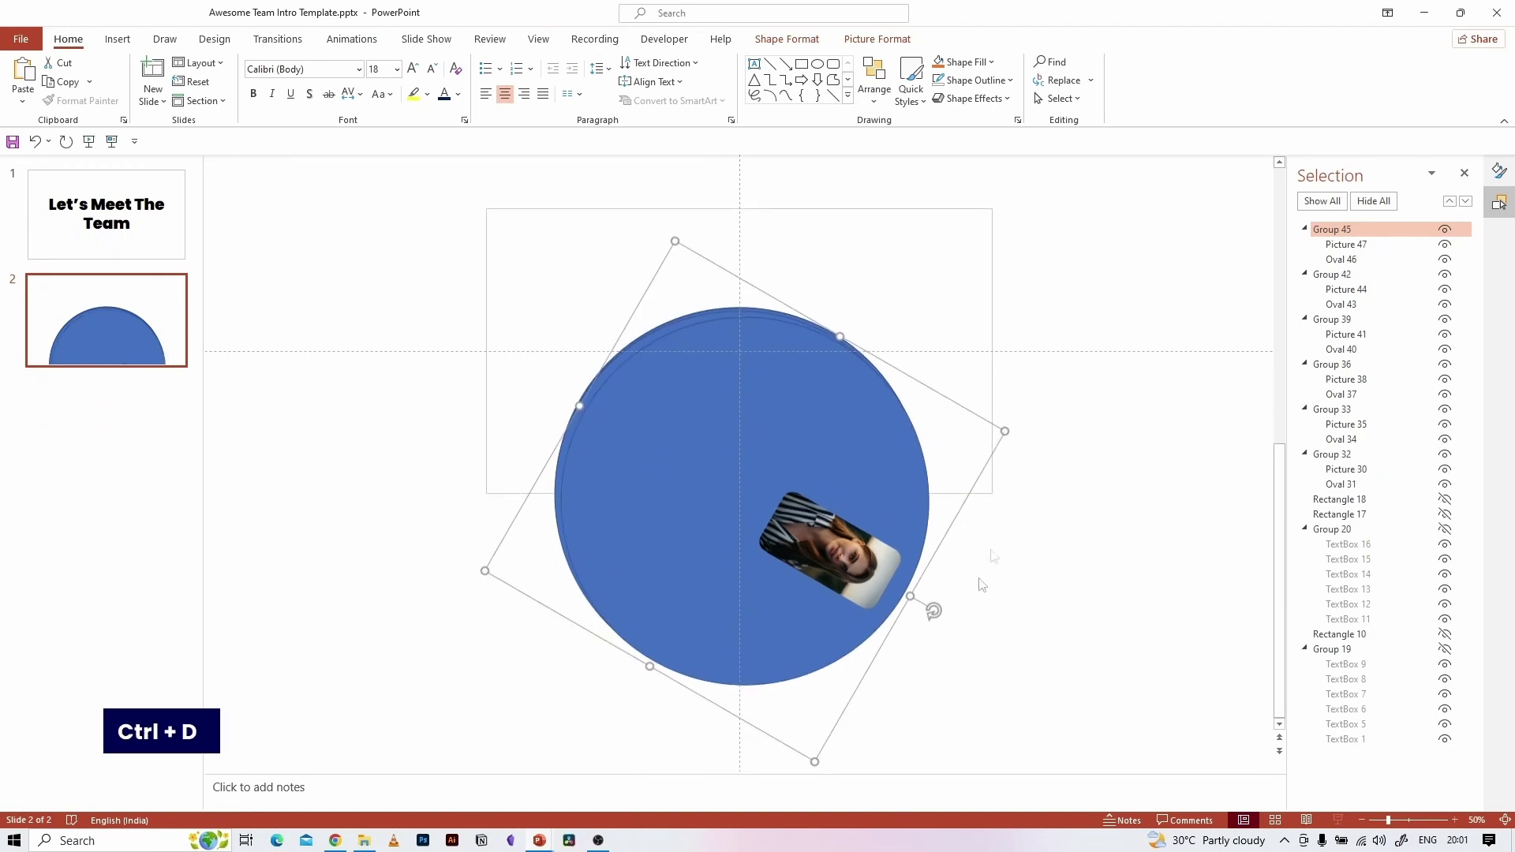
drag(933, 609, 930, 460)
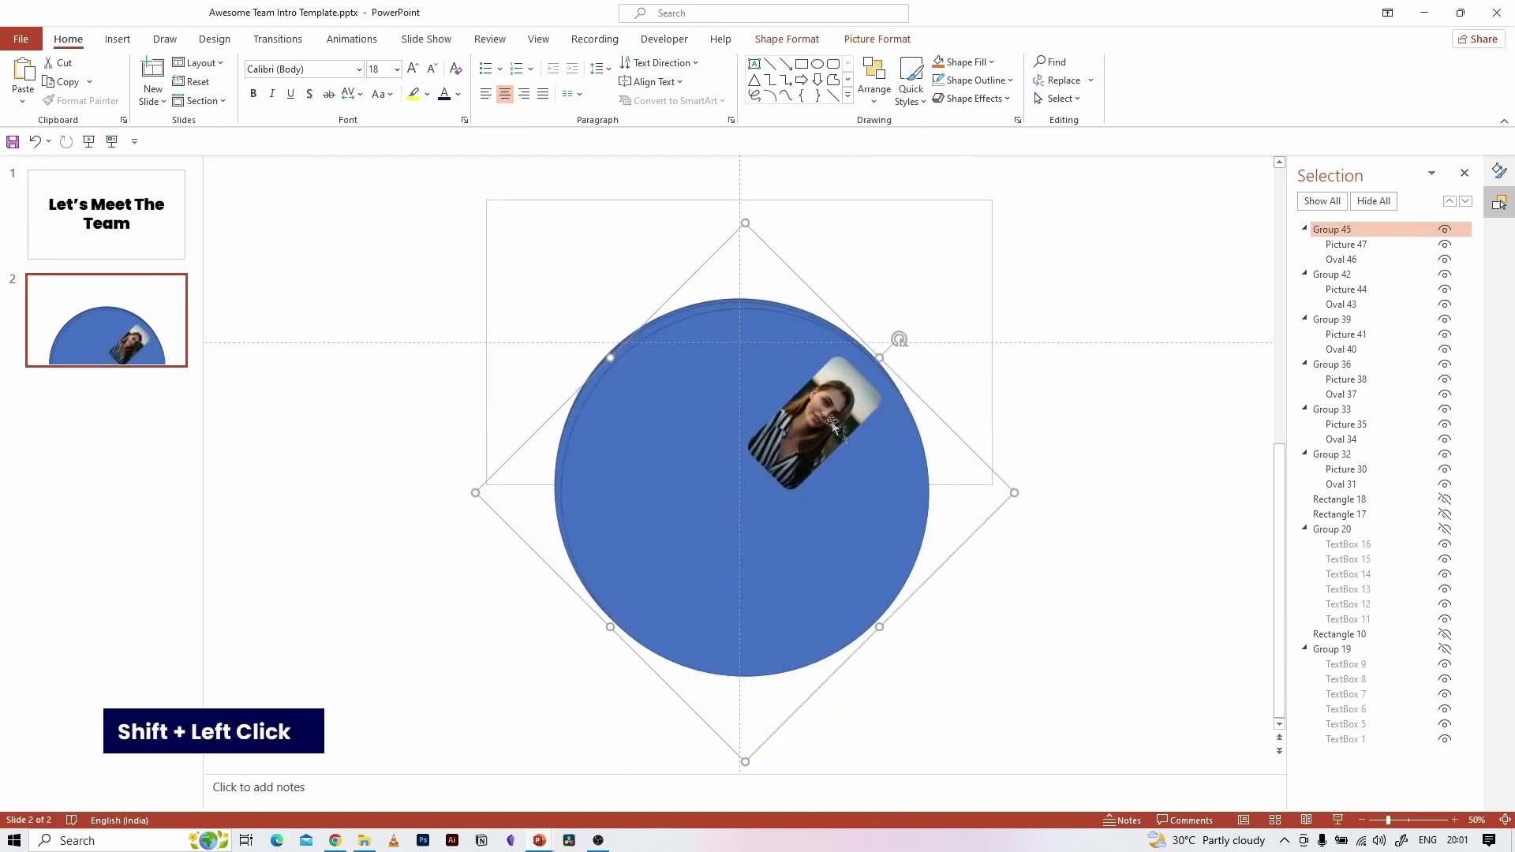
drag(873, 539, 872, 613)
- Replace the portrait in the sixth copy with the picture file of the man in a black shirt and cap
click(807, 424)
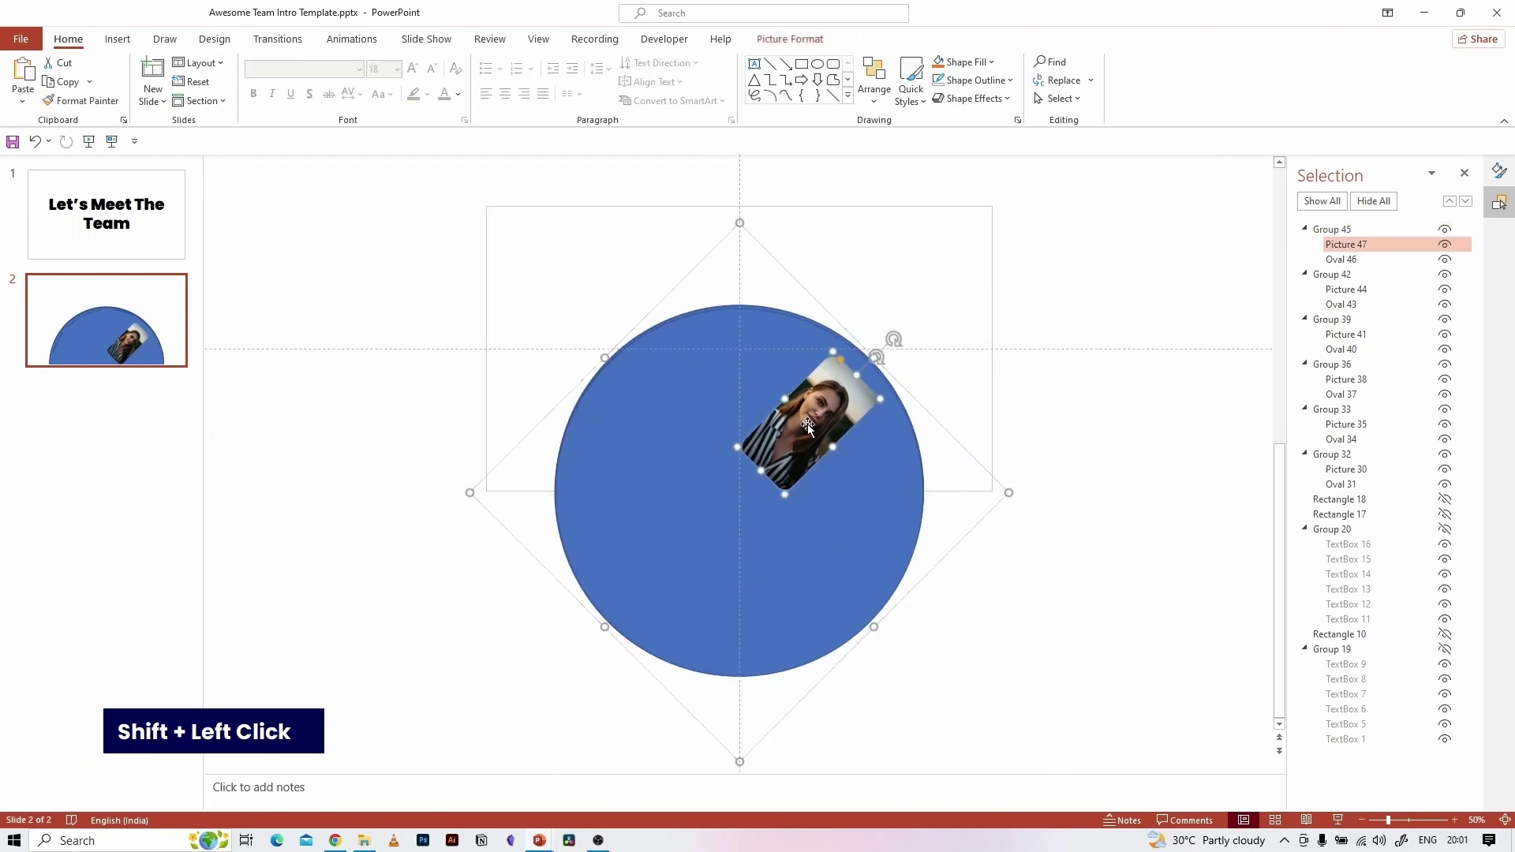
click(789, 39)
click(300, 75)
click(298, 101)
key(Left)
click(628, 432)
- Select all six portrait groups and align them to each other by center and middle
scroll(1103, 310, down, 3)
drag(1104, 310, 514, 741)
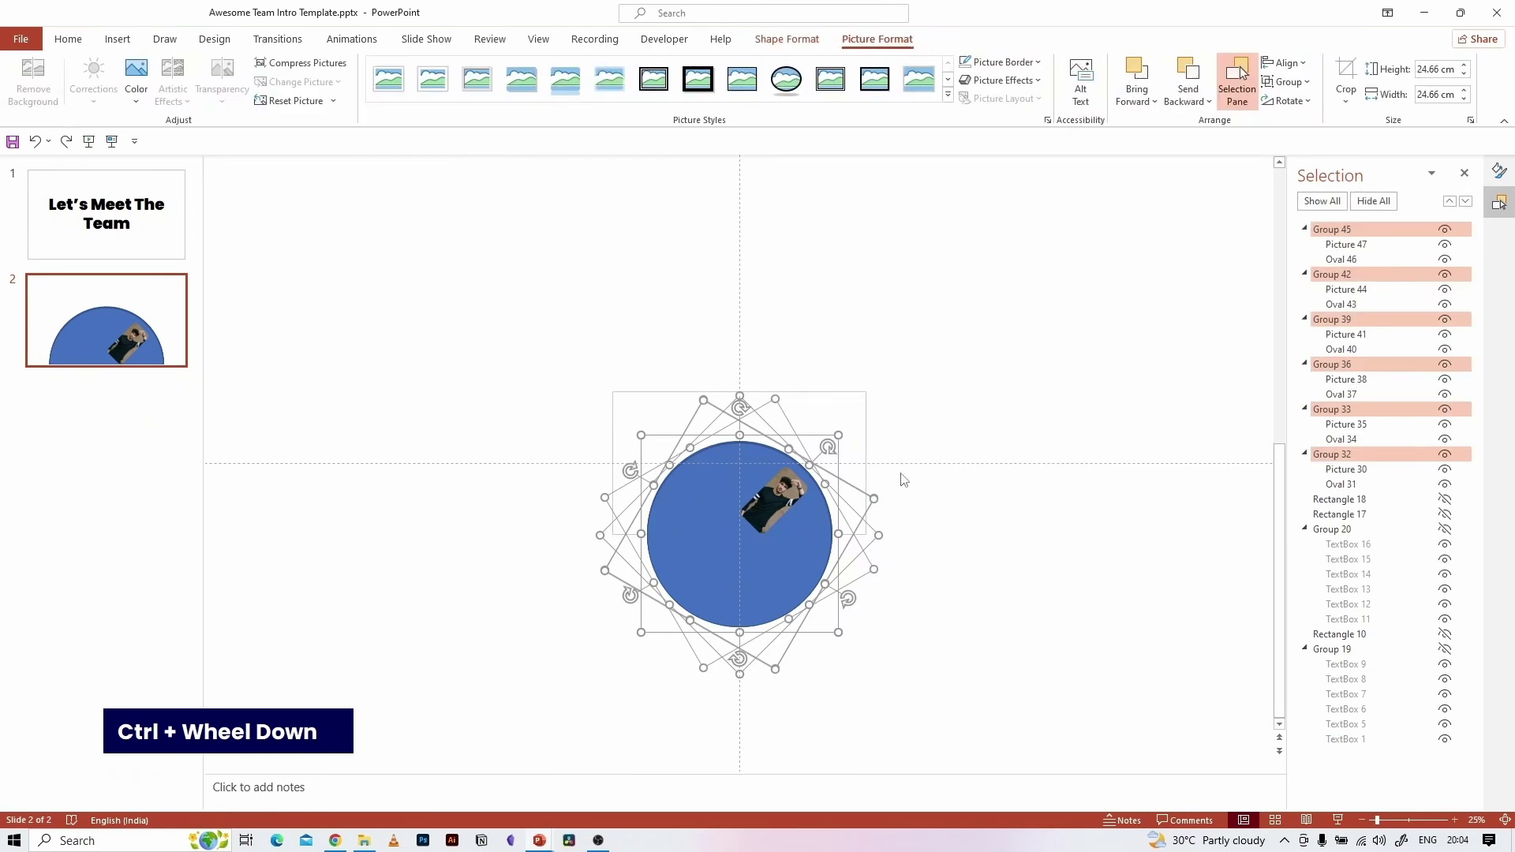
scroll(1191, 168, up, 3)
click(1283, 62)
click(1302, 107)
click(1283, 62)
click(1303, 176)
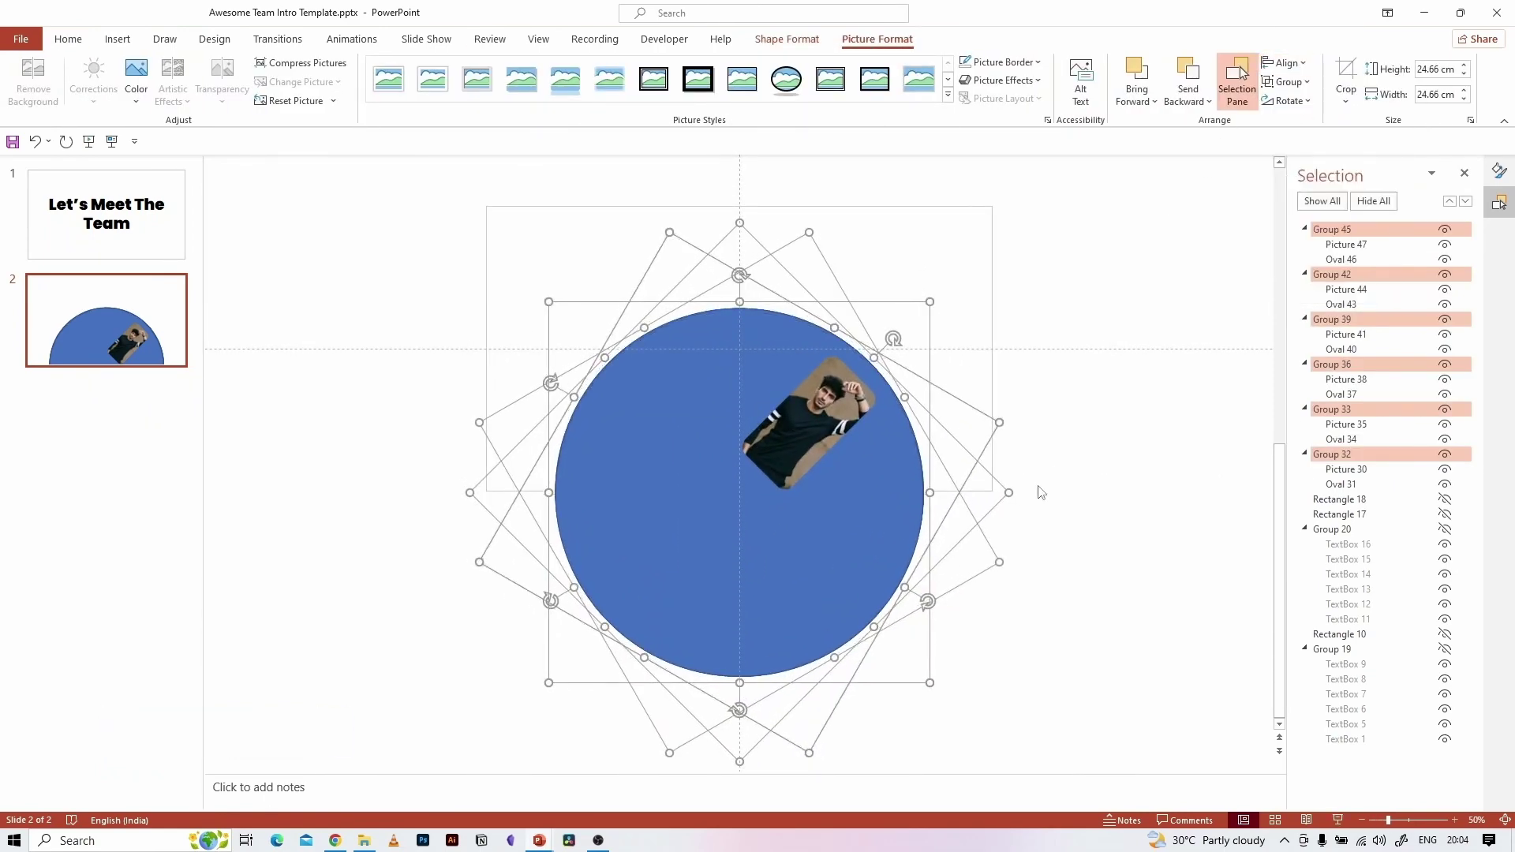
click(1039, 490)
- Rotate the black-shirt portrait group about 15° clockwise so it sits 60° from vertical, evenly spaced with the others
click(798, 495)
drag(894, 340, 943, 485)
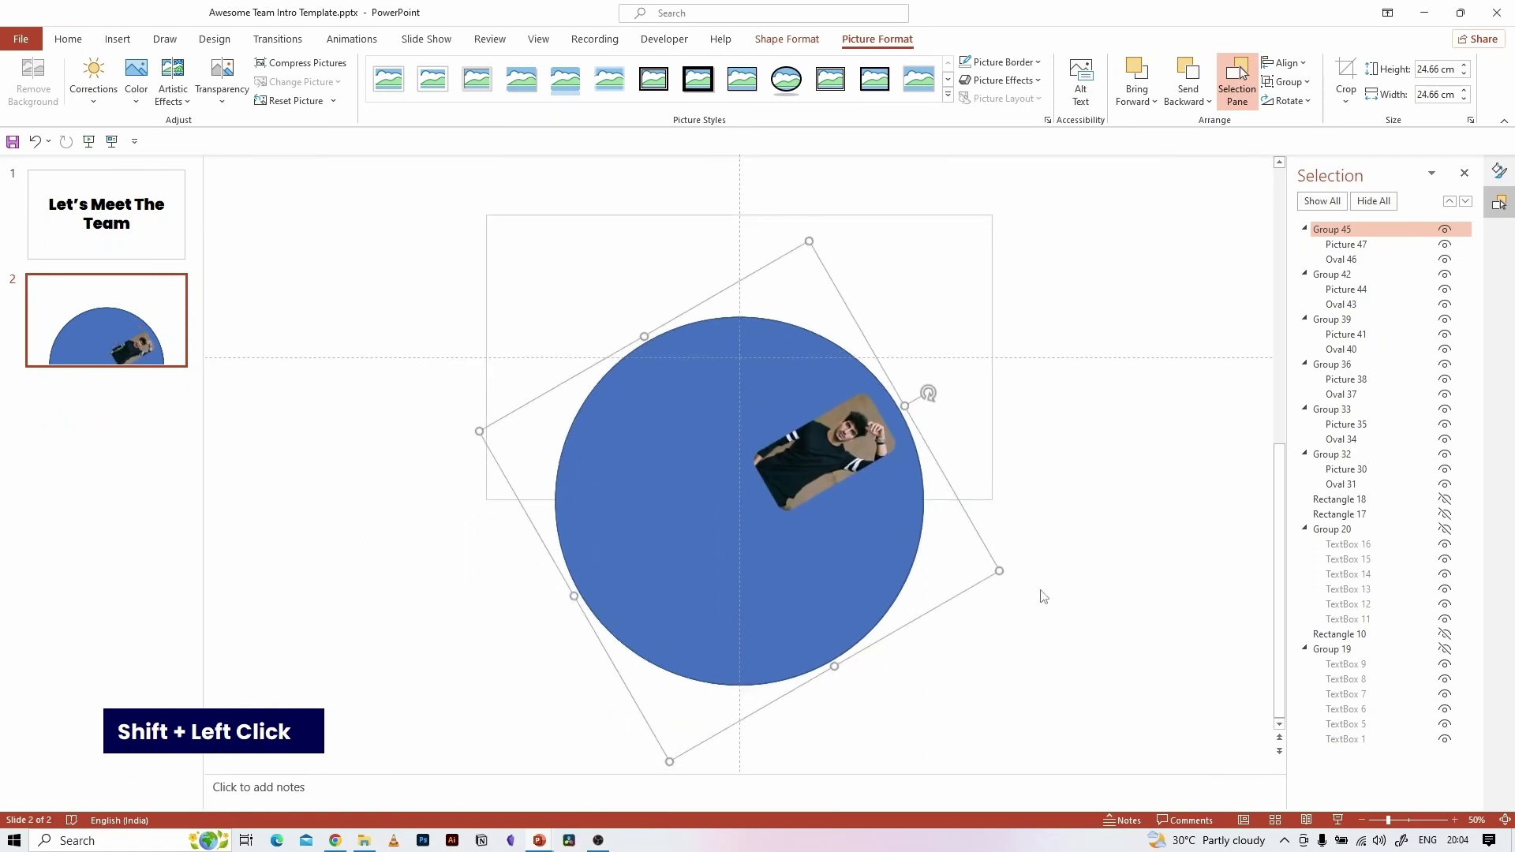
click(1059, 496)
- Ungroup the black-shirt portrait group and delete its blue oval, keeping the picture
click(680, 450)
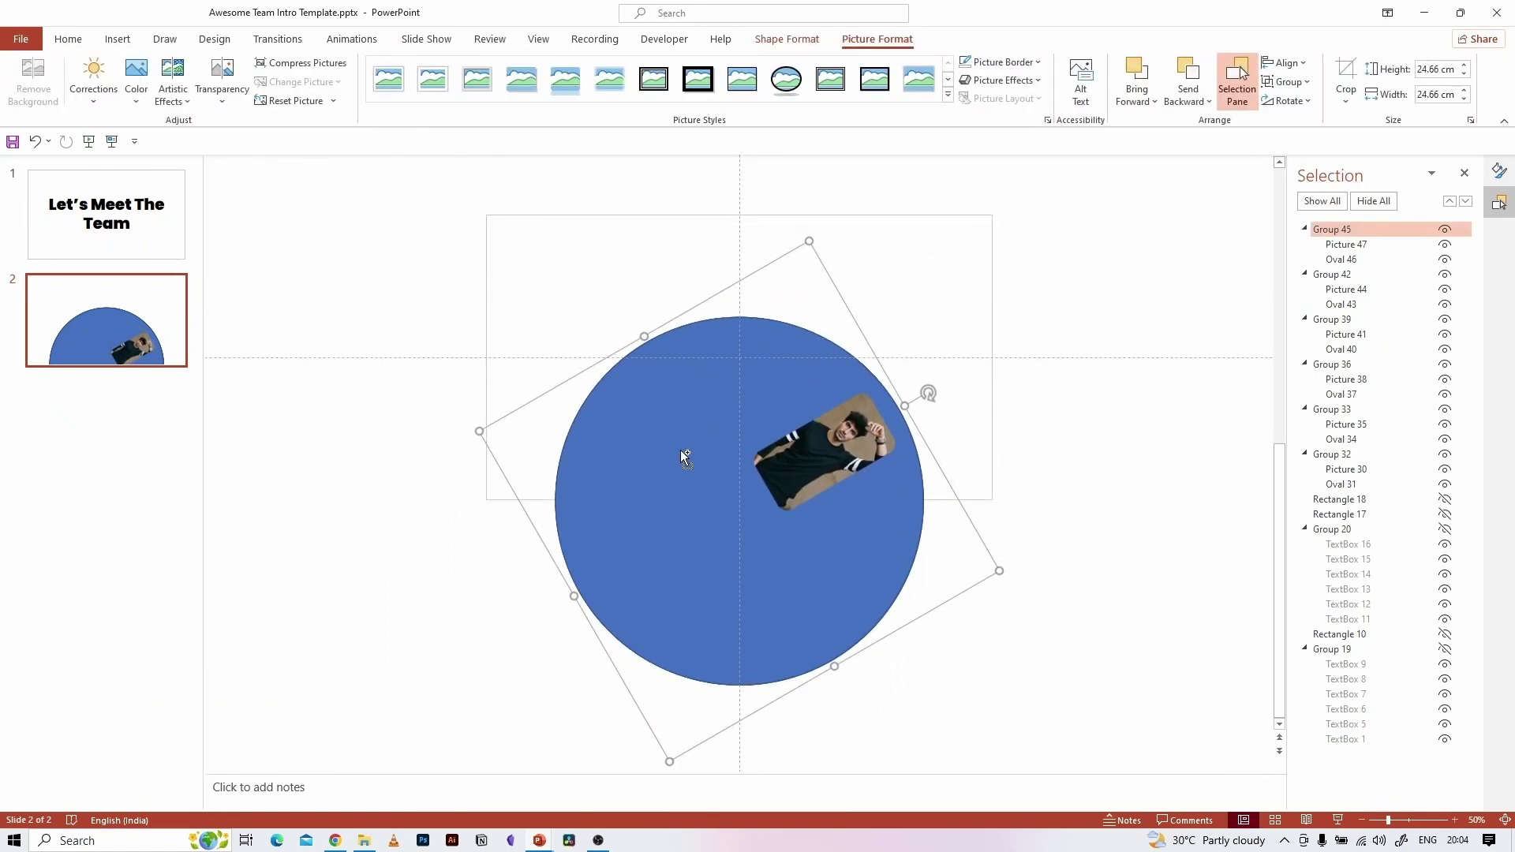
key(ctrl+shift+g)
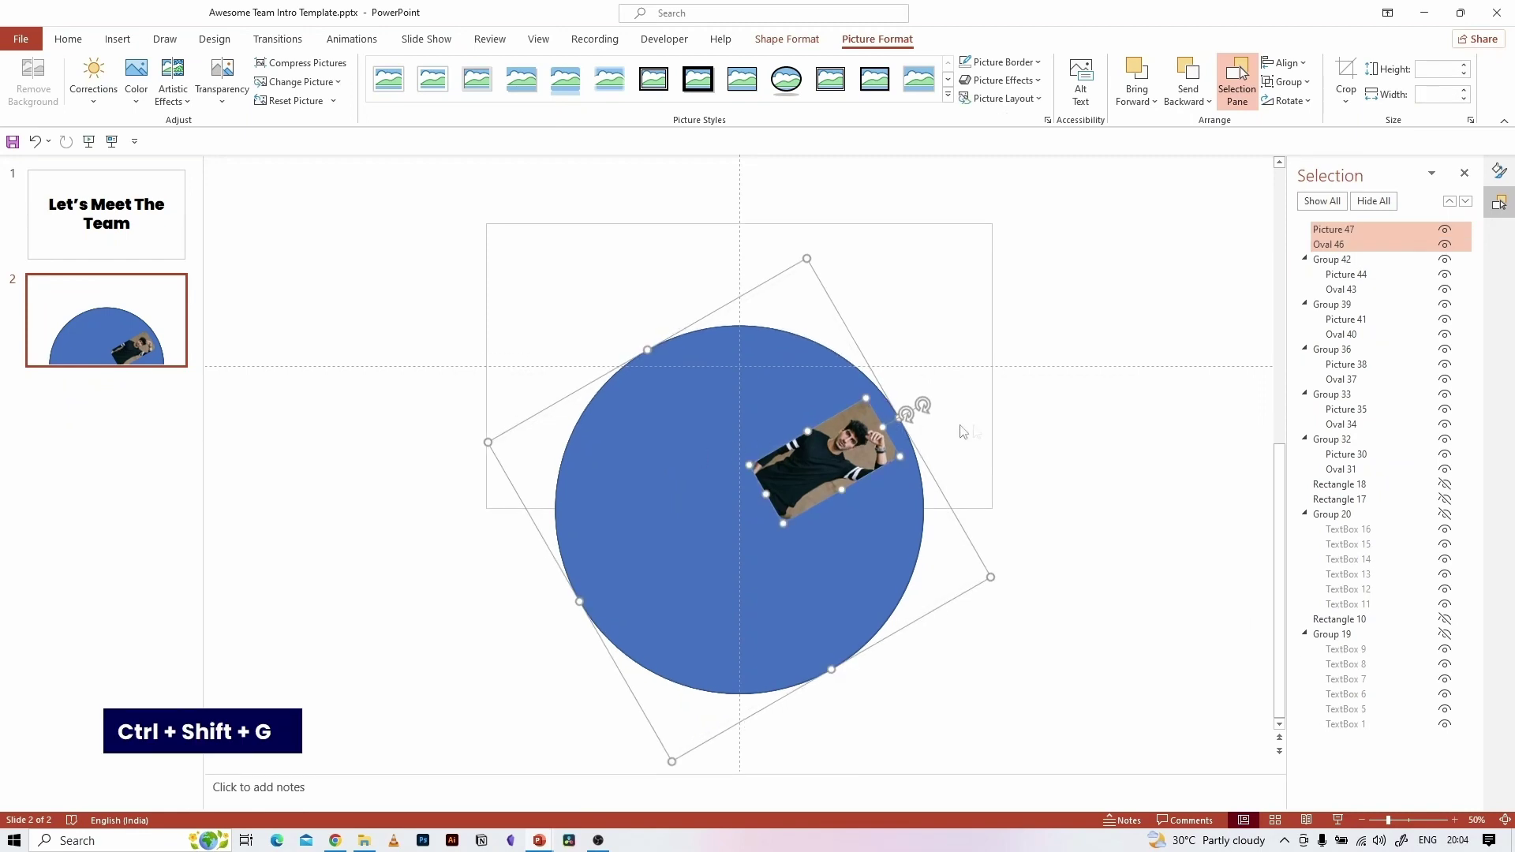
click(1030, 452)
click(741, 456)
key(Delete)
- Ungroup the striped-shirt portrait group and delete its blue oval, keeping the picture
click(730, 462)
scroll(730, 461, down, 1)
key(ctrl+shift+g)
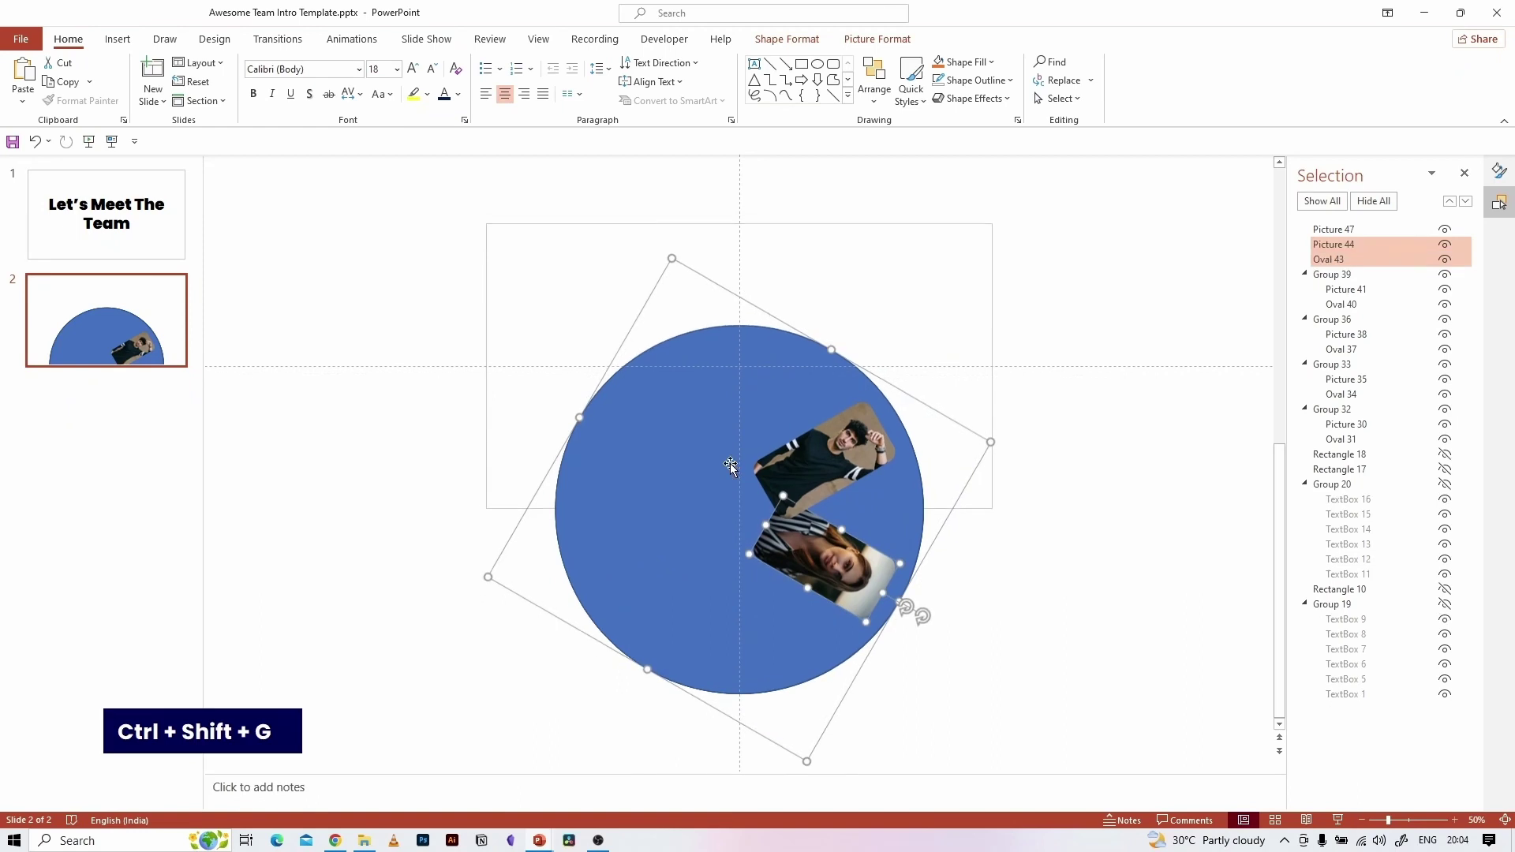
click(953, 537)
click(699, 488)
key(Delete)
- Ungroup the upside-down portrait group at the circle's bottom and delete its blue oval
click(699, 490)
scroll(700, 489, down, 1)
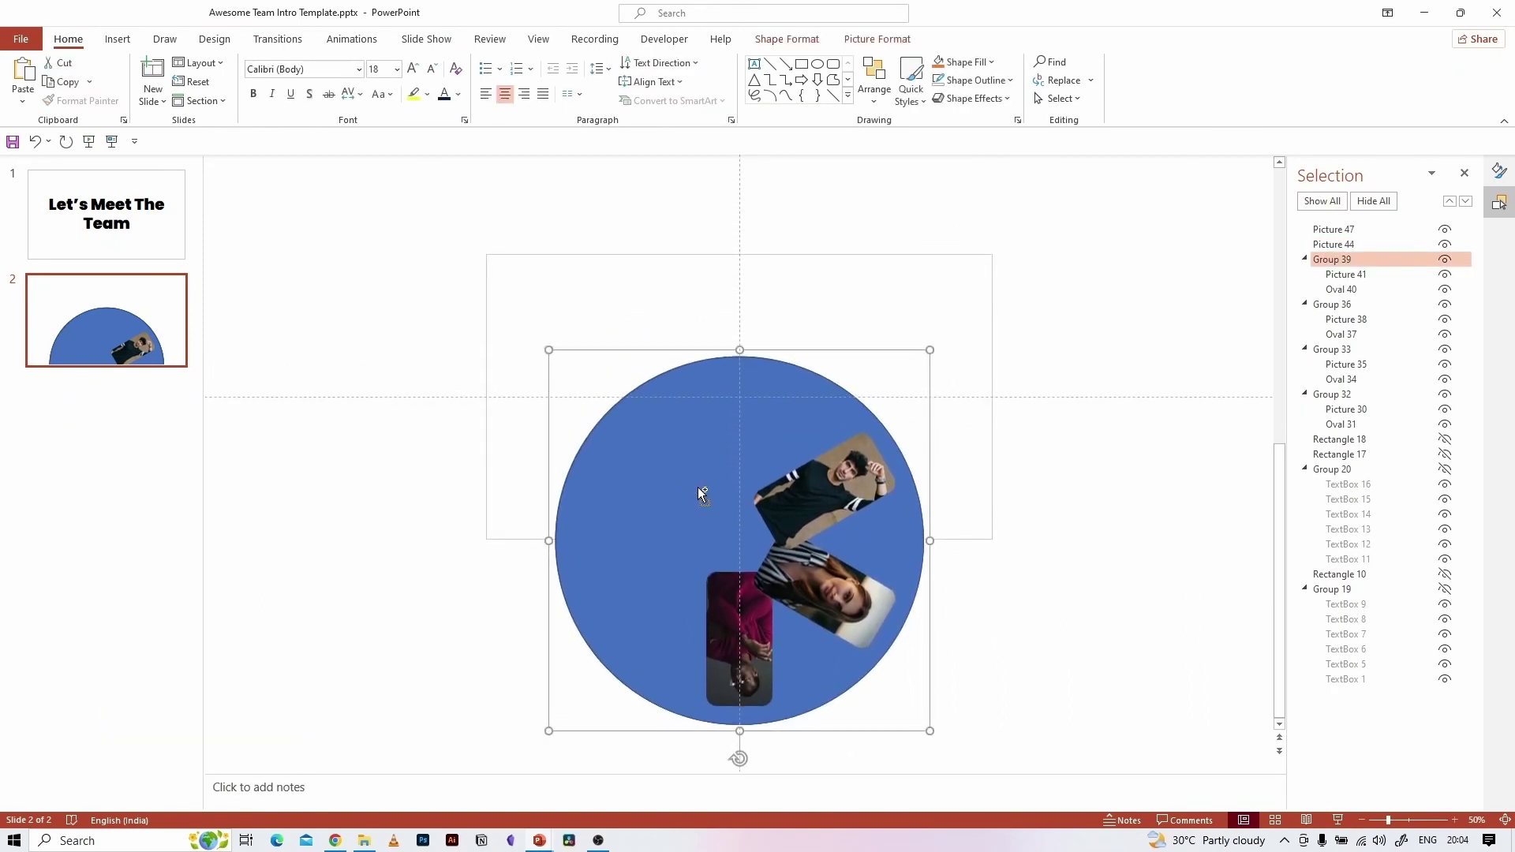
key(ctrl+shift+g)
click(745, 475)
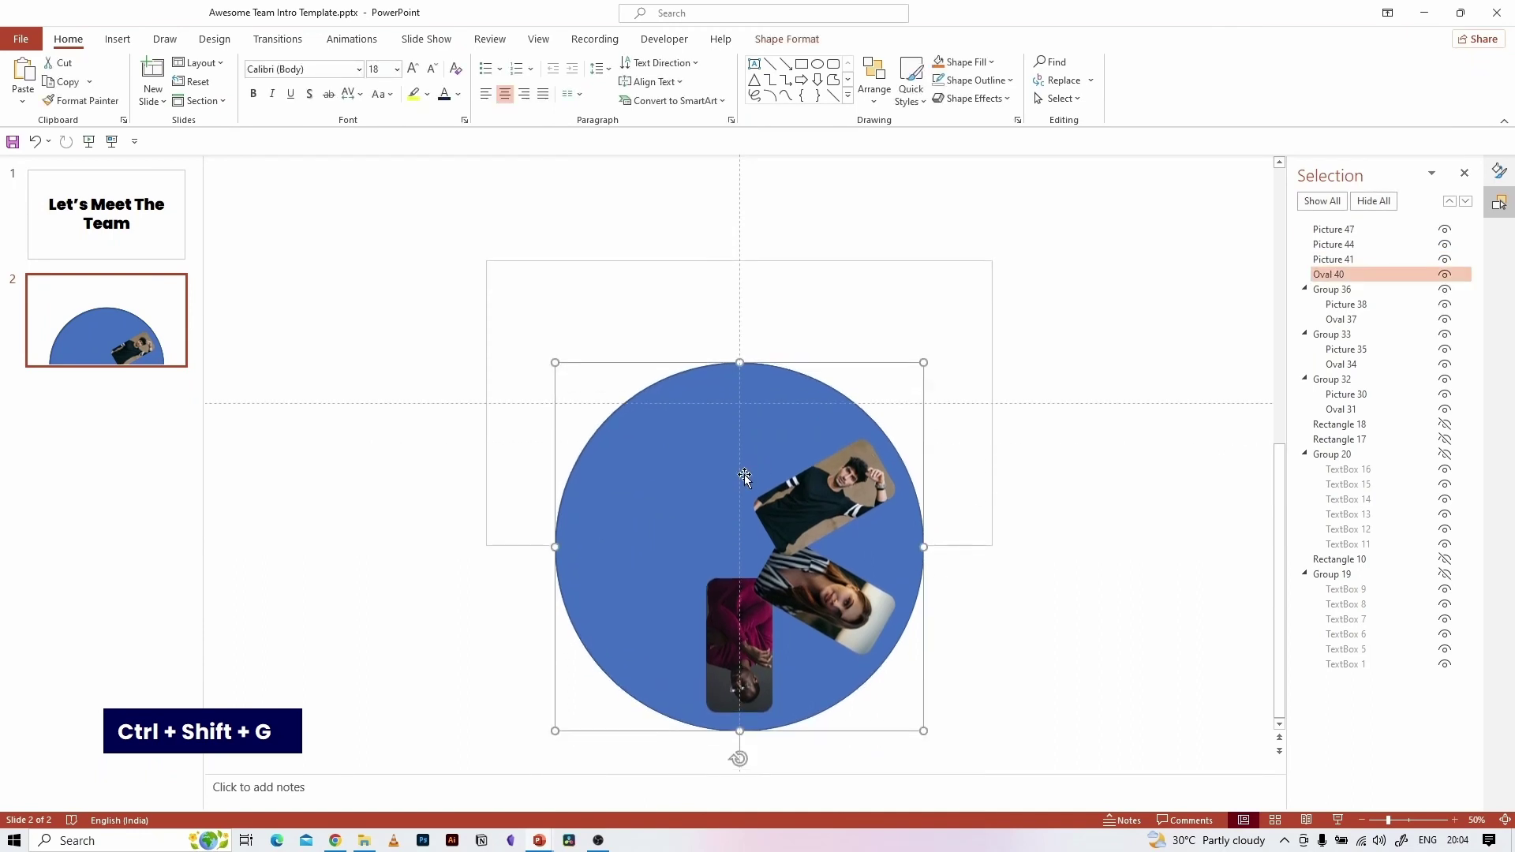
key(Delete)
- Ungroup the lower-left portrait group with the woman in a grey sweater and delete its blue oval
click(731, 488)
scroll(731, 487, down, 1)
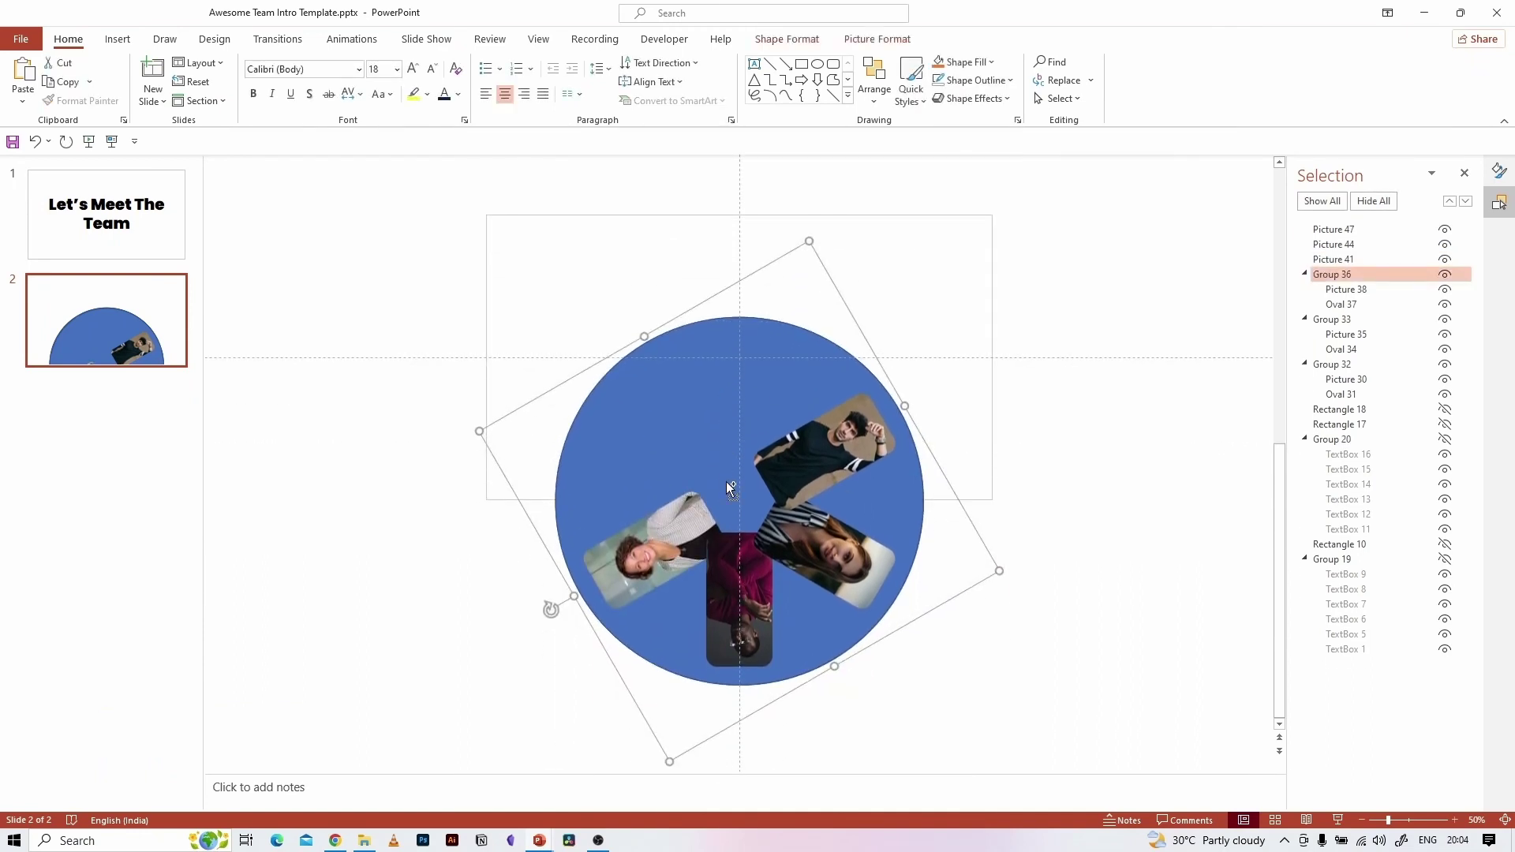
key(ctrl+shift+g)
click(1052, 524)
click(695, 465)
key(Delete)
- Ungroup the upper-left portrait group with the man in a white shirt and delete its blue oval
click(693, 467)
scroll(693, 467, down, 1)
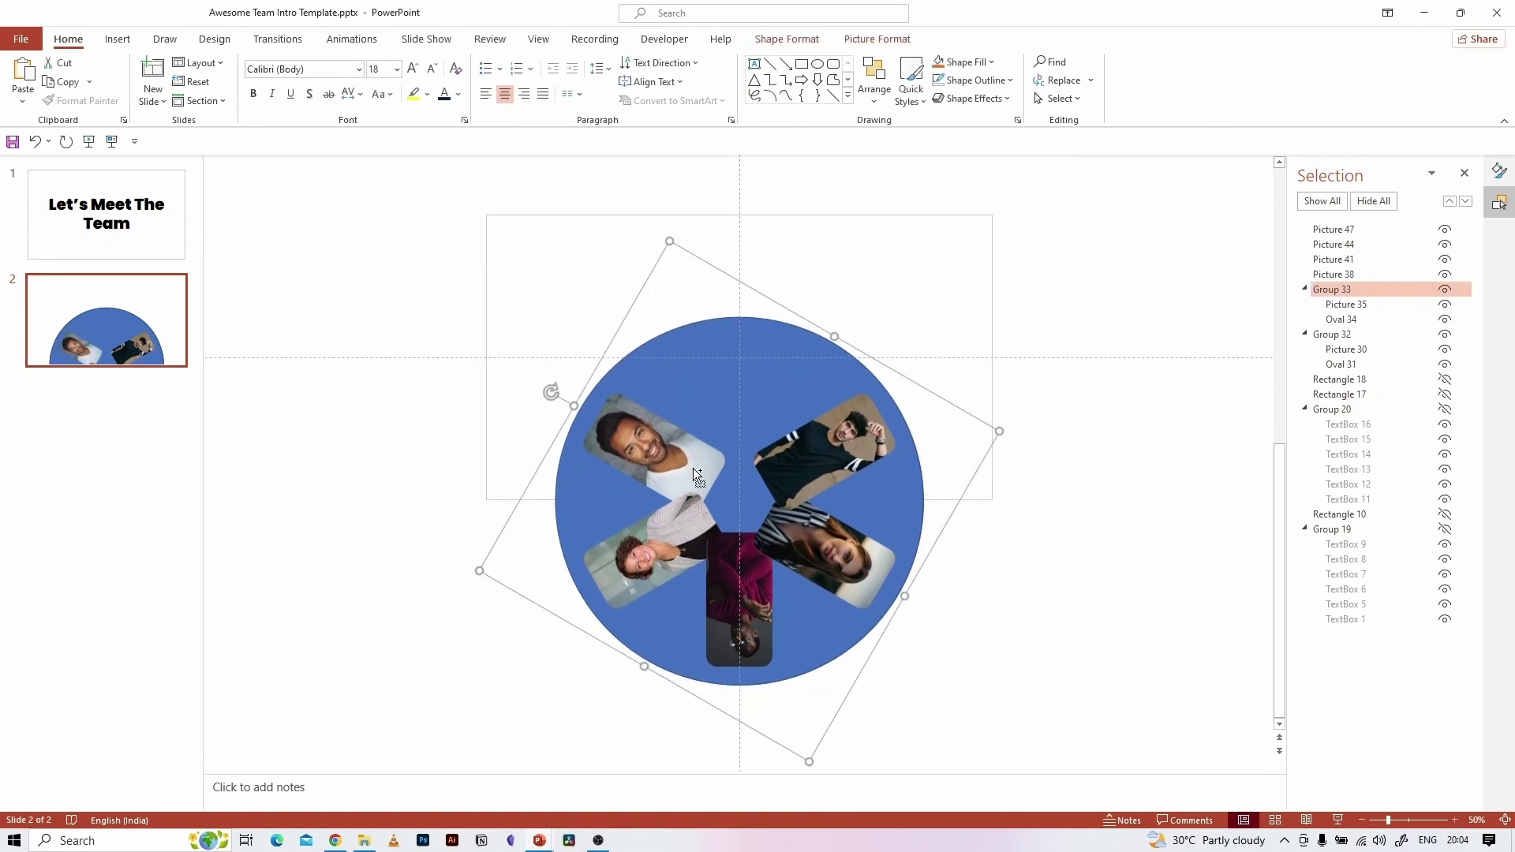
key(ctrl+shift+g)
click(1044, 567)
click(731, 472)
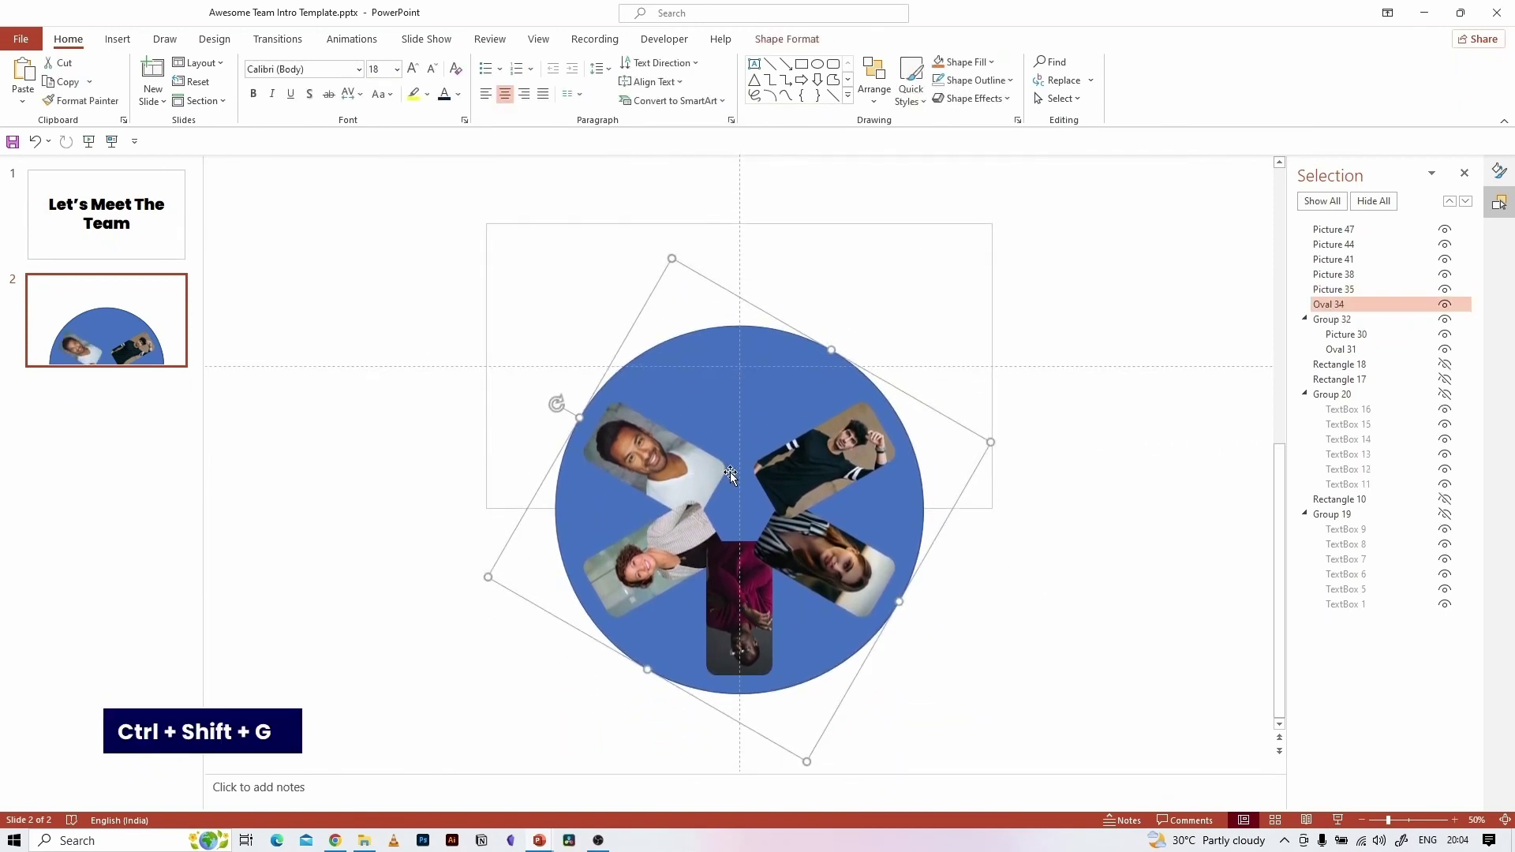
key(Delete)
- Ungroup the upright portrait group with the man in a suit and delete the last blue oval
scroll(730, 472, up, 1)
click(805, 459)
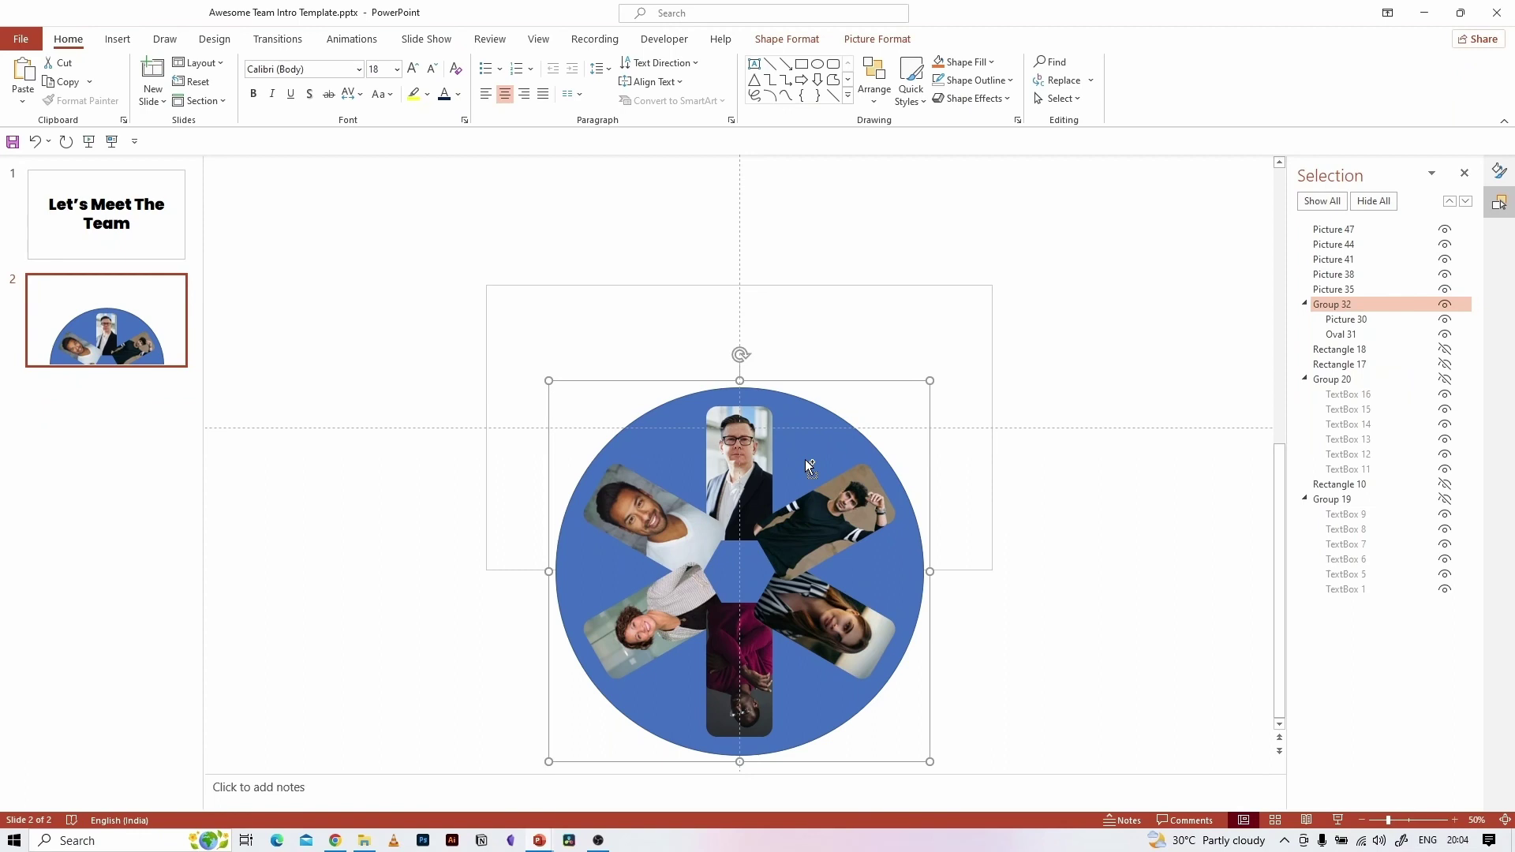
key(ctrl+shift+g)
click(1041, 592)
click(824, 471)
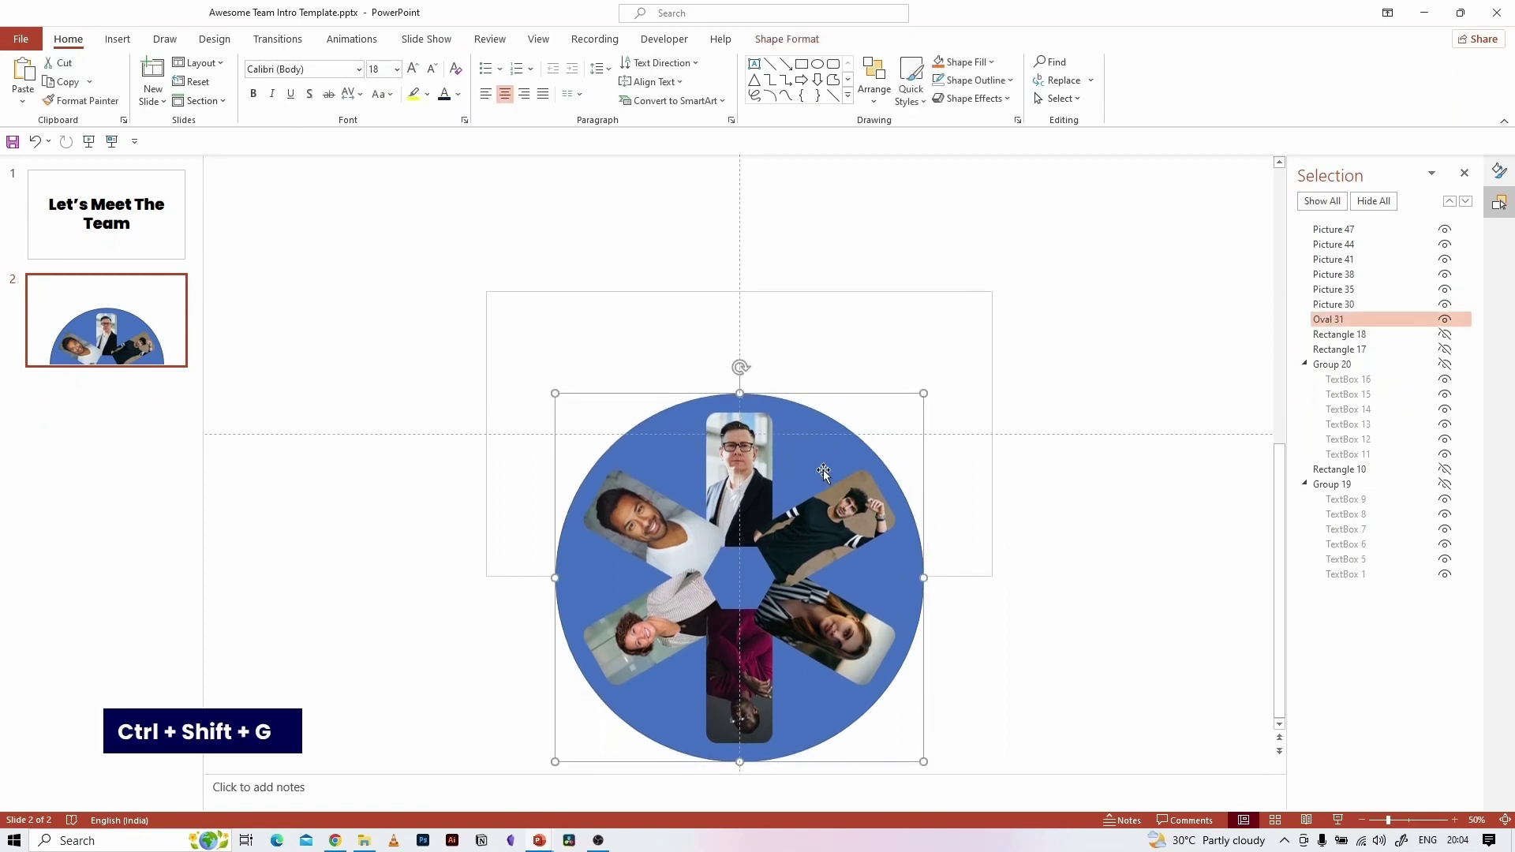
key(Delete)
scroll(892, 605, up, 2)
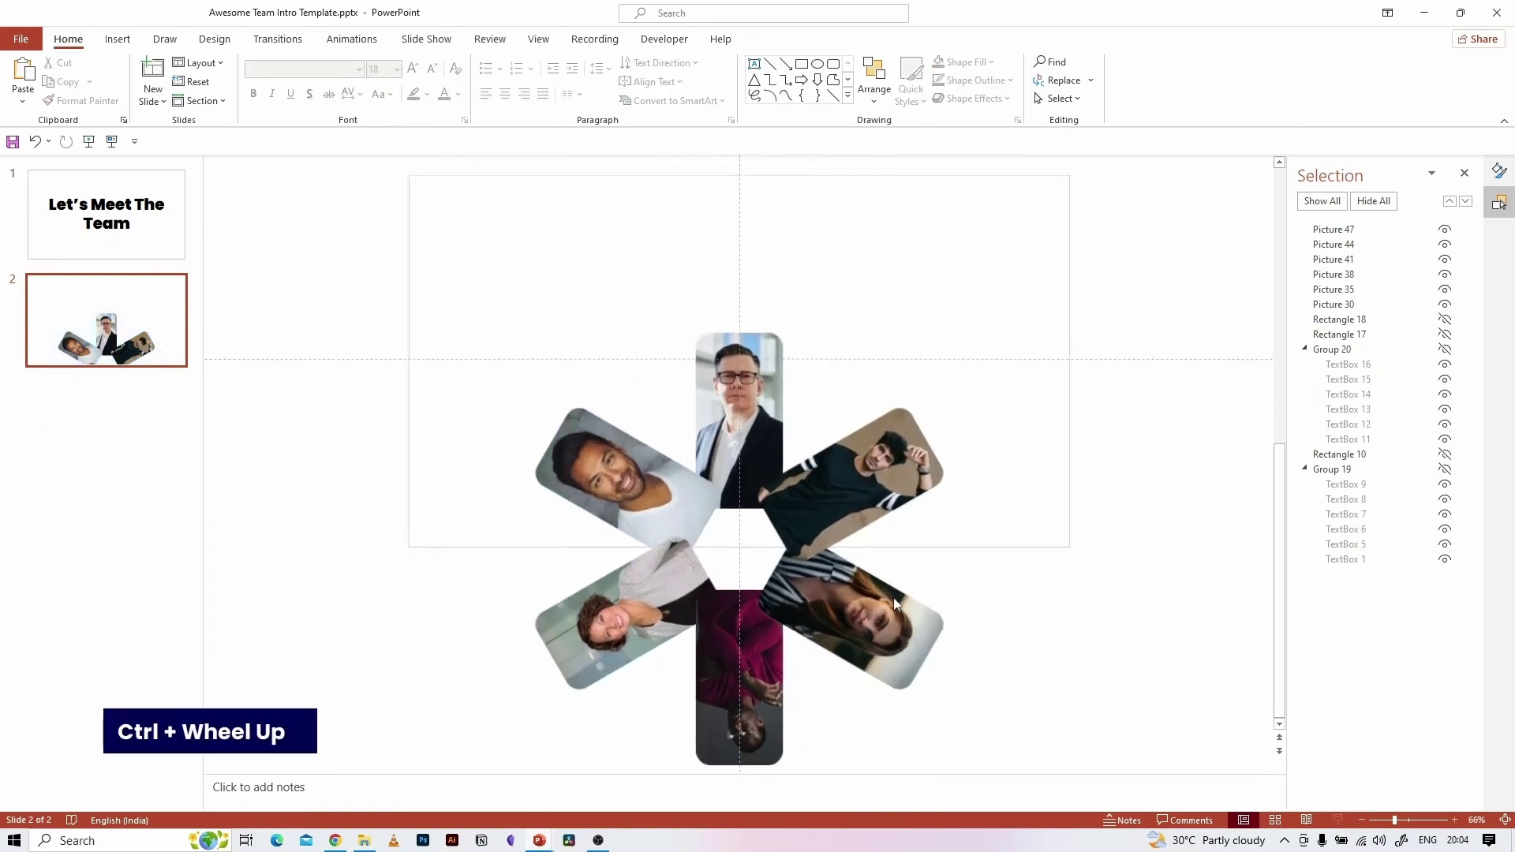
- Select all six portraits arranged in the ring and combine them into one group
click(763, 446)
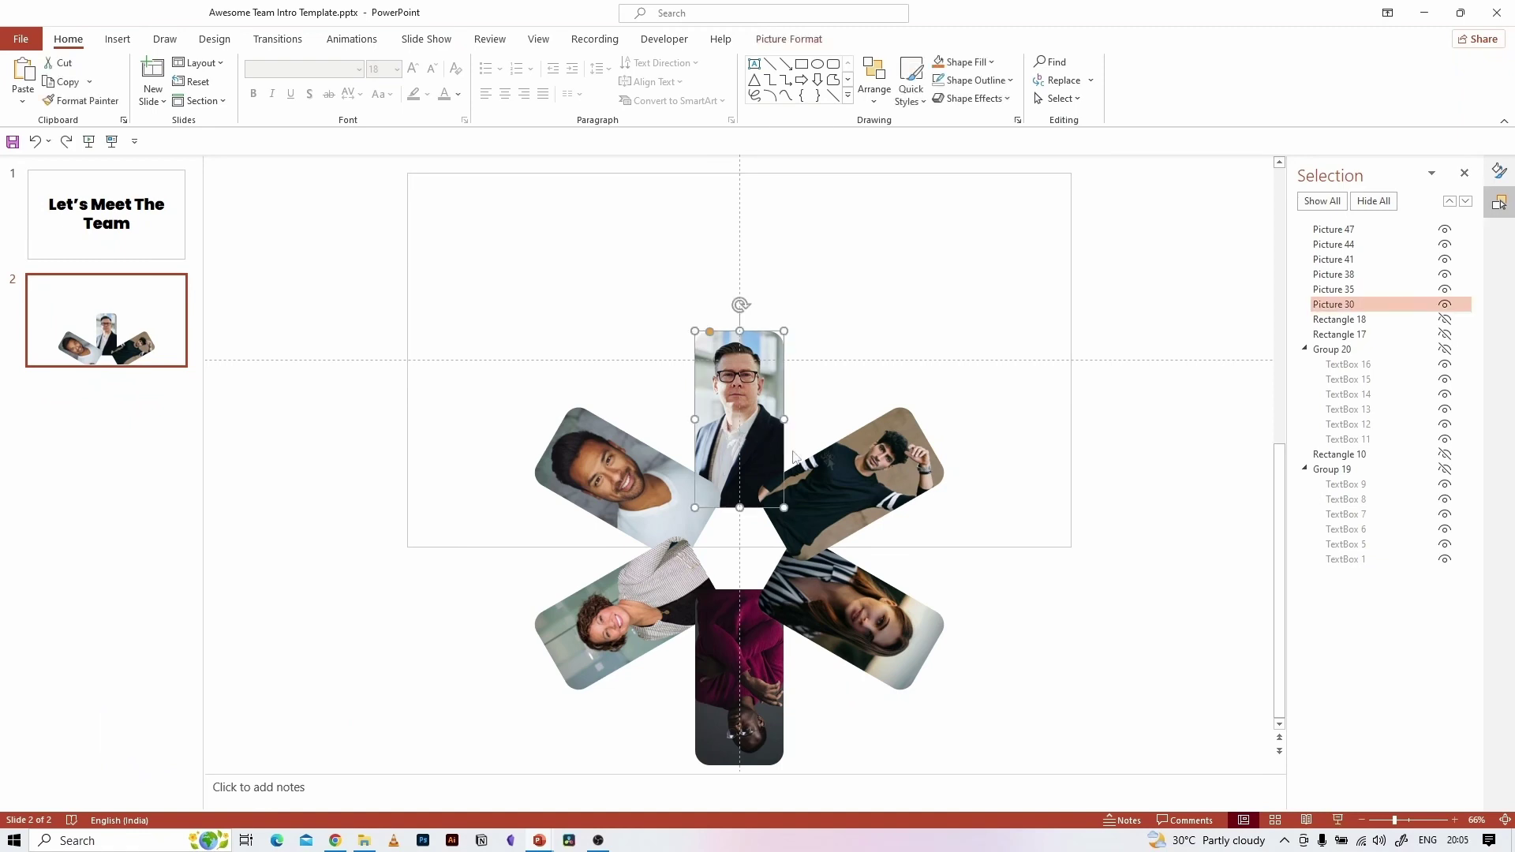
ctrl+click(869, 465)
ctrl+click(857, 623)
ctrl+click(739, 694)
ctrl+click(572, 614)
ctrl+click(572, 467)
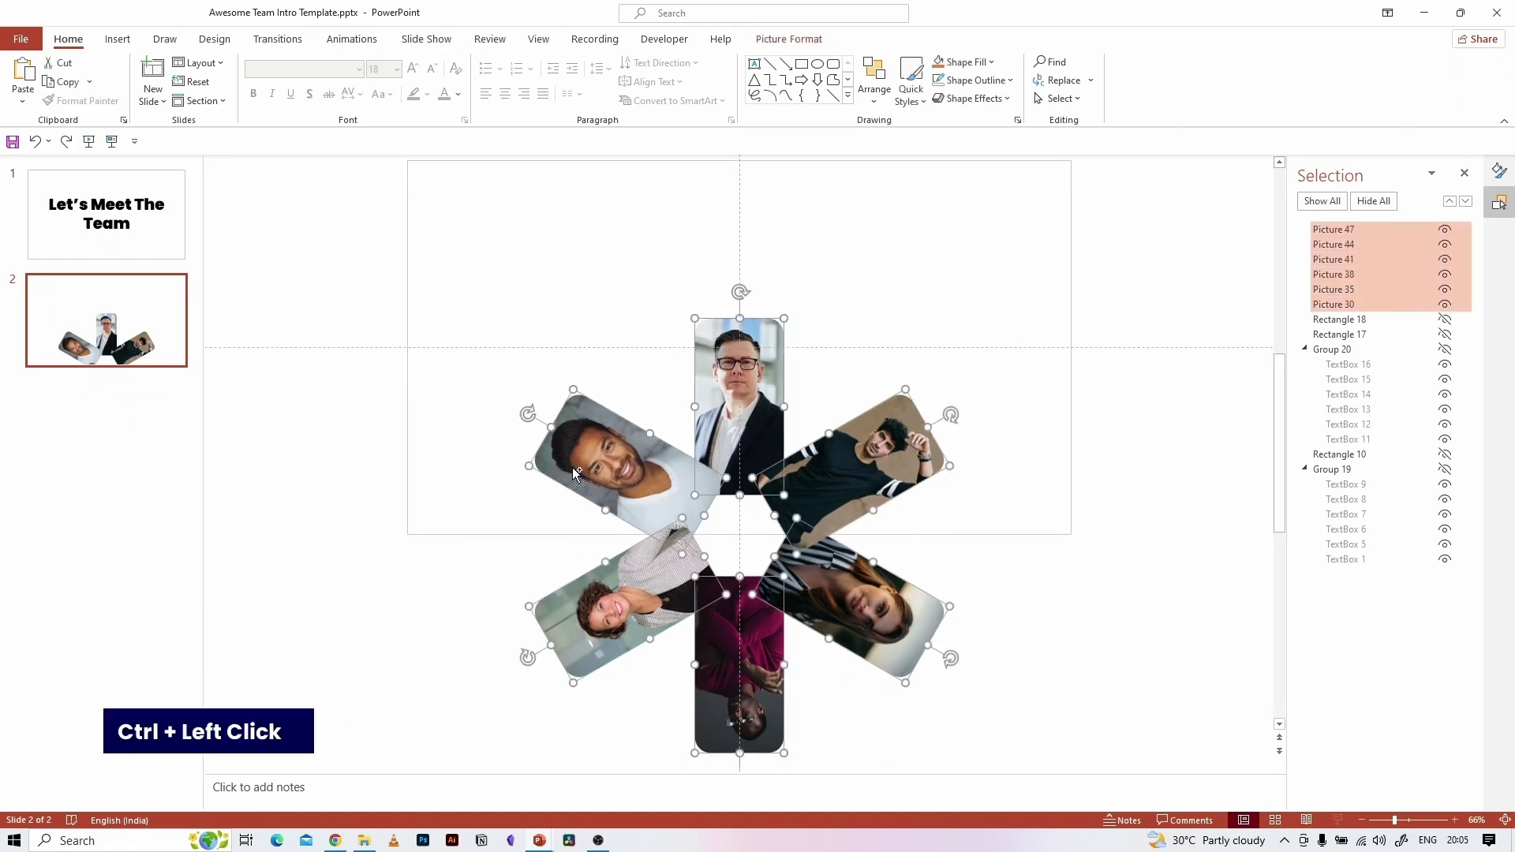
key(ctrl+g)
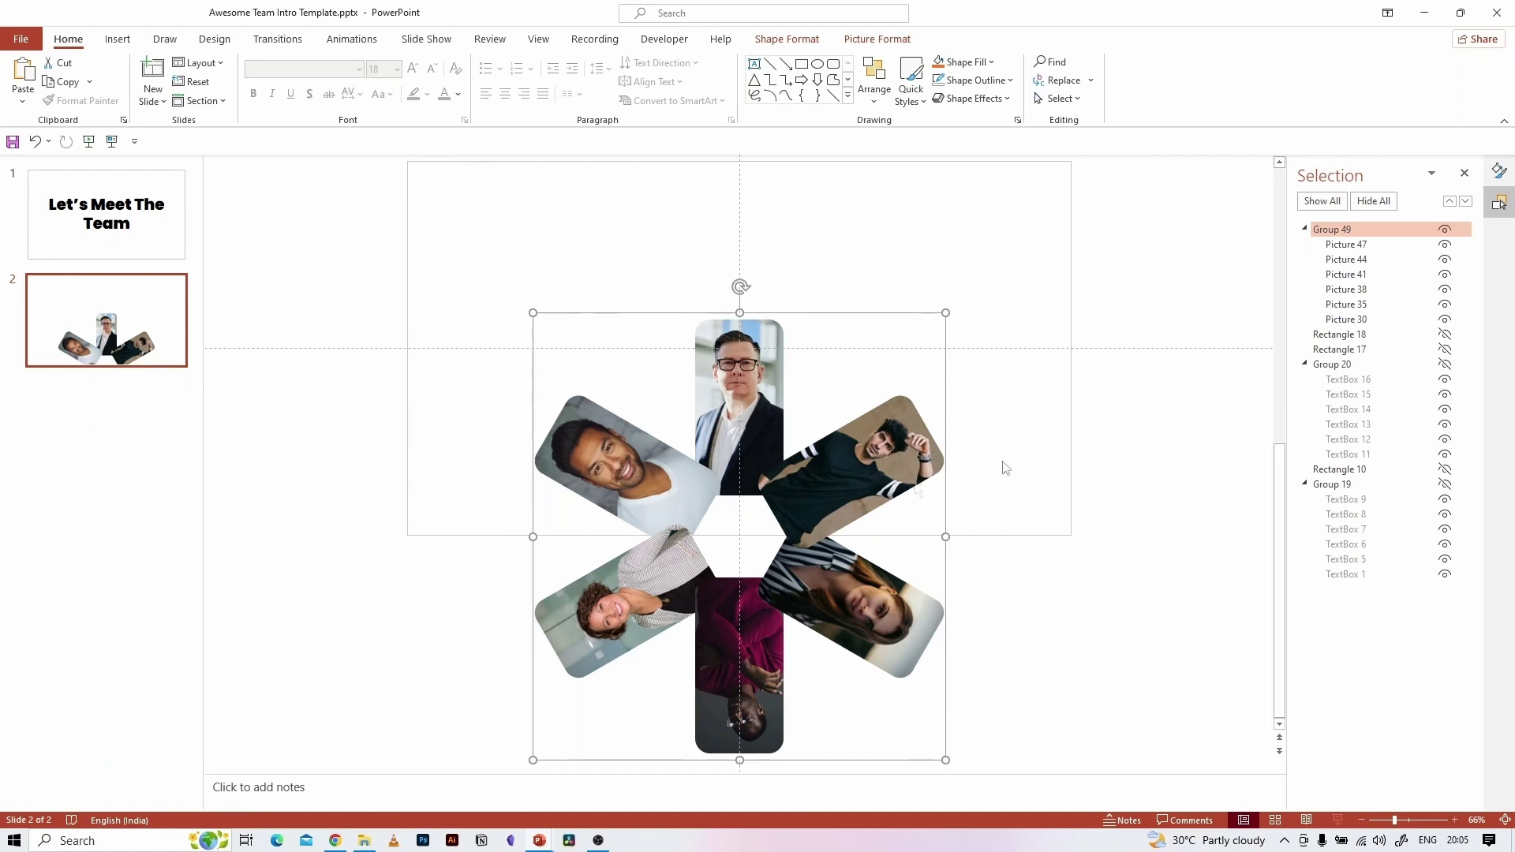
click(1025, 623)
- Make the five portraits other than the upright one fully transparent within the portrait group
scroll(814, 477, up, 1)
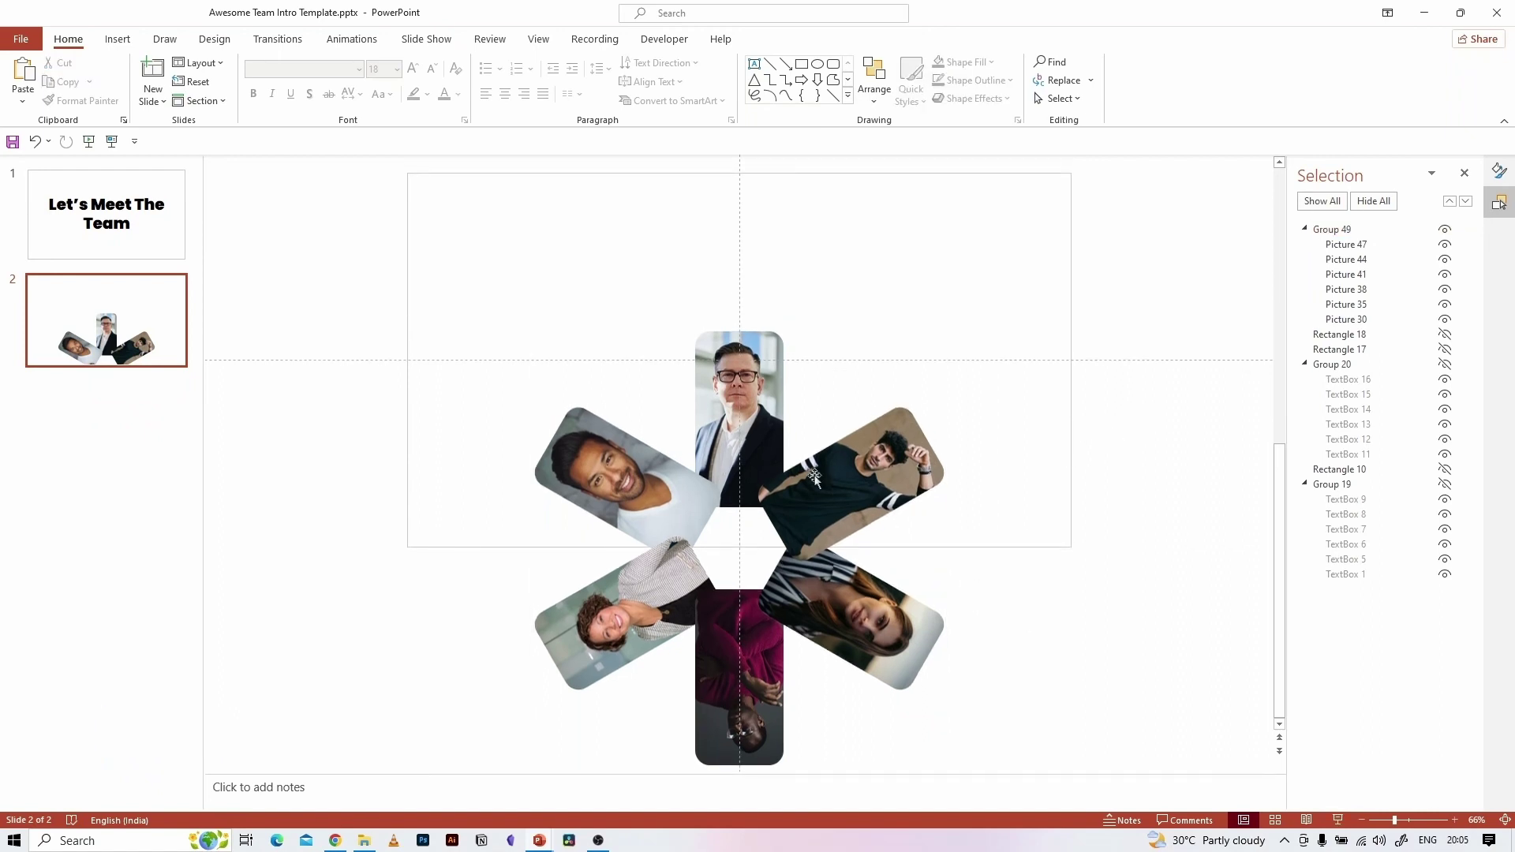
click(1499, 202)
click(841, 466)
click(841, 467)
click(1377, 204)
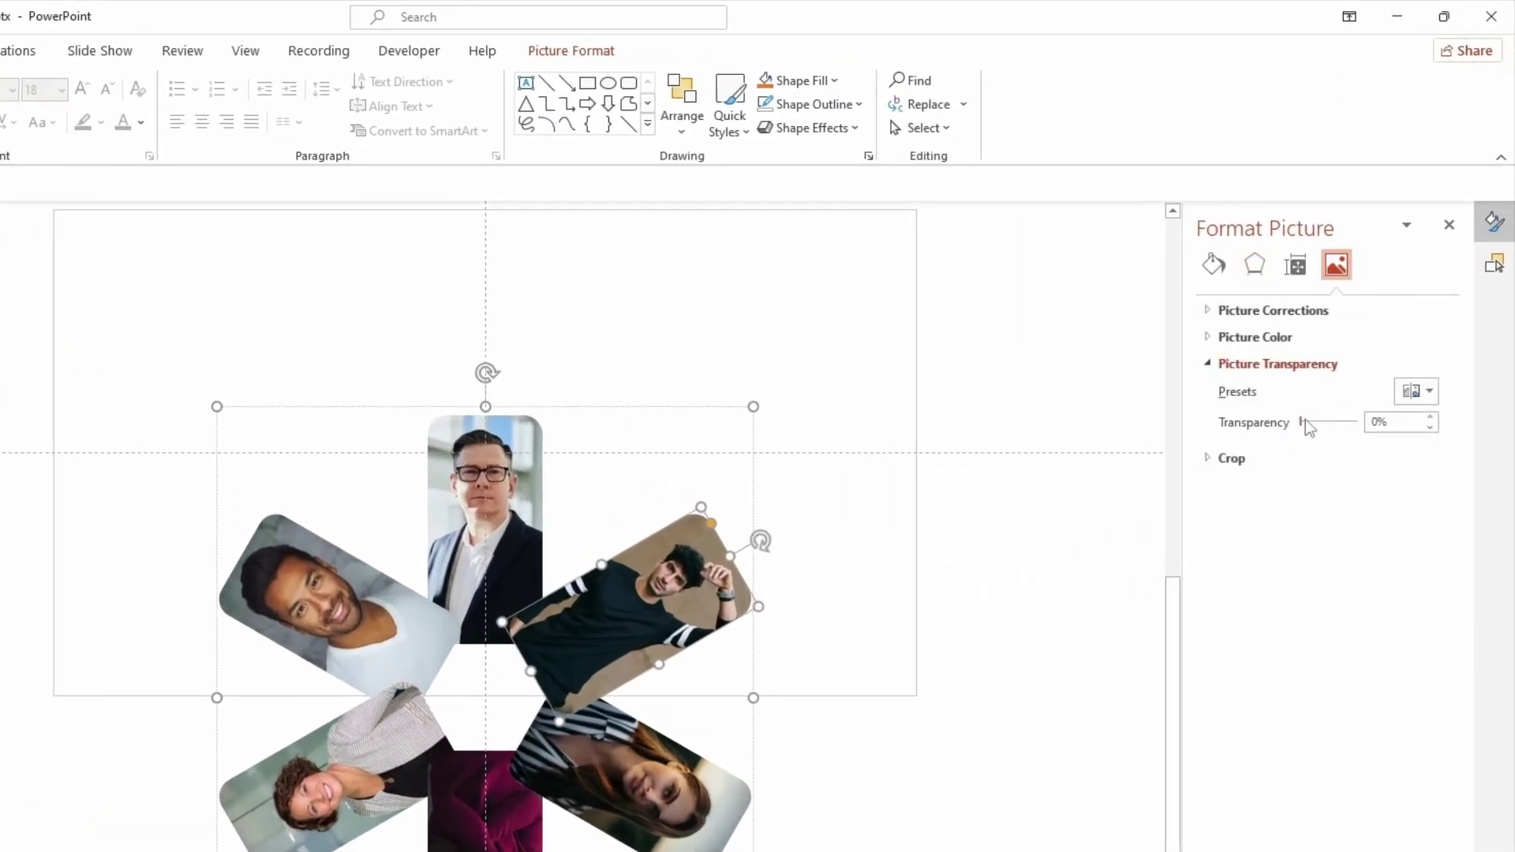
drag(1304, 423, 1359, 423)
click(443, 623)
key(Tab)
click(575, 776)
click(527, 822)
click(1025, 663)
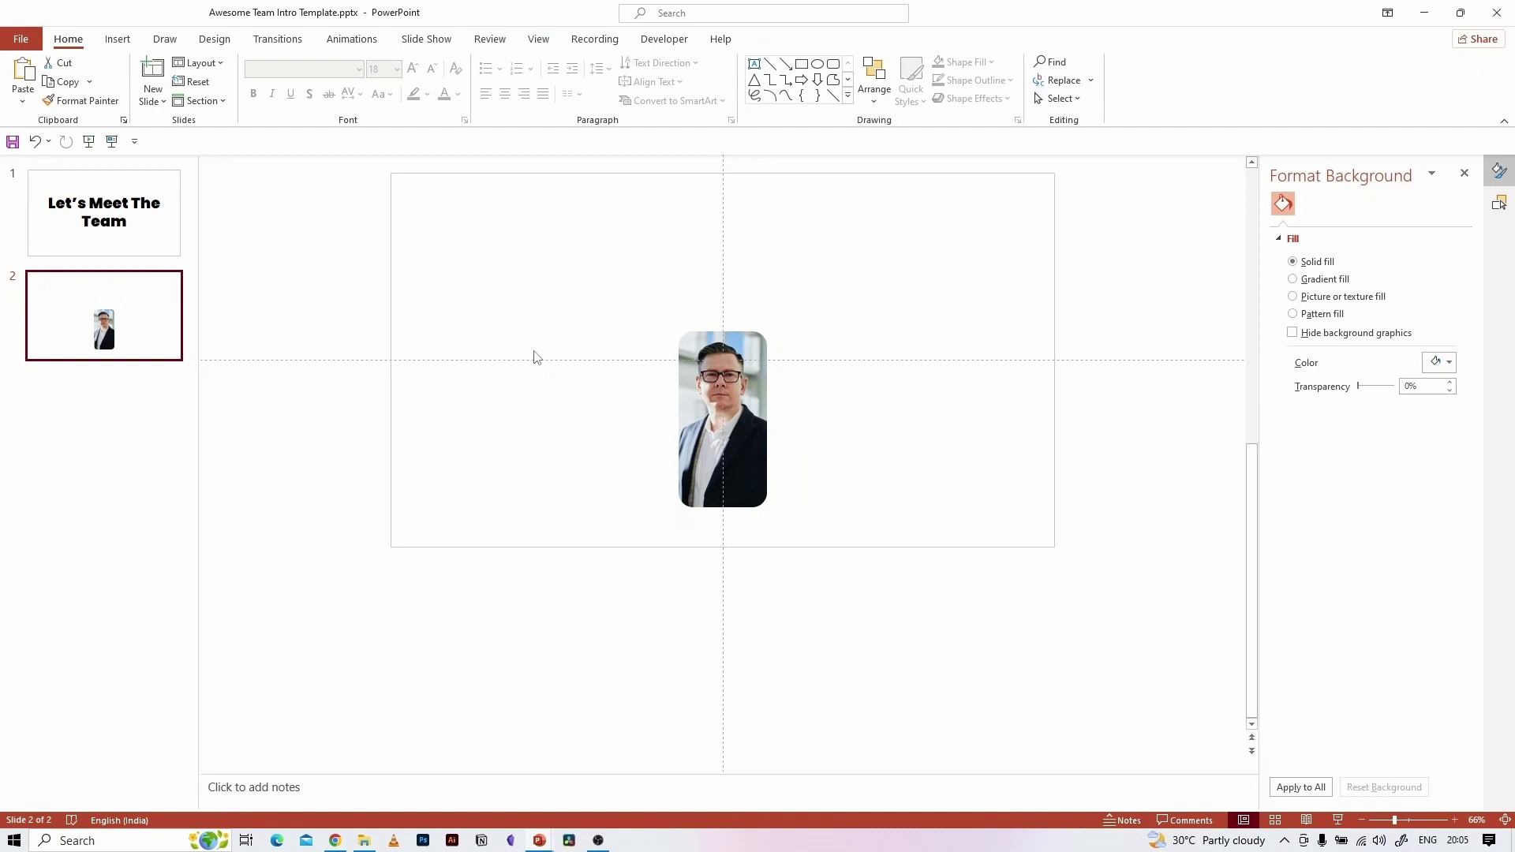
- Unhide the two orange rectangles, the job title group, the blue rectangle and the name group
click(1500, 202)
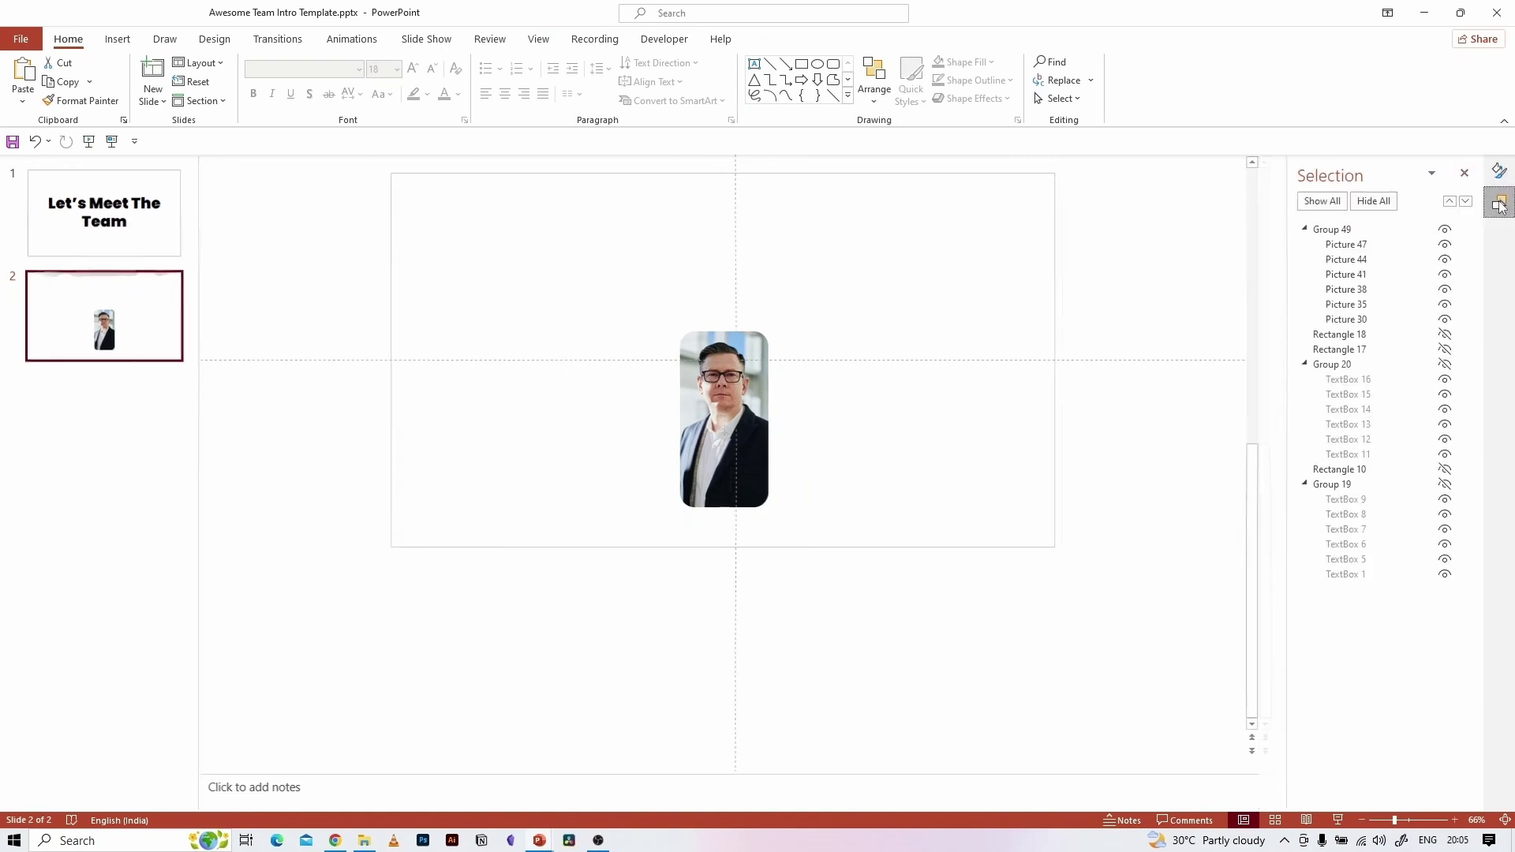
click(1445, 337)
click(1445, 350)
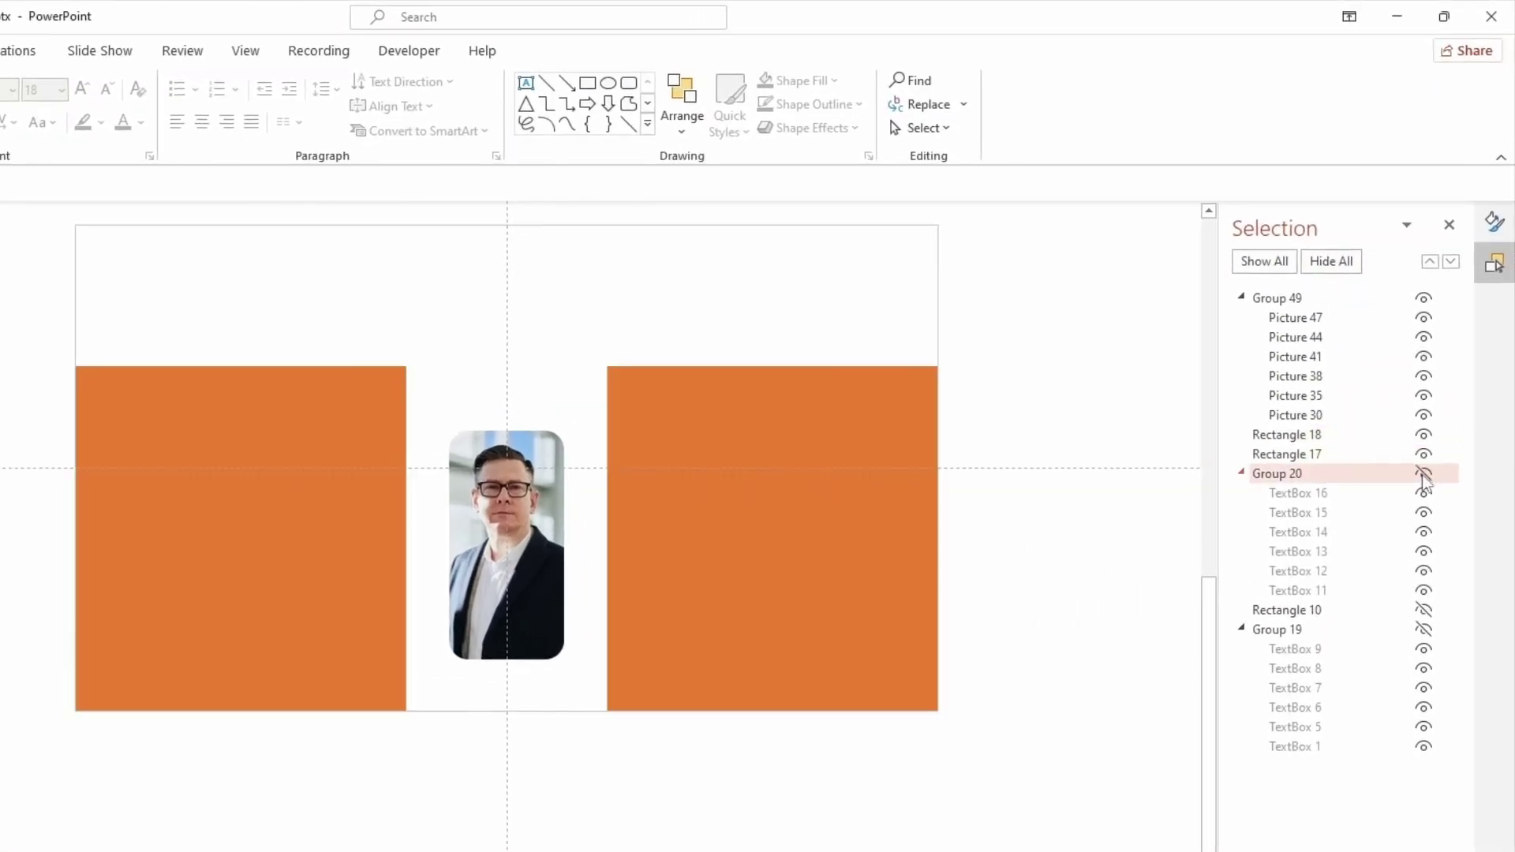
click(1425, 474)
click(1425, 610)
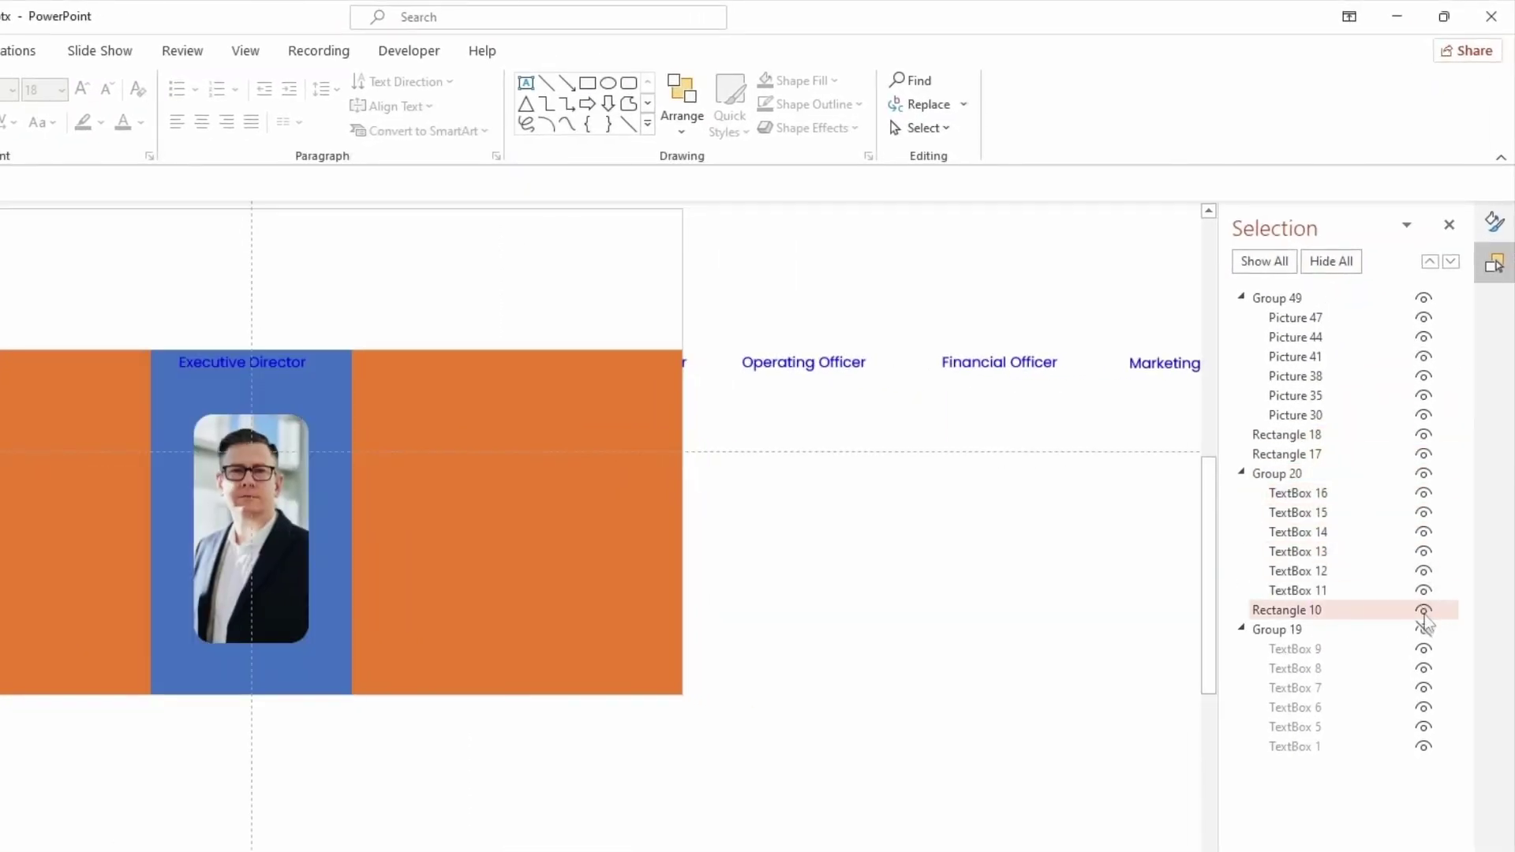
click(1425, 628)
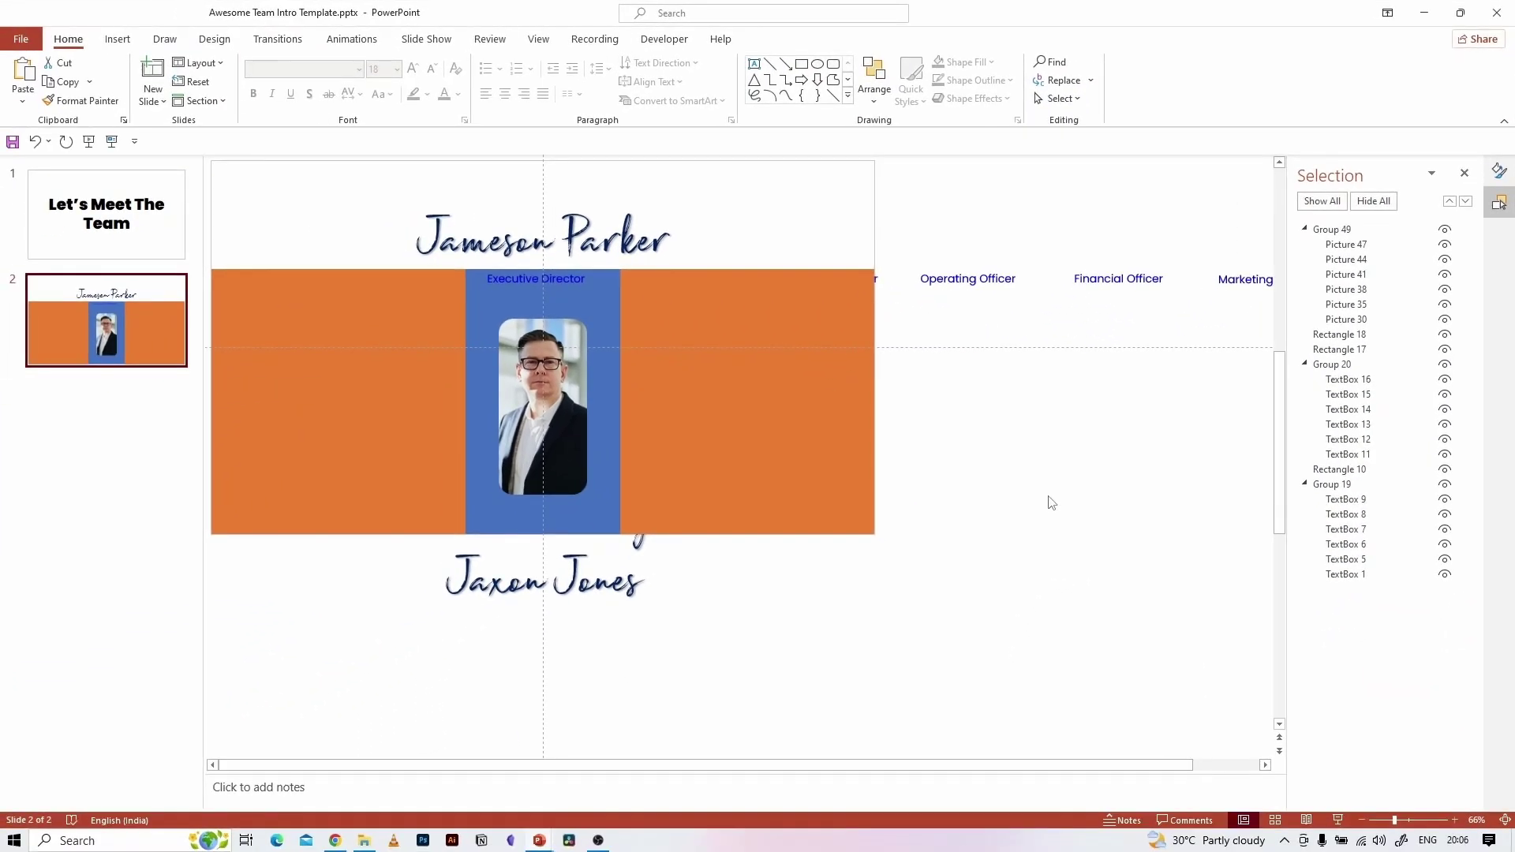
- Select the two orange rectangles and the blue rectangle and set their fill to Slide background fill
ctrl+scroll(907, 651, down, 2)
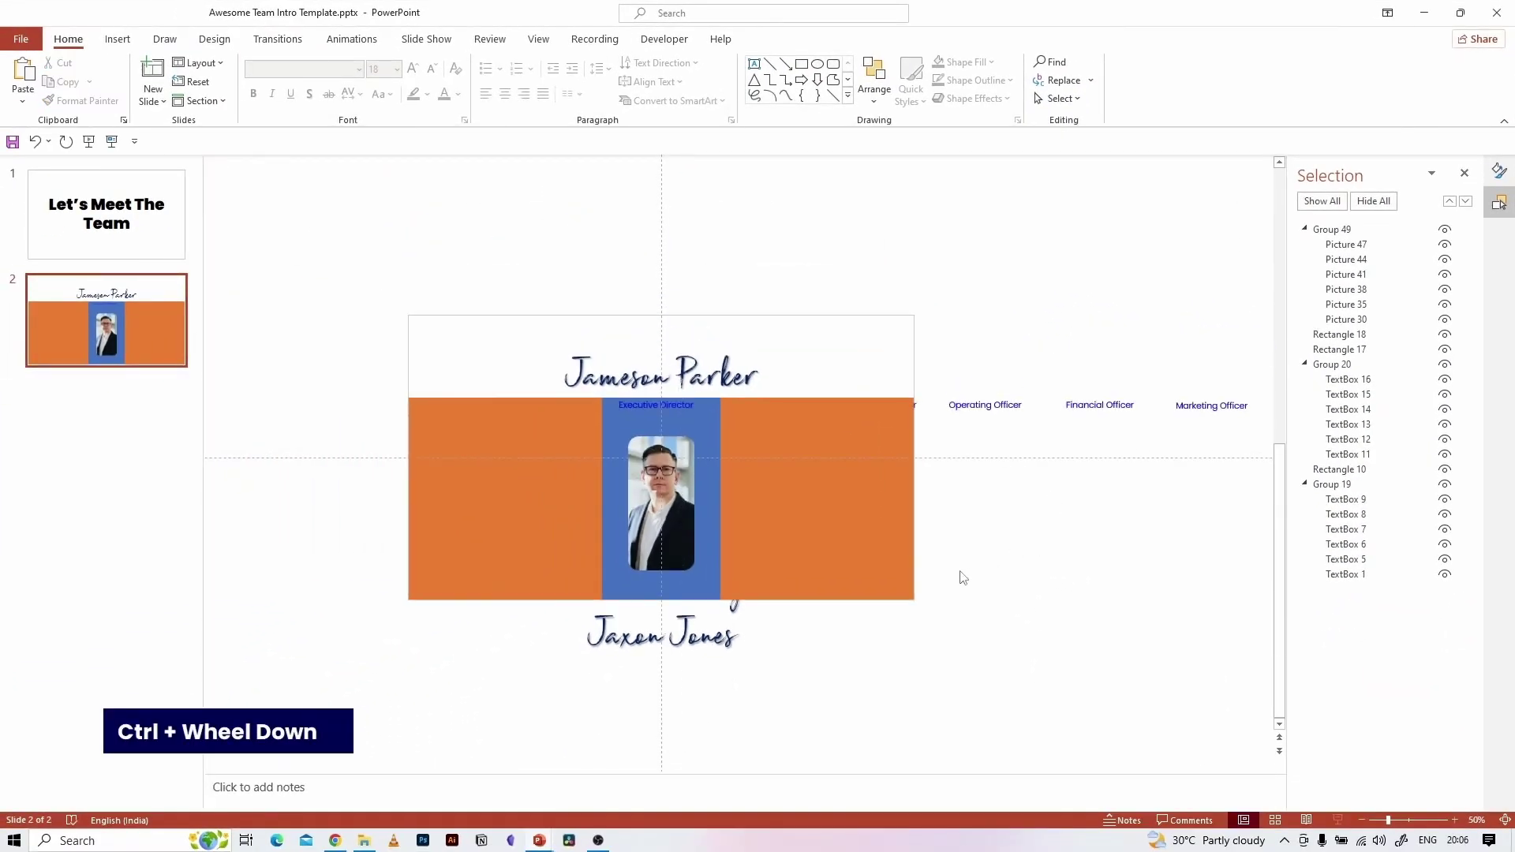
ctrl+scroll(963, 579, up, 2)
click(404, 366)
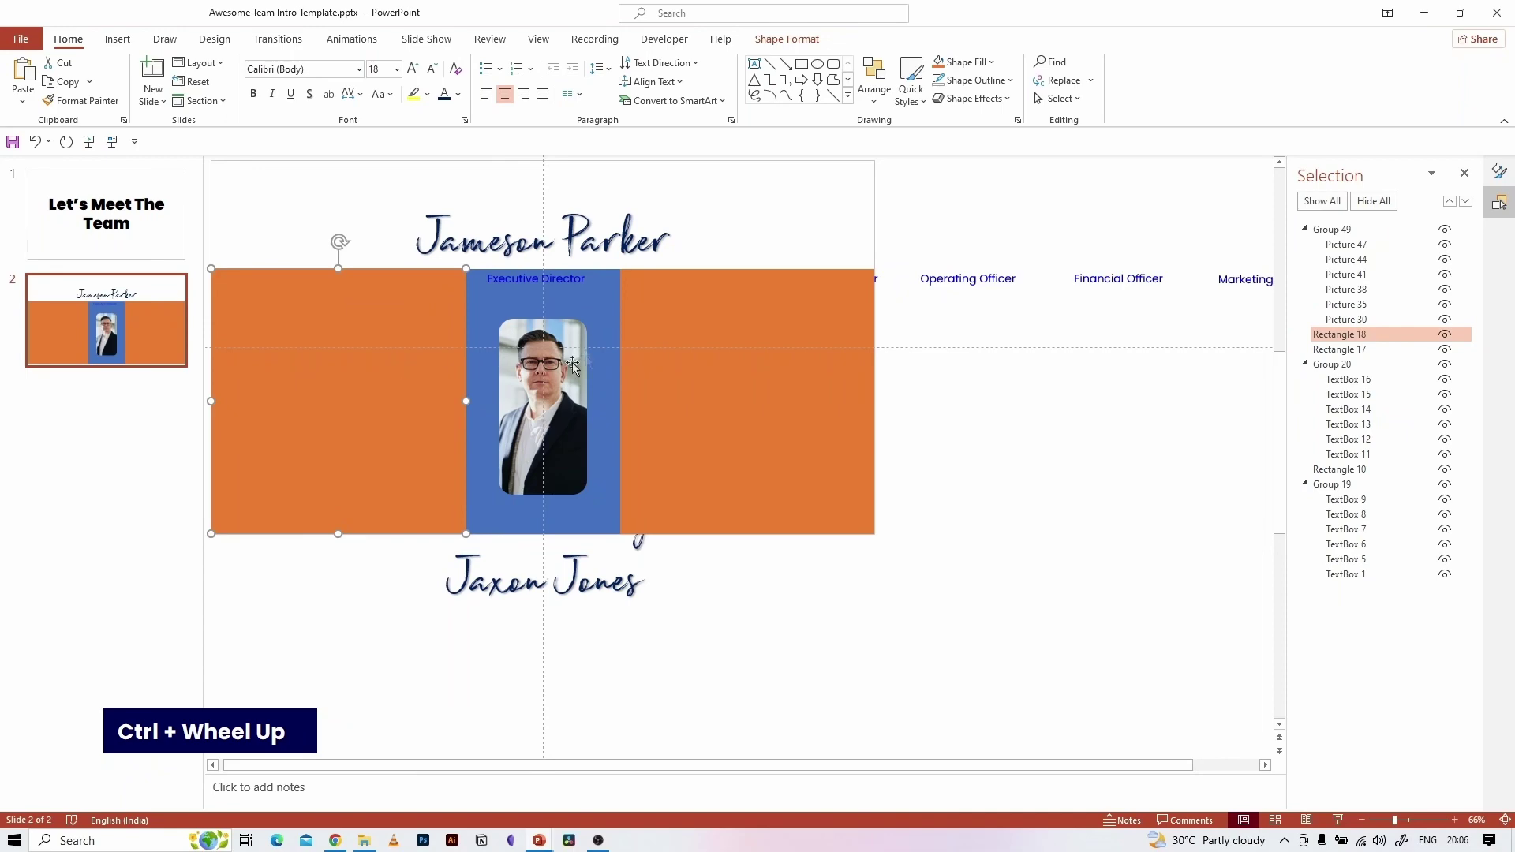
ctrl+click(596, 294)
ctrl+click(699, 336)
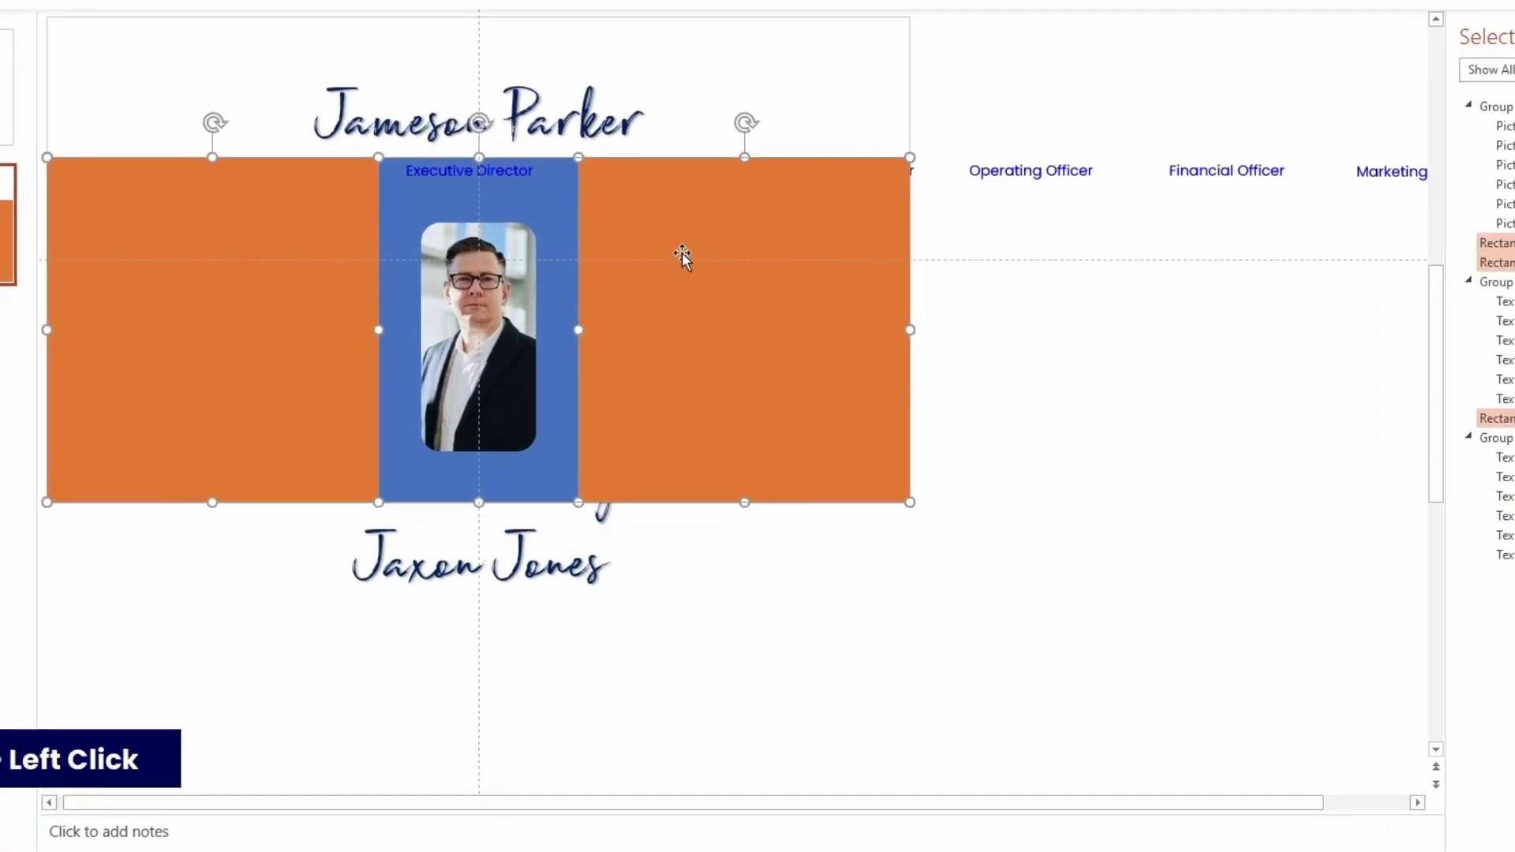
right_click(682, 253)
click(734, 603)
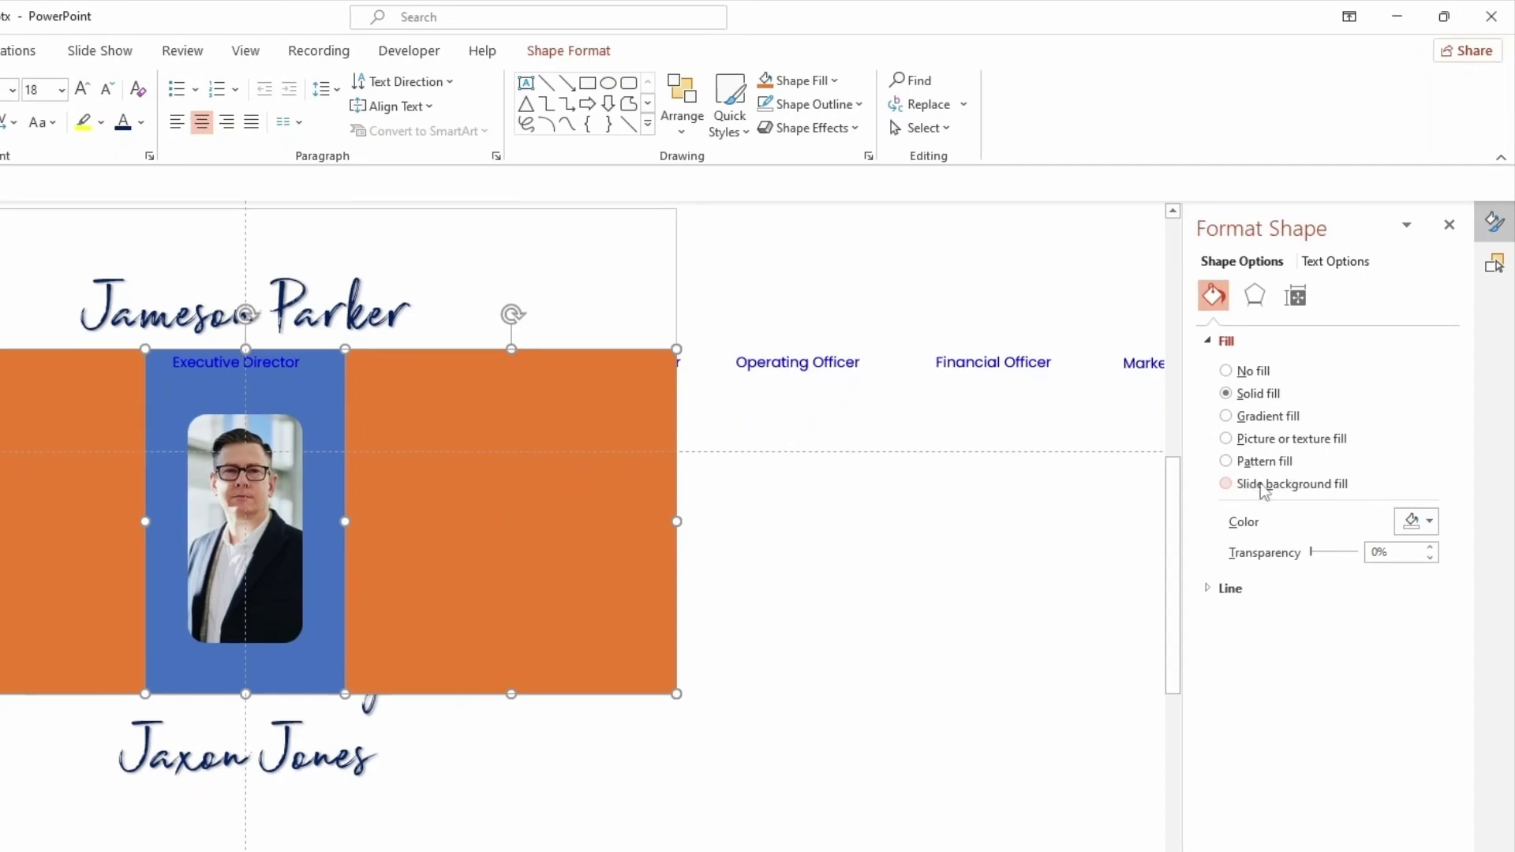
click(1226, 484)
click(835, 580)
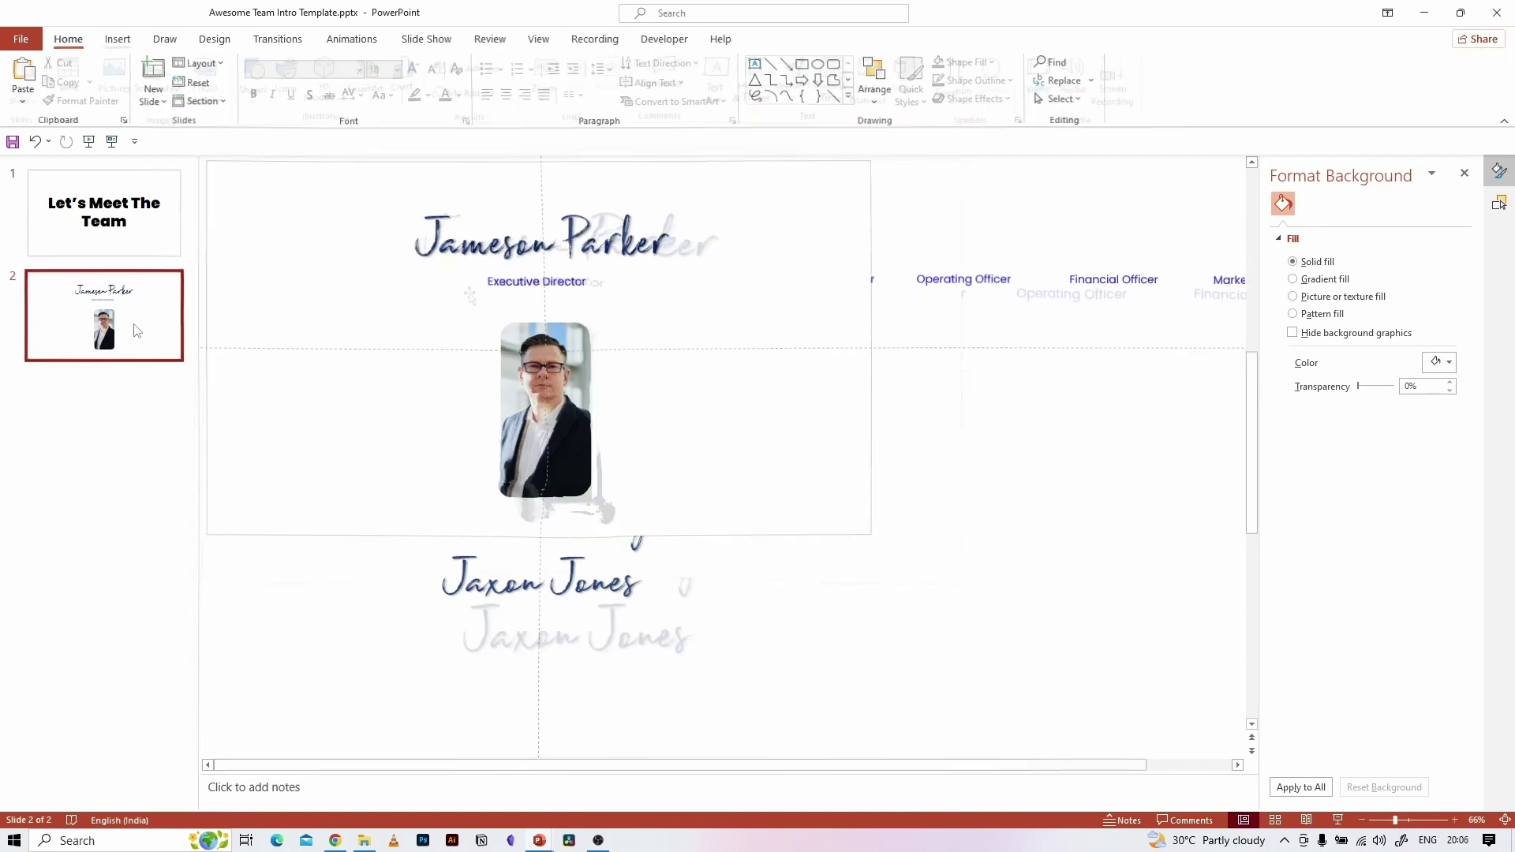
- Draw a rectangle across the full slide width above the displayed name, about 2.44 cm high and 33.87 cm wide
click(117, 39)
click(253, 78)
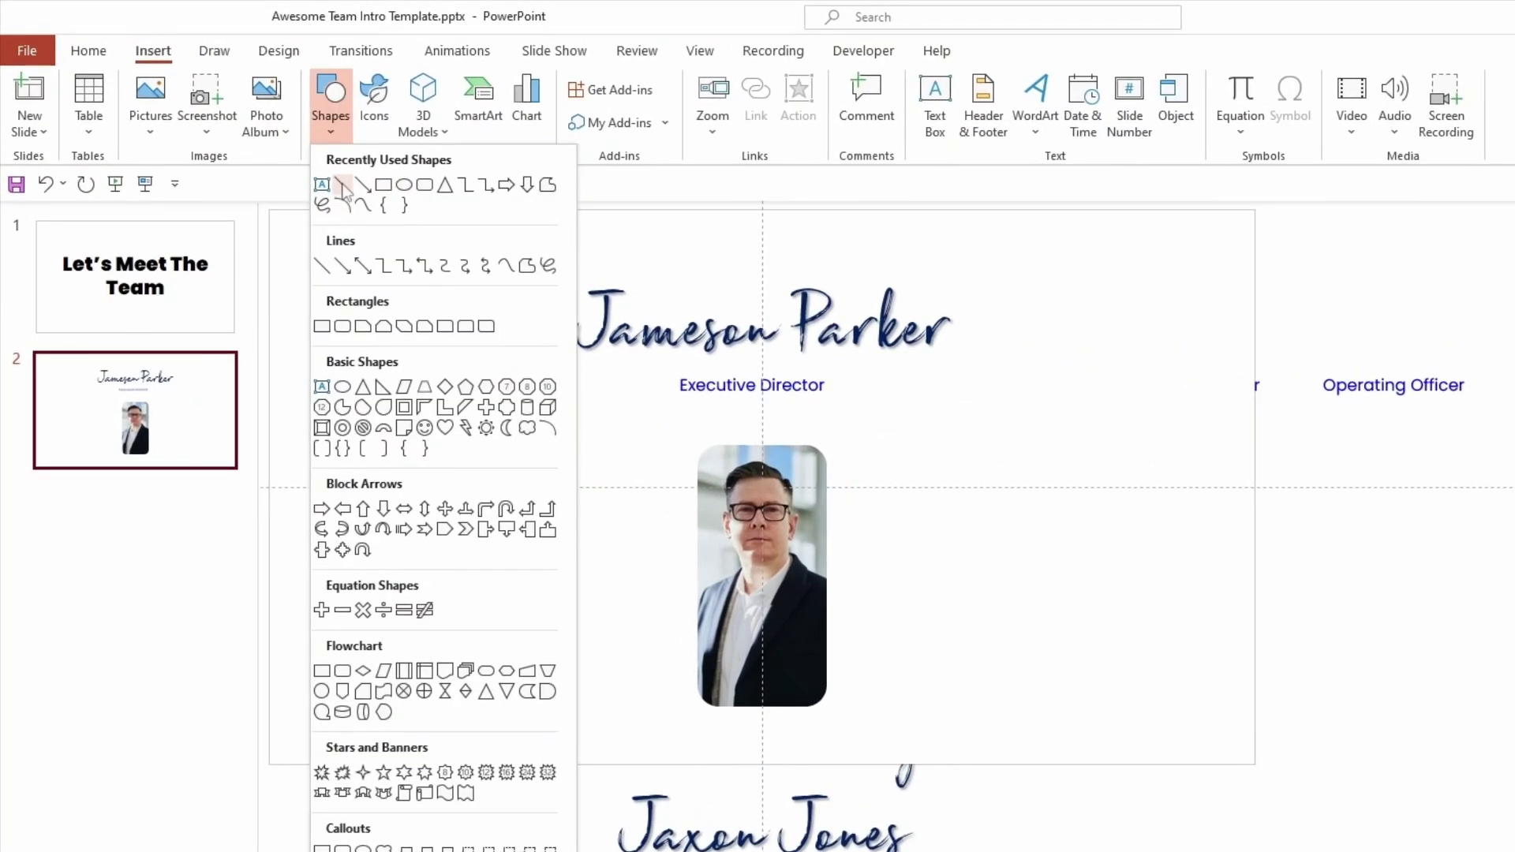
click(342, 186)
drag(270, 211, 1253, 279)
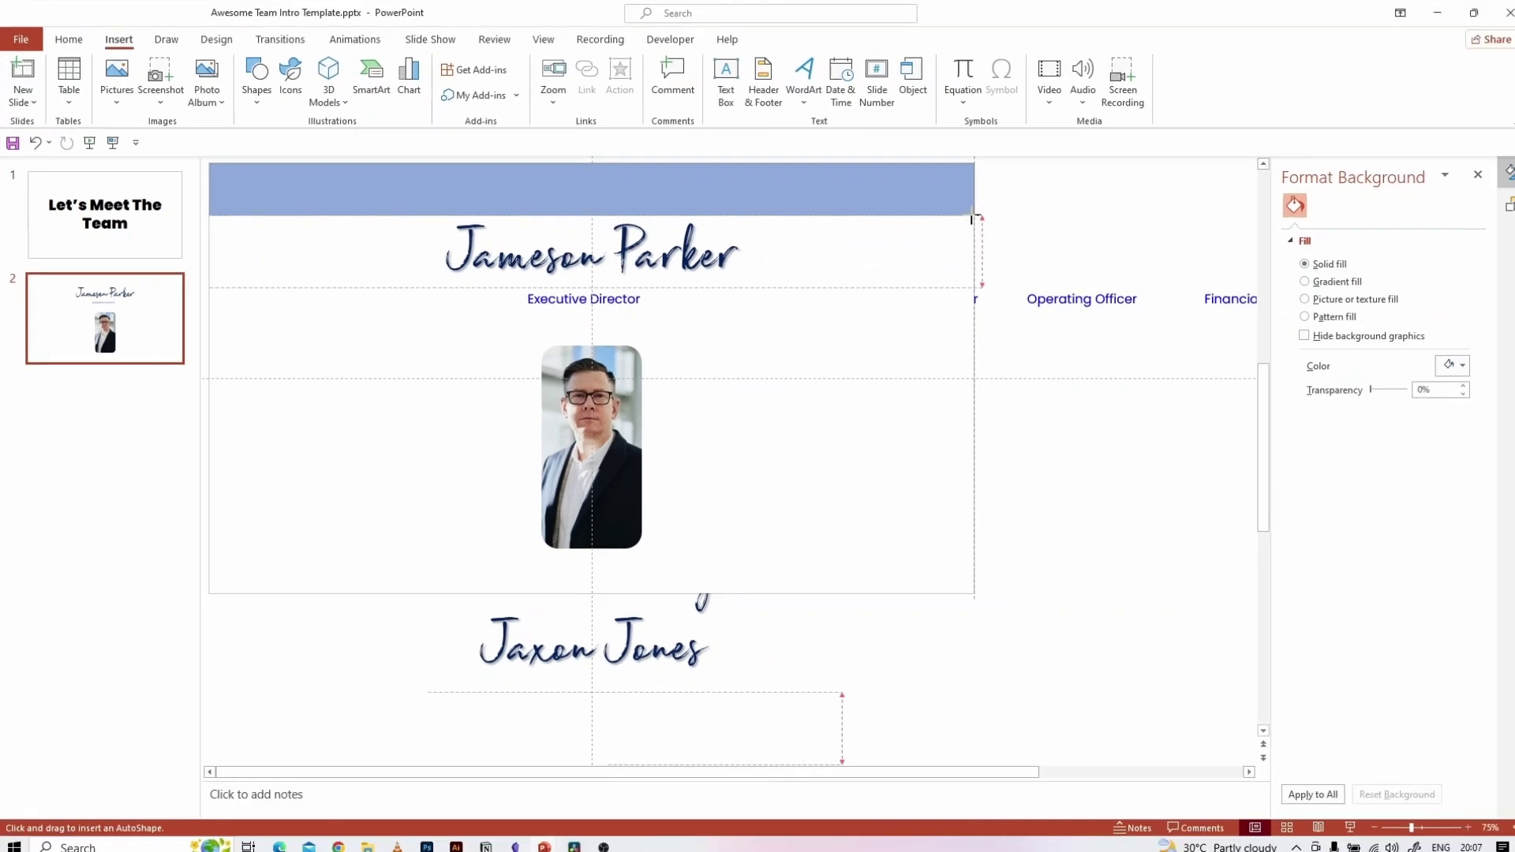
drag(972, 215, 973, 215)
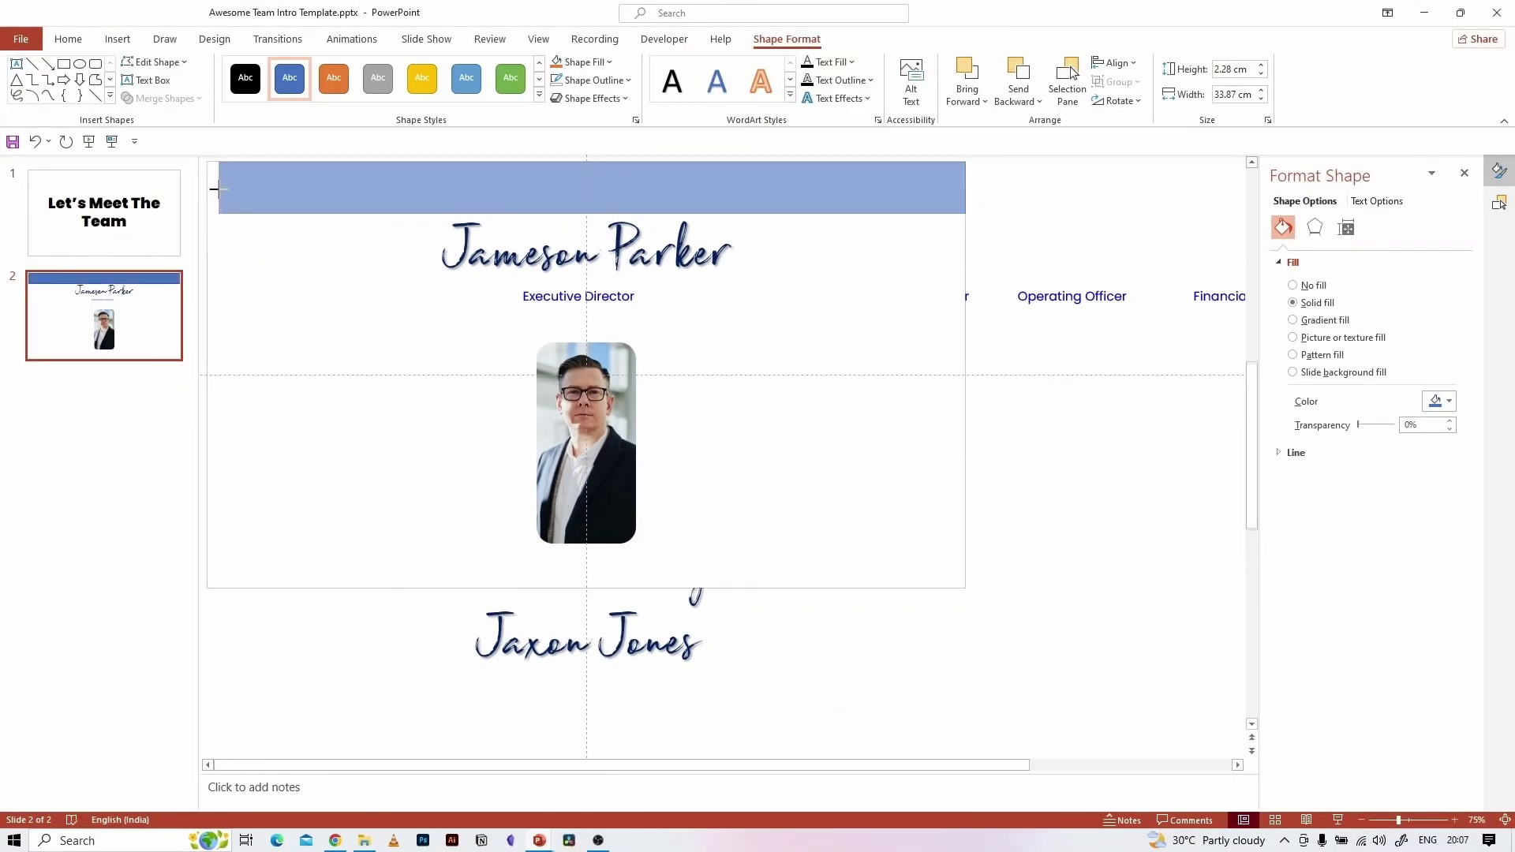
drag(592, 158, 589, 157)
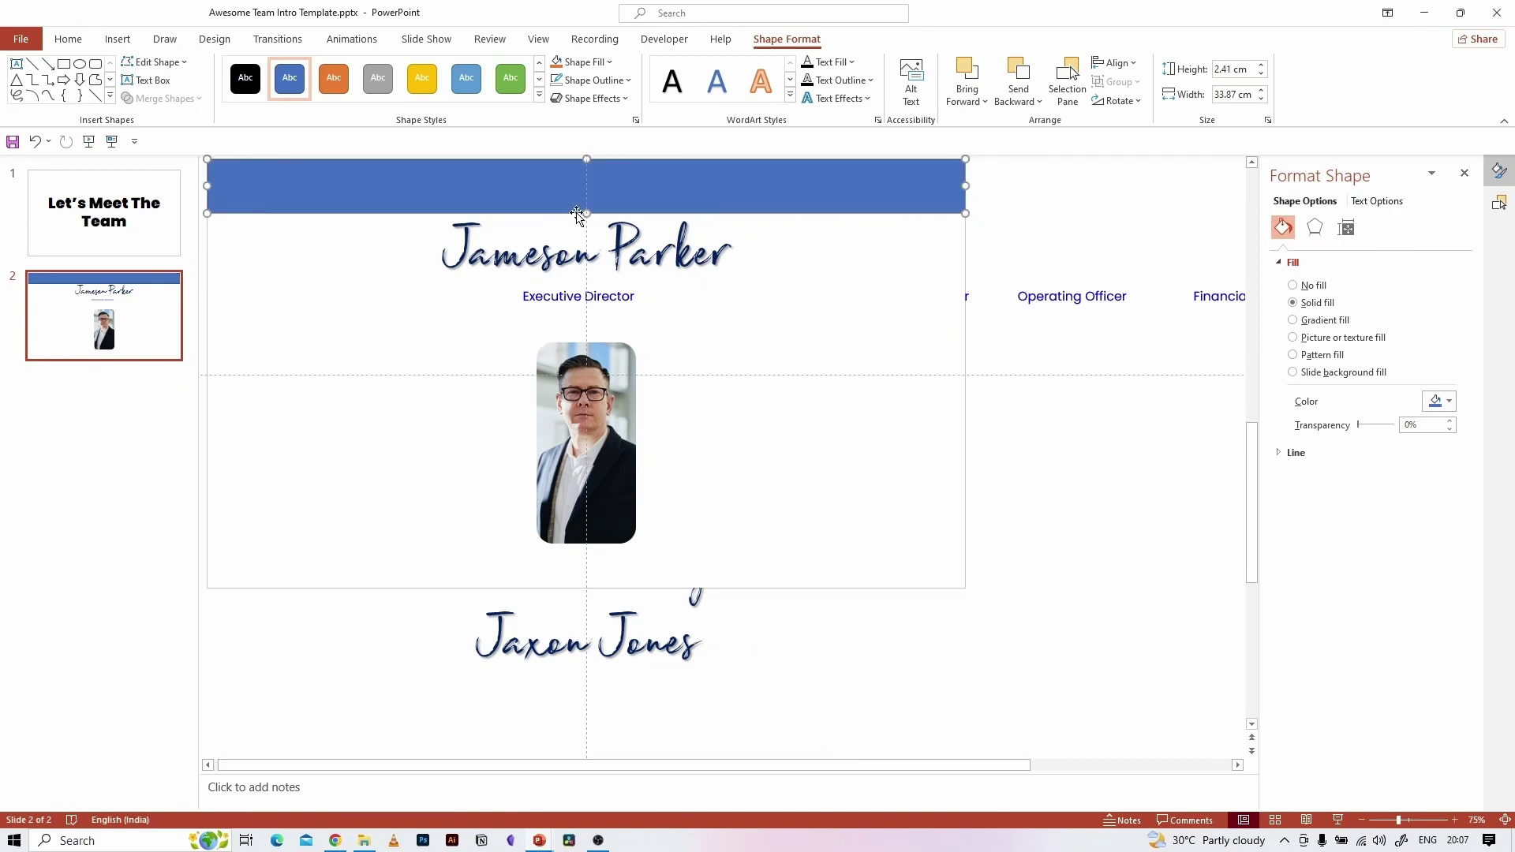
drag(583, 211, 585, 216)
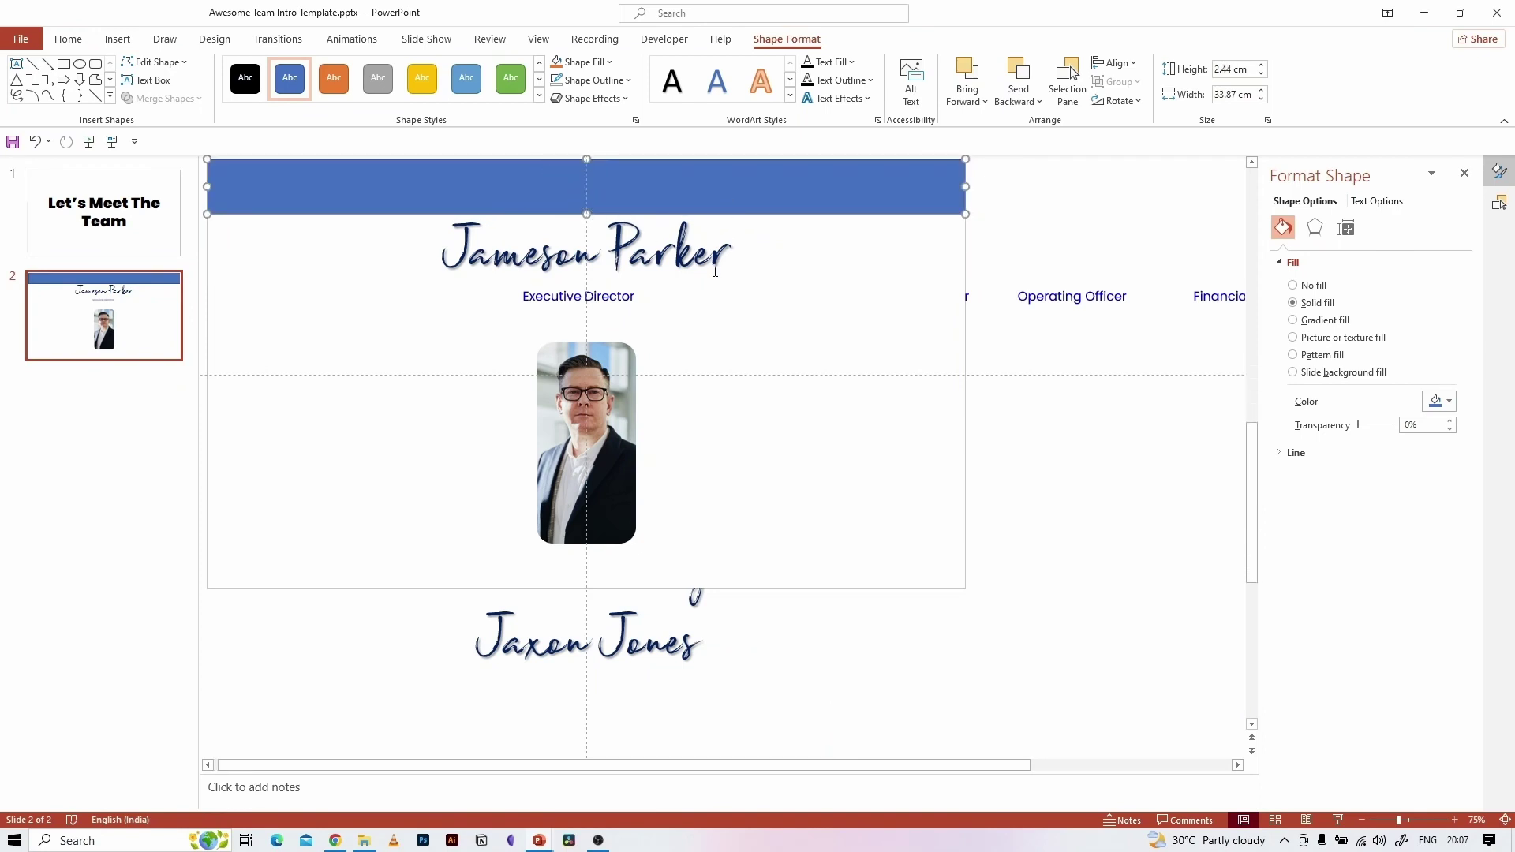
ctrl+scroll(715, 272, down, 1)
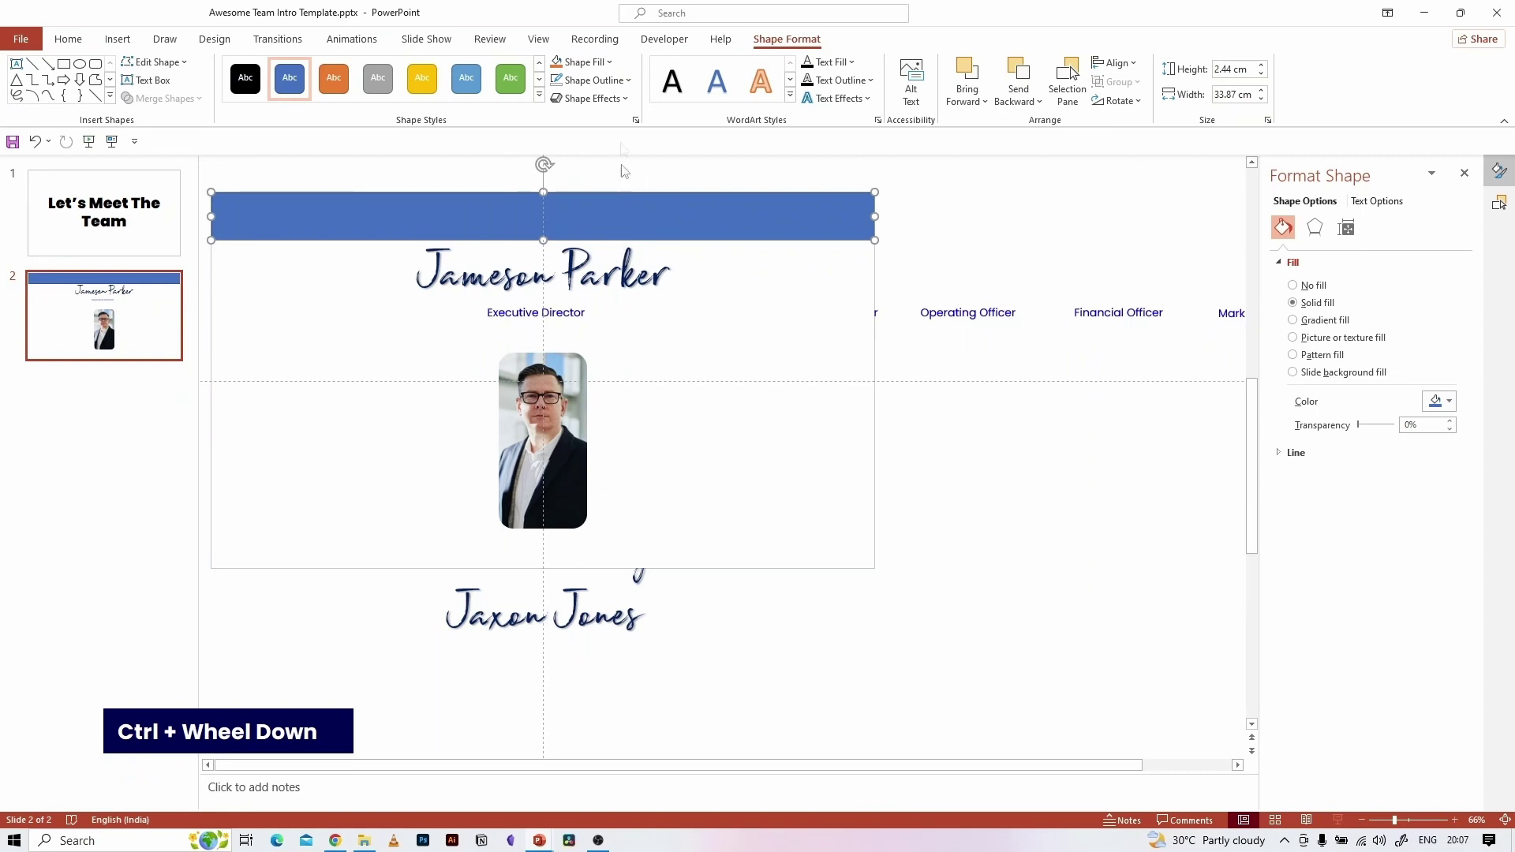
- Remove the outline of the top rectangle and set its fill to Slide background fill
click(629, 89)
click(679, 205)
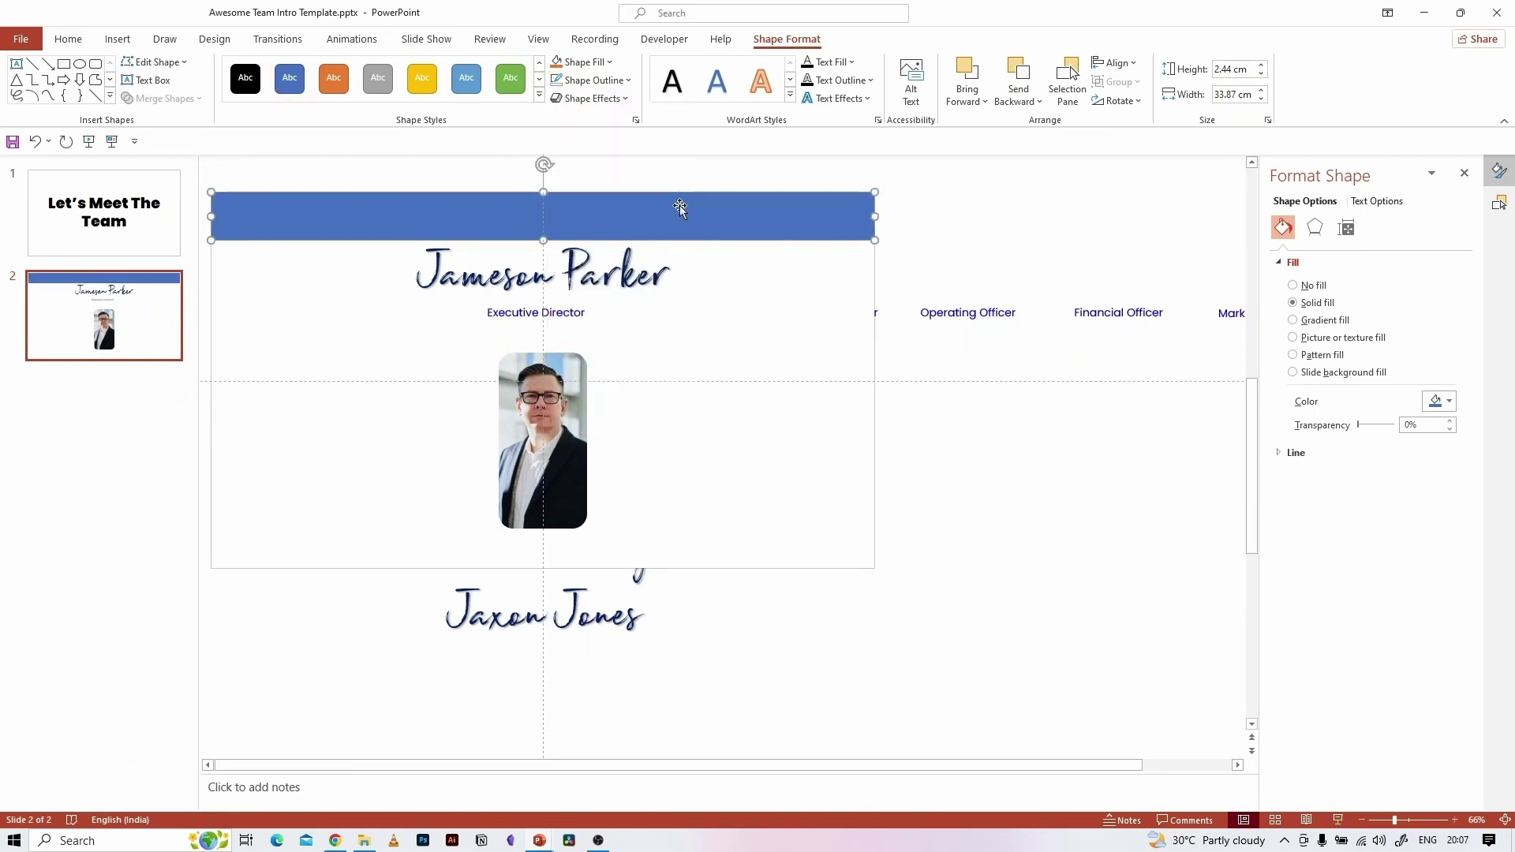
right_click(680, 206)
click(769, 548)
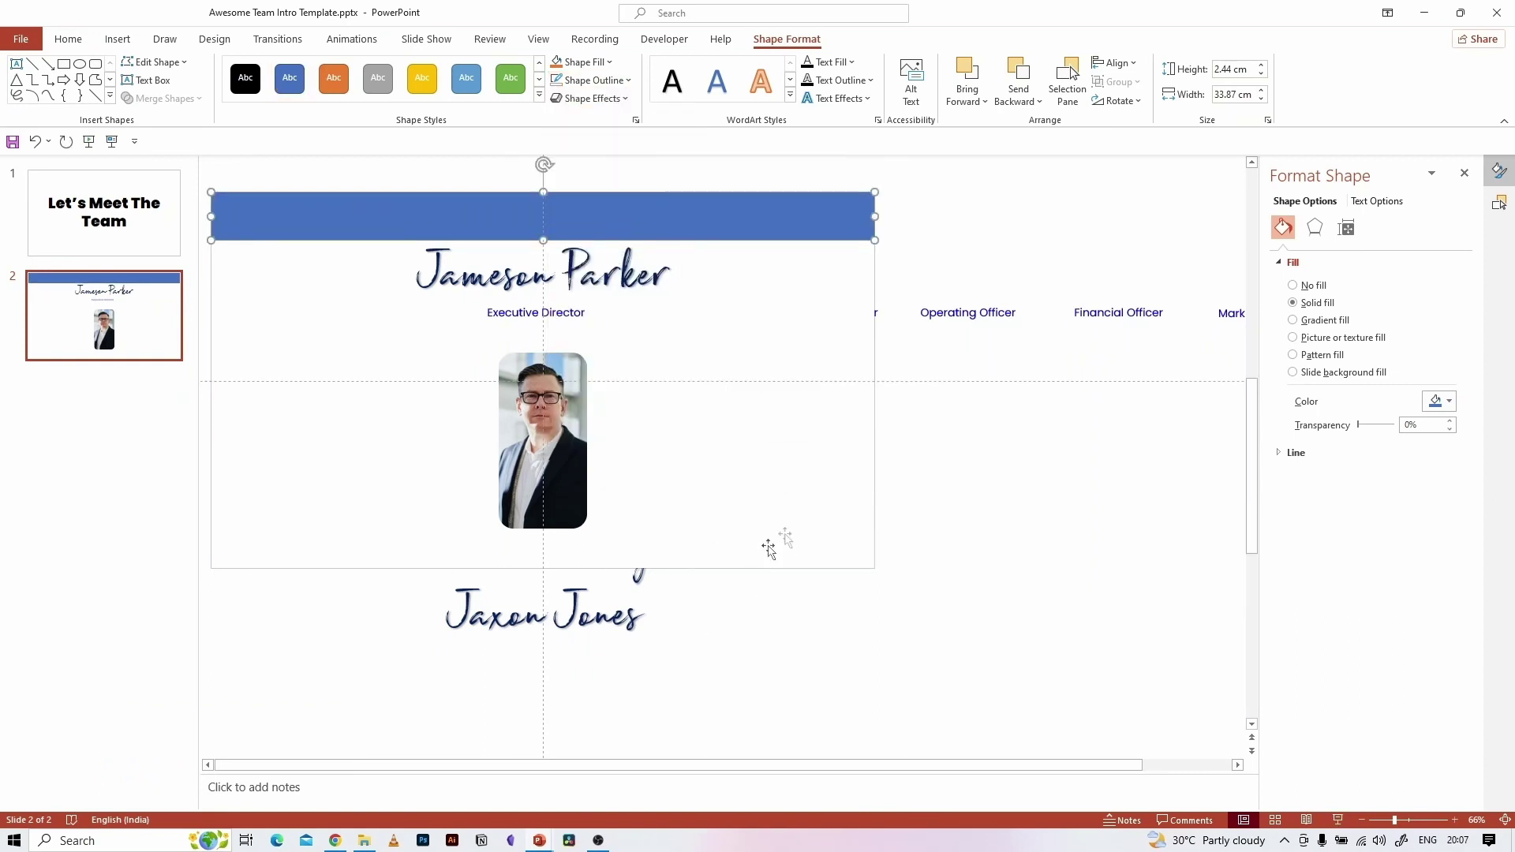
click(1329, 376)
click(1039, 457)
- Duplicate slide 2 and rotate the portrait group on the copy clockwise by one portrait position
ctrl+scroll(1039, 457, down, 3)
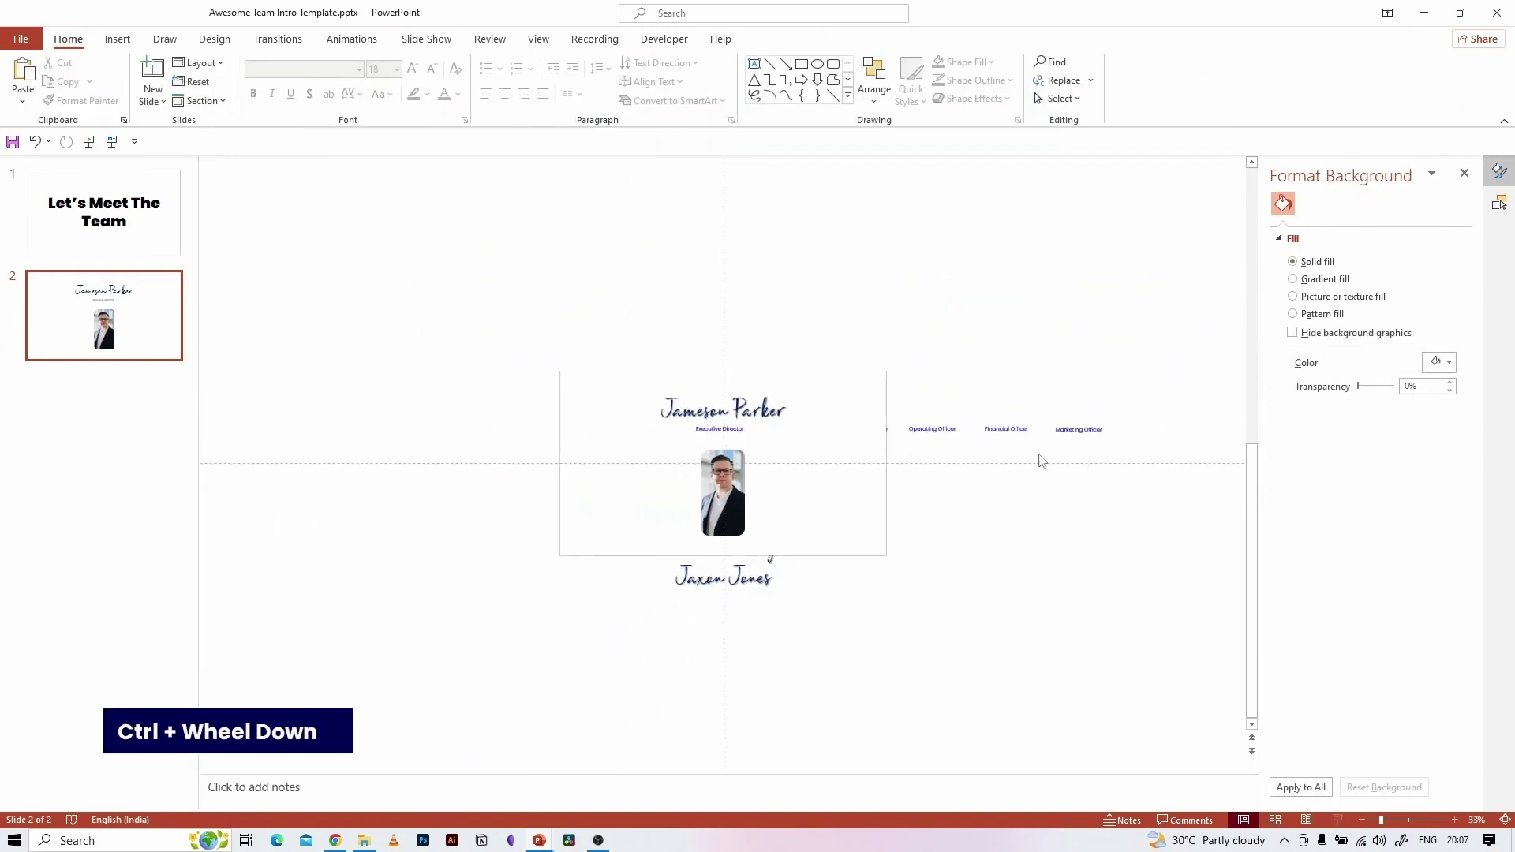
ctrl+scroll(802, 420, up, 2)
click(114, 344)
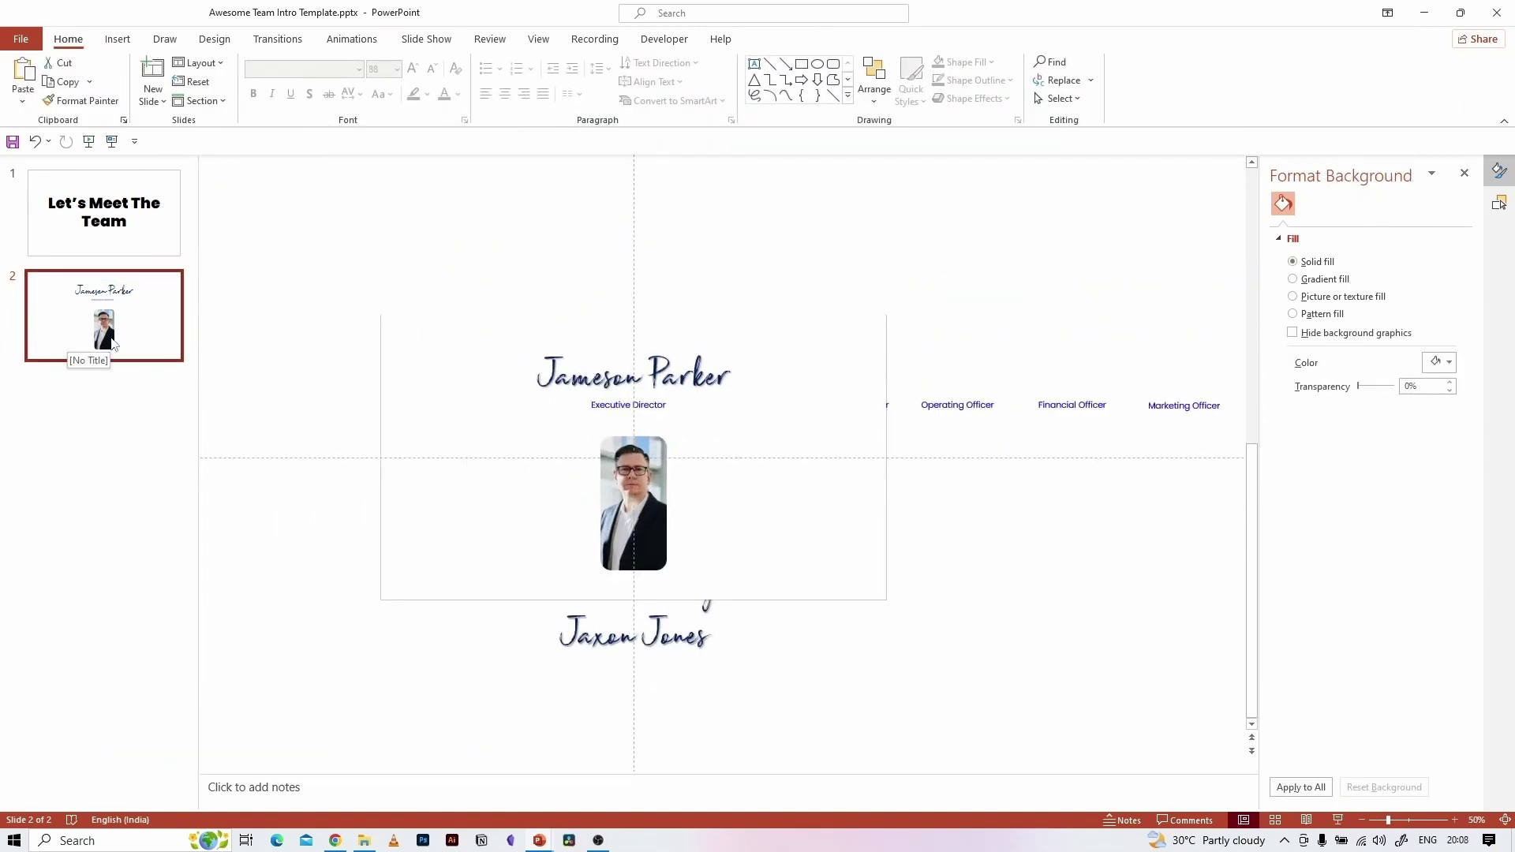
key(ctrl+d)
click(635, 481)
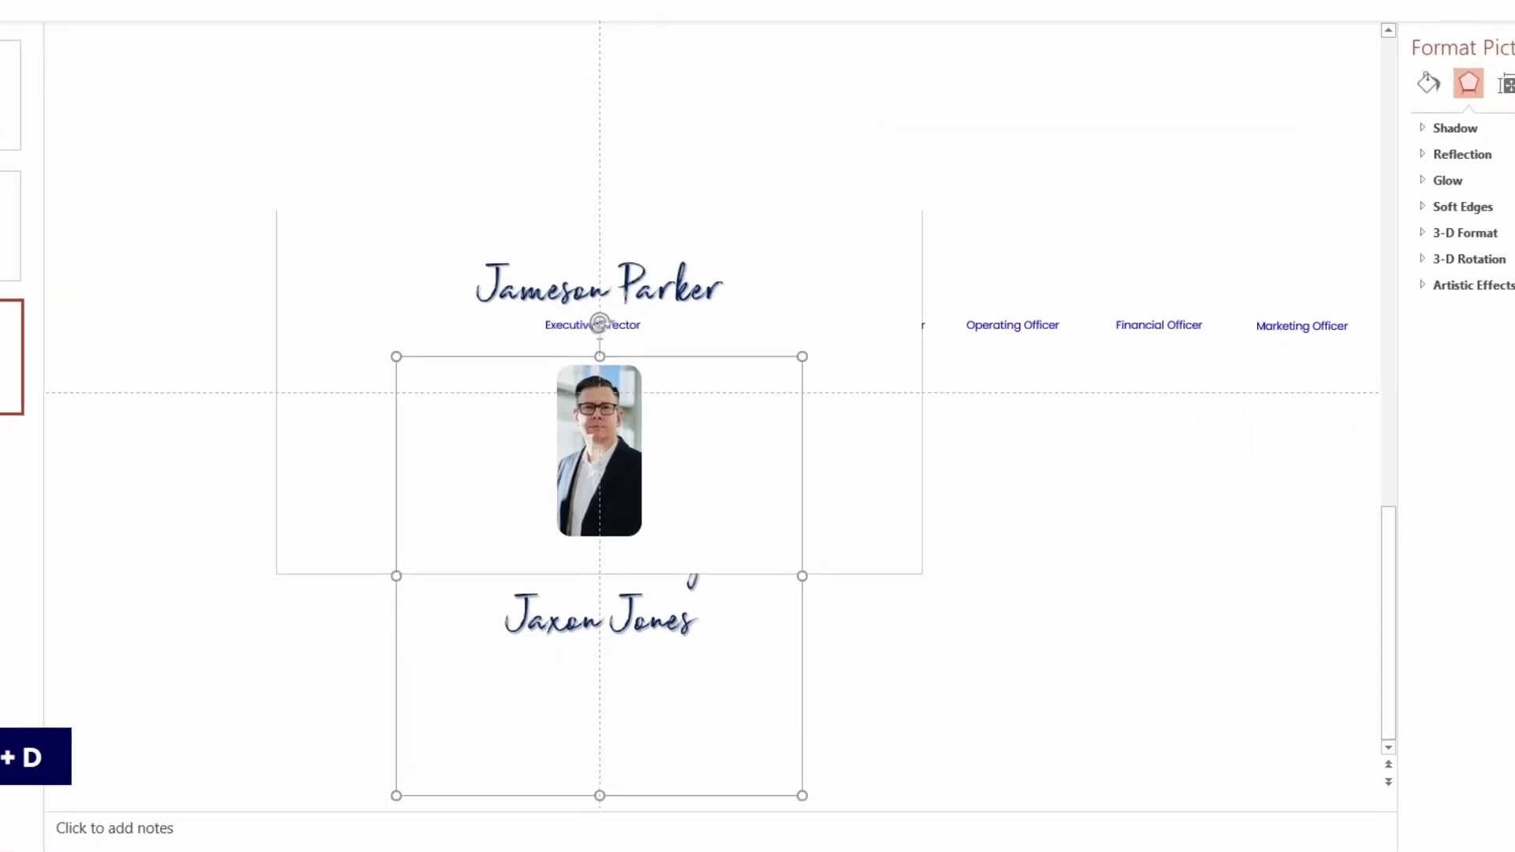
drag(600, 323, 816, 505)
- On slide 3, set the rotated-away first portrait to 100% transparency and the now upright second portrait to 0%
shift+click(781, 449)
click(1375, 207)
drag(1344, 345, 1391, 345)
click(585, 463)
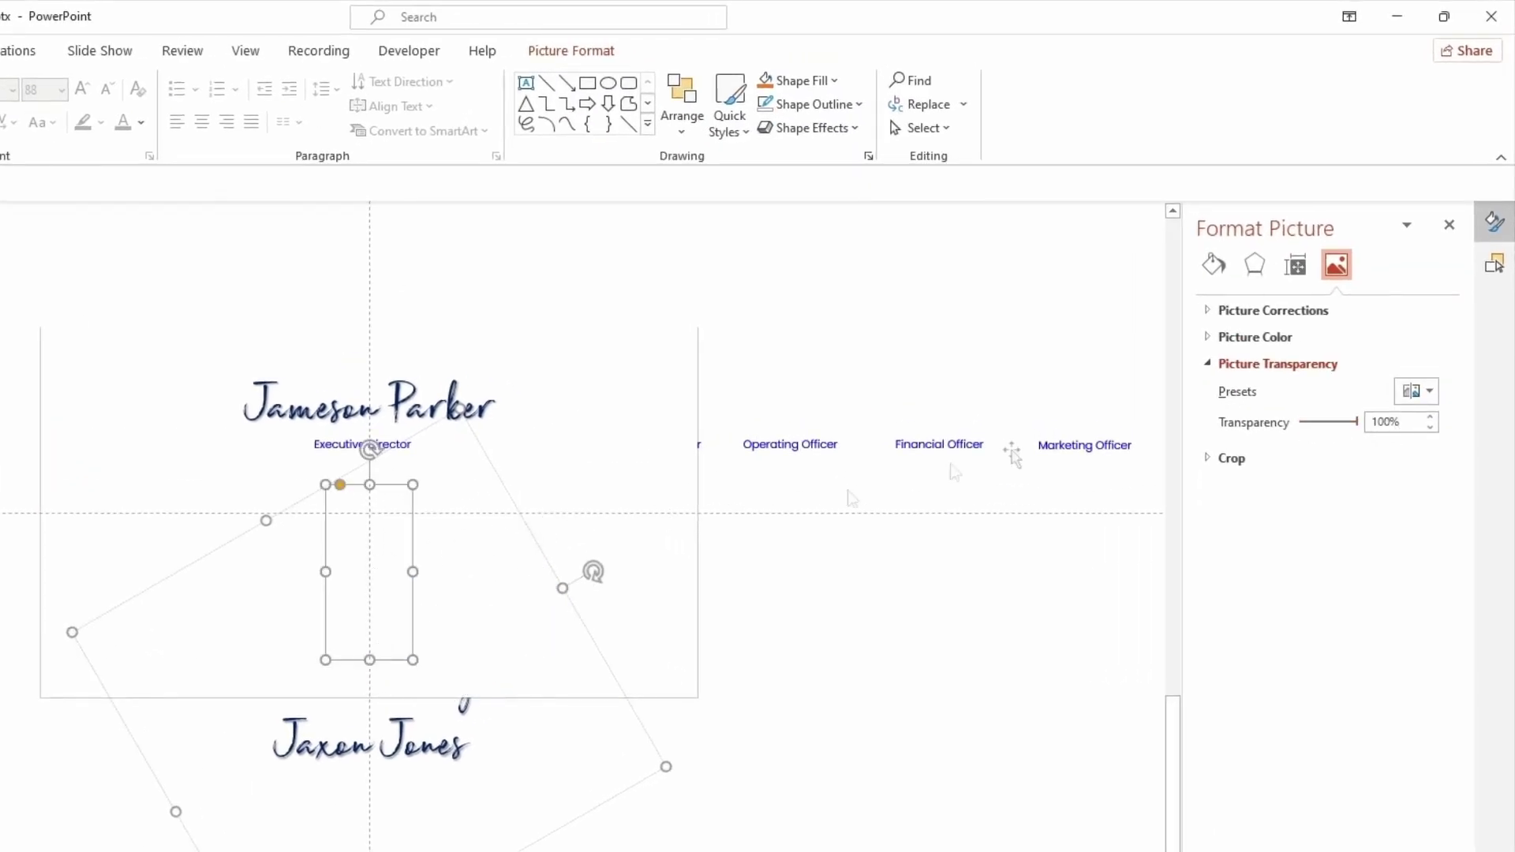
drag(1352, 423, 1287, 423)
click(767, 798)
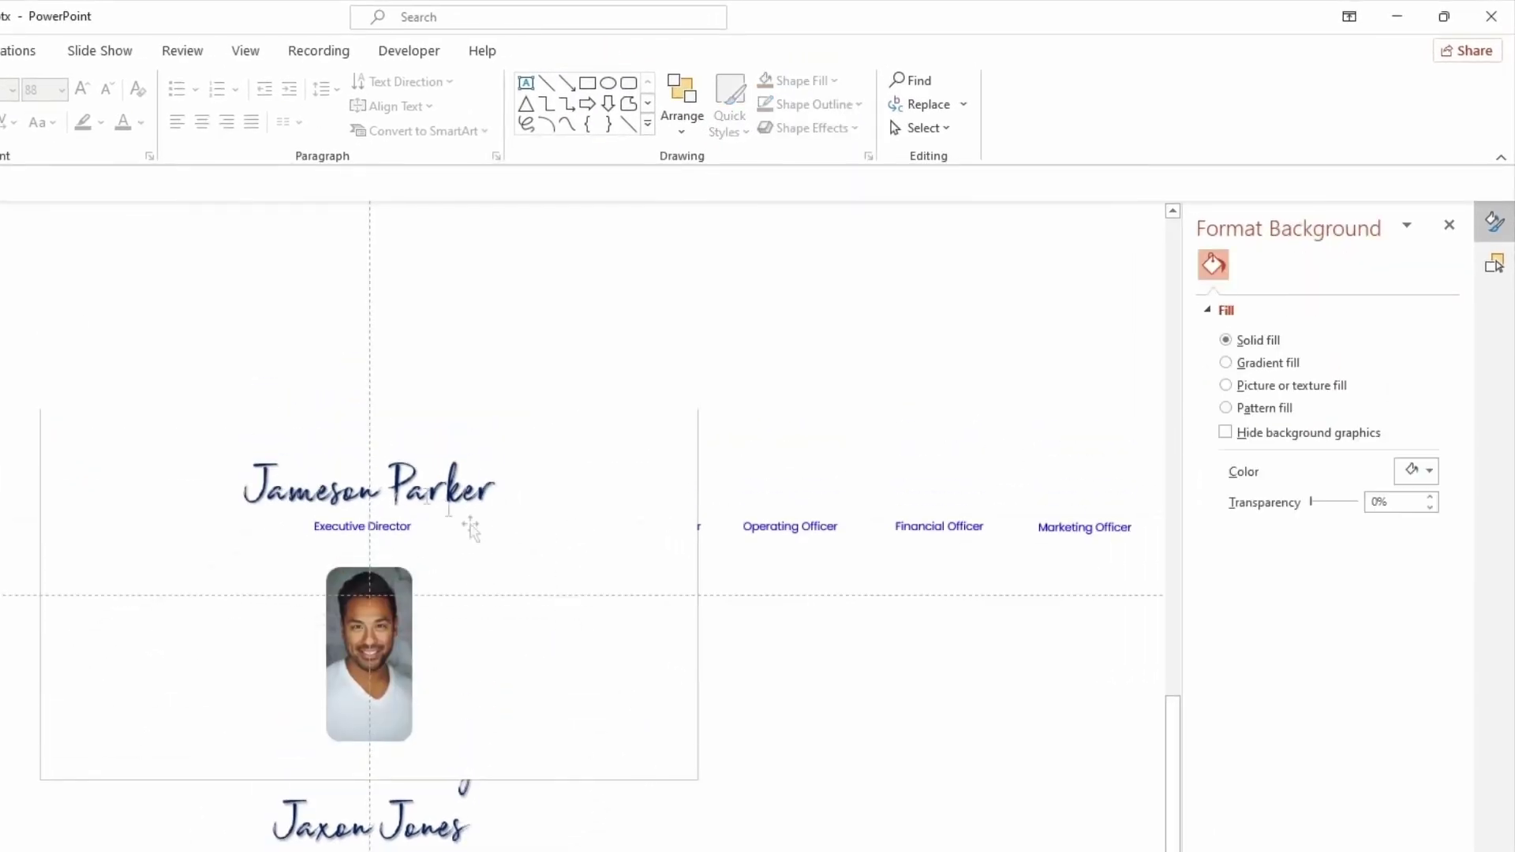
- Move slide 3's name group up to the second name and its job title group left to Executive Officer
click(388, 473)
click(472, 412)
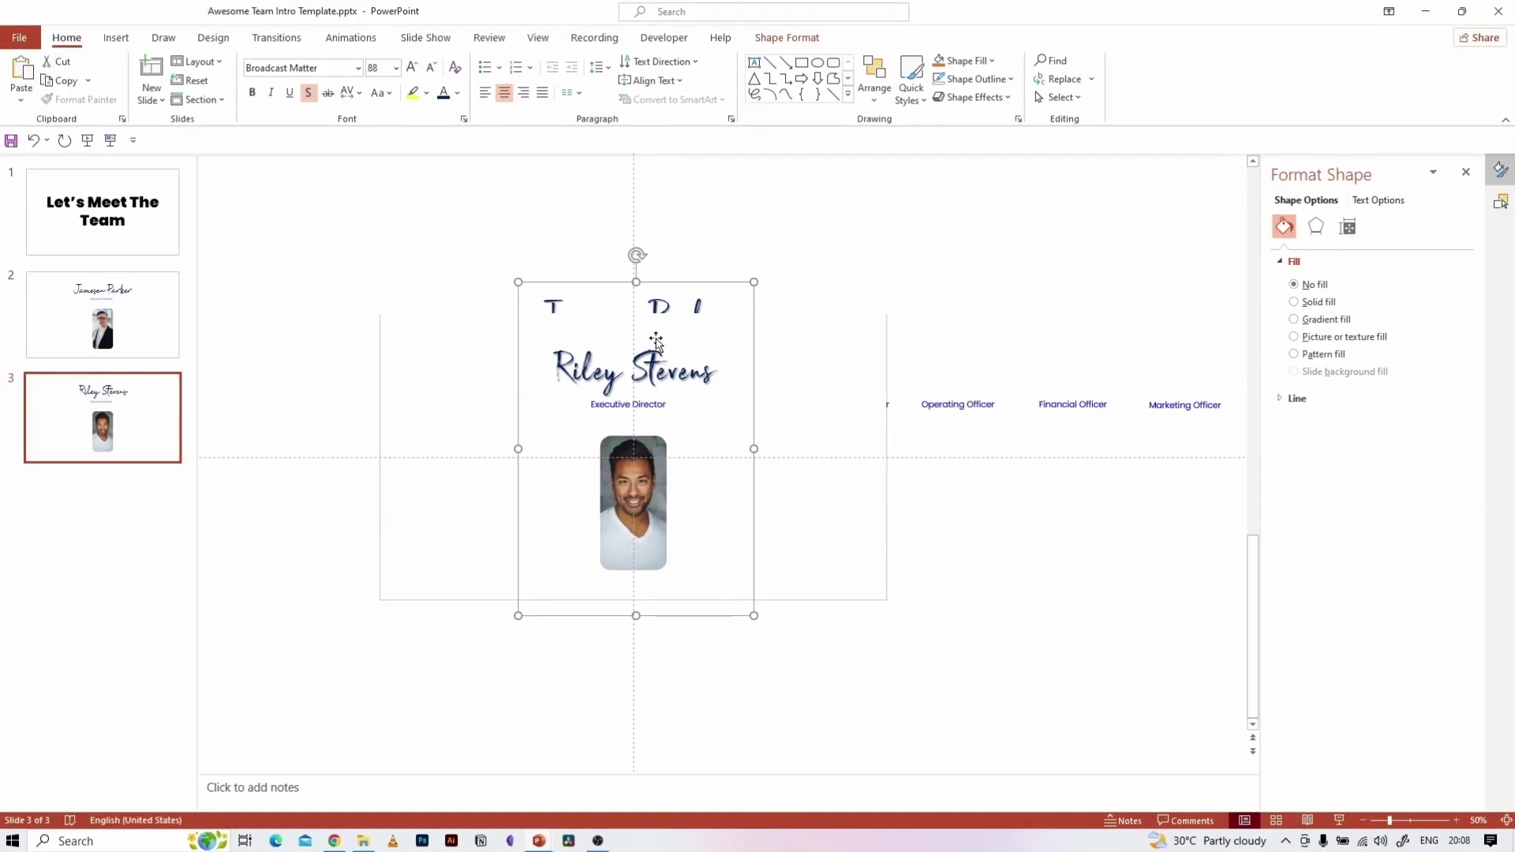
click(697, 335)
click(681, 369)
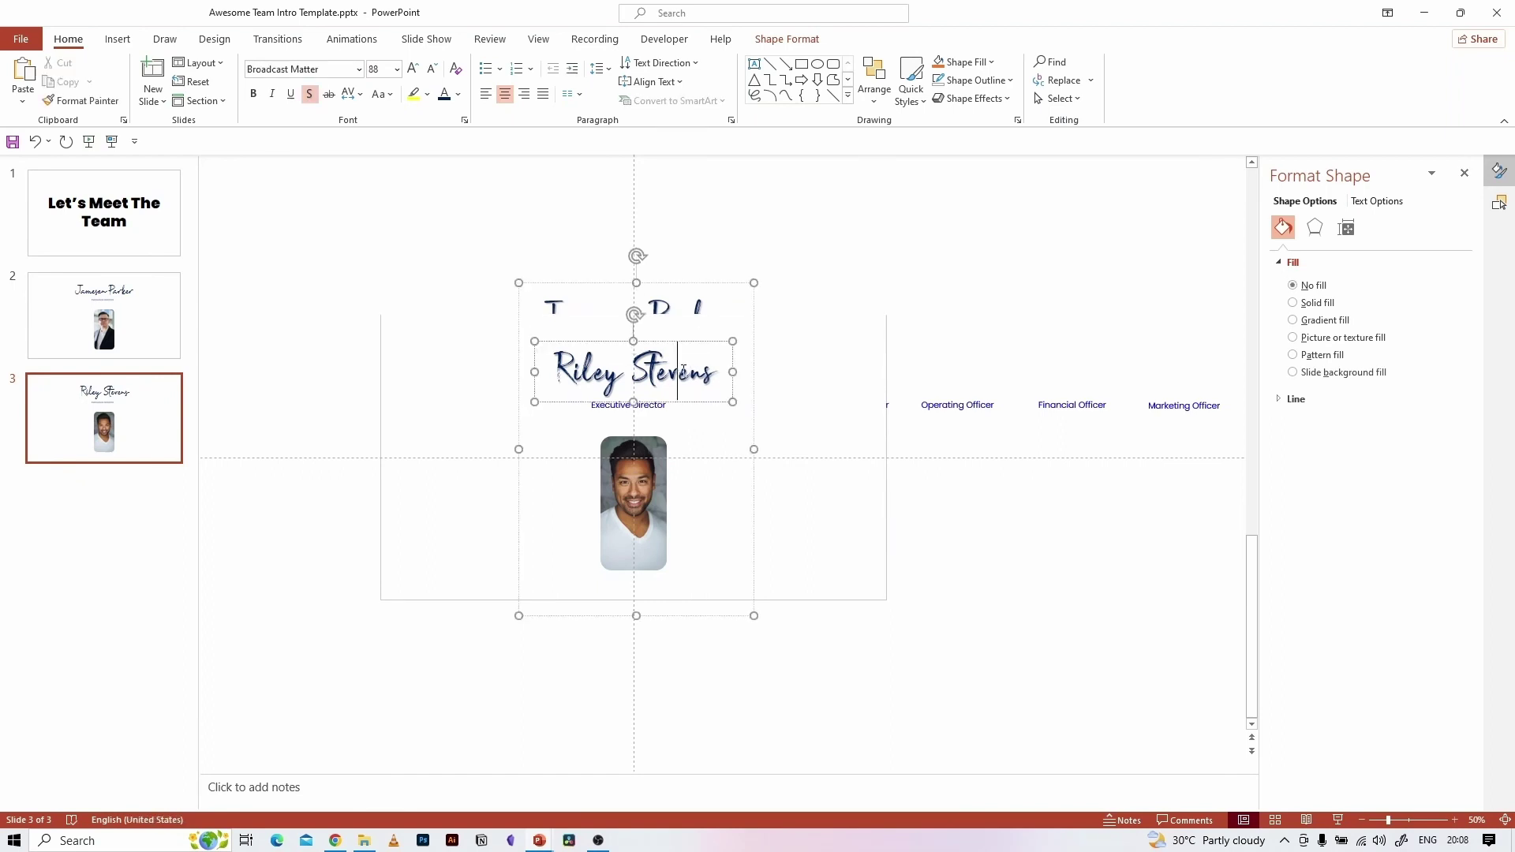
click(691, 286)
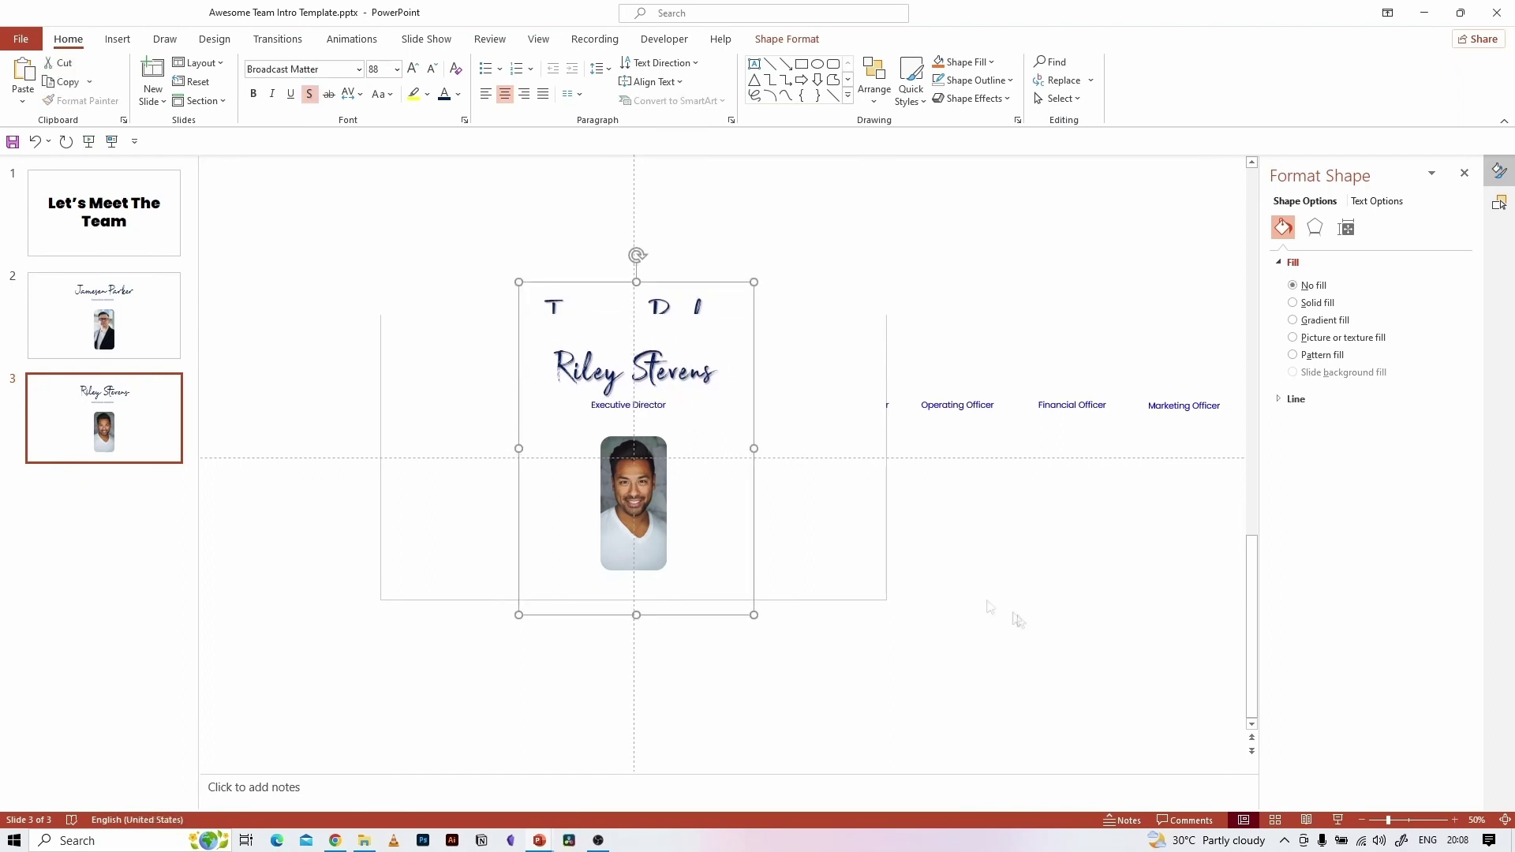
click(624, 404)
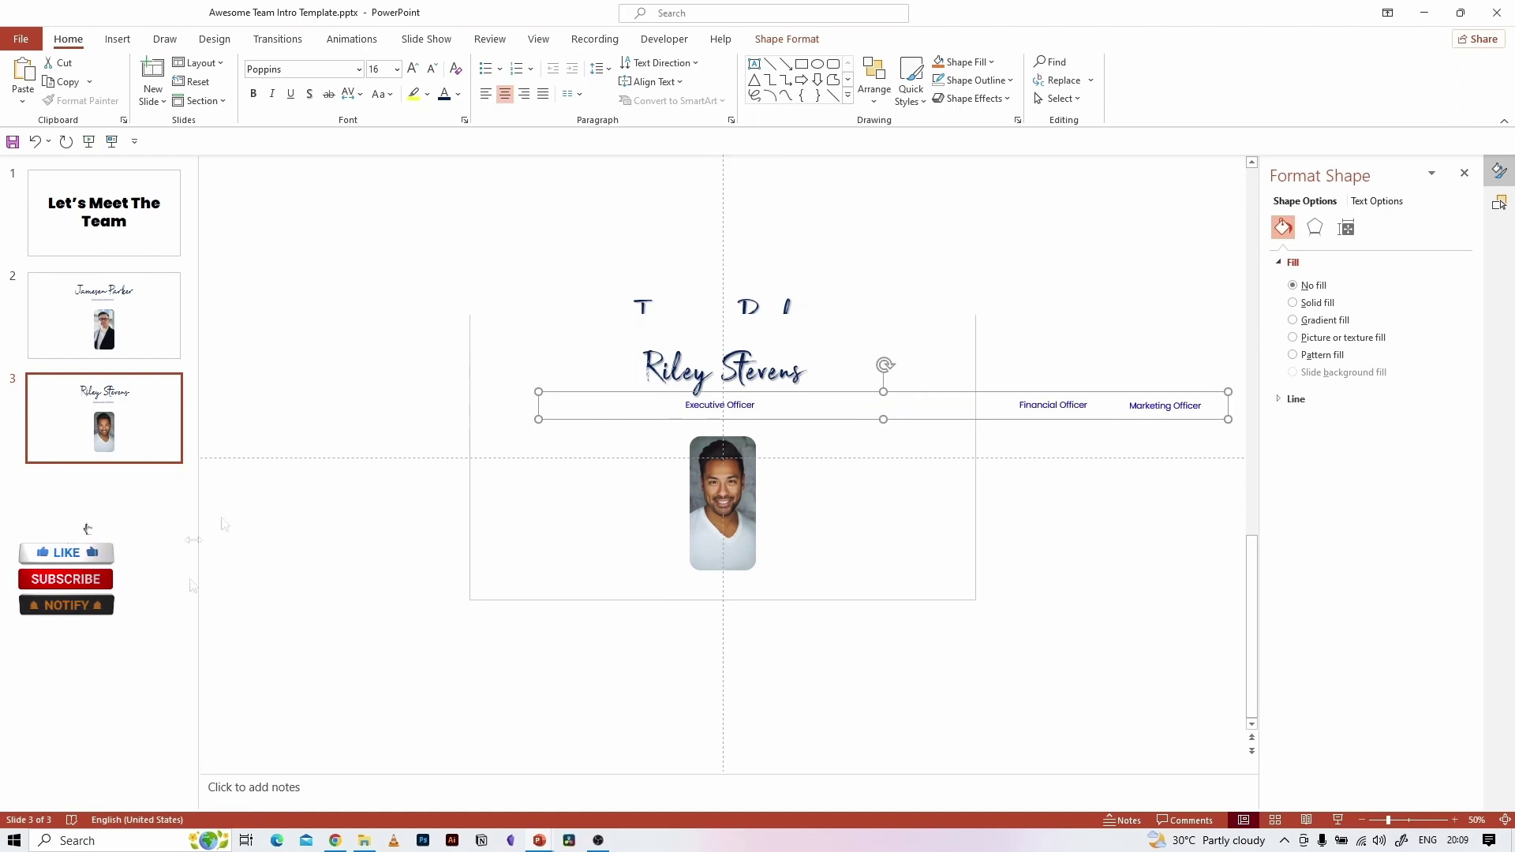
- Duplicate slide 3 and rotate the portrait group on the new slide clockwise by one more portrait position
click(105, 431)
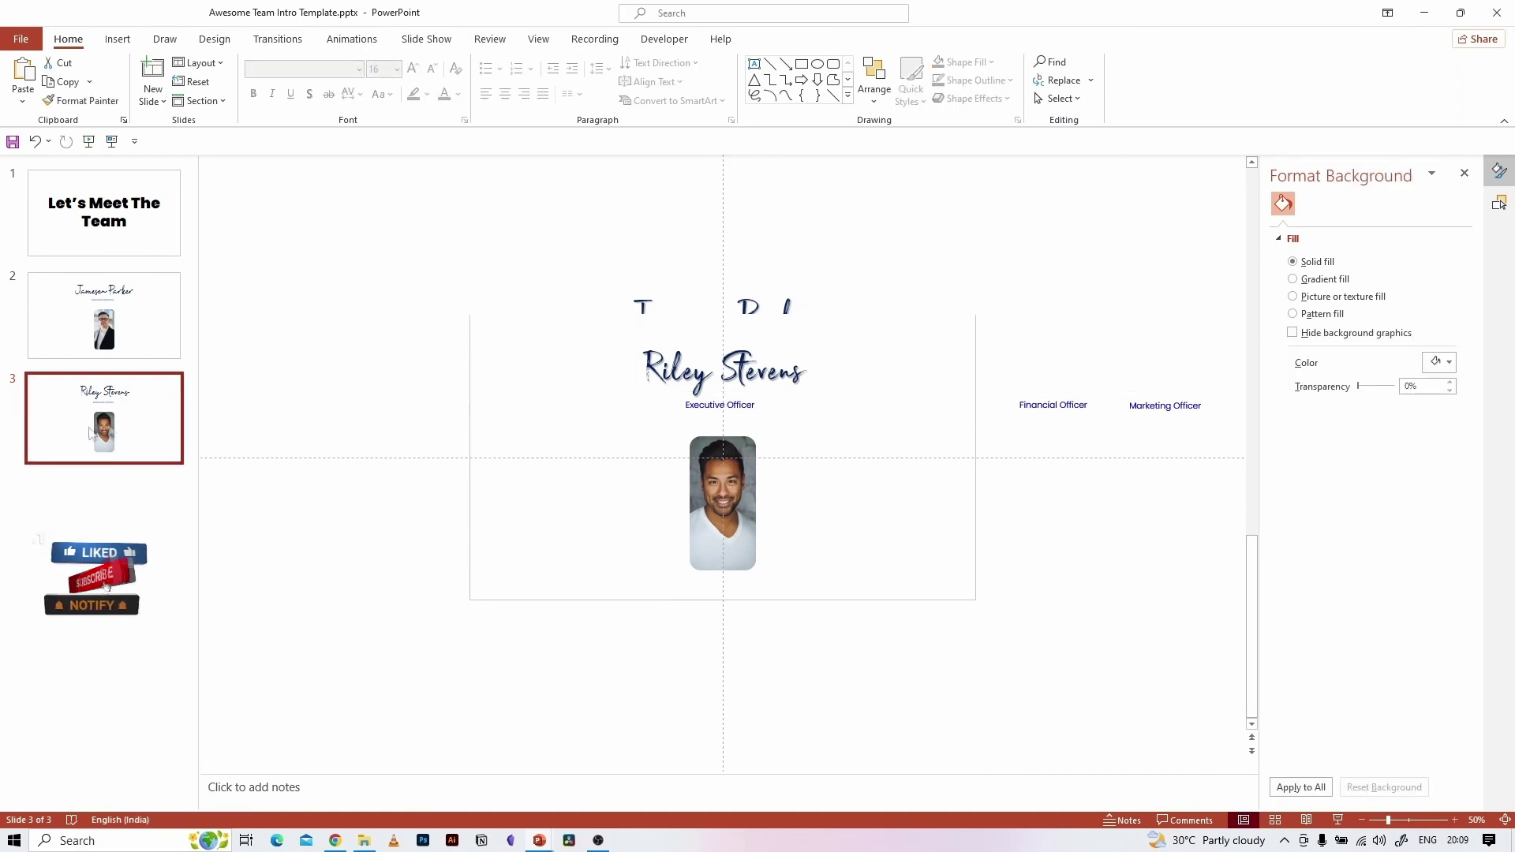
key(ctrl+d)
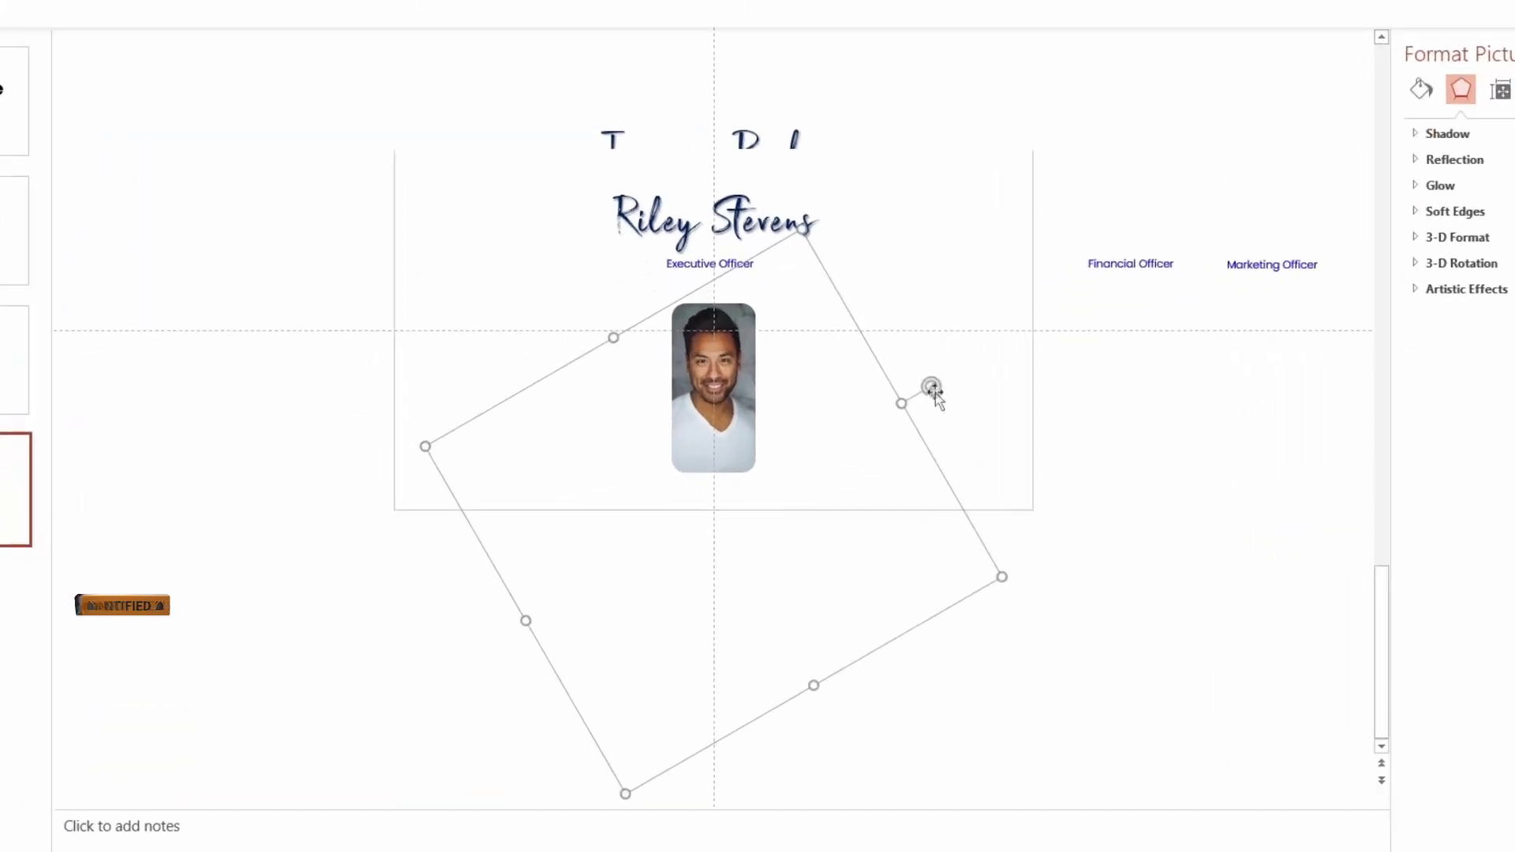
drag(895, 487, 957, 765)
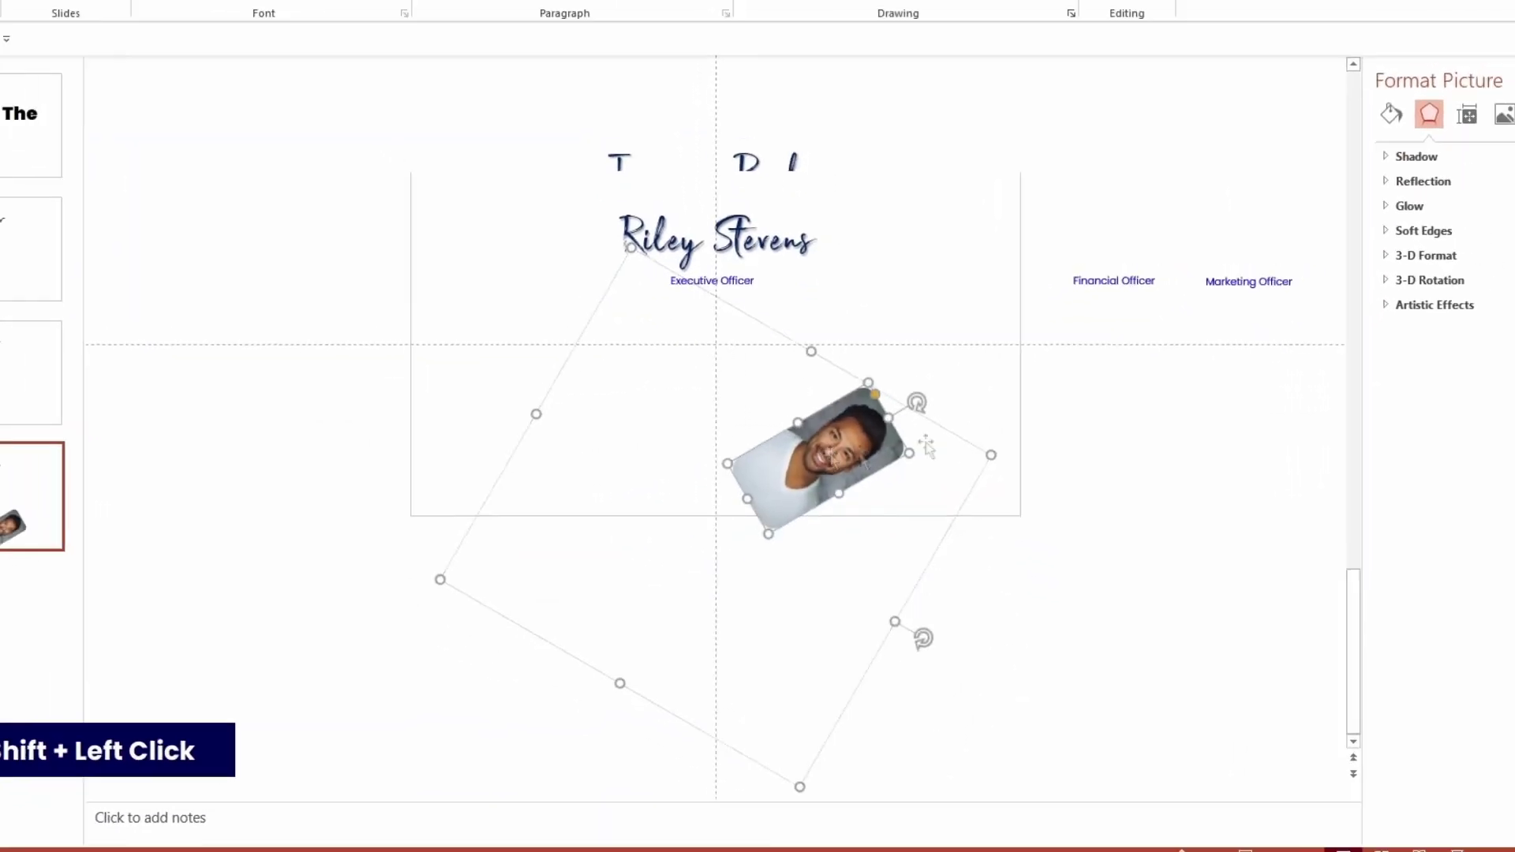
- On slide 4, set the rotated-away second portrait to 100% transparency and the upright third portrait to 0%
click(1381, 208)
drag(1351, 325, 1409, 334)
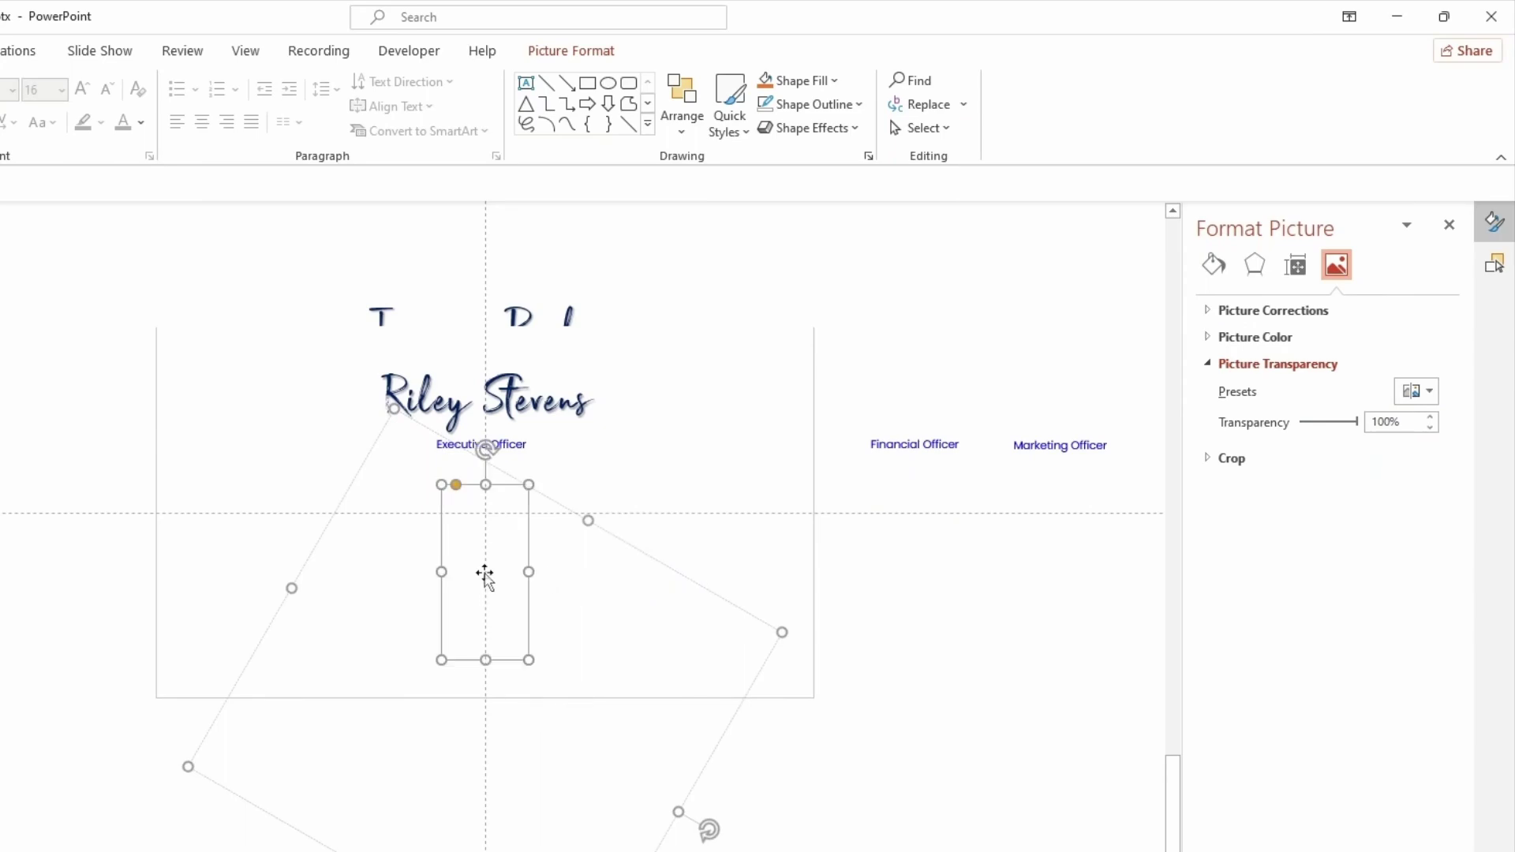
drag(1347, 423, 1208, 431)
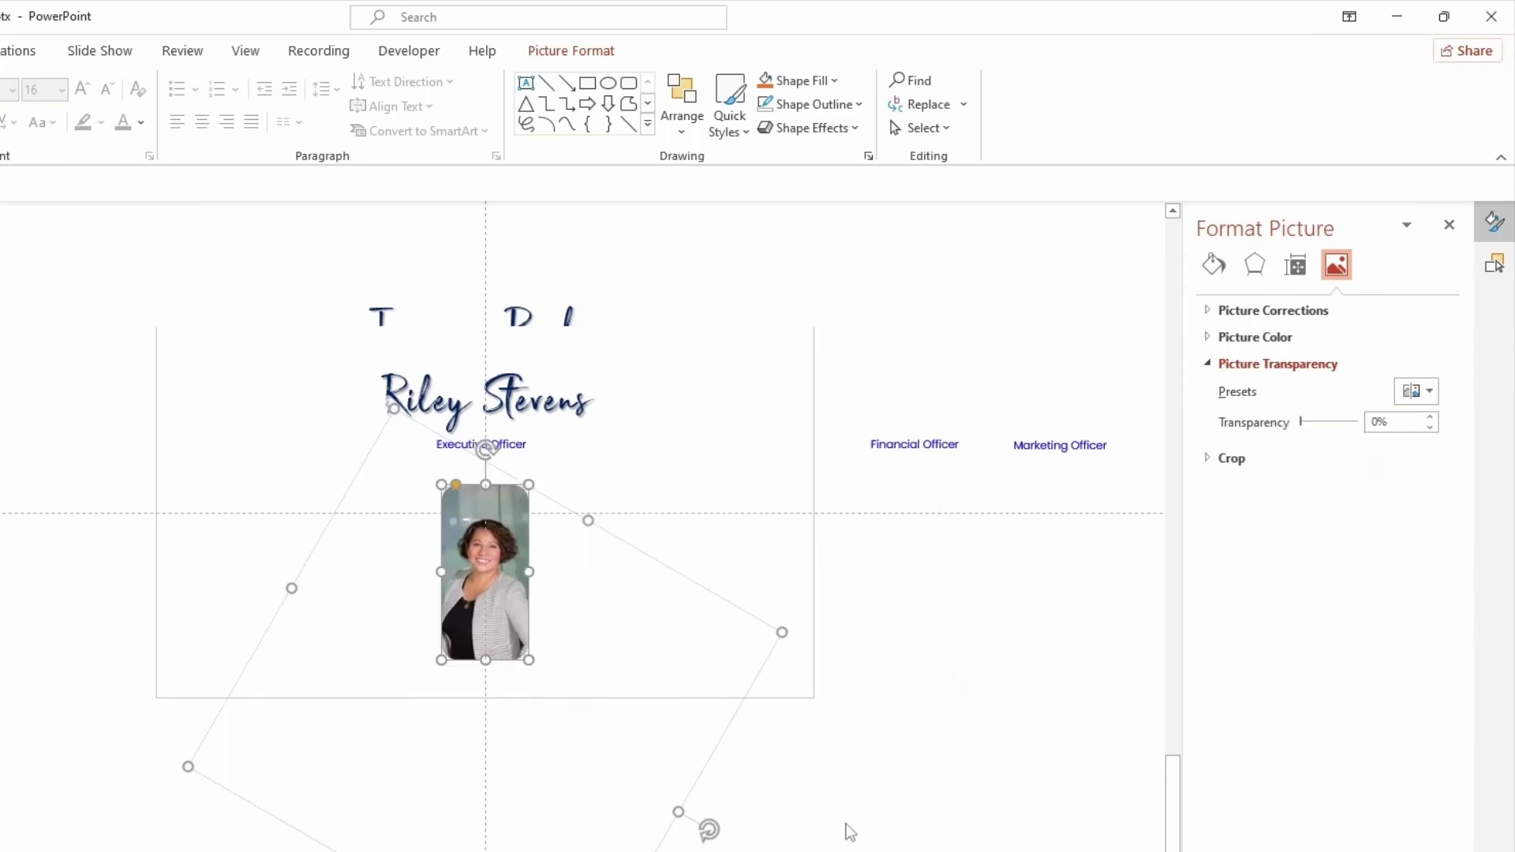
click(856, 787)
- Move the name group on slide 4 up until the third name sits above the job title
click(487, 482)
click(543, 366)
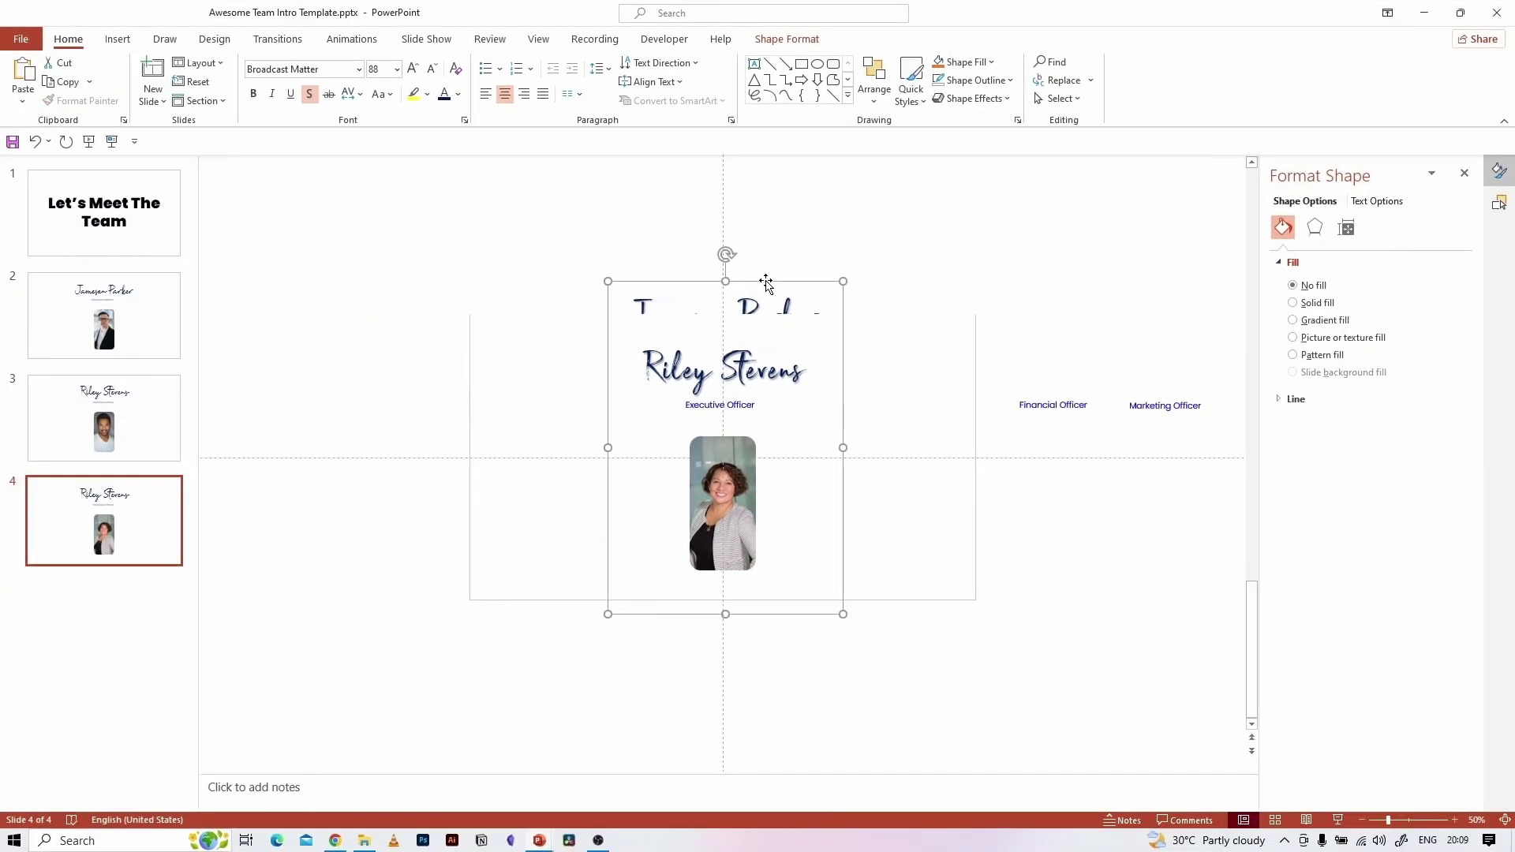
key(Up)
key(Up)
key(Up)
key(Up)
key(Up)
key(Up)
key(Up)
key(Up)
key(Up)
key(Up)
key(Up)
key(Up)
key(Up)
key(Up)
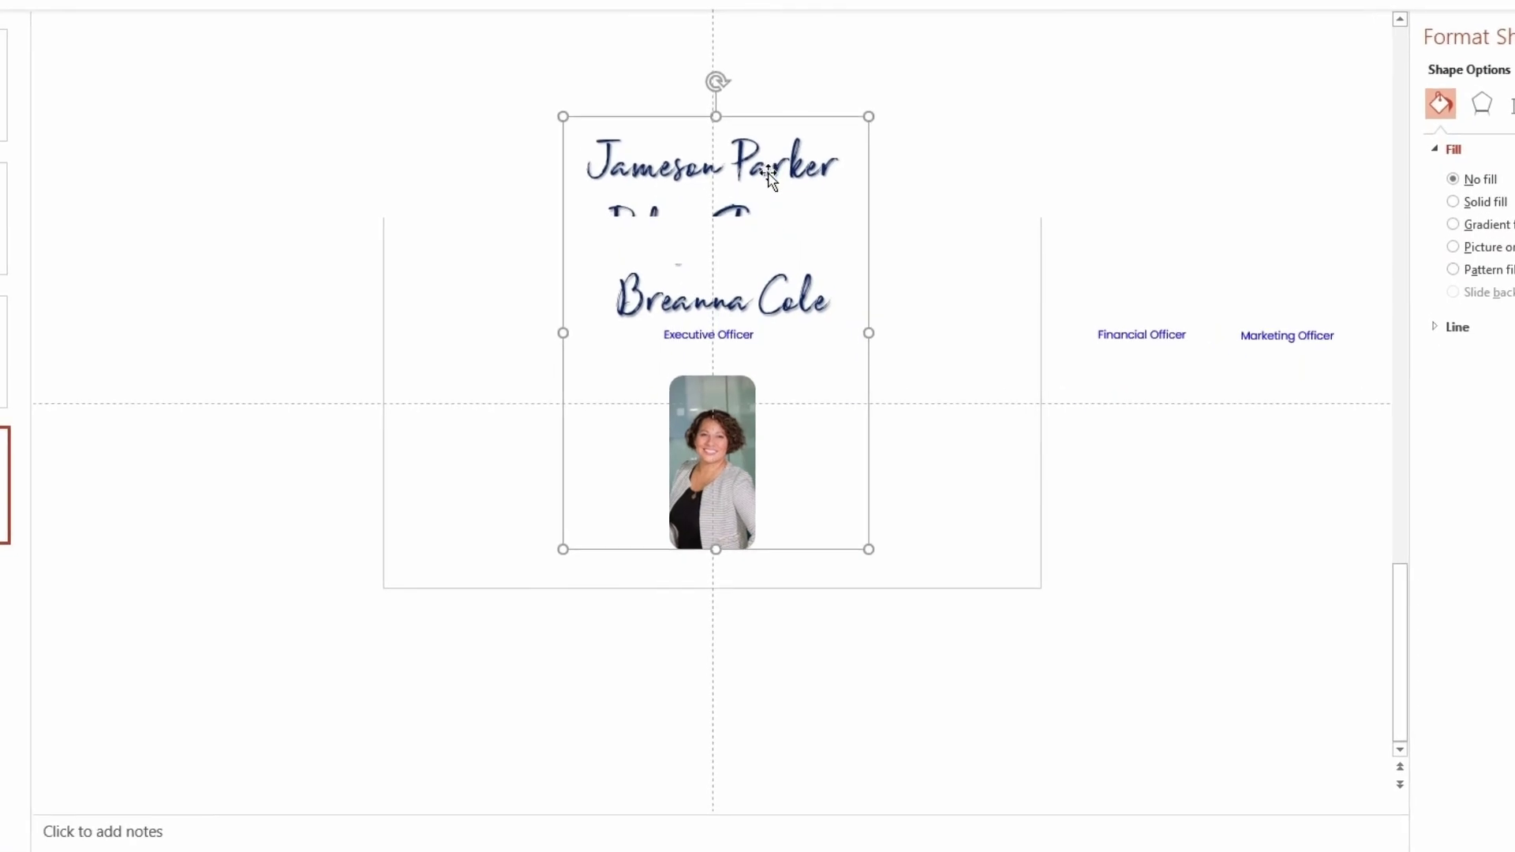
key(Up)
key(Up)
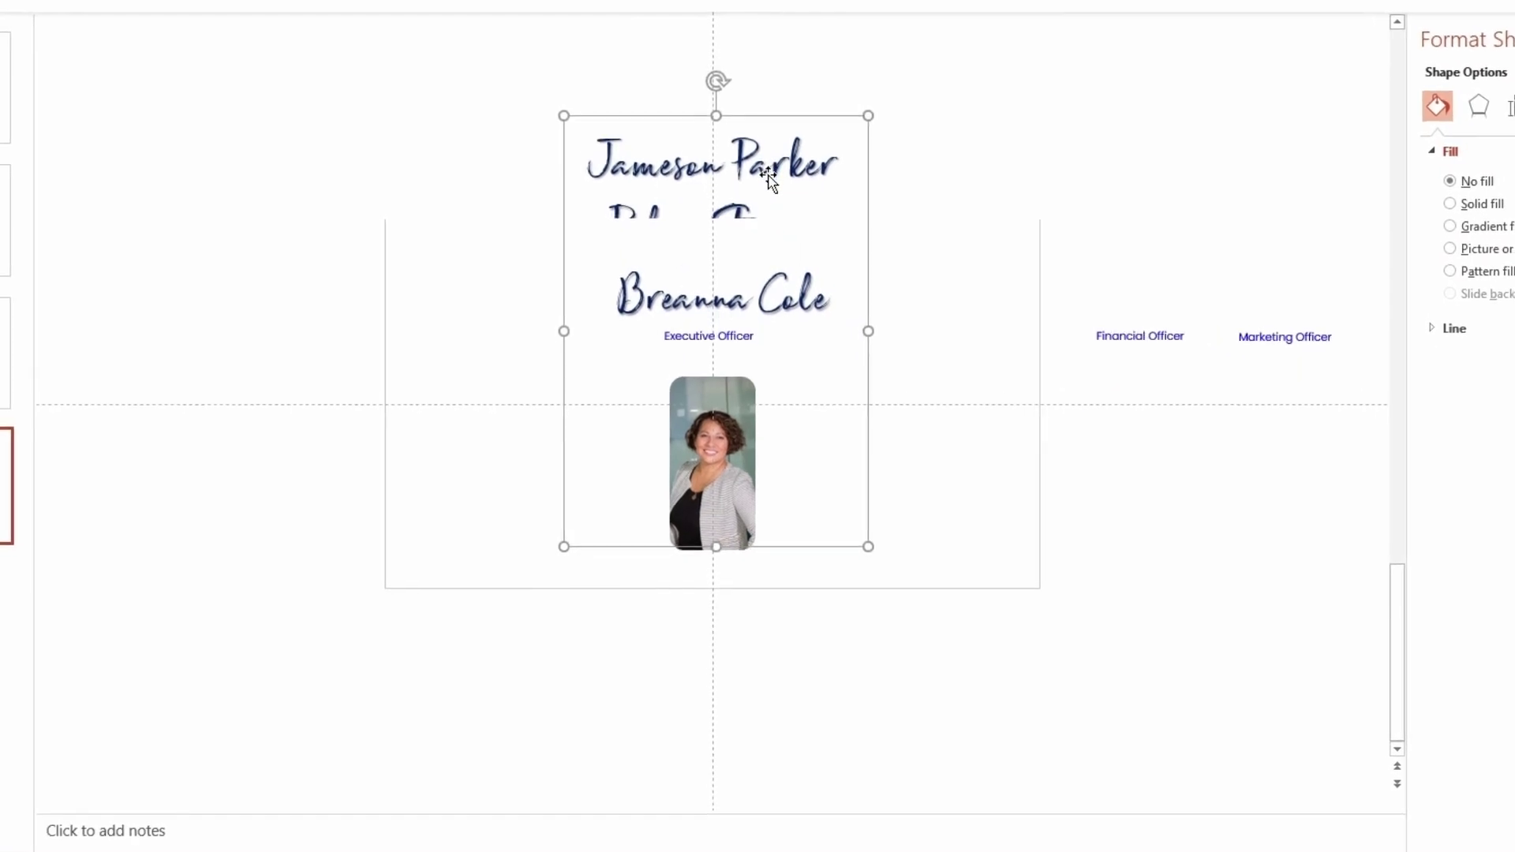
- Shift slide 4's job title group left until Information Officer is centred under the name, and select the two side masking rectangles
click(735, 321)
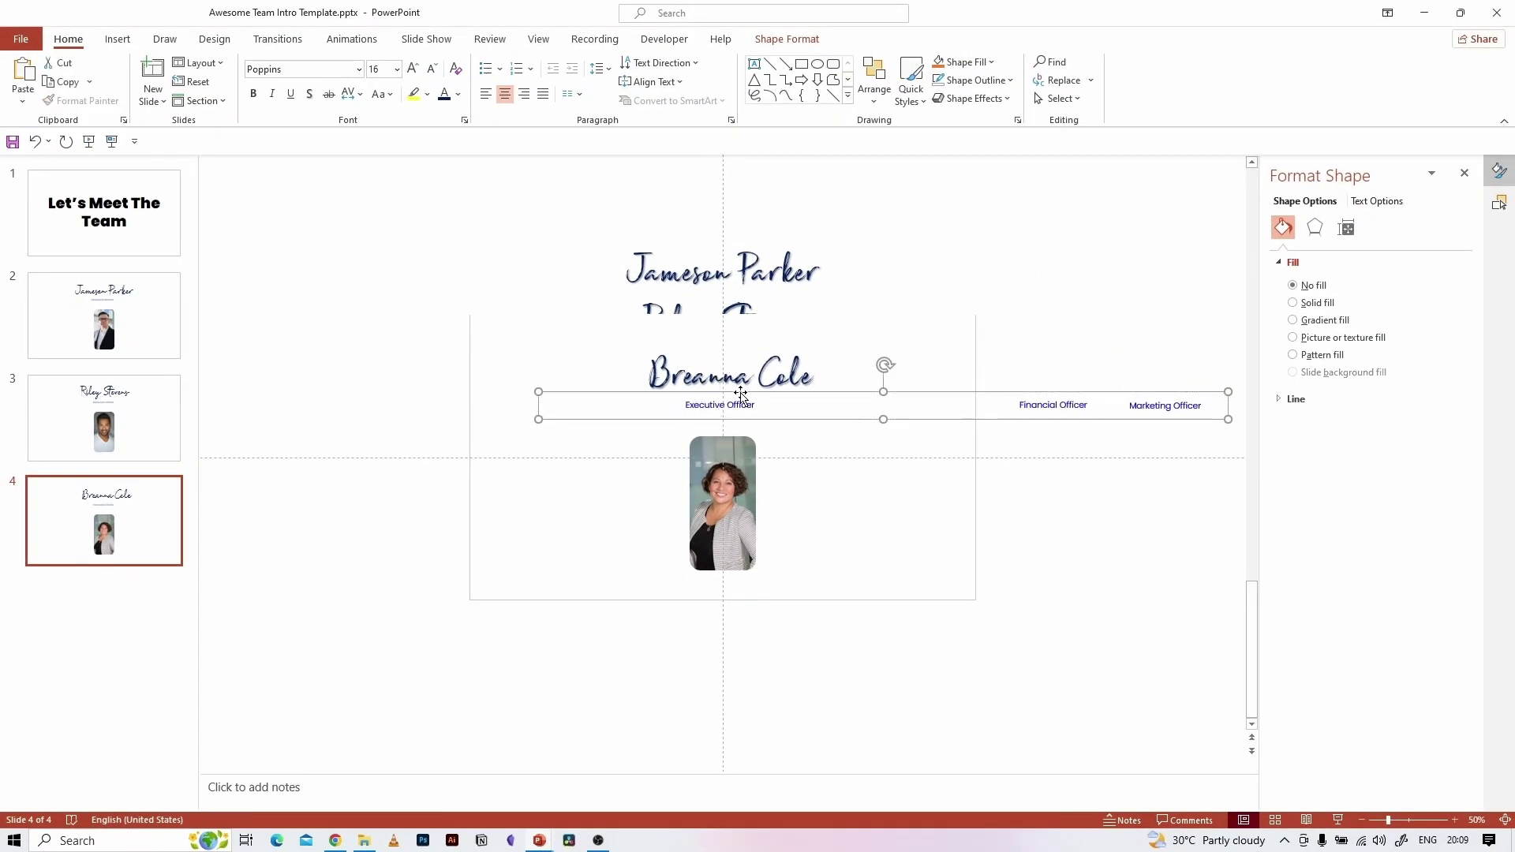
key(Left)
key(Left)
key(Left)
key(Left)
key(Left)
key(Left)
key(Left)
key(Left)
key(Left)
key(Left)
key(Left)
key(Left)
key(Left)
key(Left)
key(Left)
key(Left)
key(Left)
key(Left)
key(Left)
key(Left)
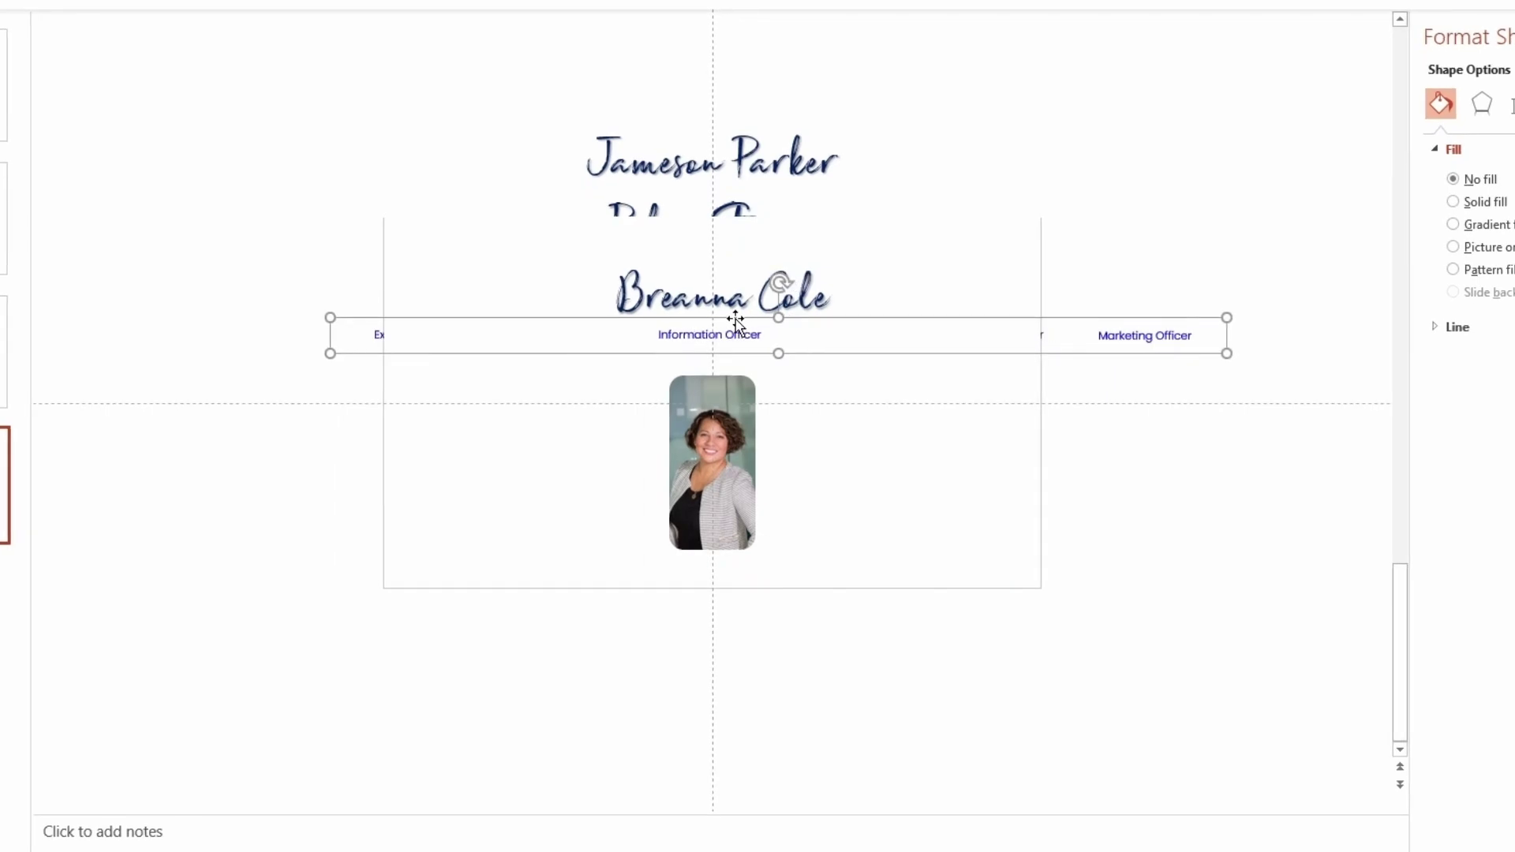
click(872, 358)
ctrl+click(594, 368)
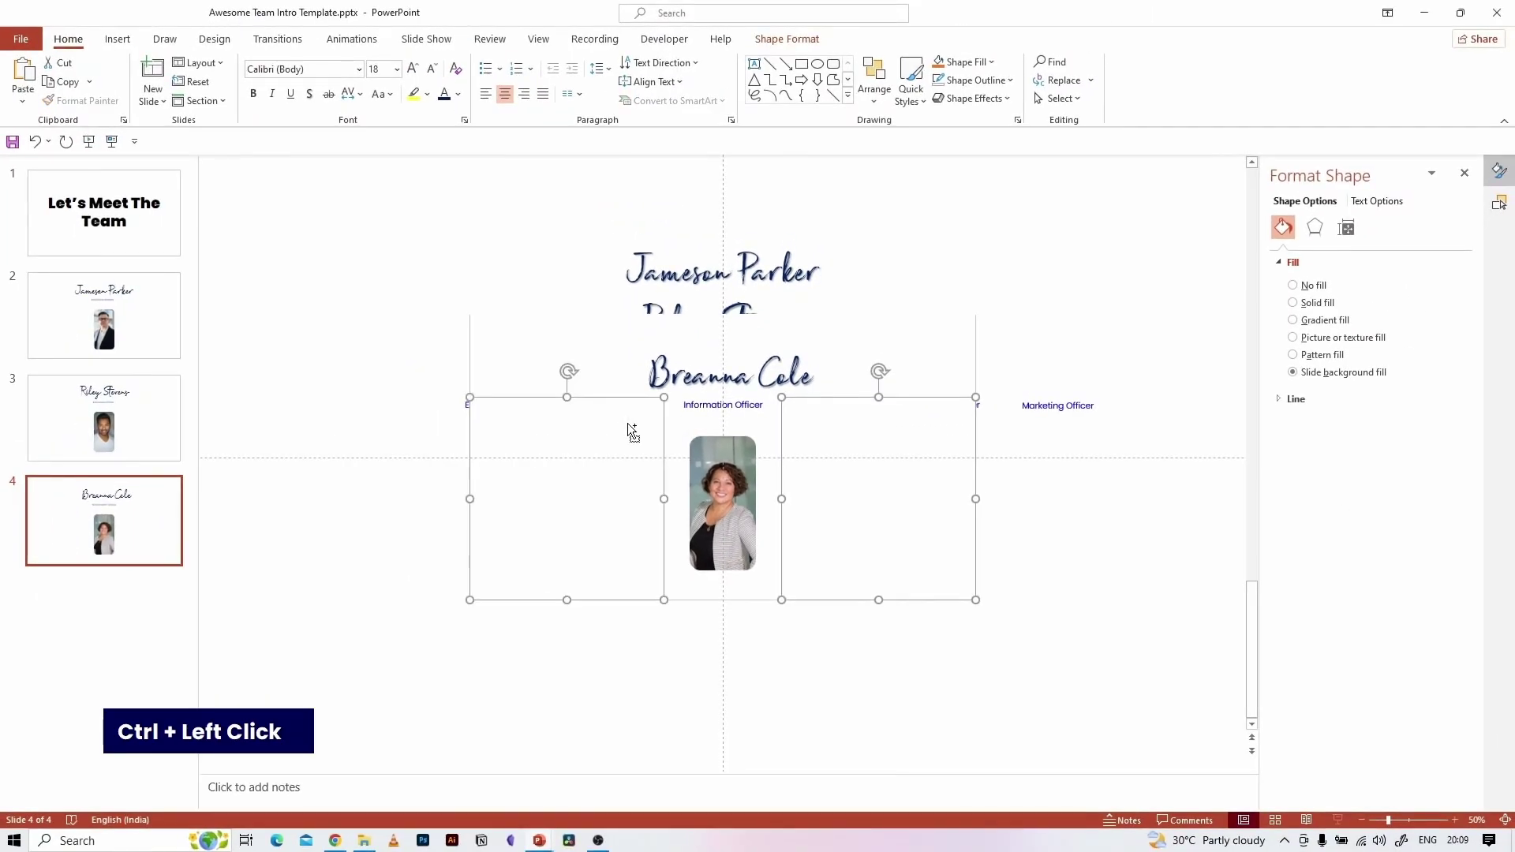
- Duplicate slide 4 and rotate the copy's portrait group clockwise to the fourth portrait position
click(911, 704)
key(ctrl+d)
click(723, 502)
drag(896, 641, 702, 713)
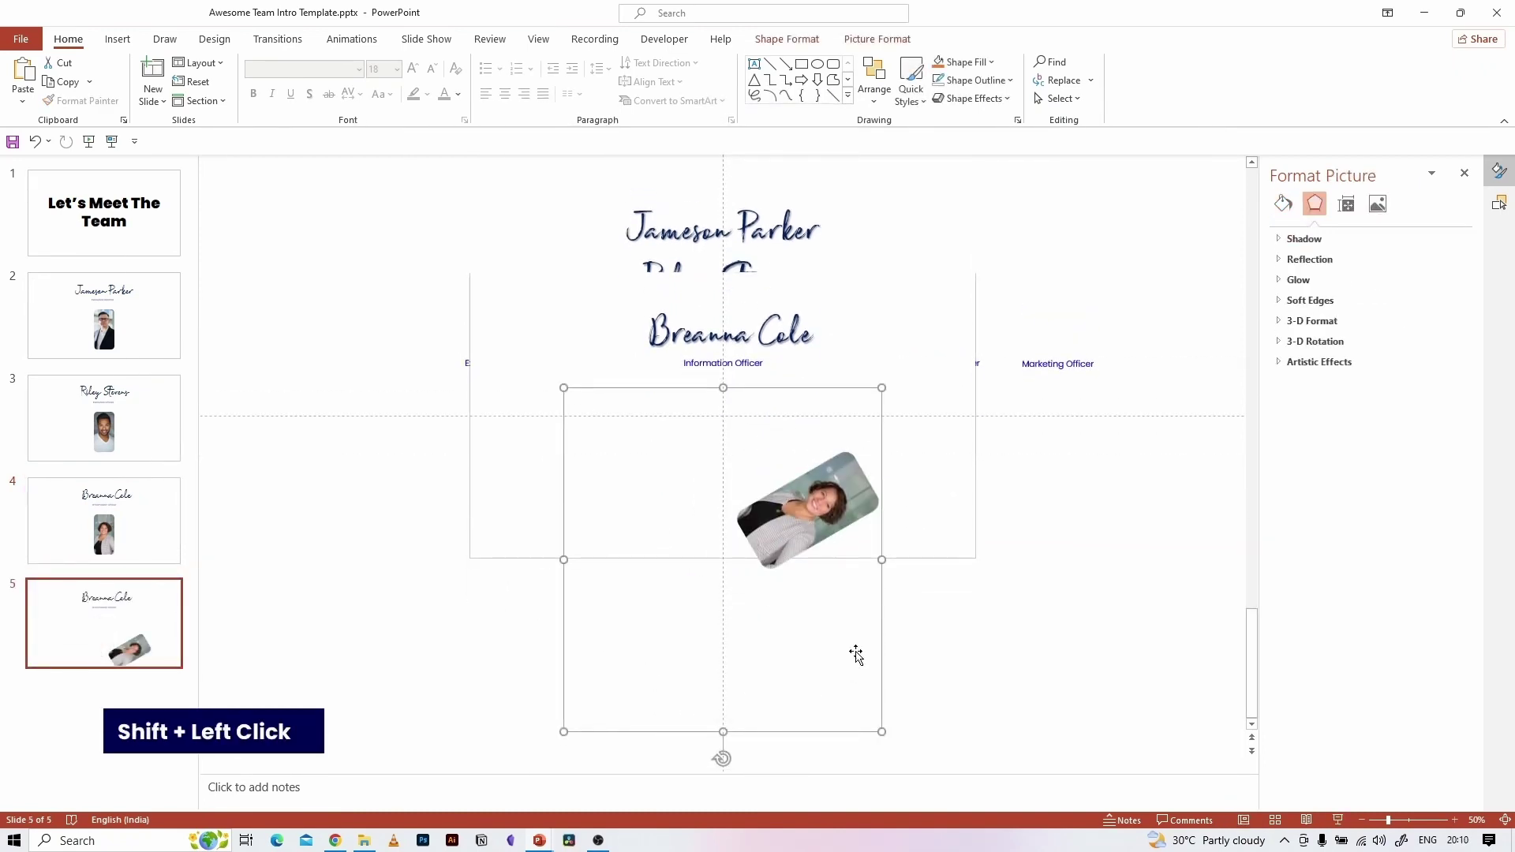
- On slide 5, make the rotated-away third portrait fully transparent and the upright fourth portrait fully opaque
click(1377, 203)
mouse_move(1352, 324)
mouse_down()
mouse_move(1417, 359)
mouse_move(1374, 326)
mouse_move(1342, 328)
mouse_up()
click(963, 619)
- Move slide 5's name group up to the fourth name and its job title group left to Operating Officer
click(723, 372)
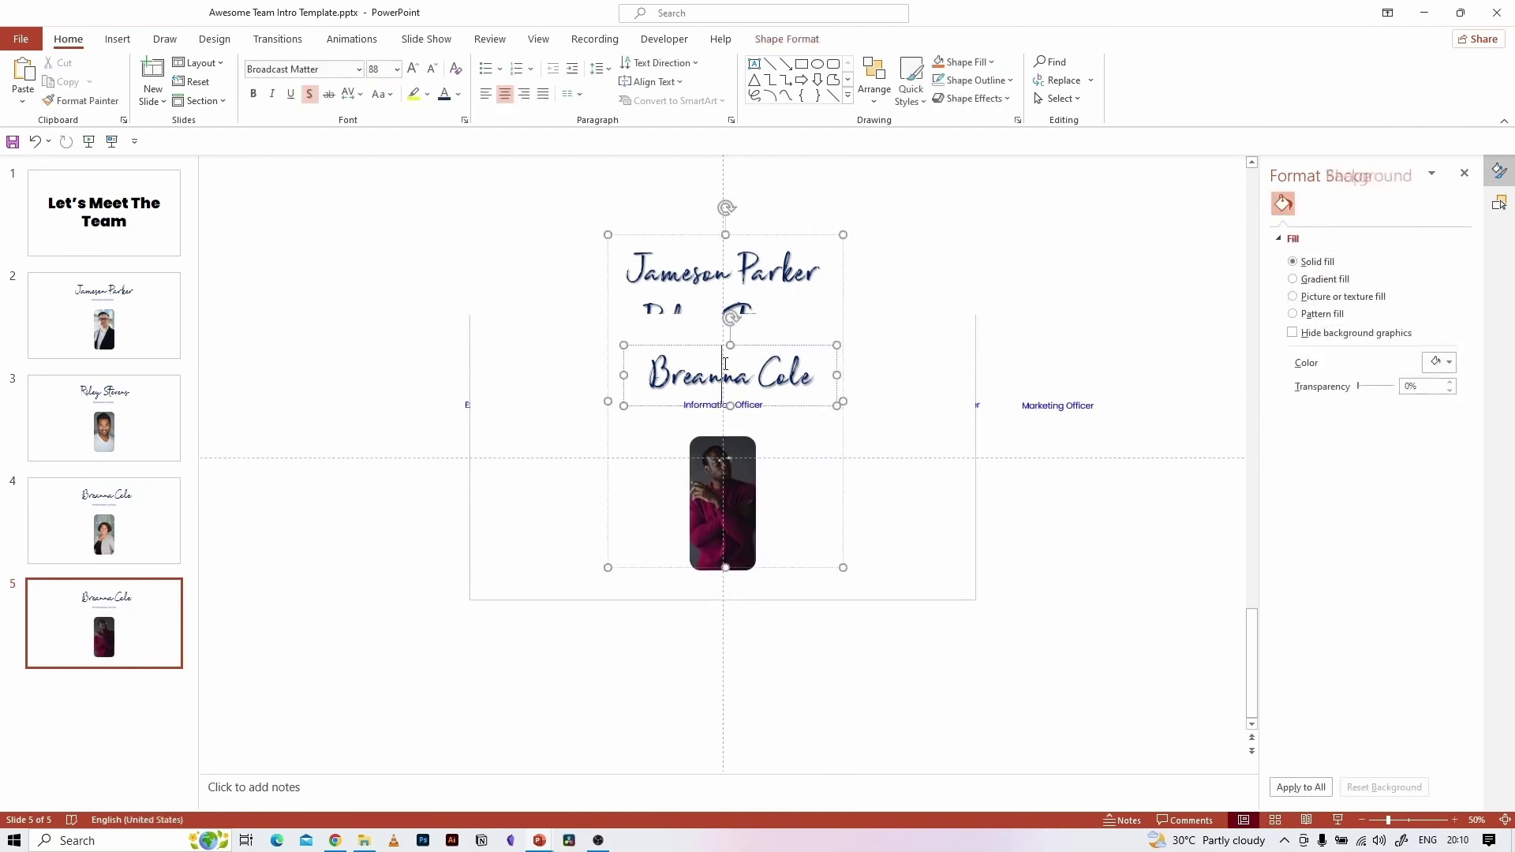
key(Up)
key(Up)
key(Up)
key(Up)
key(Up)
key(Up)
key(Up)
key(Up)
key(Up)
key(Up)
key(Up)
key(Up)
key(Up)
key(Up)
key(Up)
key(Up)
key(Up)
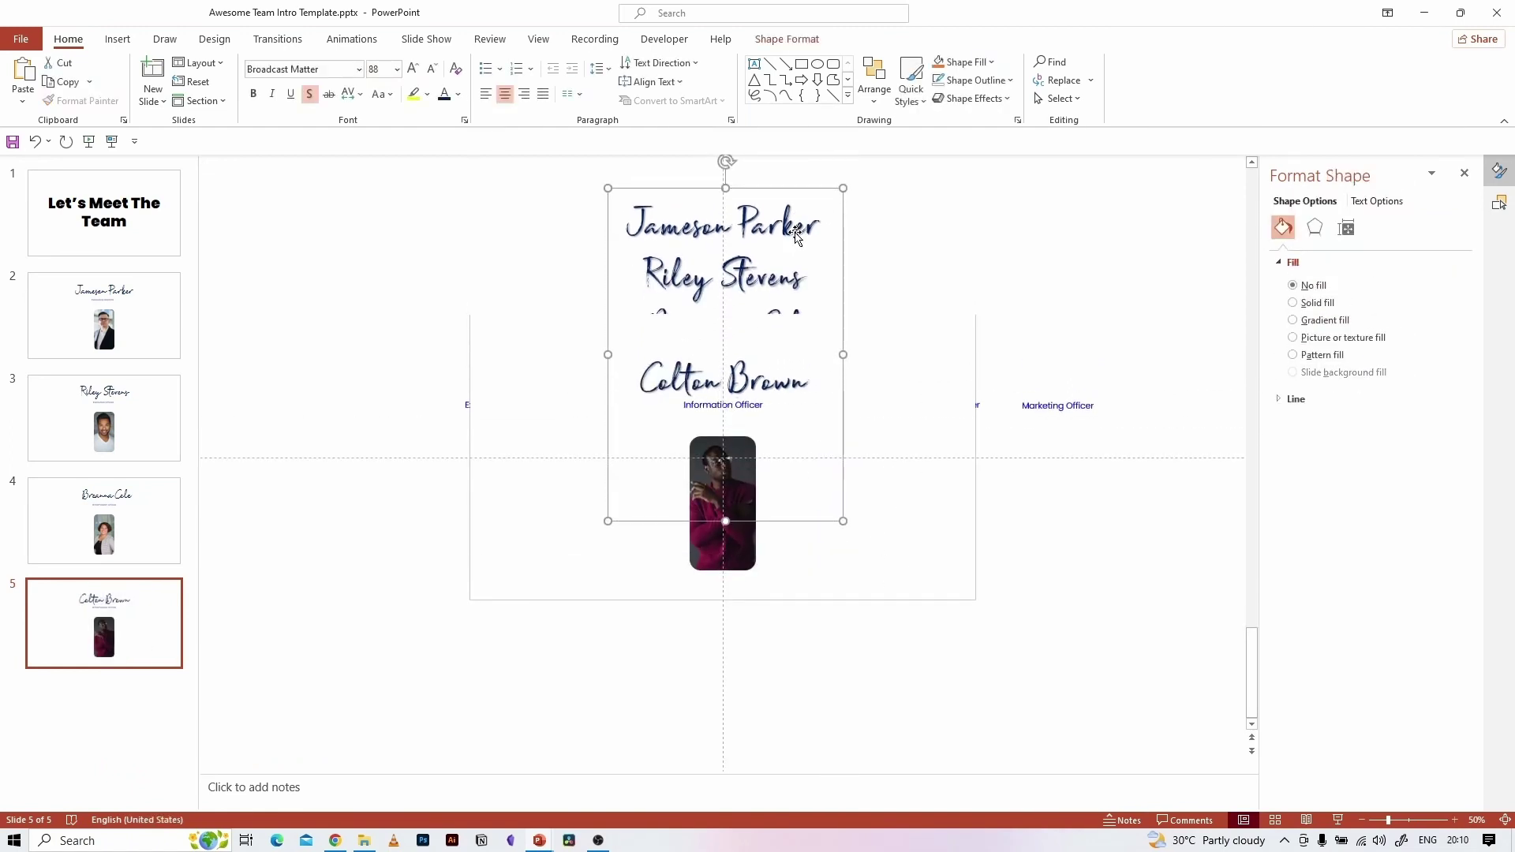
key(Up)
key(Down)
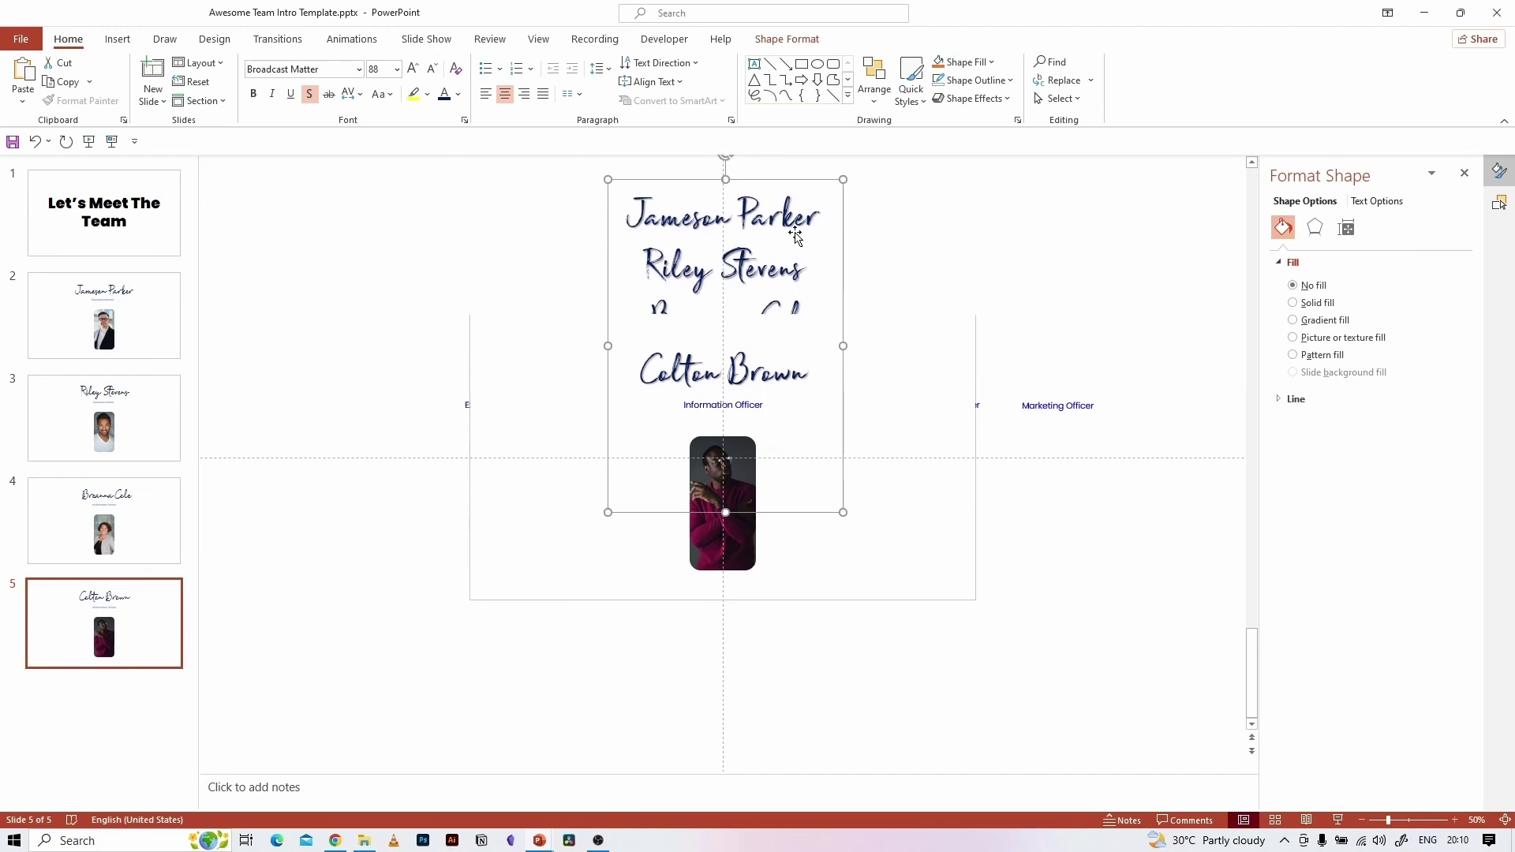
click(715, 393)
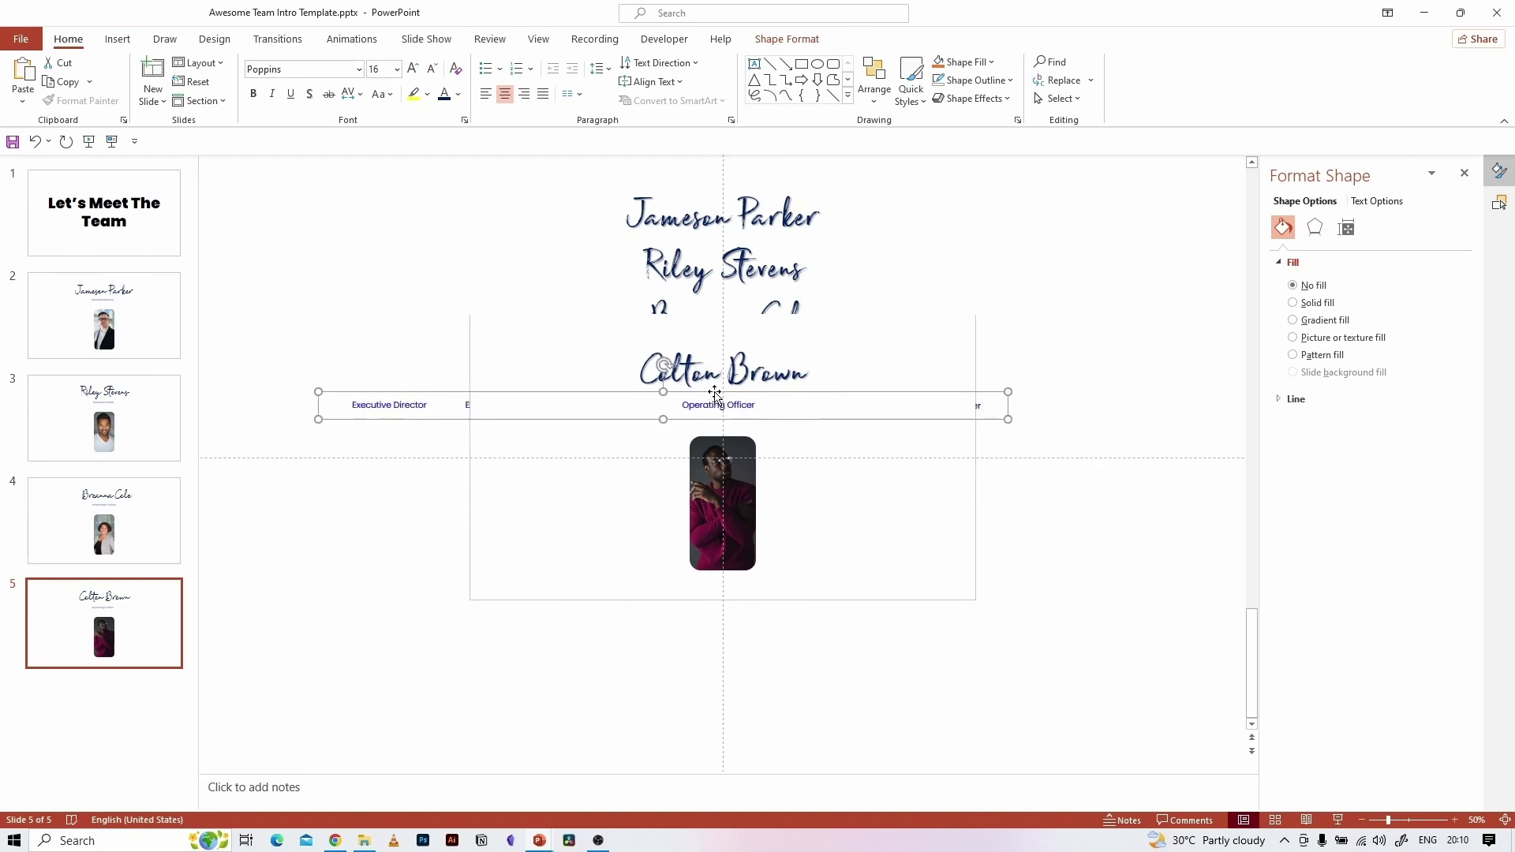
- Duplicate slide 5 and rotate the copy's portrait group clockwise to the fifth portrait position
click(1149, 621)
key(ctrl+d)
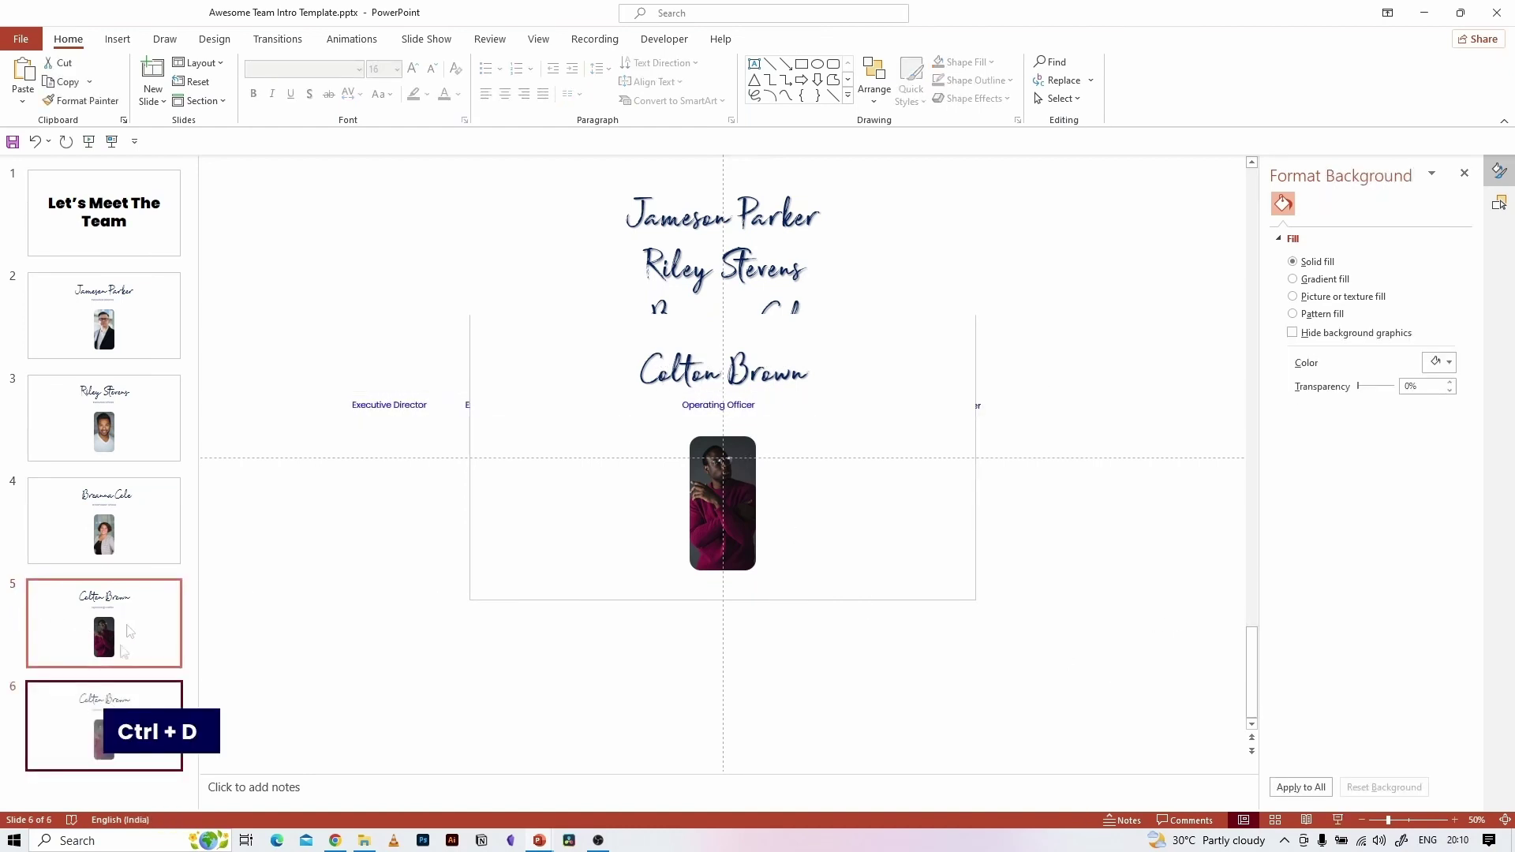
click(733, 661)
scroll(734, 661, down, 3)
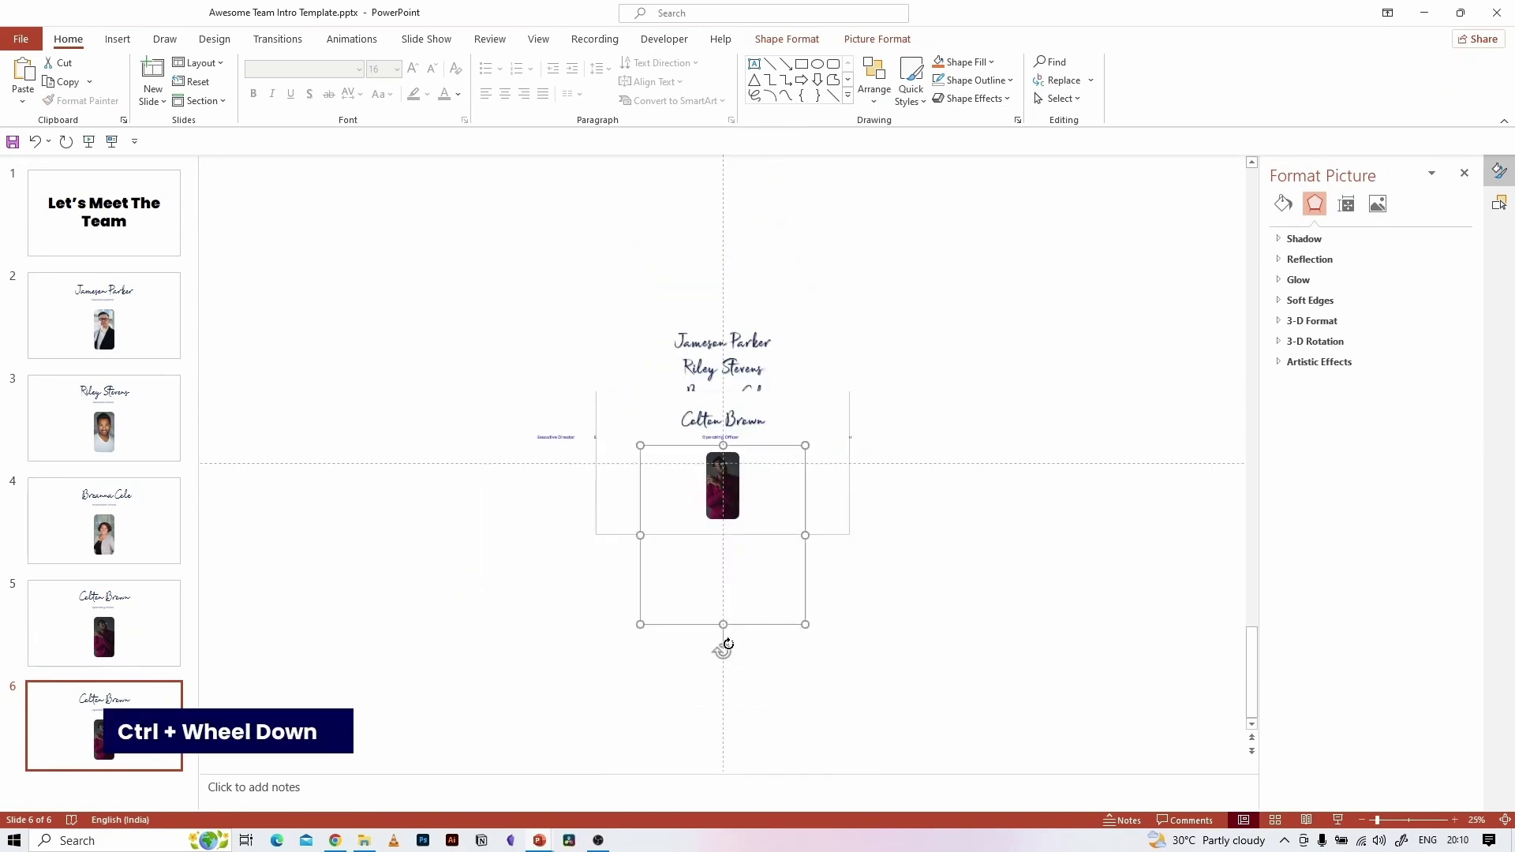
drag(720, 642, 639, 574)
scroll(639, 575, up, 4)
- On slide 6, make the rotated-away fourth portrait fully transparent and the upright fifth portrait fully opaque
click(1378, 204)
mouse_move(1352, 325)
mouse_down()
mouse_move(1398, 325)
mouse_move(1348, 325)
mouse_up()
click(745, 335)
click(1045, 555)
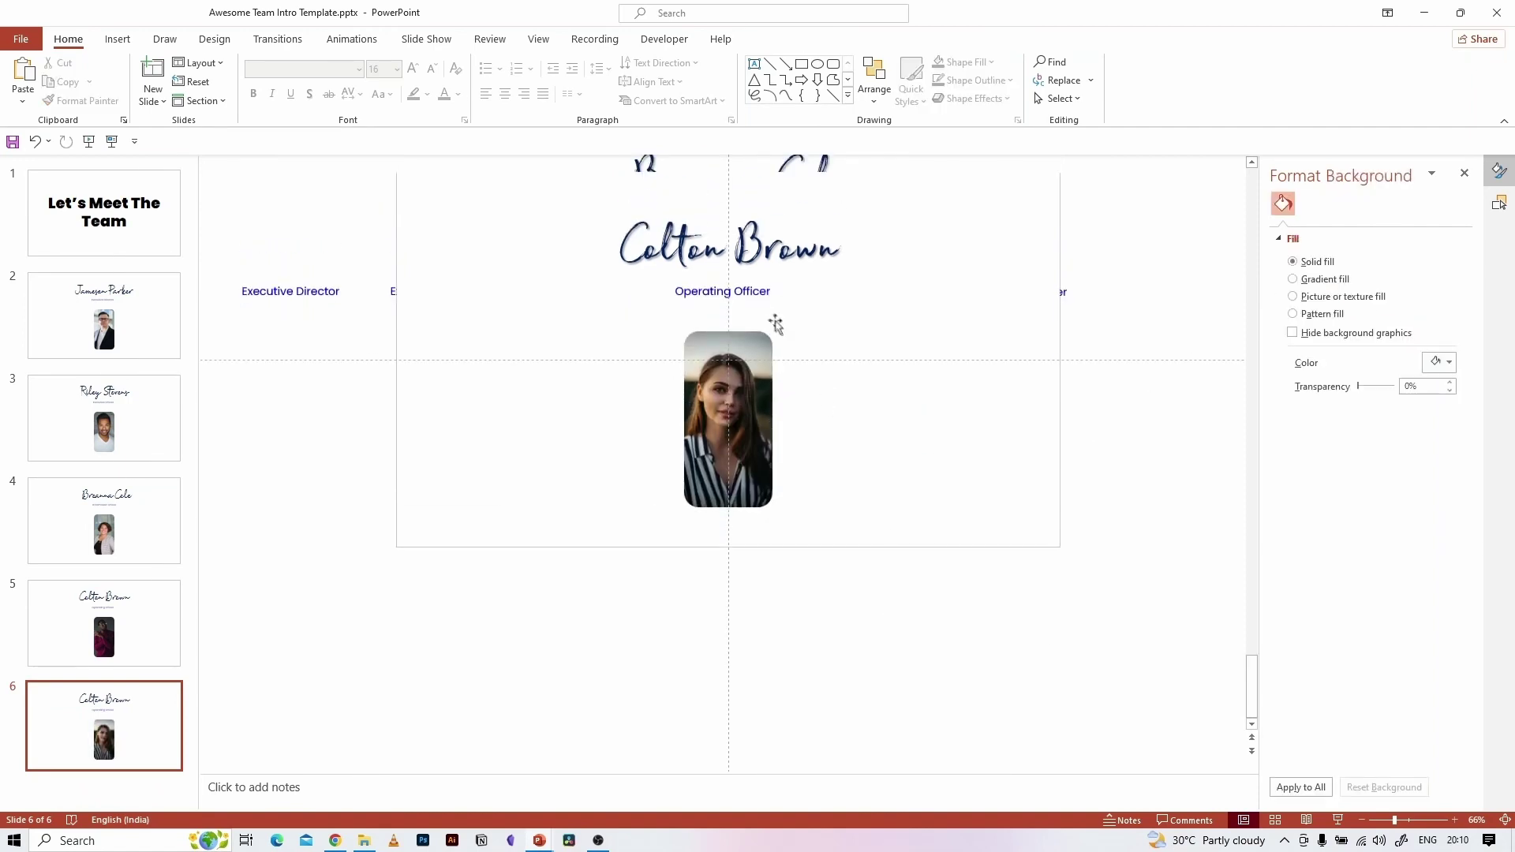
- Move the name group on slide 6 up until the fifth name sits above the job title
scroll(780, 325, down, 2)
click(702, 370)
click(844, 326)
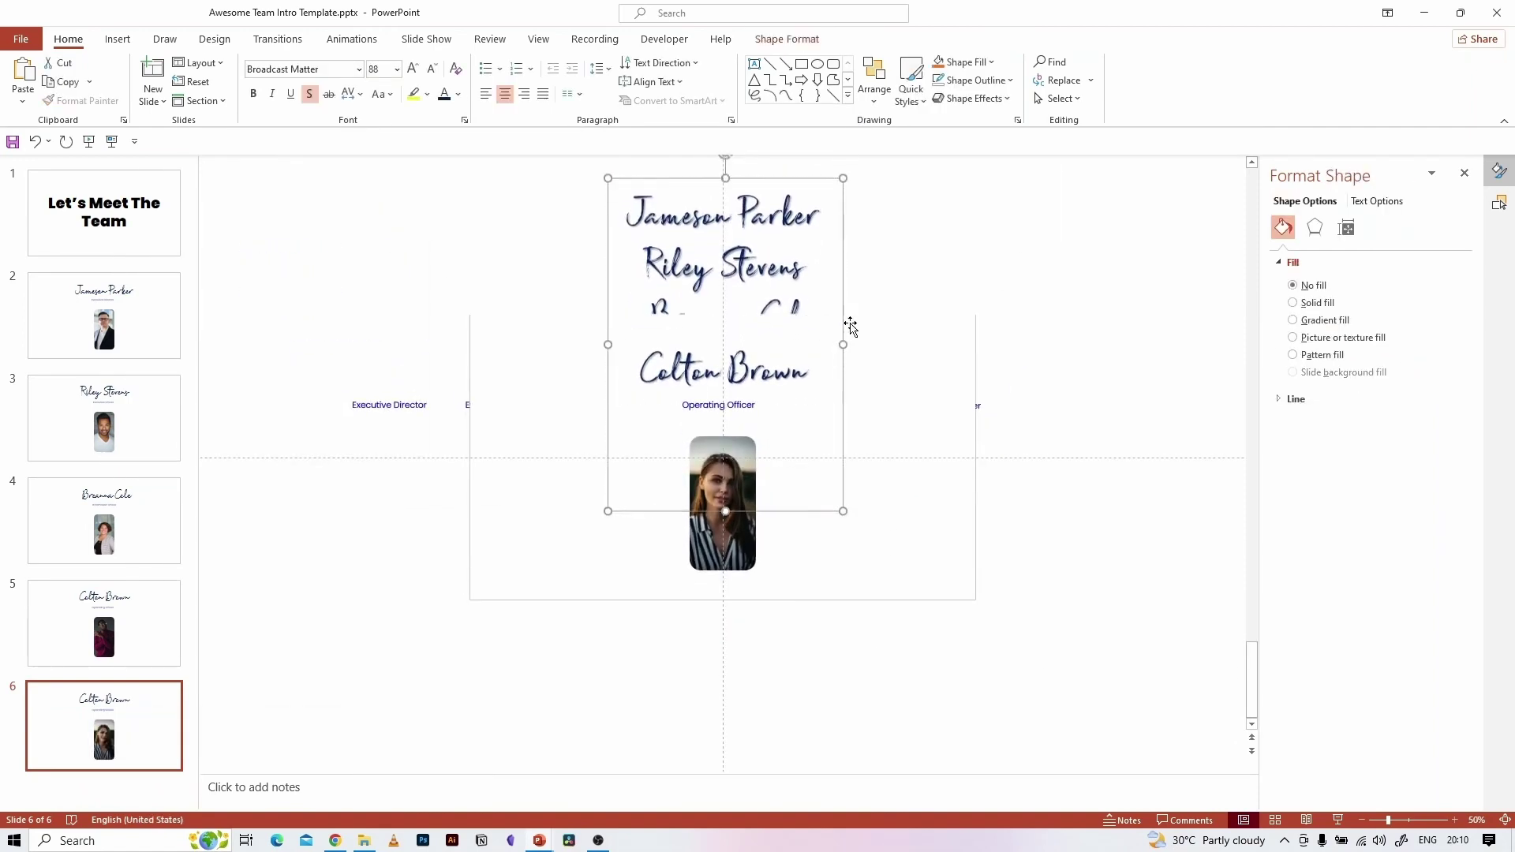
key(Up)
key(Up)
key(Up)
key(Up)
key(Up)
key(Up)
key(Up)
key(Up)
key(Up)
key(Up)
key(Up)
key(Up)
key(Up)
key(Up)
key(Up)
key(Up)
key(Up)
key(Up)
key(Down)
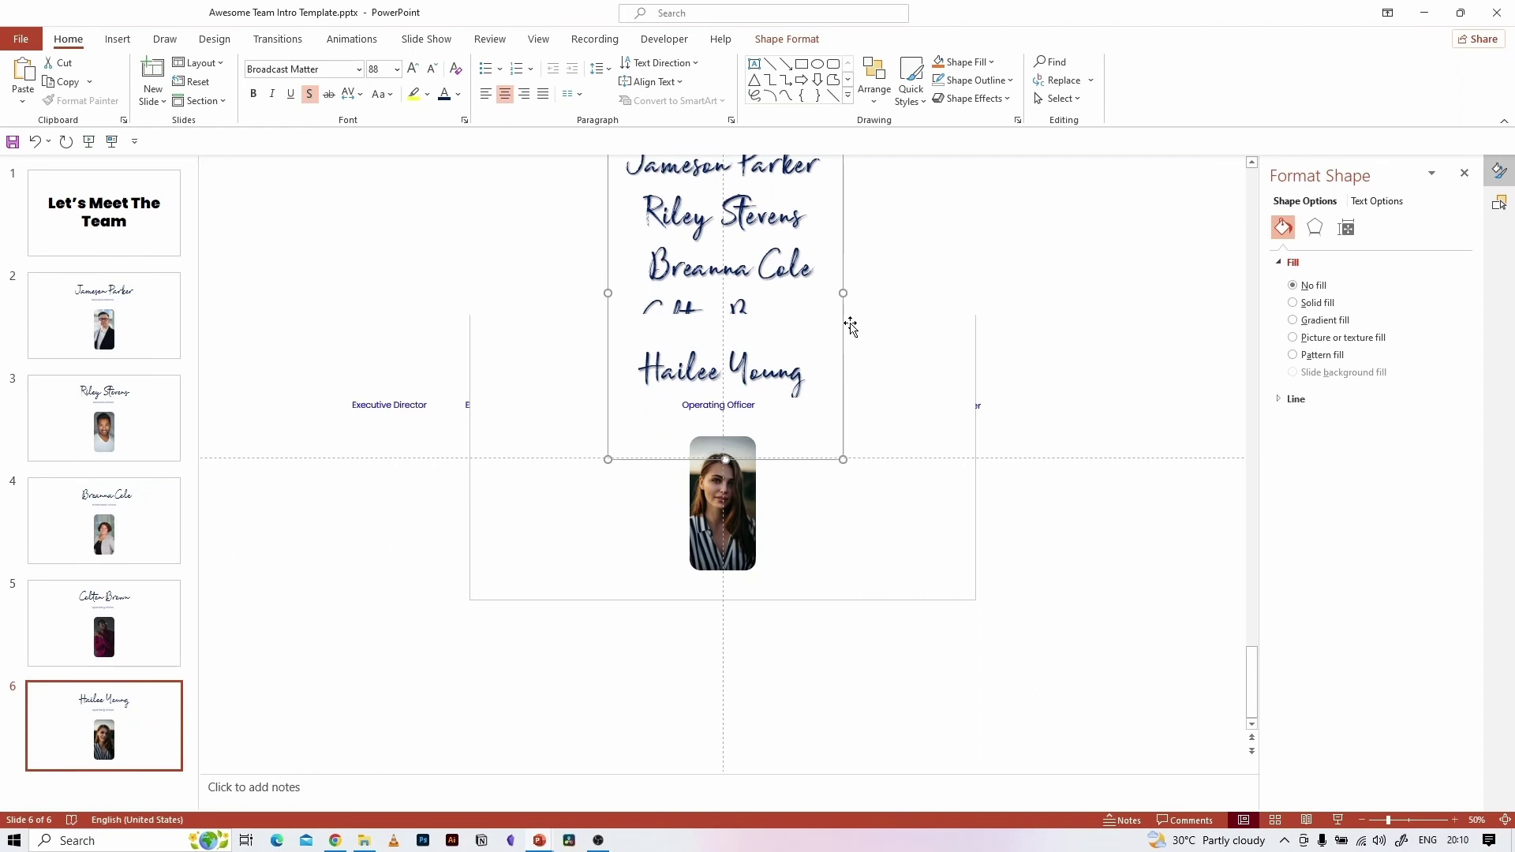
click(849, 326)
- Shift the job title group on slide 6 left until Financial Officer is centred under the name
scroll(849, 326, up, 2)
click(734, 521)
key(Left)
key(Left)
key(Left)
key(Left)
key(Left)
key(Left)
key(Left)
key(Left)
key(Left)
key(Left)
key(Left)
key(Left)
key(Left)
key(Left)
key(Left)
key(Left)
key(Left)
key(Left)
key(Left)
key(Left)
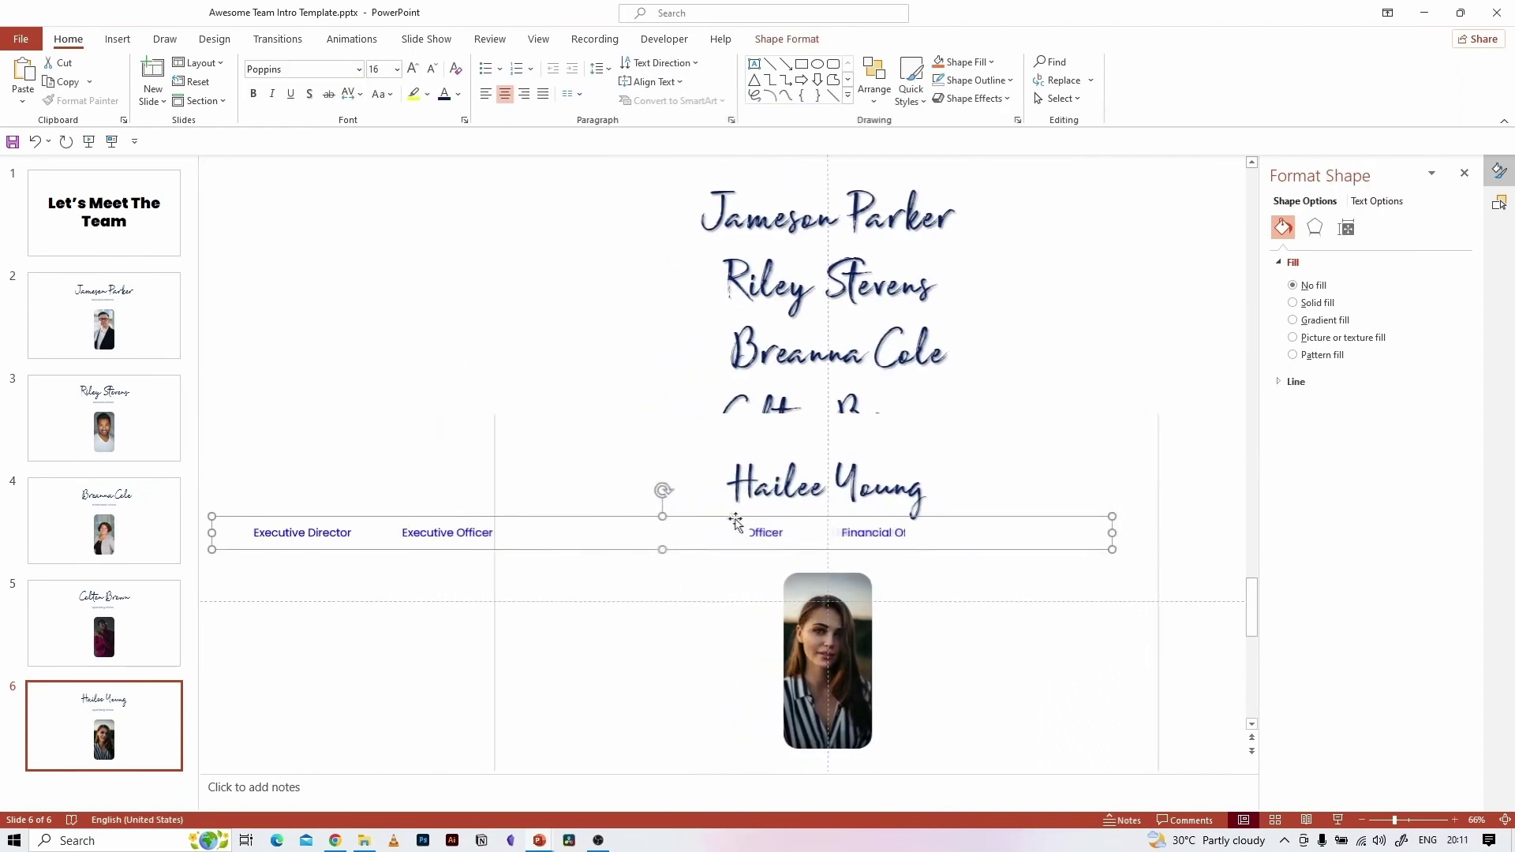
key(Left)
key(Left)
key(Left)
key(Left)
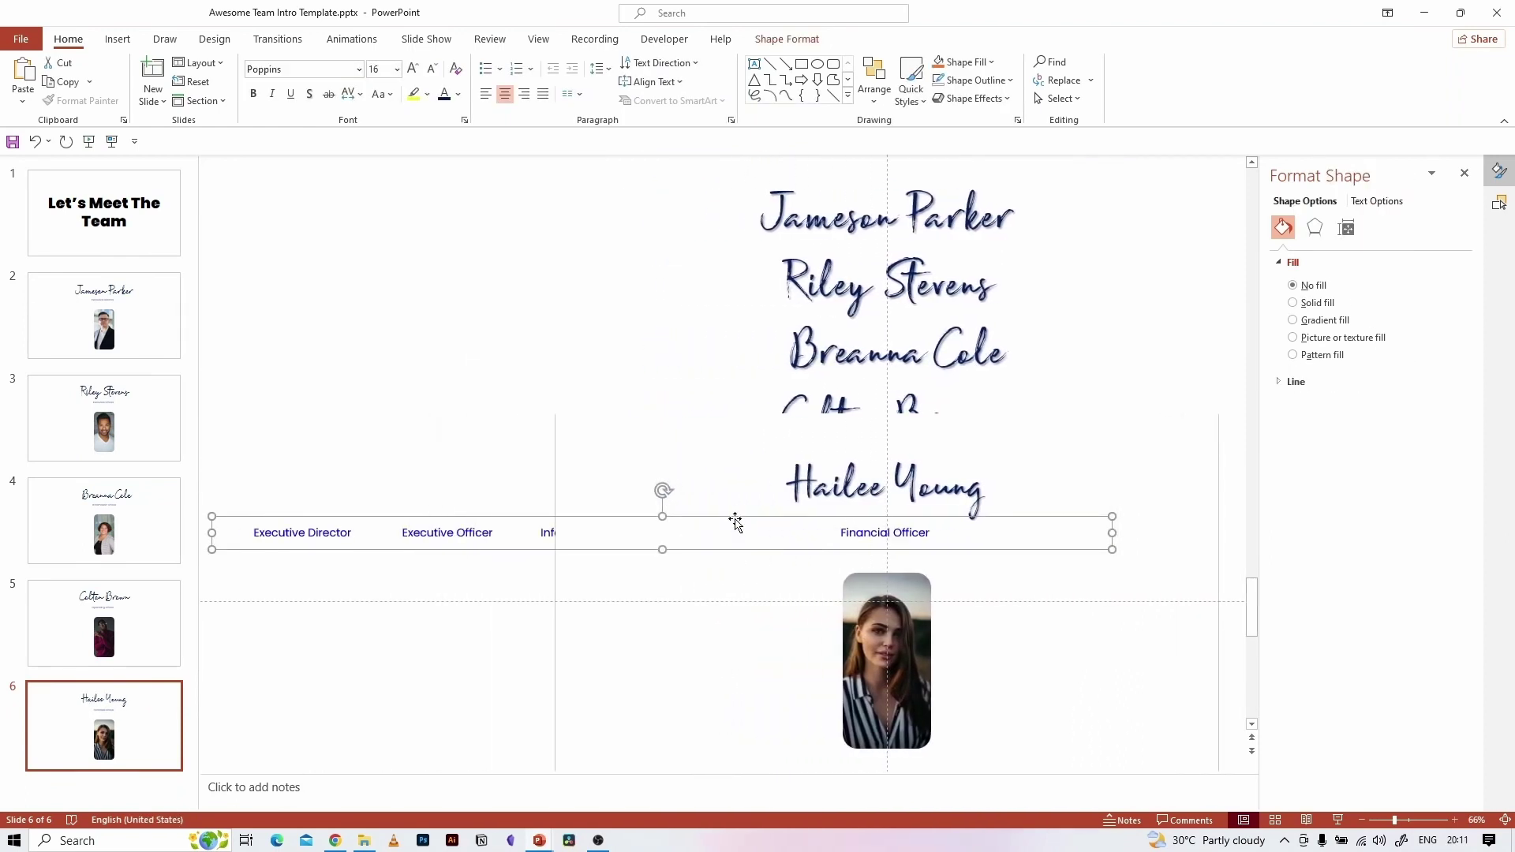
- Duplicate slide 6 and rotate the copy's portrait group clockwise to the sixth portrait position
click(513, 627)
click(86, 746)
key(ctrl+d)
click(797, 627)
scroll(734, 587, down, 3)
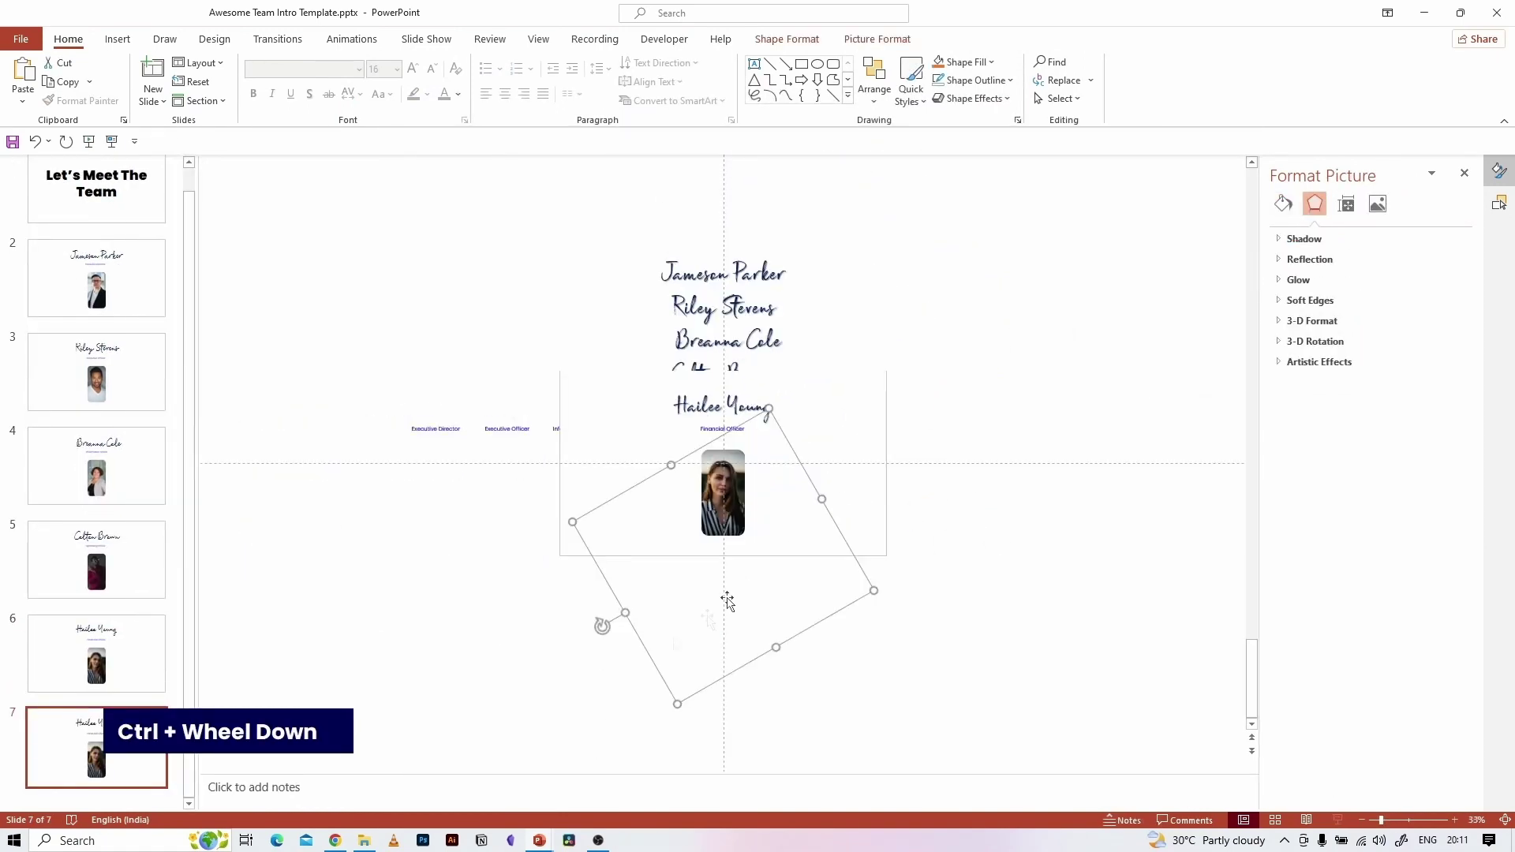
drag(601, 627, 602, 485)
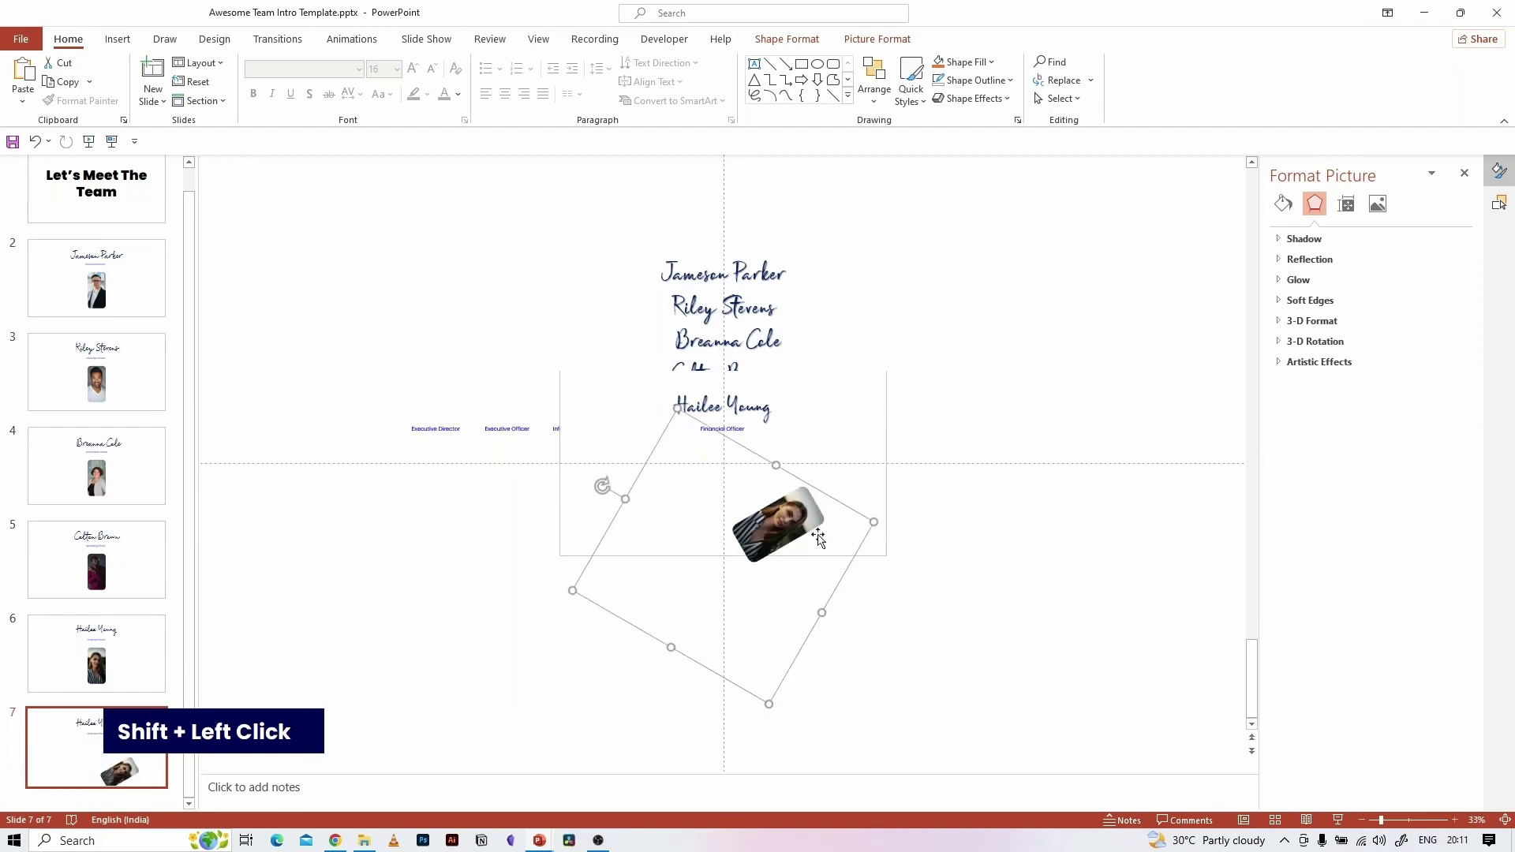
- On slide 7, make the rotated-away fifth portrait fully transparent and the upright sixth portrait fully opaque
shift+click(775, 516)
click(1379, 206)
drag(1352, 325, 1395, 326)
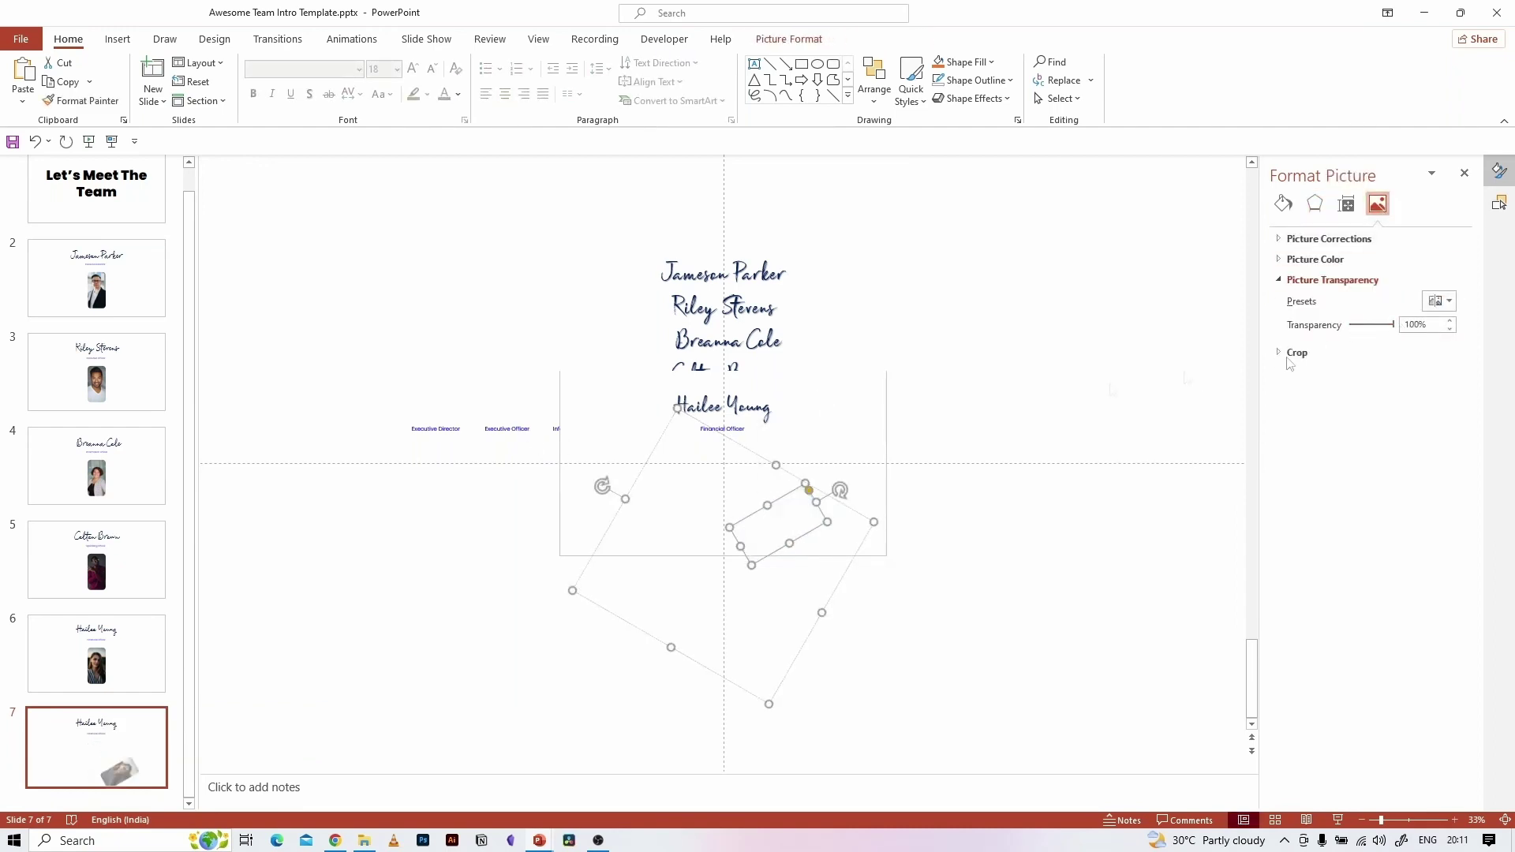
click(947, 588)
scroll(947, 588, up, 3)
- Move the name group on slide 7 up until the sixth name sits above the job title
click(880, 319)
click(1031, 316)
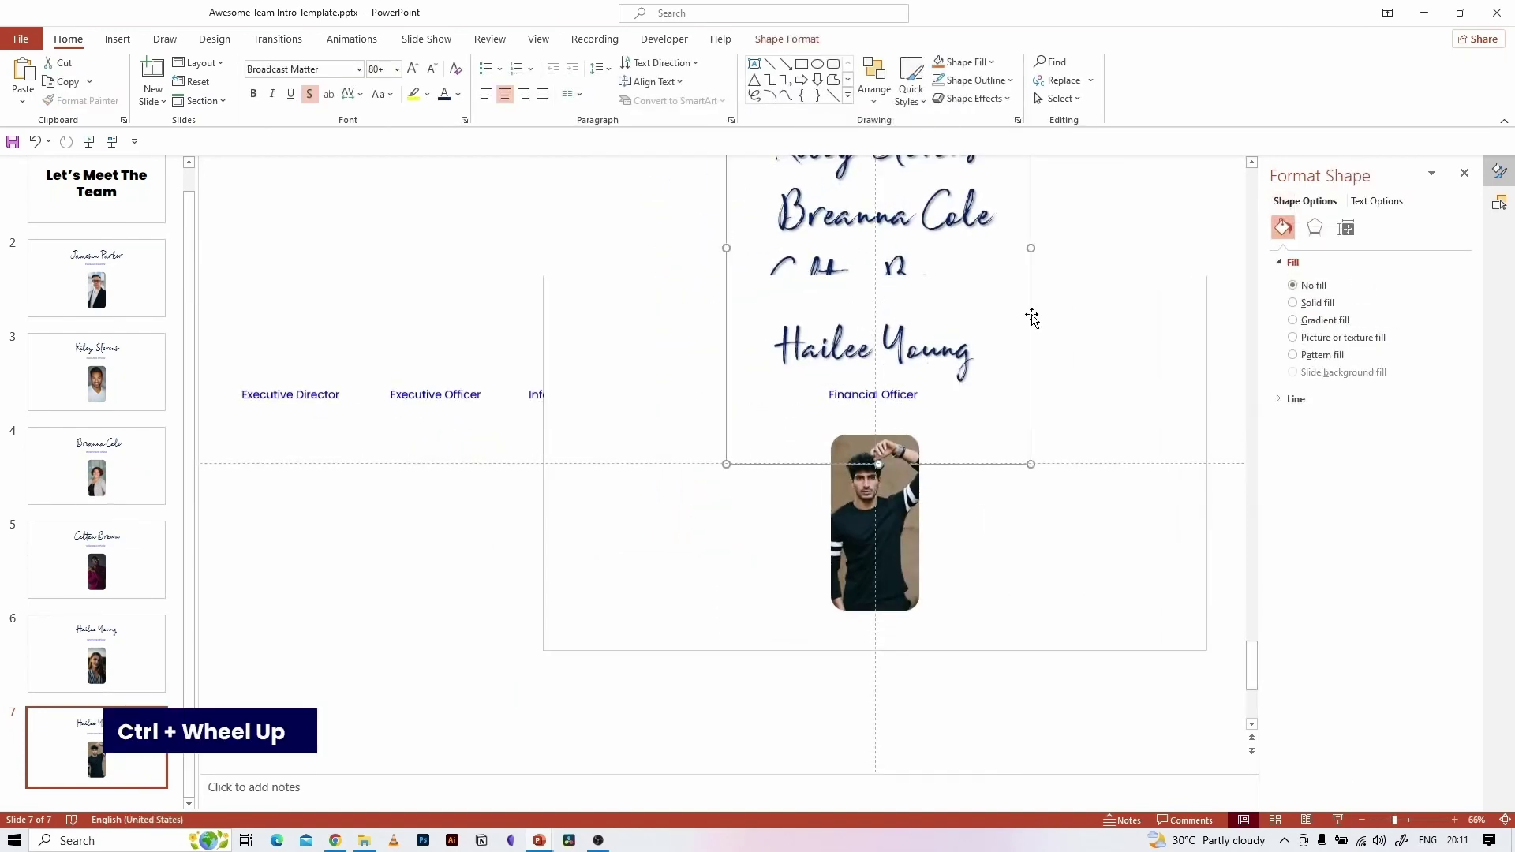
key(Up)
key(Up)
key(Up)
key(Up)
key(Up)
key(Up)
key(Up)
key(Up)
key(Up)
key(Up)
key(Up)
key(Up)
key(Up)
key(Up)
key(Up)
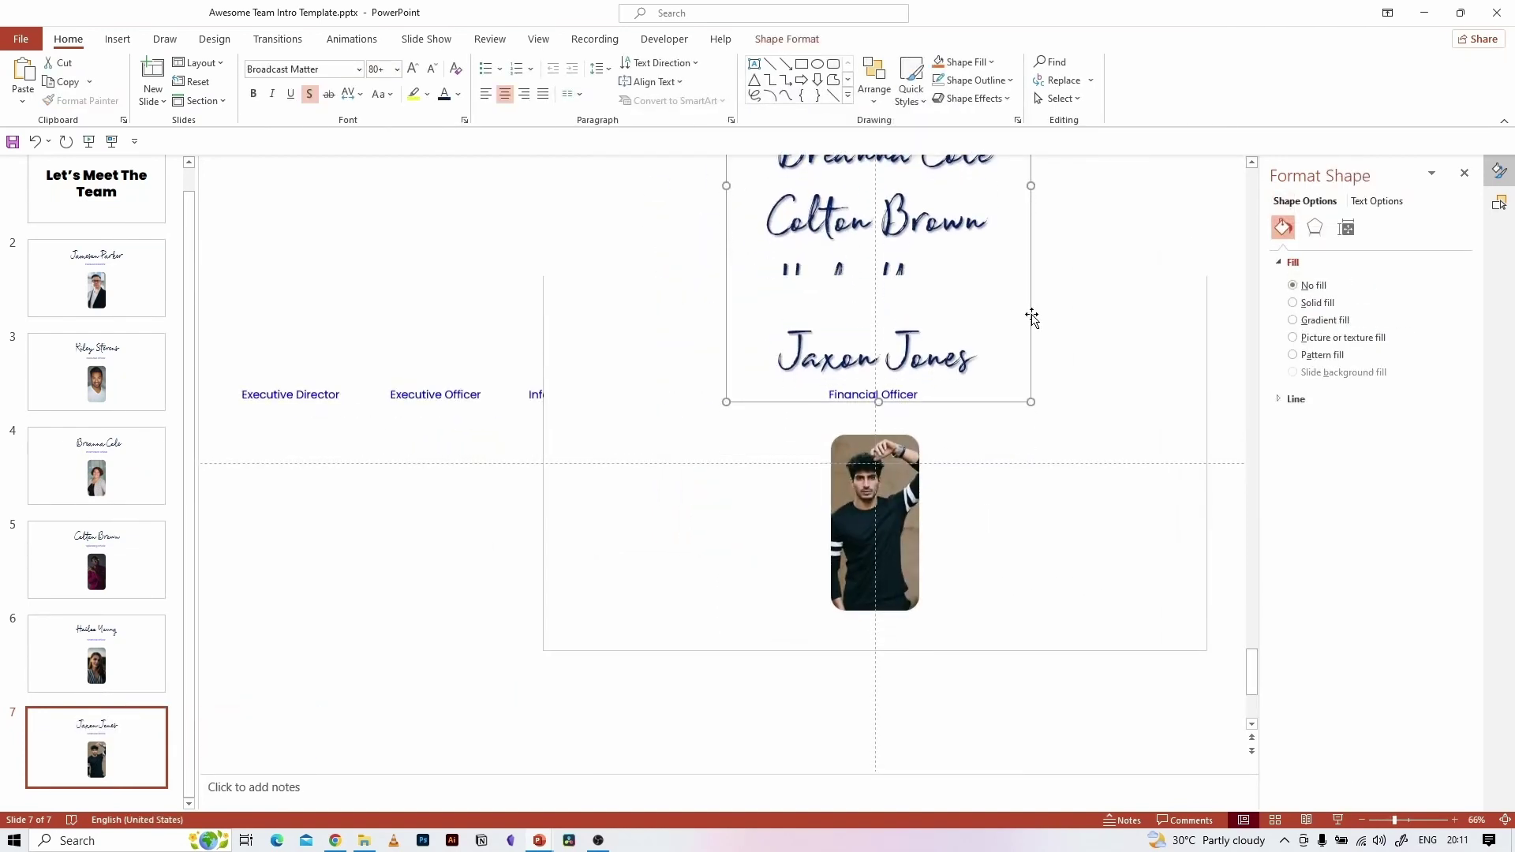
key(ctrl+Up)
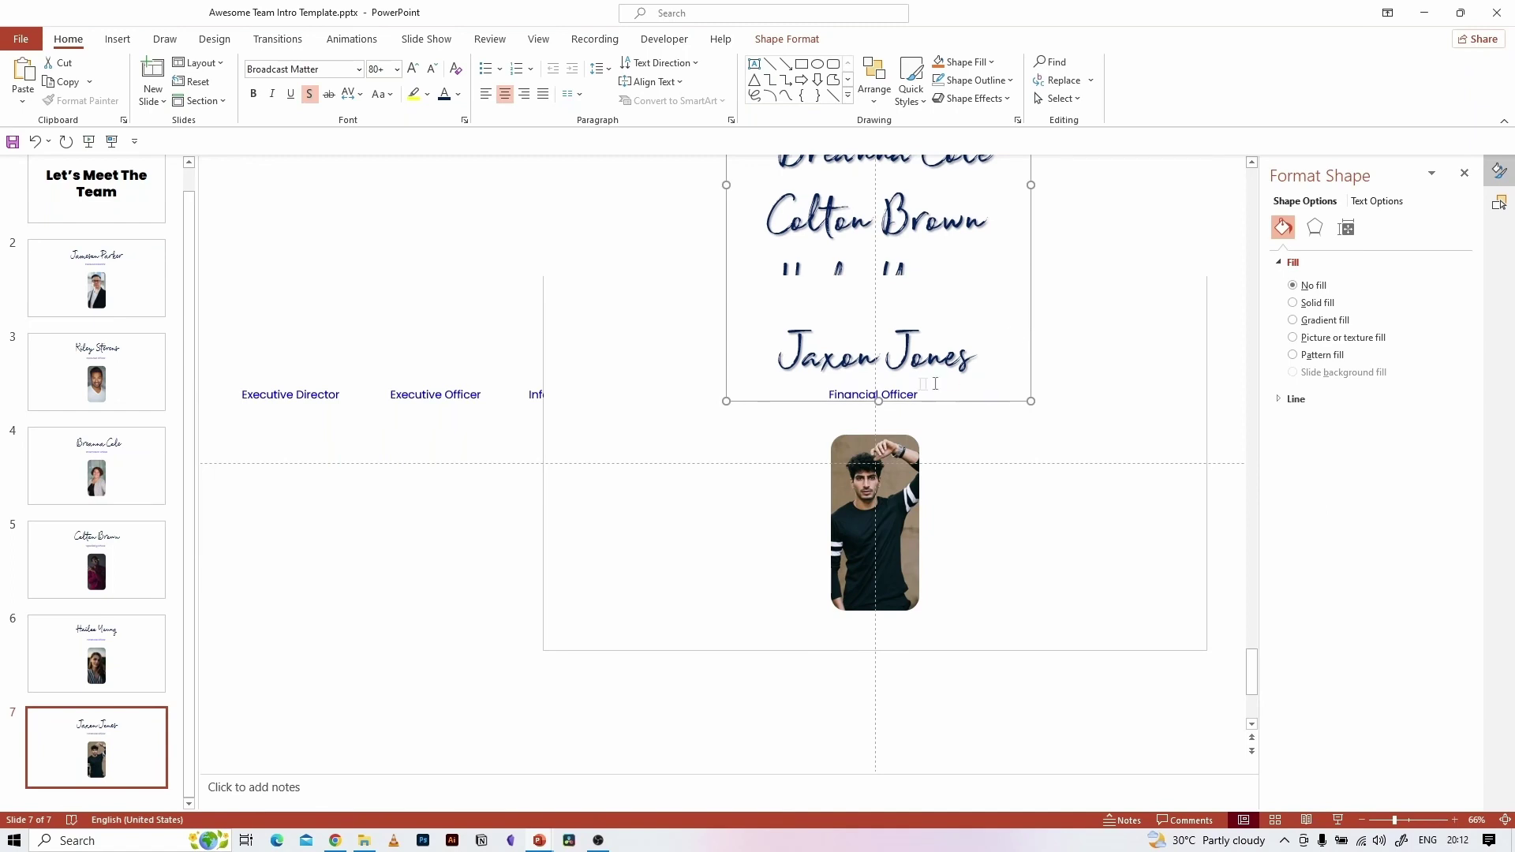
- Shift the job title group on slide 7 left until Marketing Officer is centred under the name
click(868, 391)
click(855, 379)
key(Left)
key(Left)
key(Left)
key(Left)
key(Left)
key(Left)
key(Left)
key(Left)
key(Left)
key(Left)
key(Left)
key(Left)
key(Left)
key(Left)
key(Left)
key(Left)
key(Left)
key(Left)
key(Left)
key(Left)
key(Left)
key(Left)
key(Left)
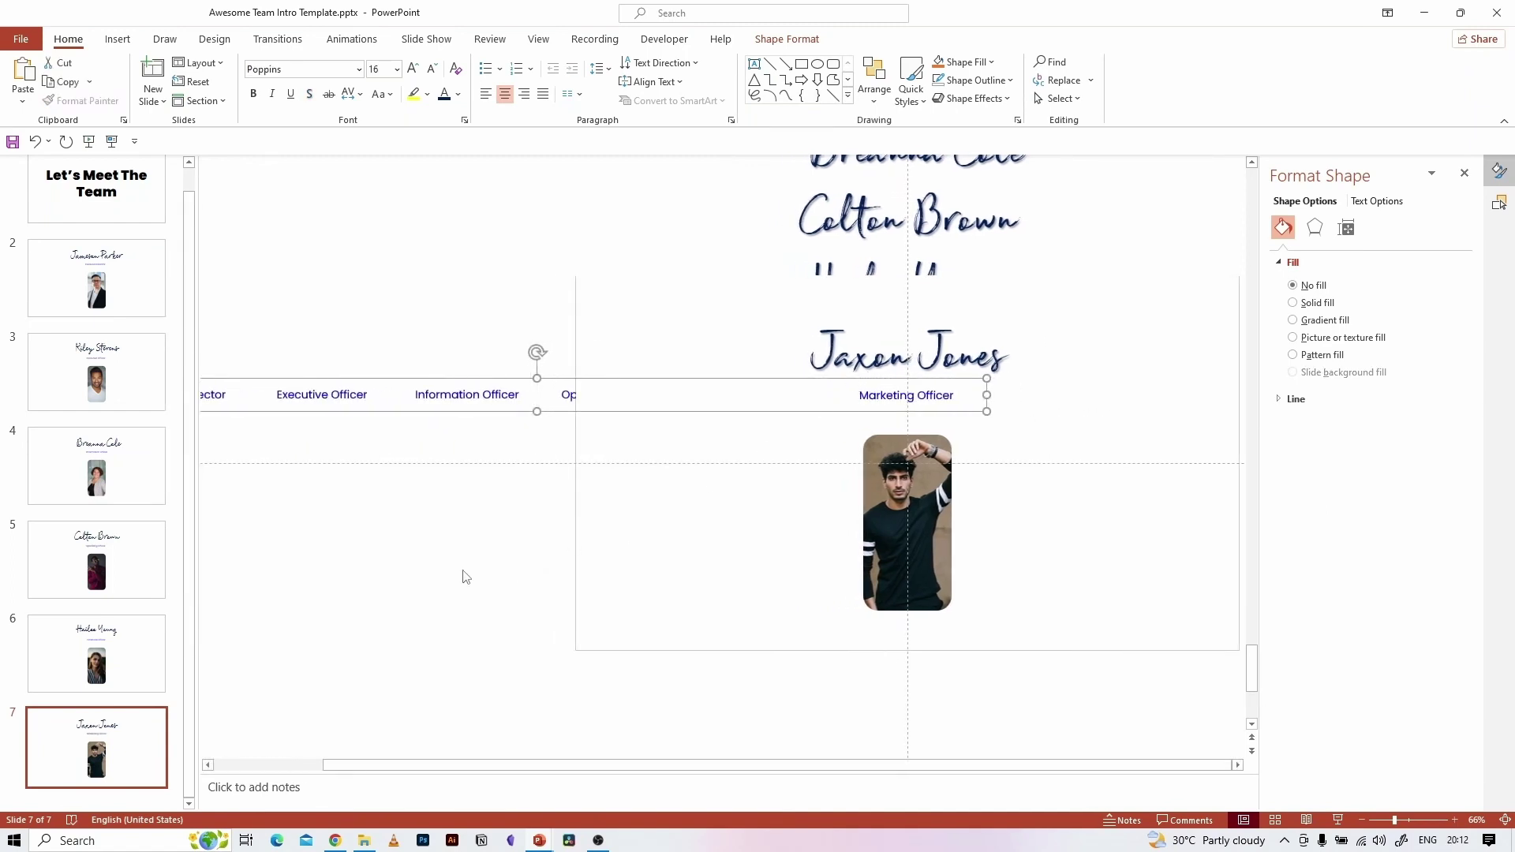
click(465, 576)
- Give the "Let's Meet The Team" title on slide 1 a text shadow and a blue font colour
scroll(466, 577, down, 2)
scroll(134, 214, up, 1)
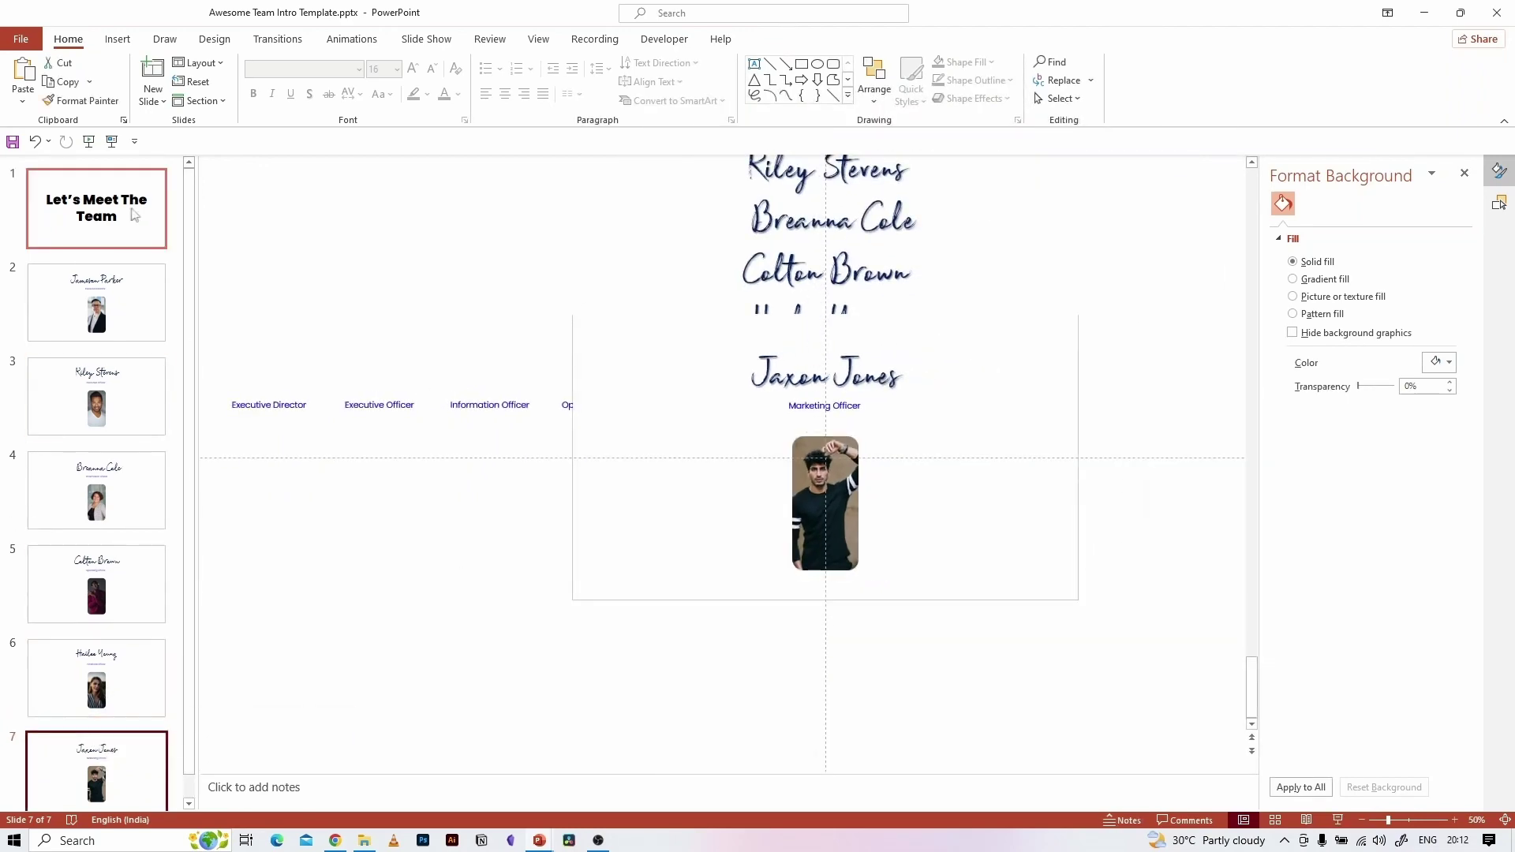
click(134, 215)
click(670, 417)
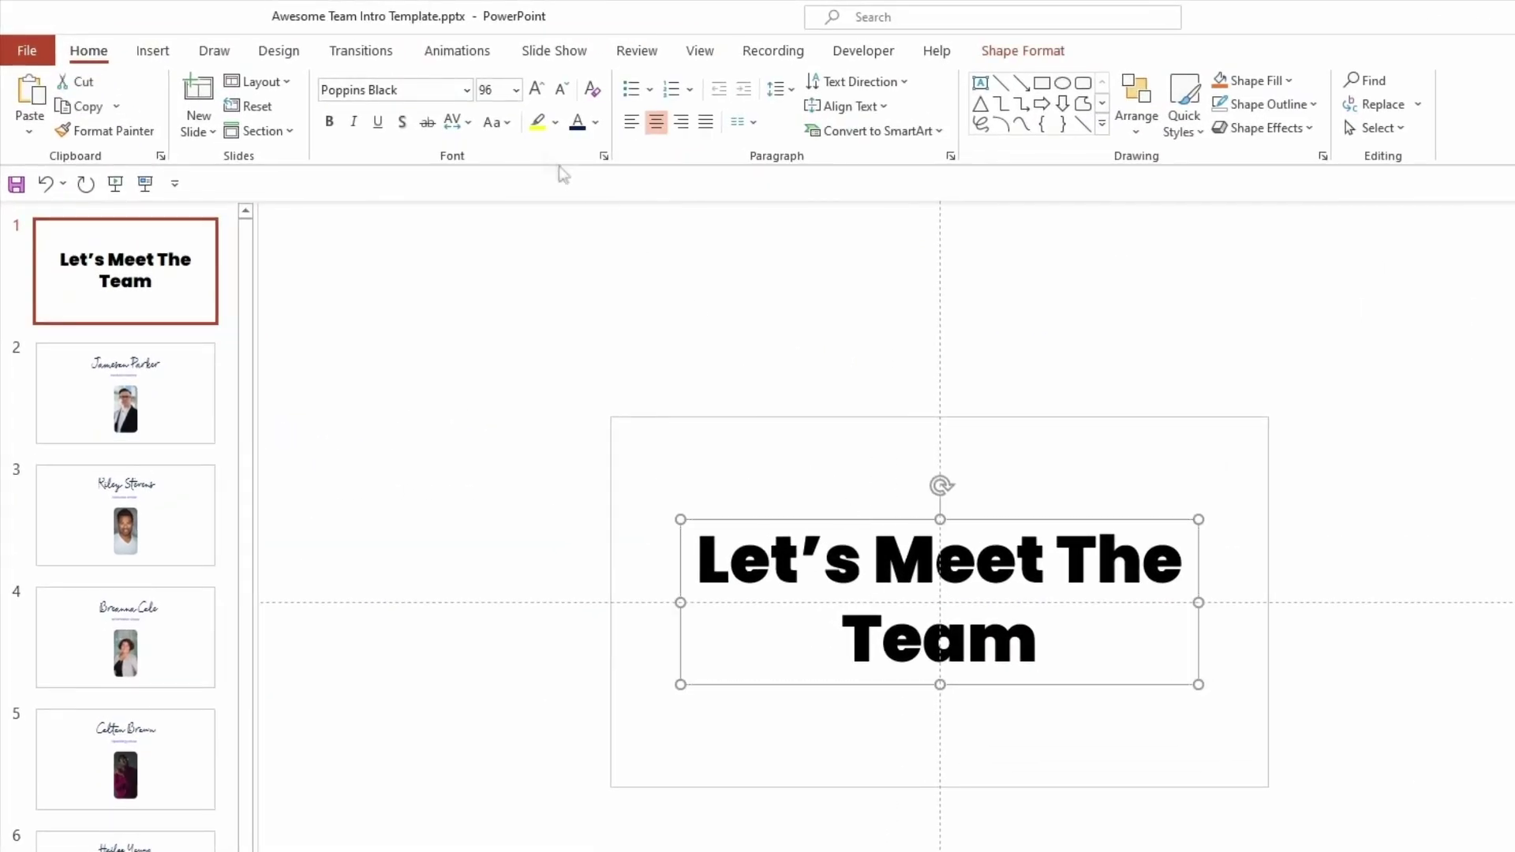
click(404, 125)
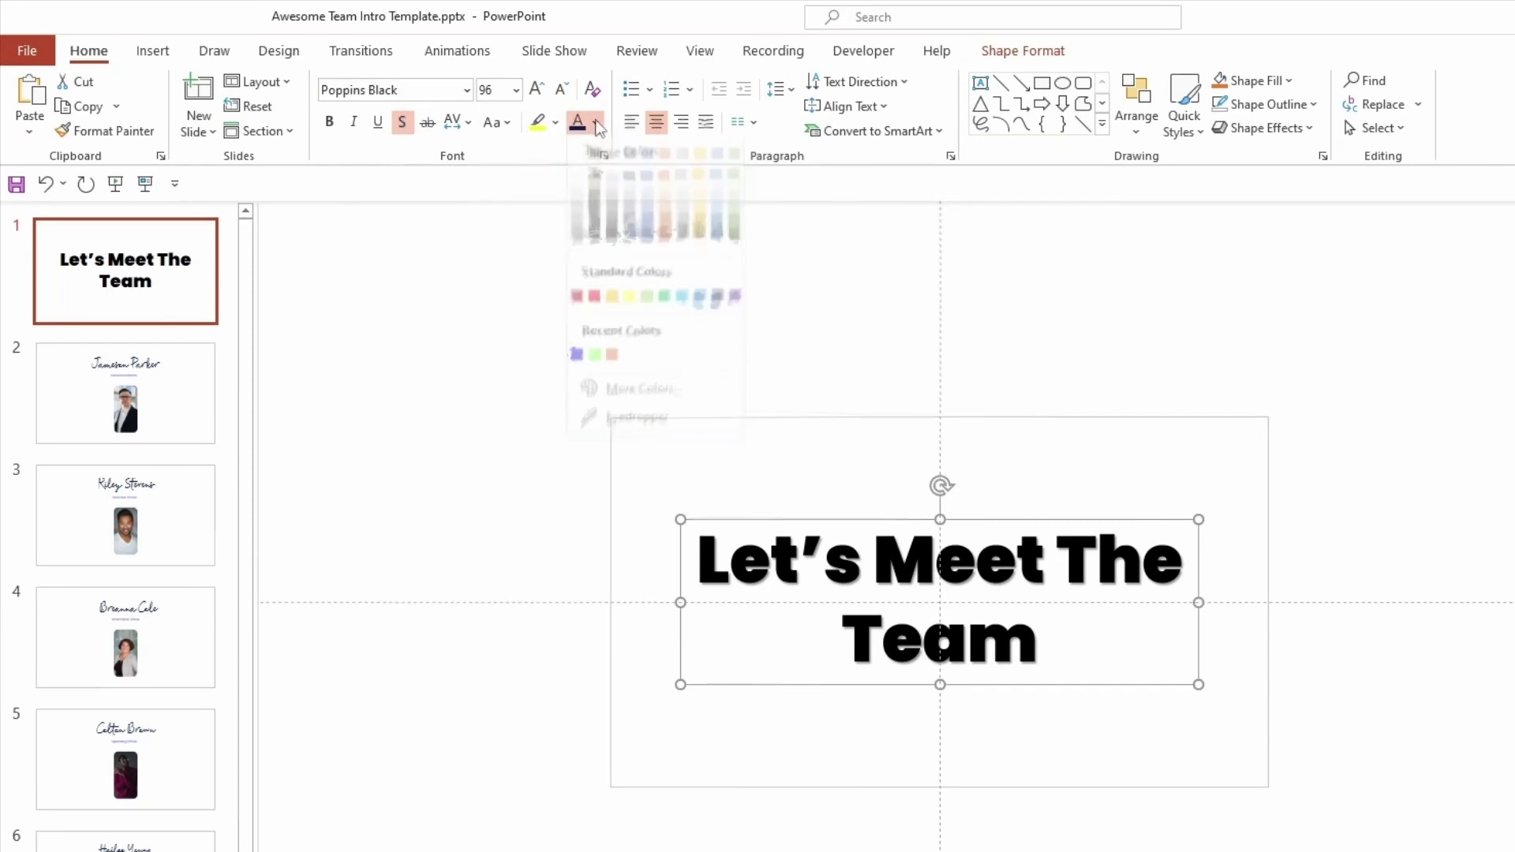
click(598, 126)
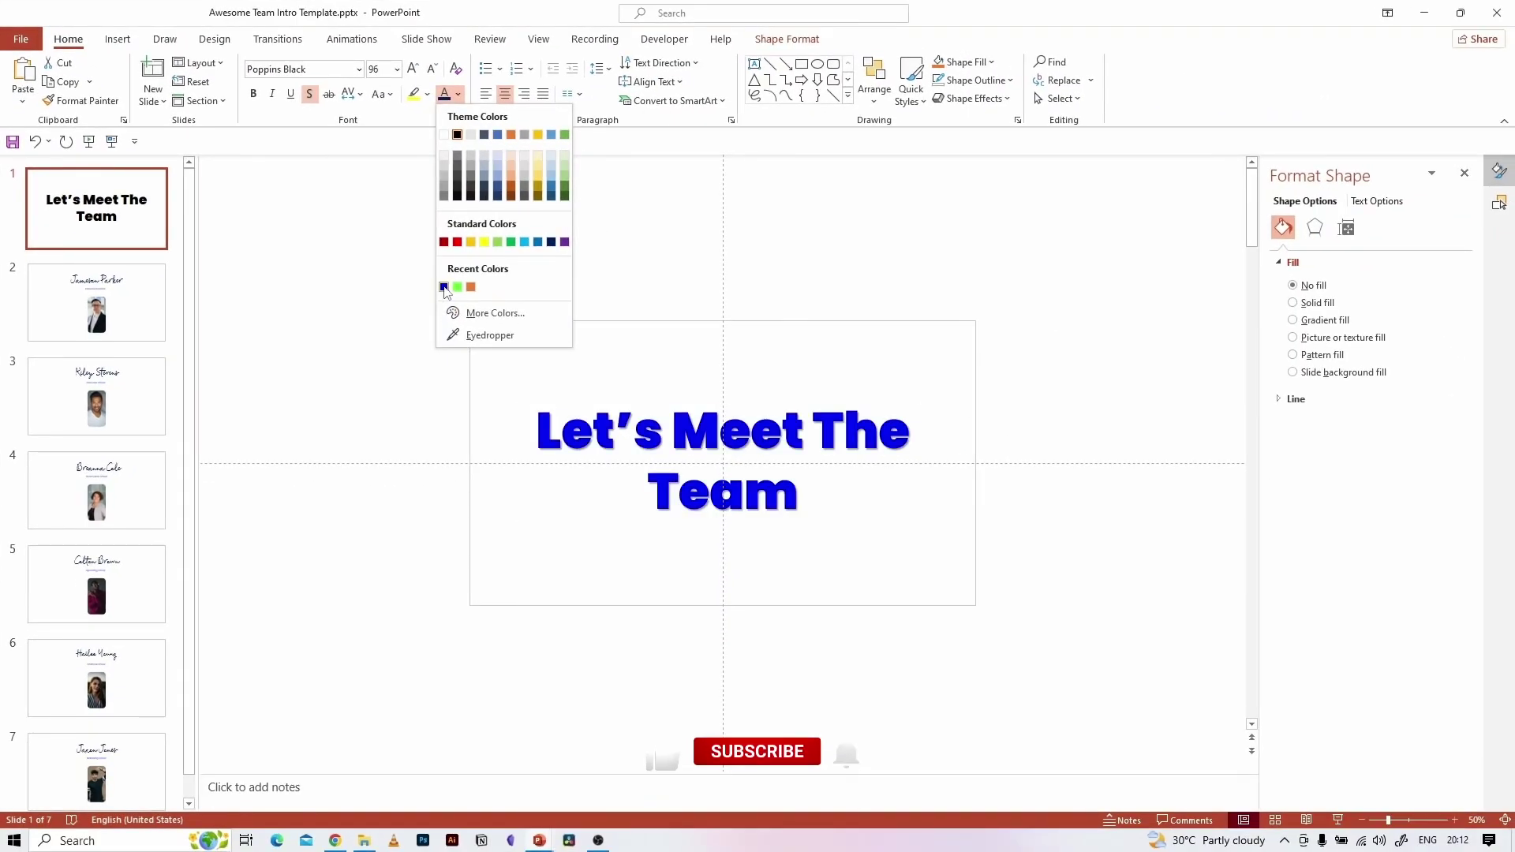
click(444, 287)
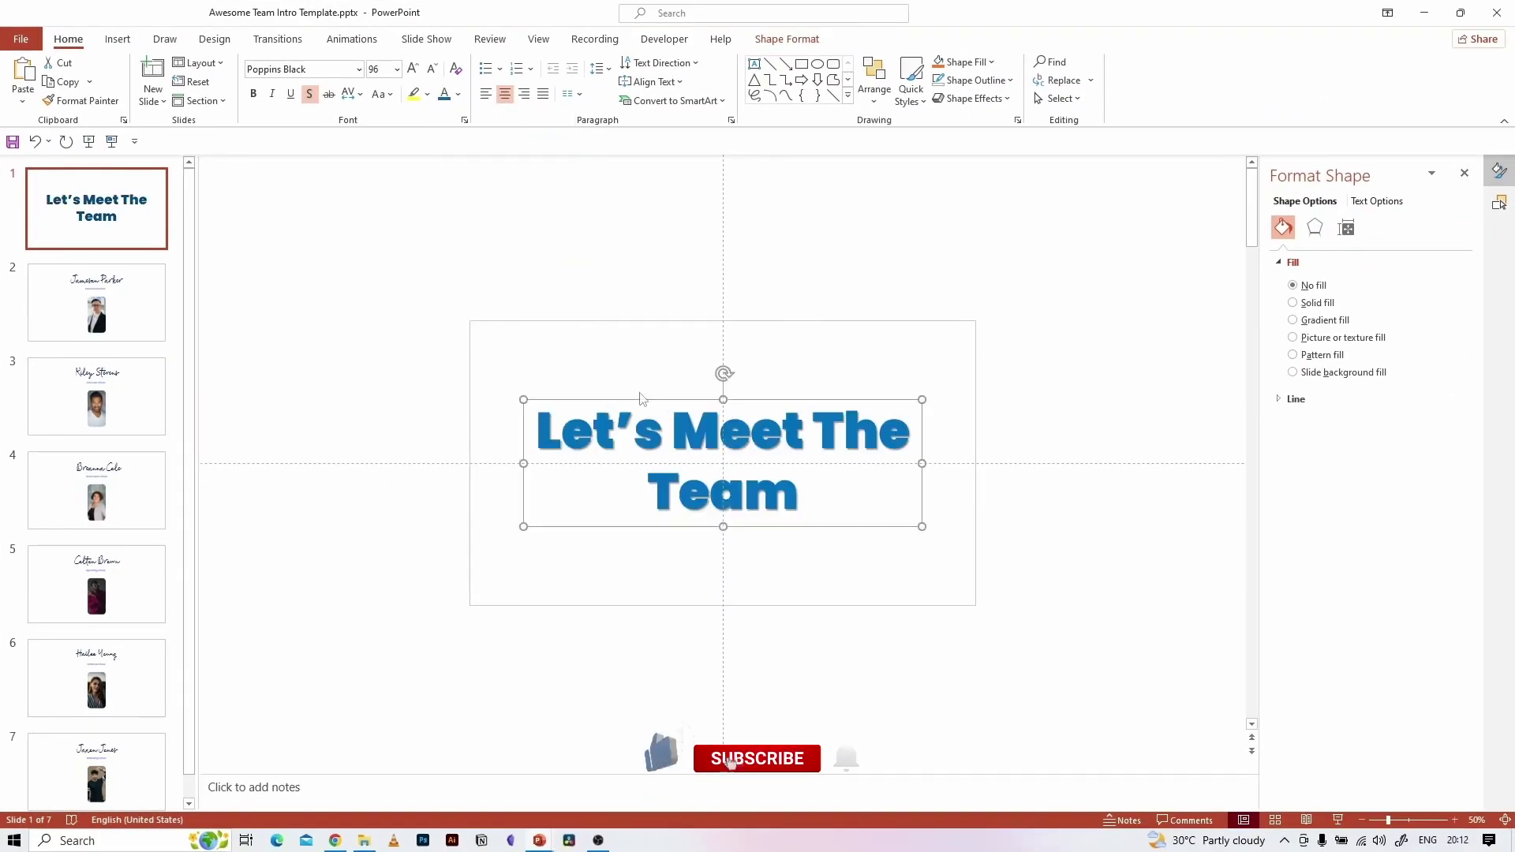
click(998, 491)
click(774, 445)
click(1100, 429)
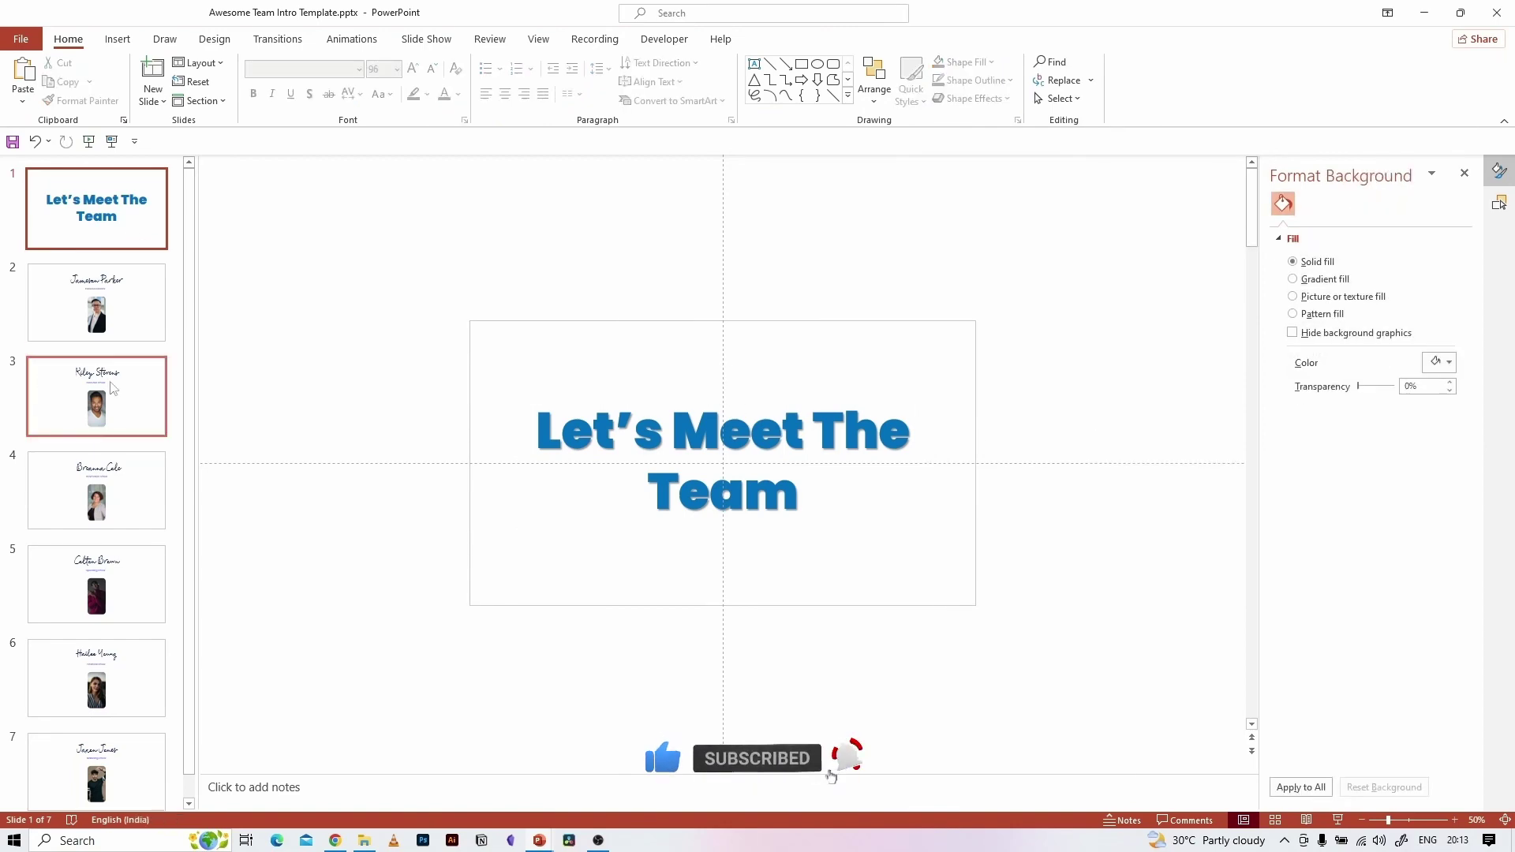
- Play the slide show from the title slide through to the sixth team member
click(89, 147)
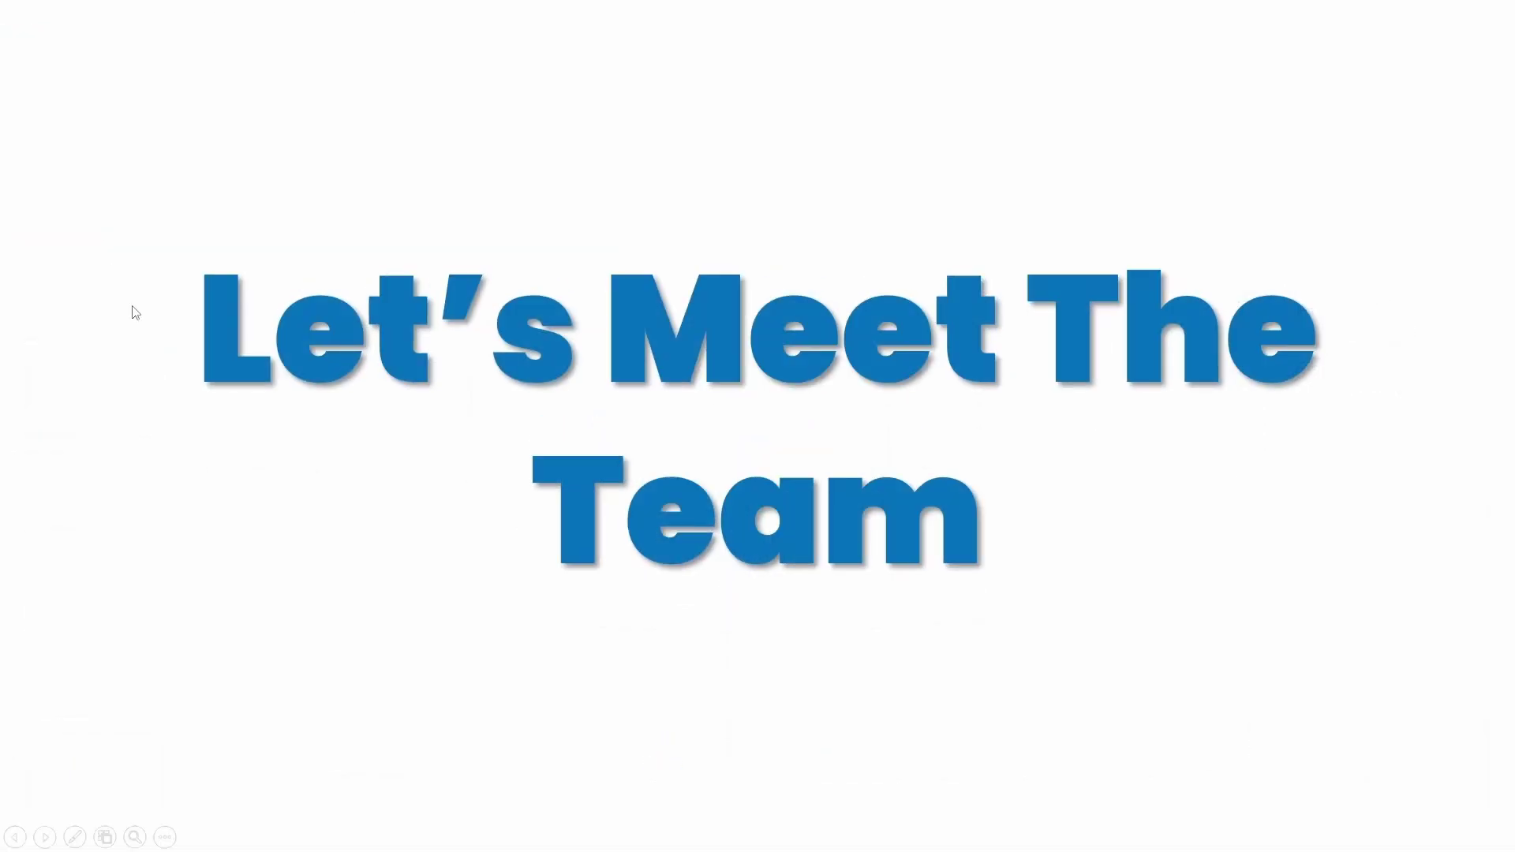
key(Right)
key(Right)
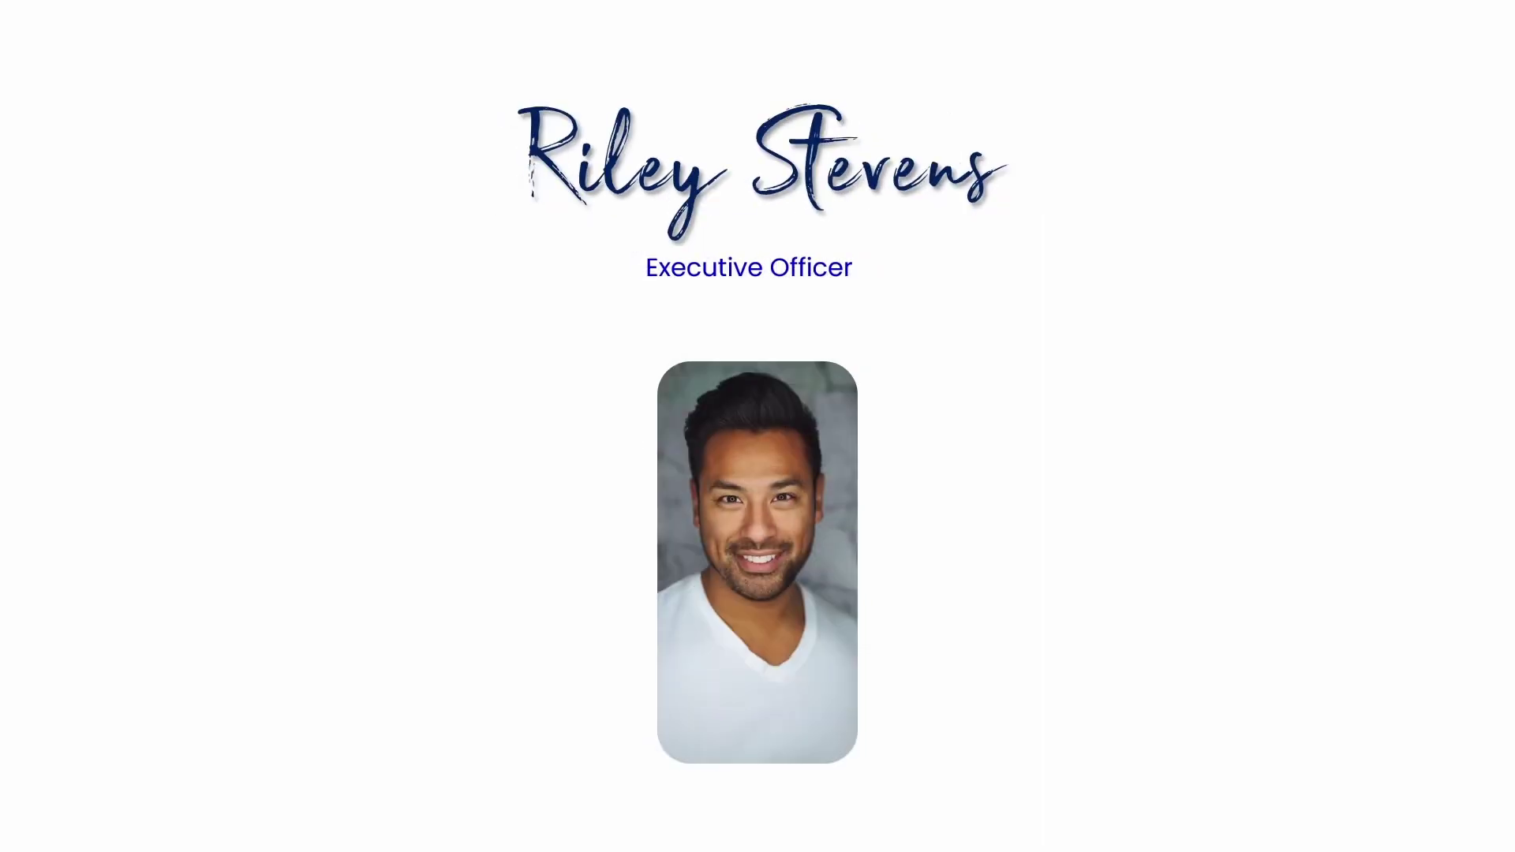
key(Right)
key(Right)
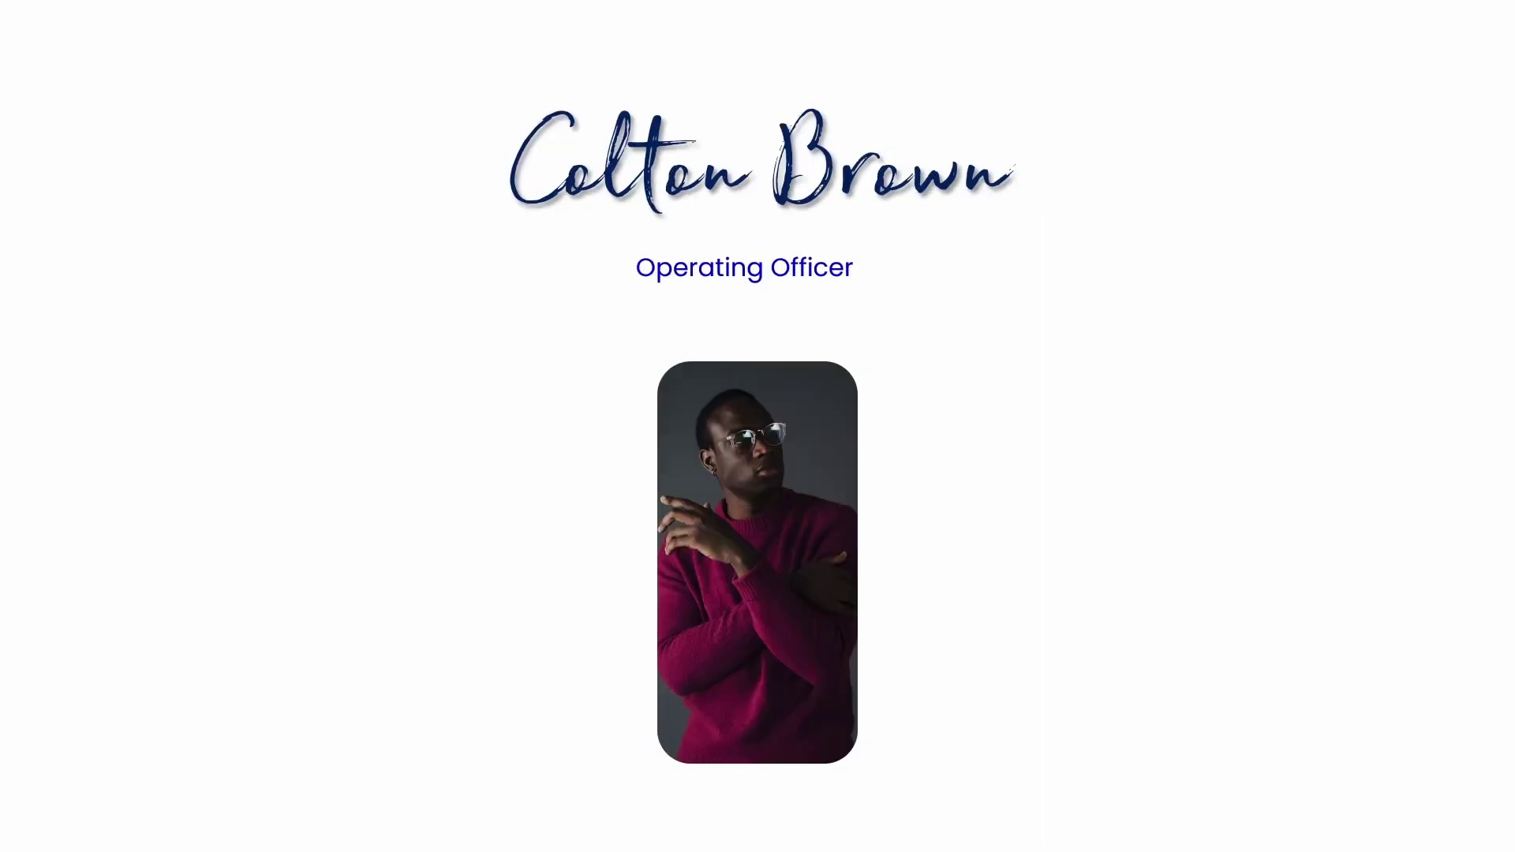
key(Right)
key(Right)
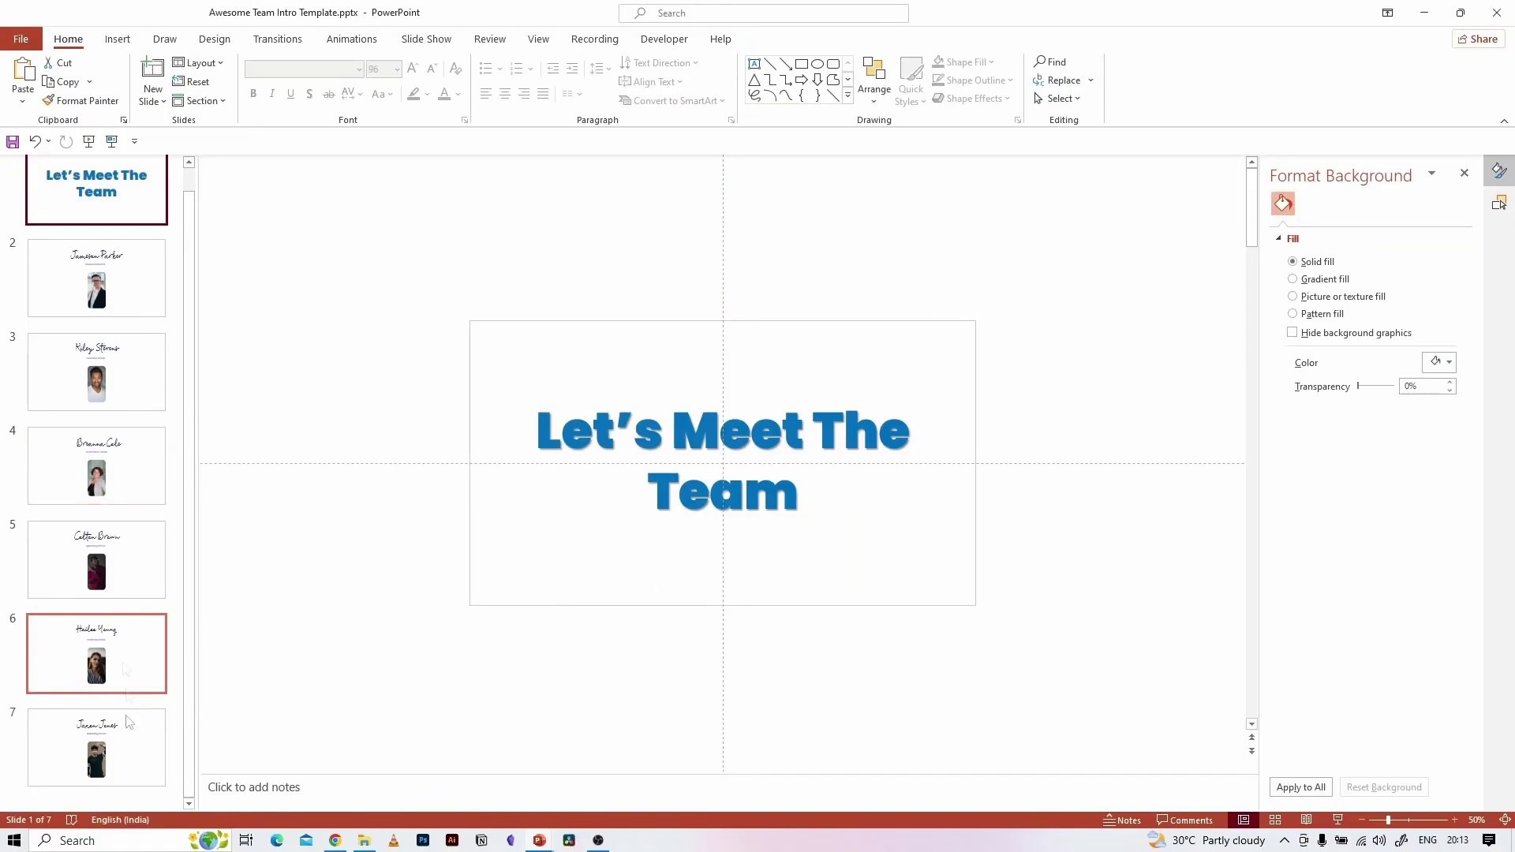
- Apply the Morph transition to all seven slides with a duration of 00.75
shift+click(128, 723)
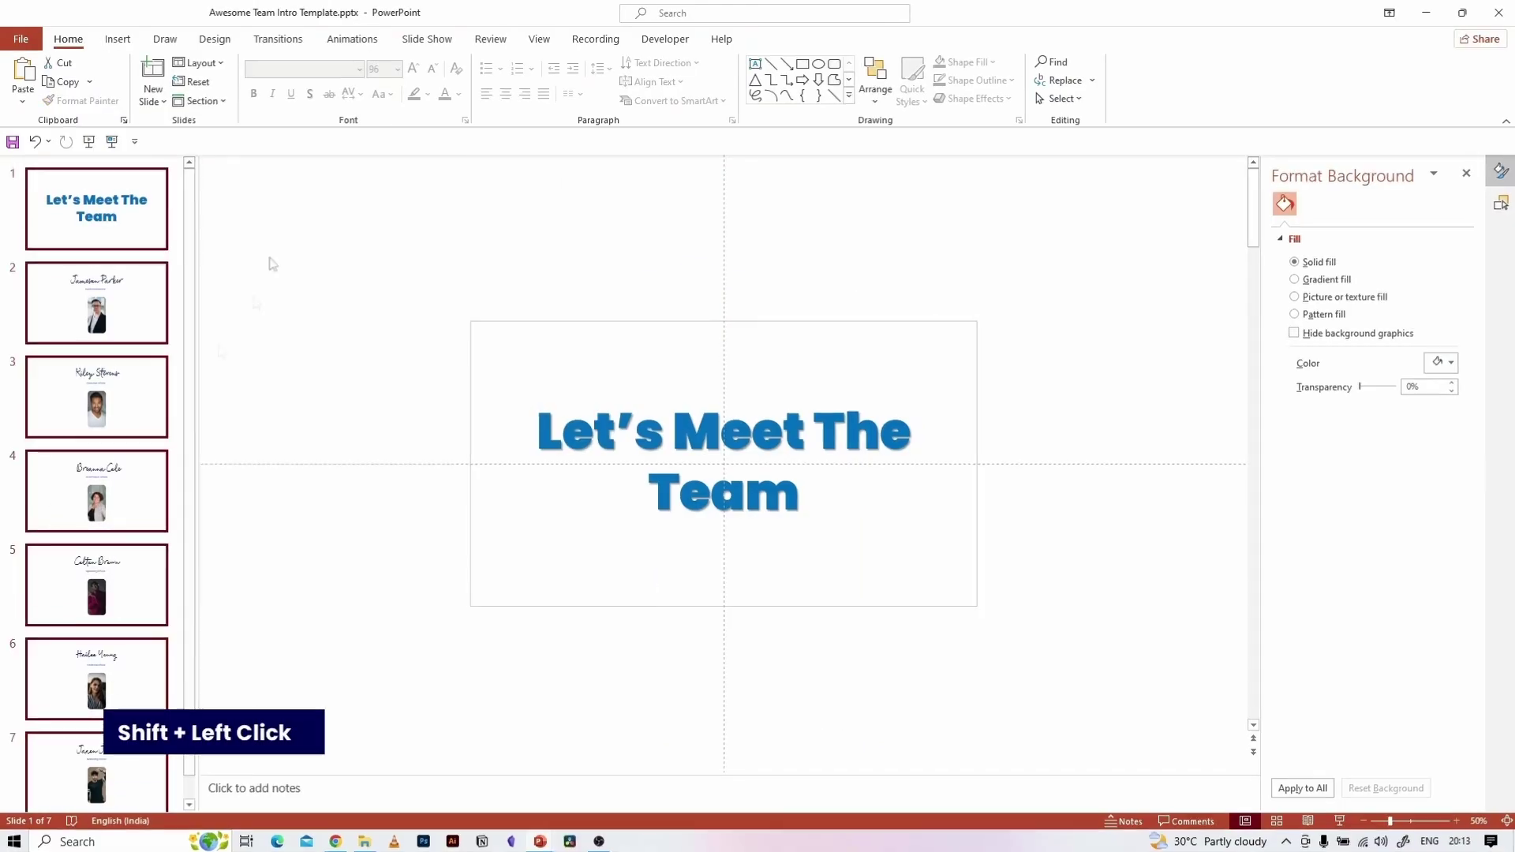
click(278, 38)
click(170, 83)
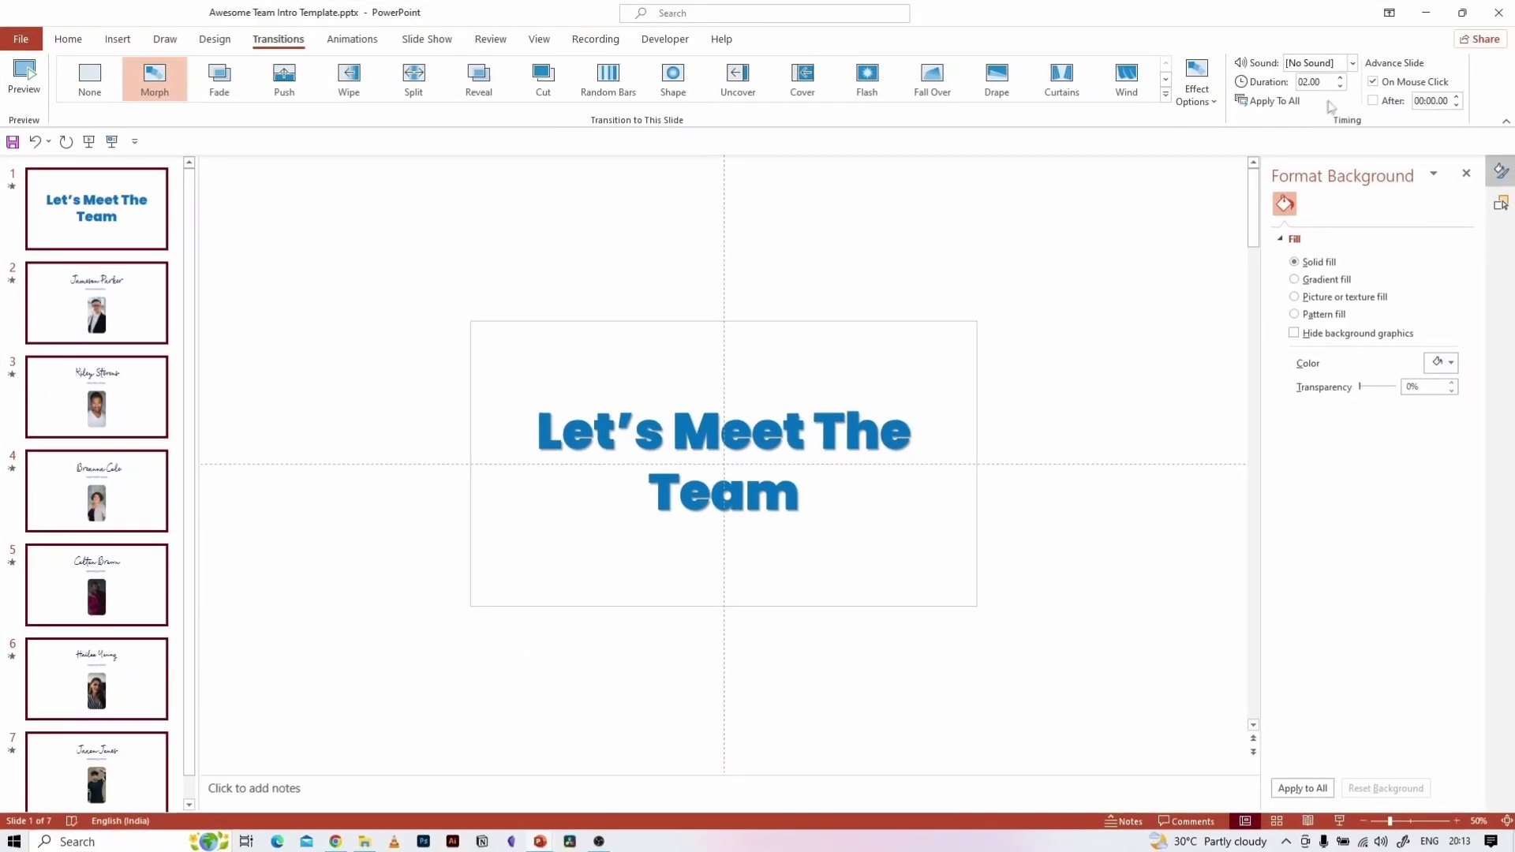
click(1340, 86)
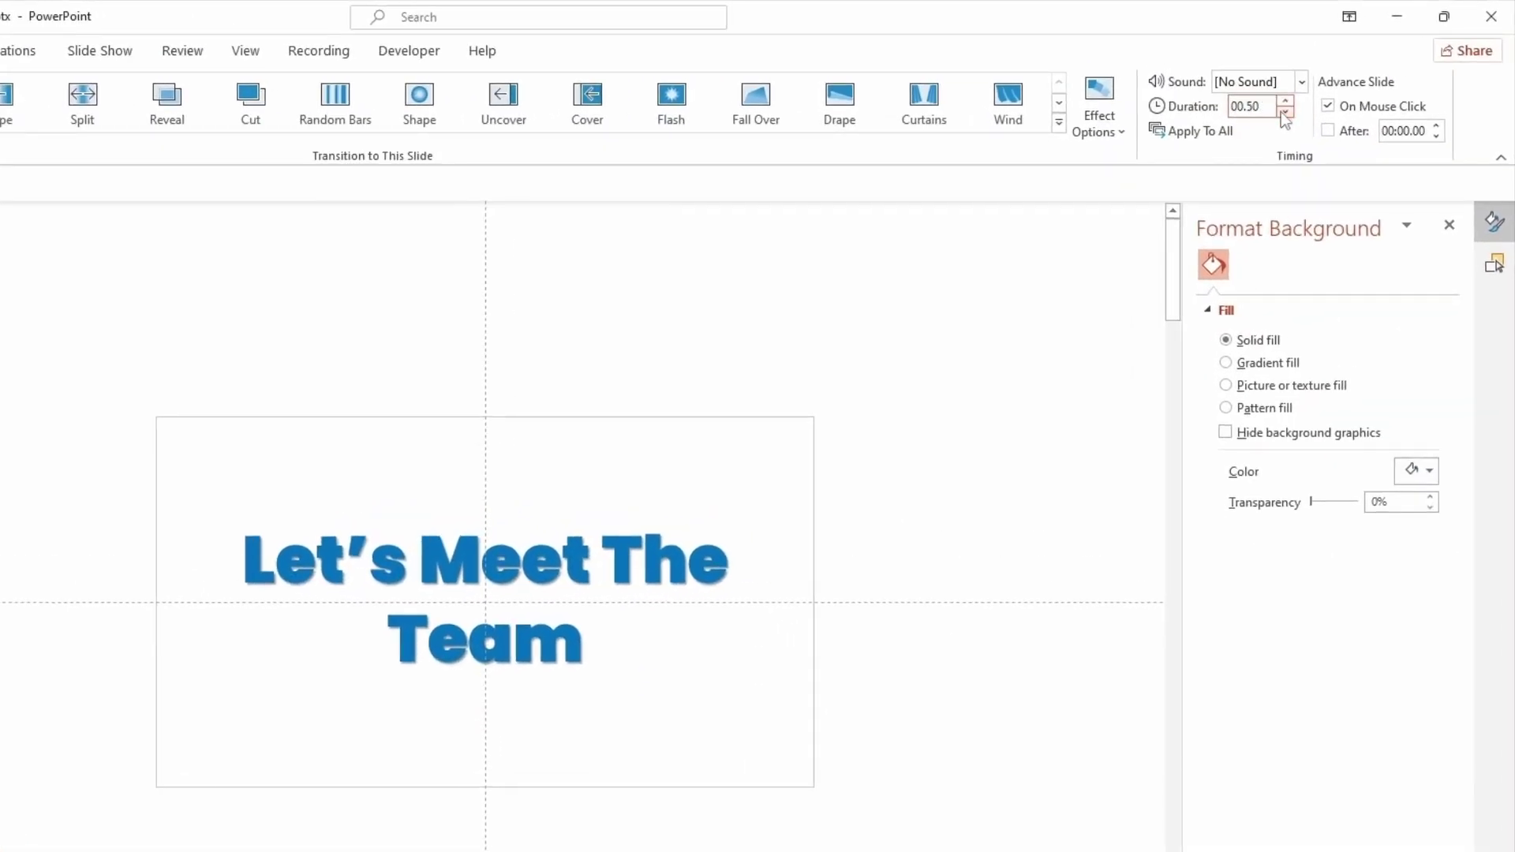
click(1285, 101)
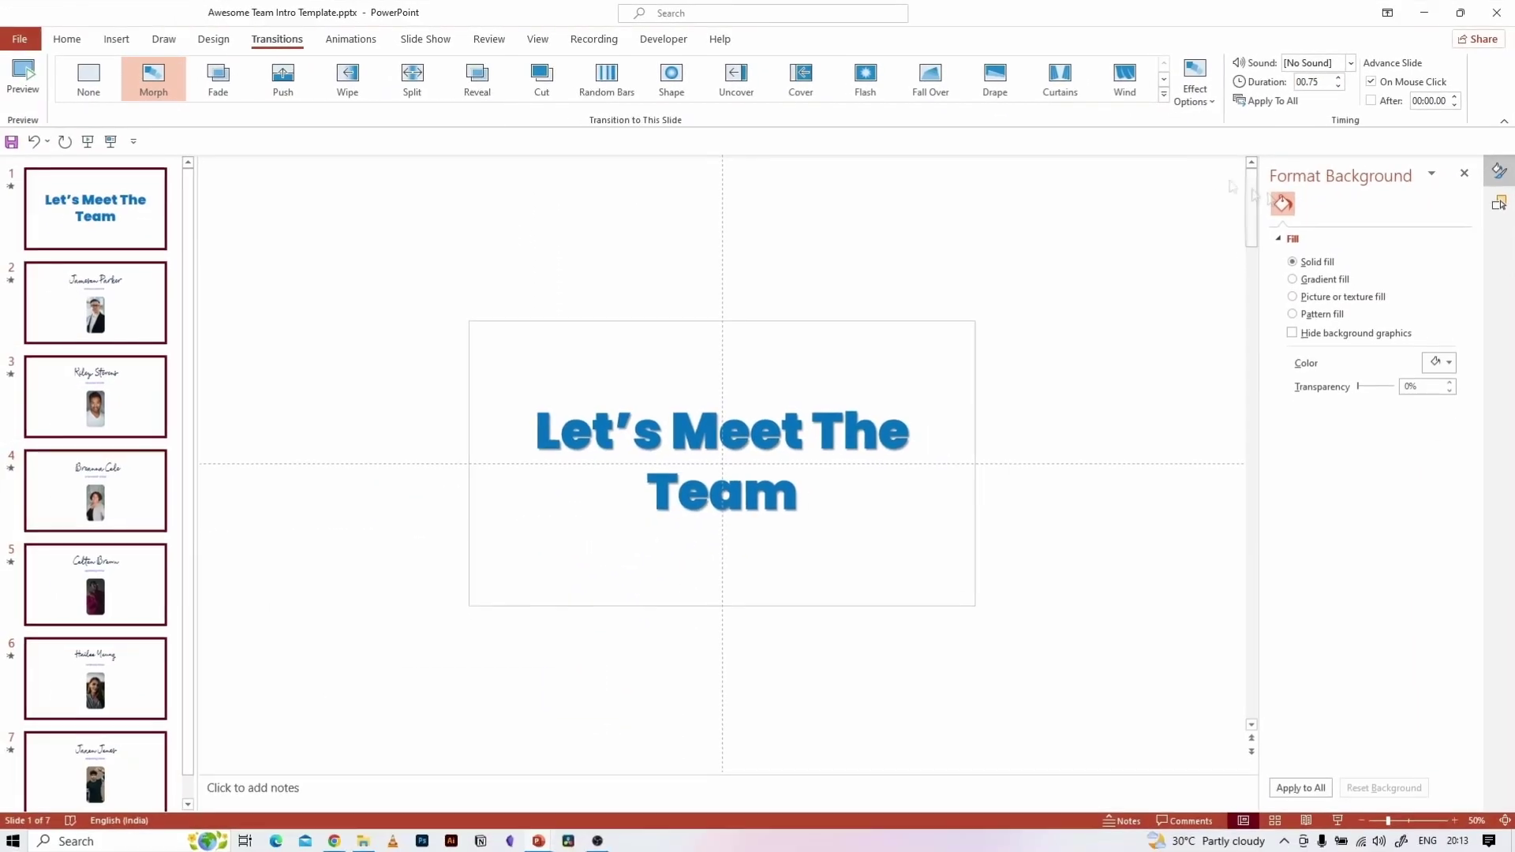
- Remove the transition from the title slide and select slide 2
click(106, 209)
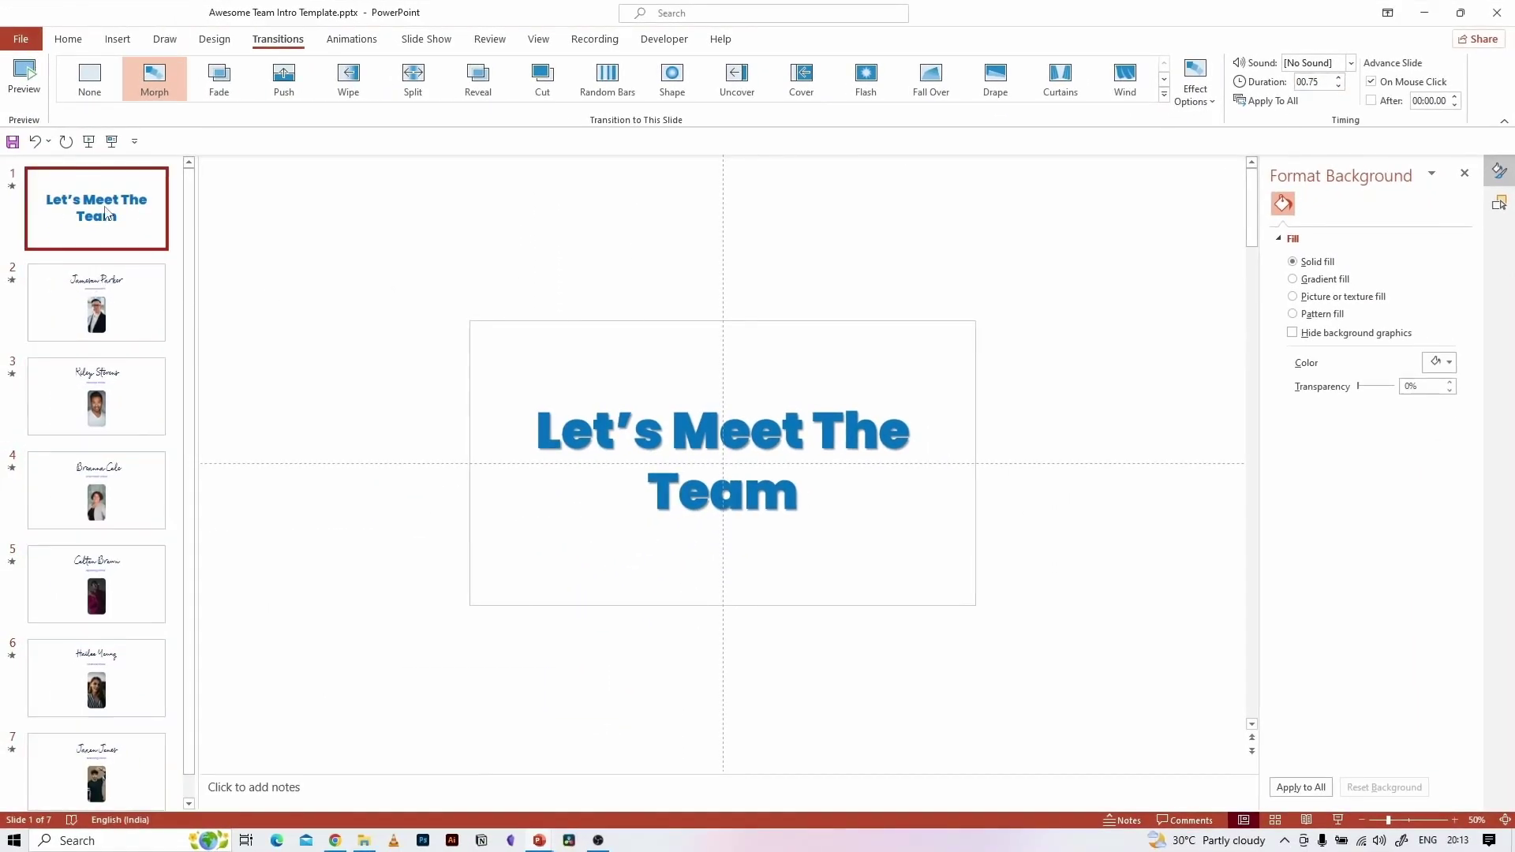
click(89, 81)
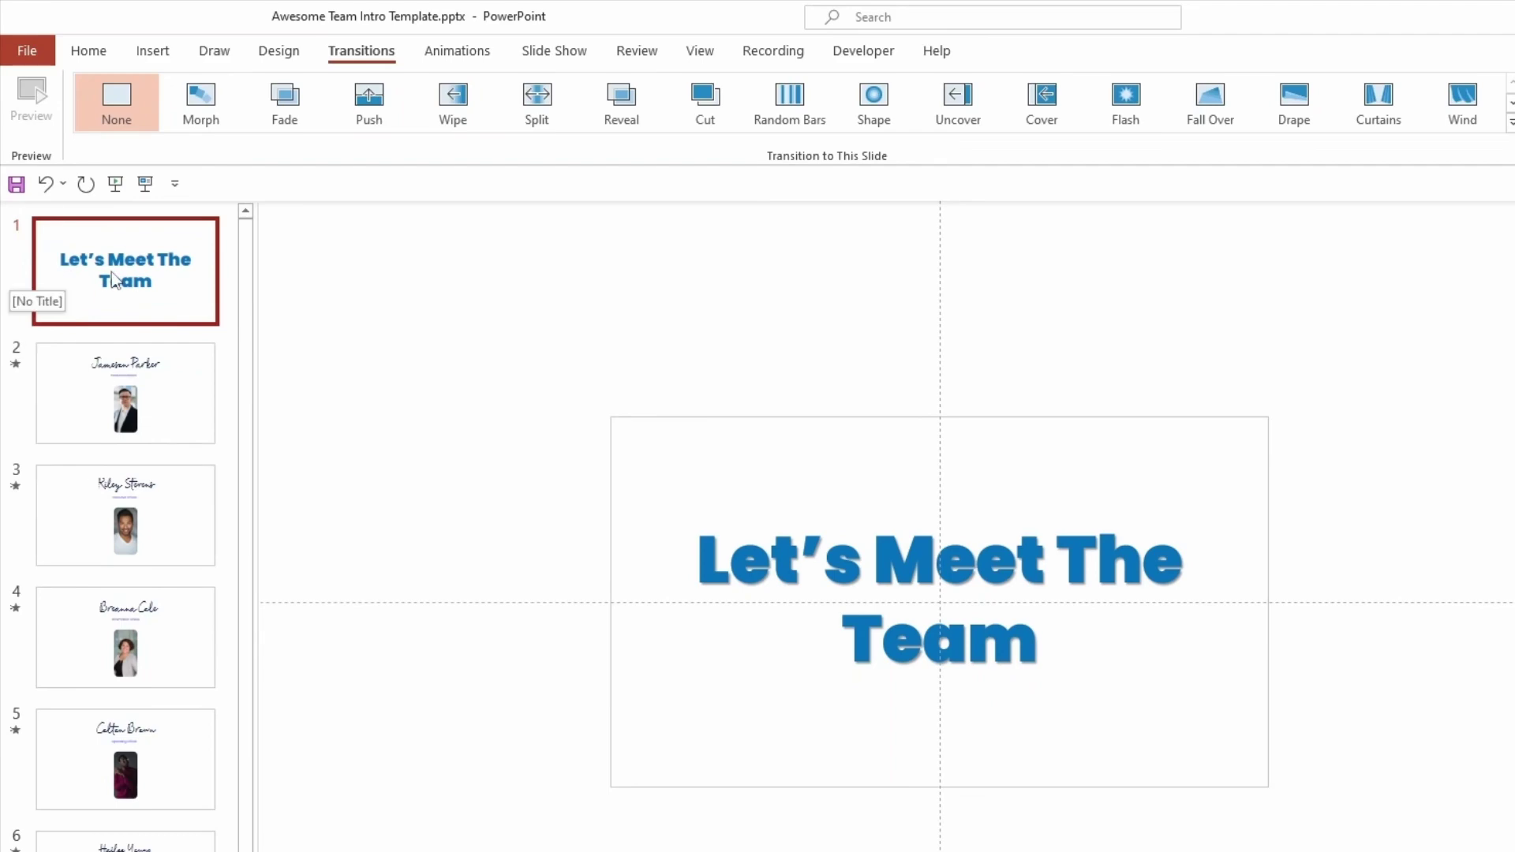
click(111, 390)
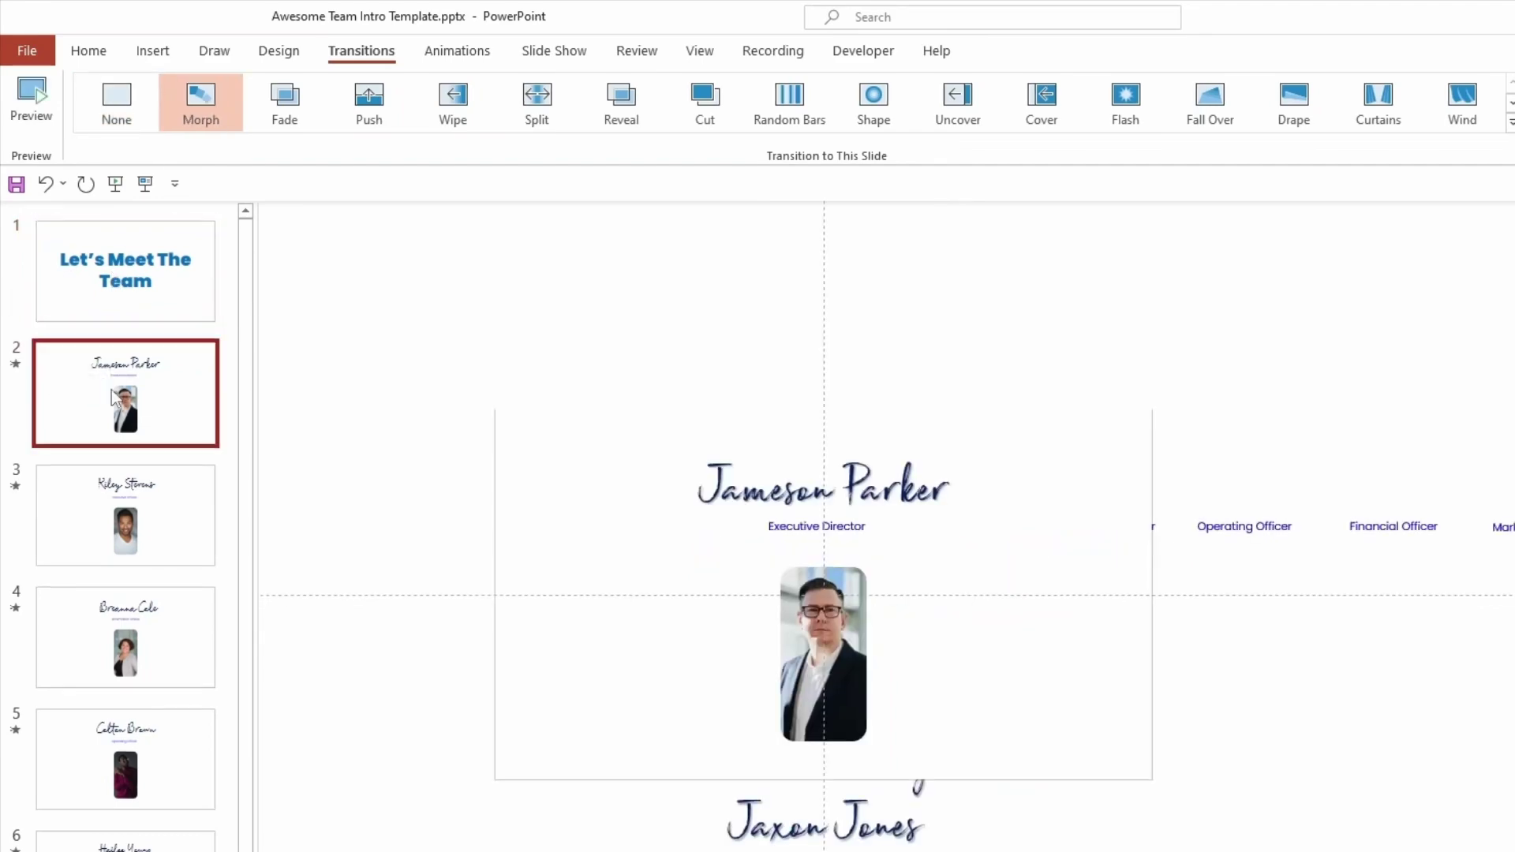